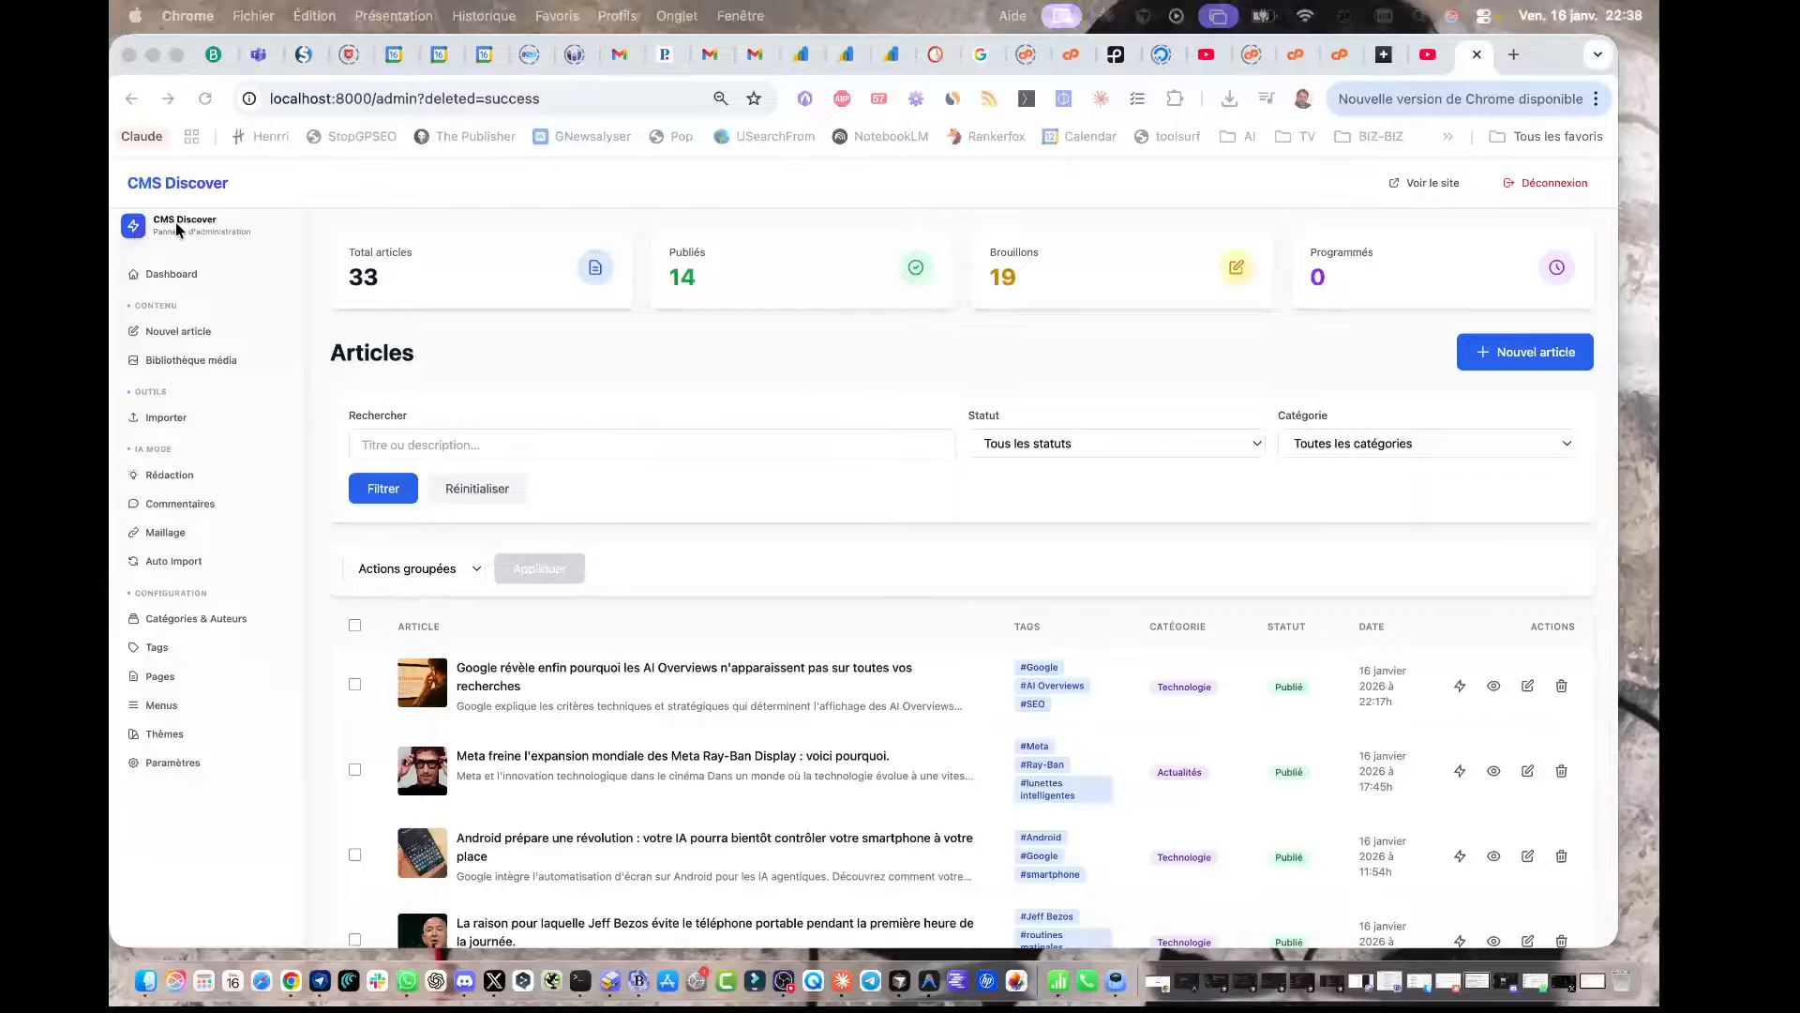
Step: Look over the dashboard's articles list and the blank new article form down to its YouTube video, key points and FAQ sections
scroll(495, 613, down, 20)
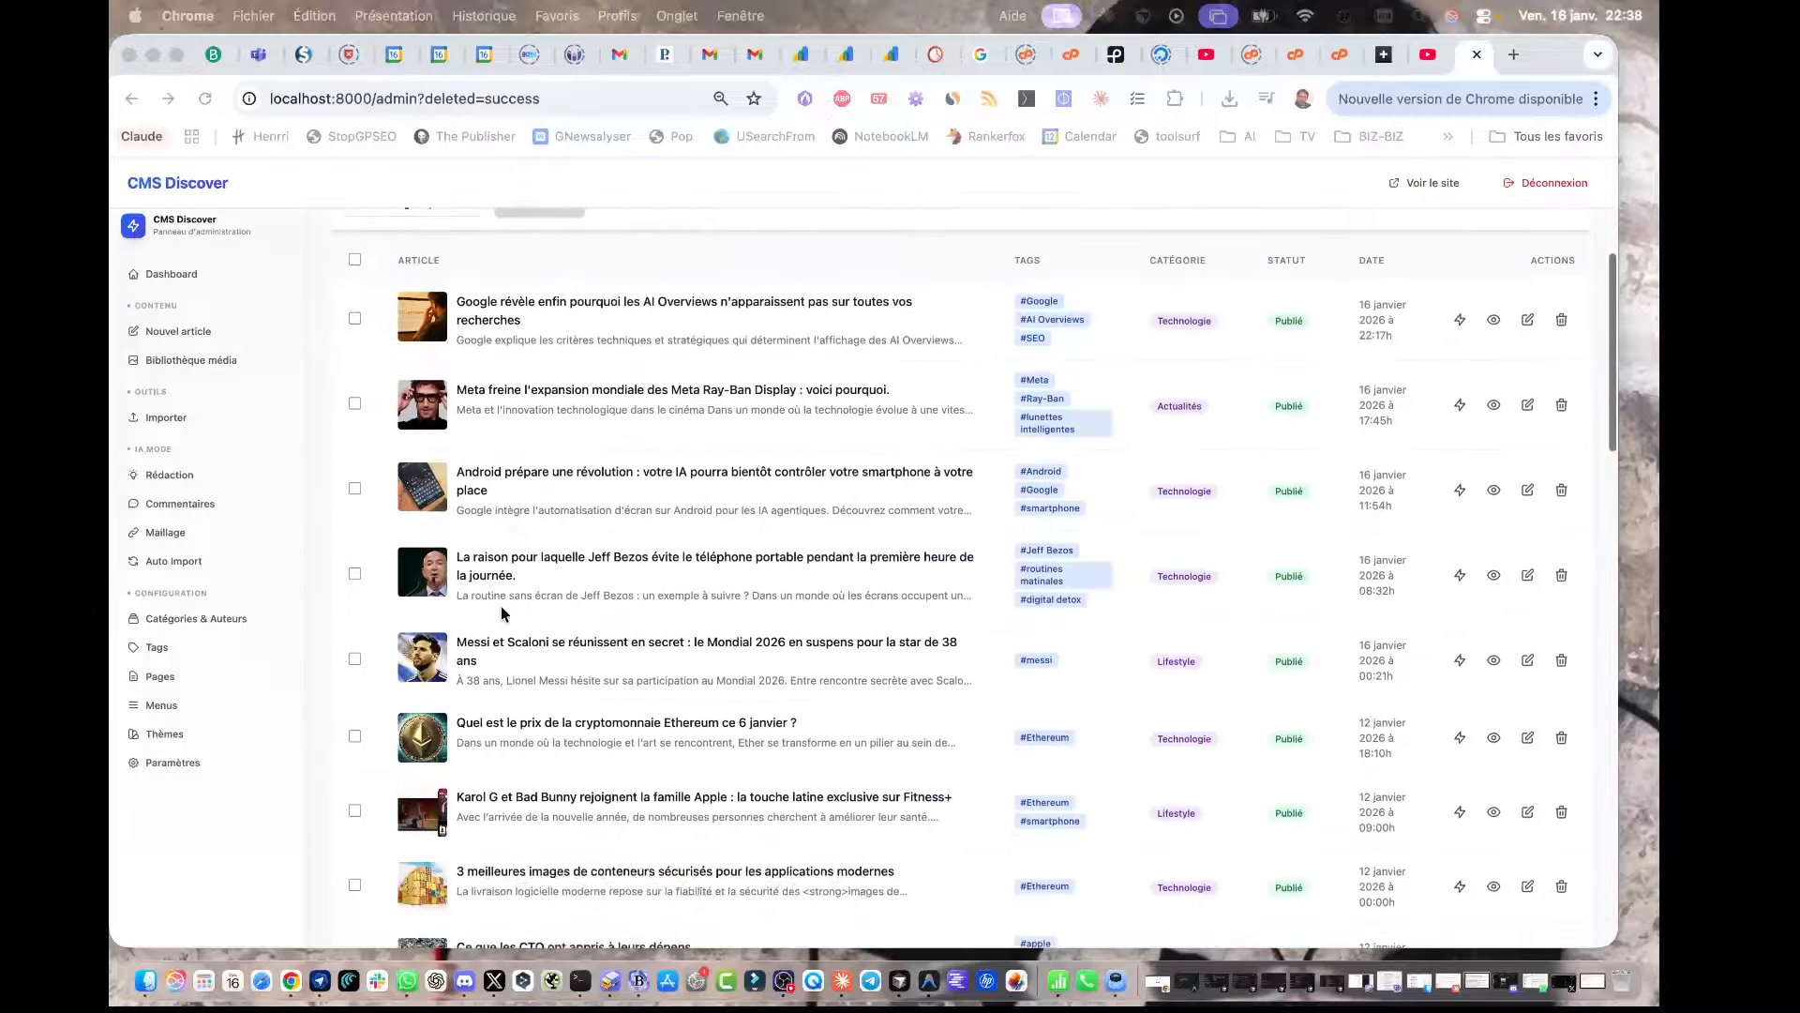
scroll(502, 614, up, 20)
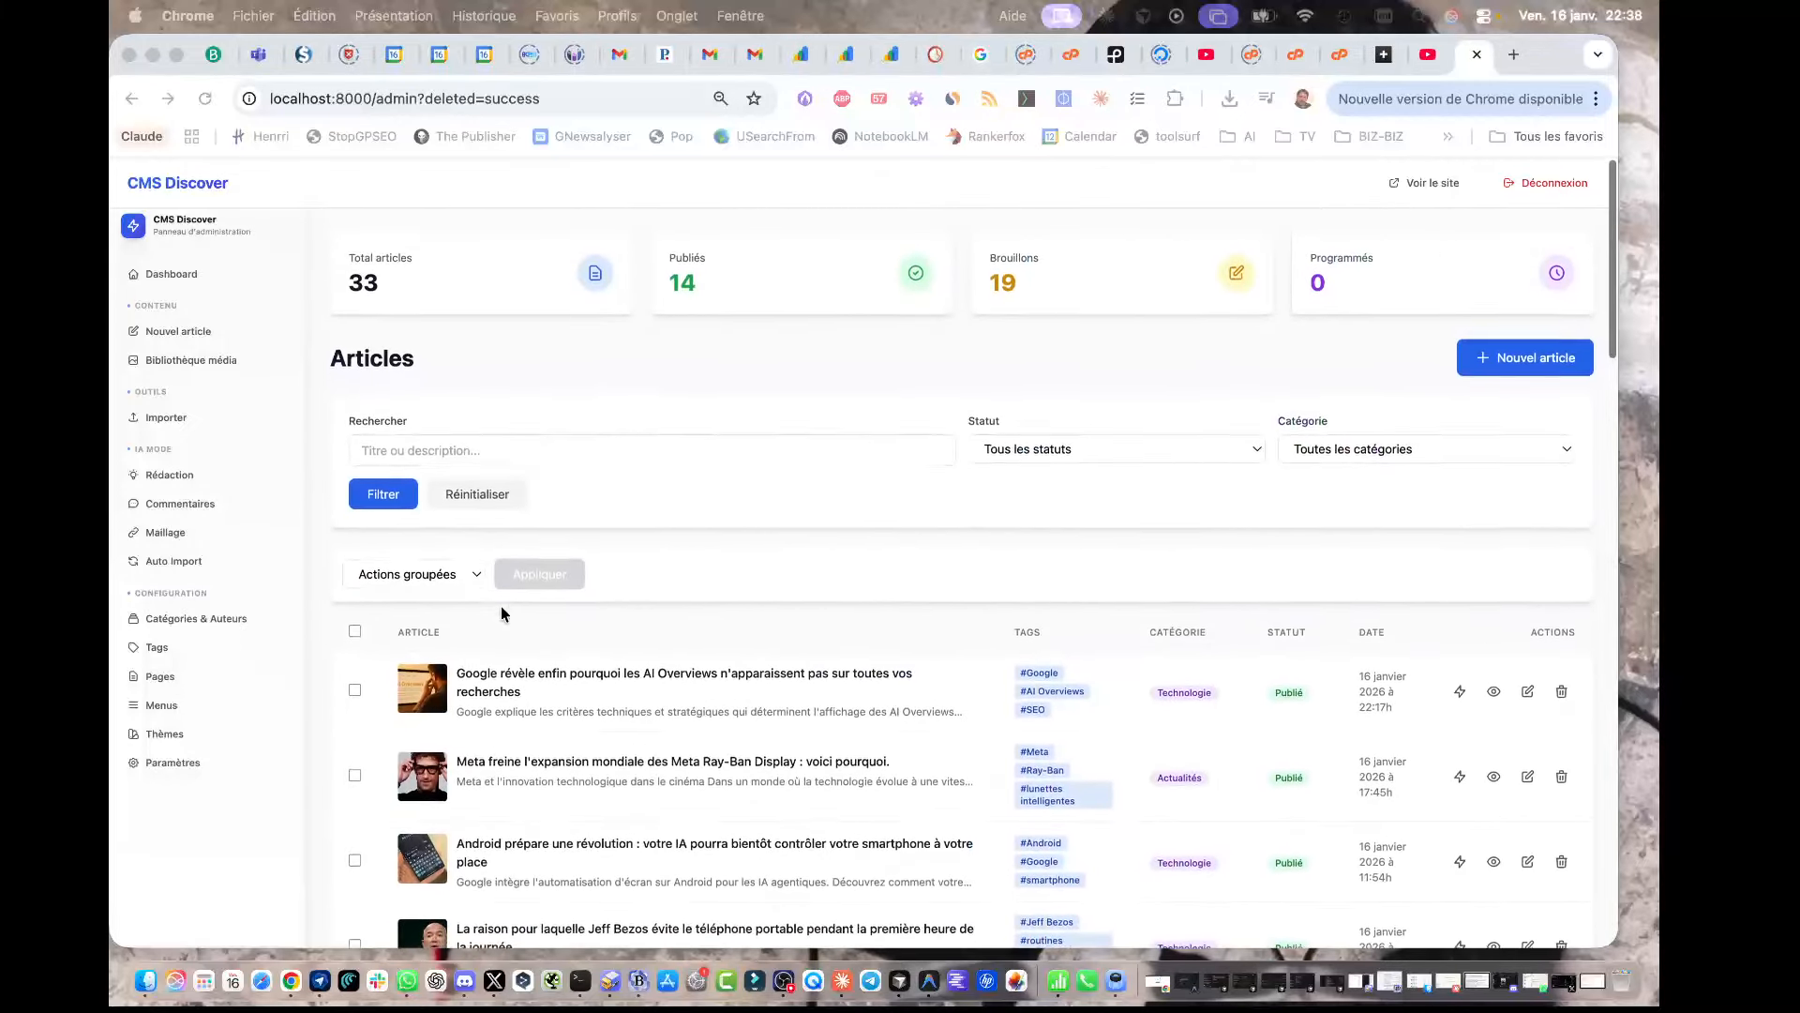
click(199, 332)
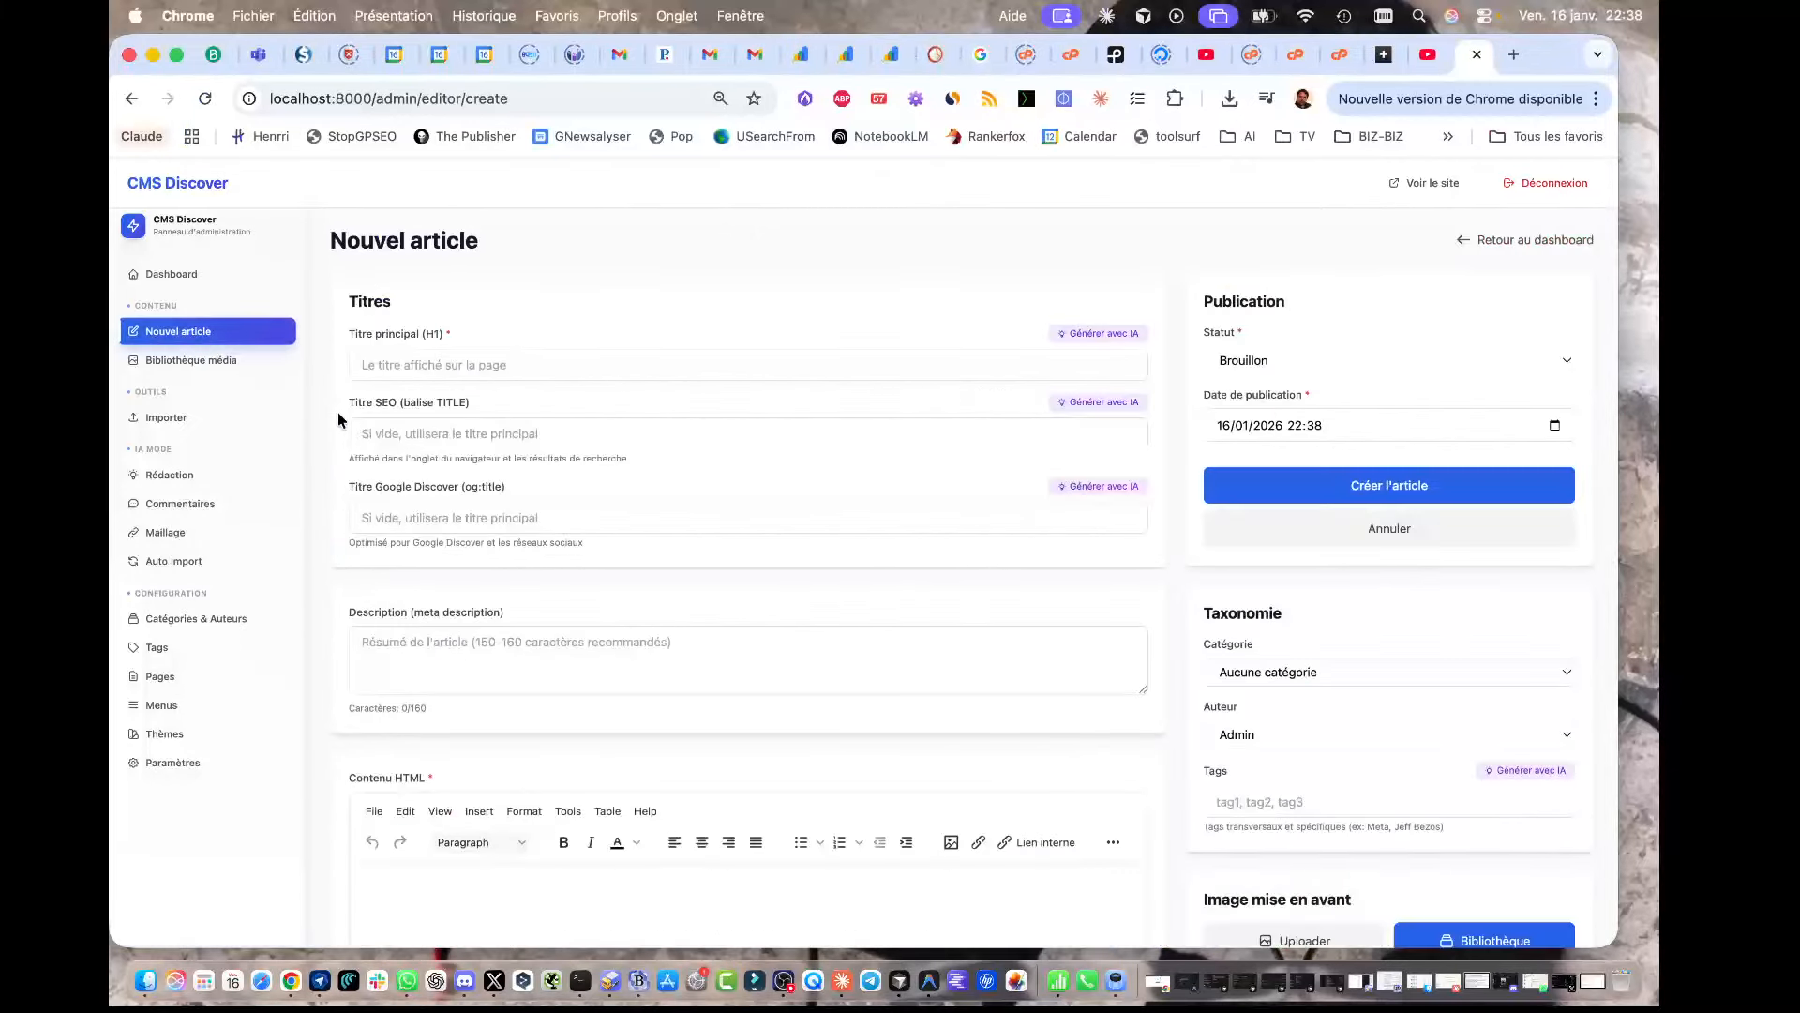
scroll(325, 415, down, 9)
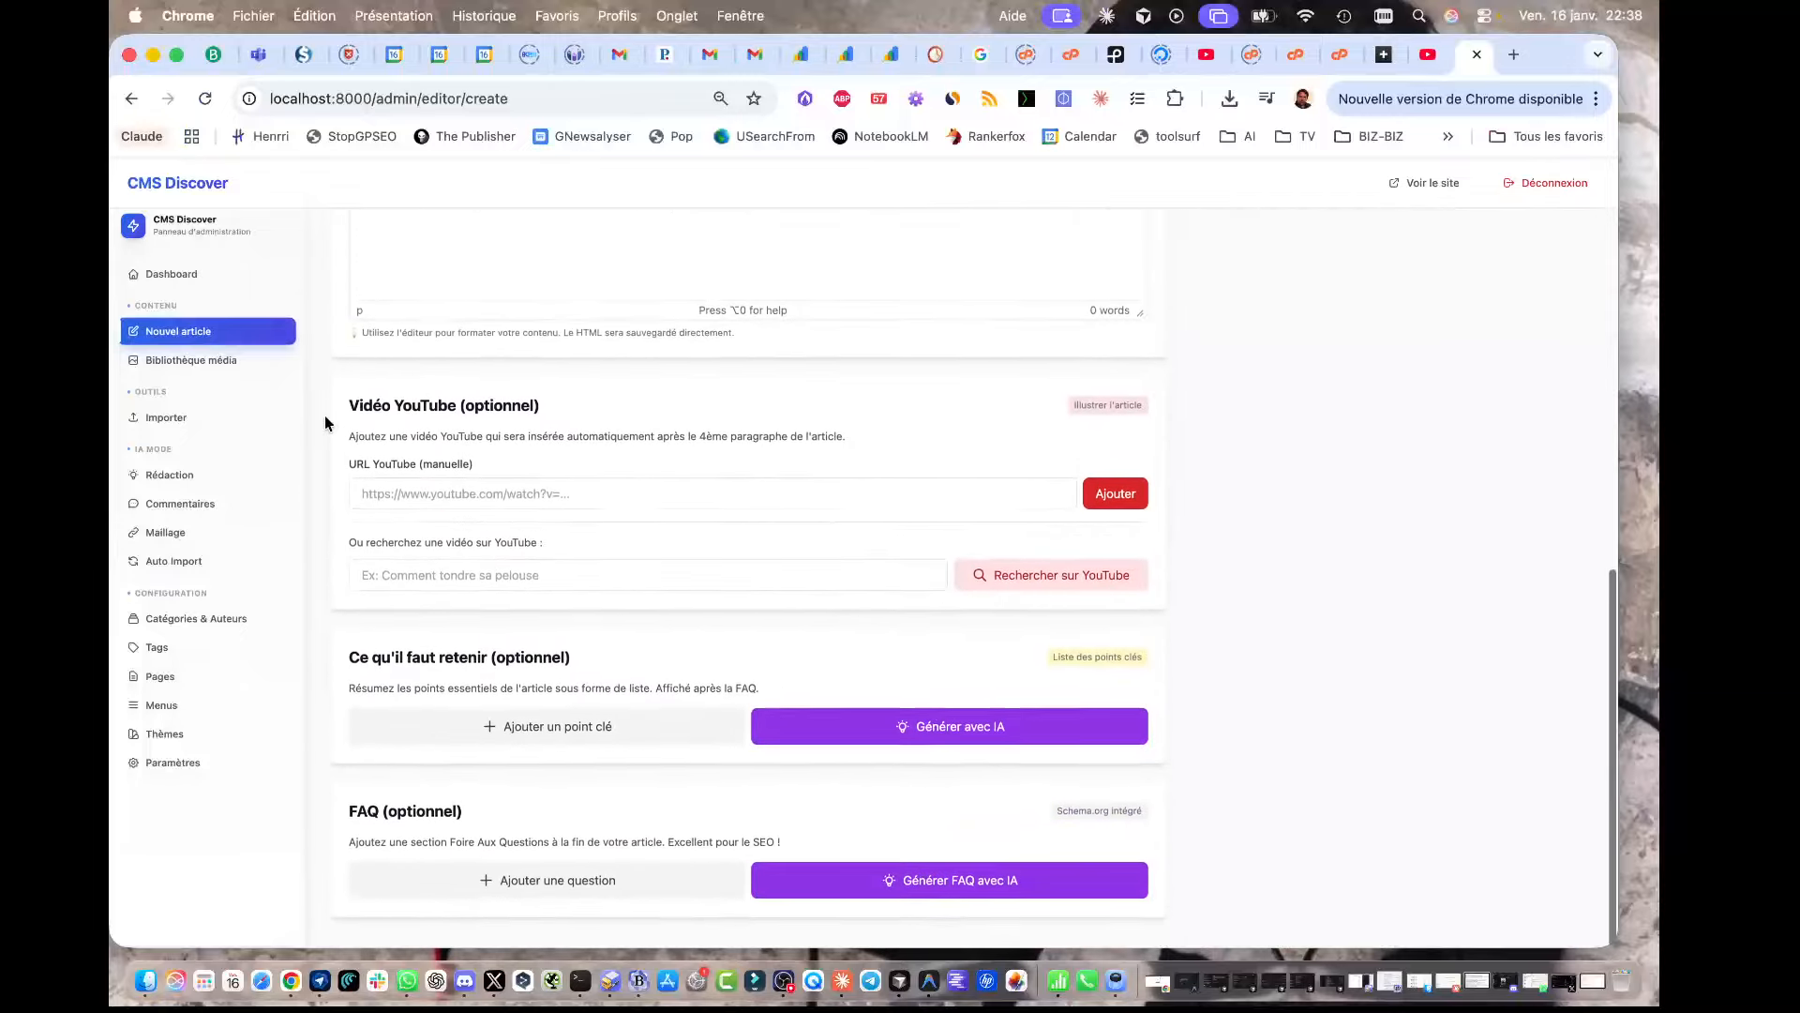
scroll(324, 415, up, 3)
scroll(324, 415, up, 6)
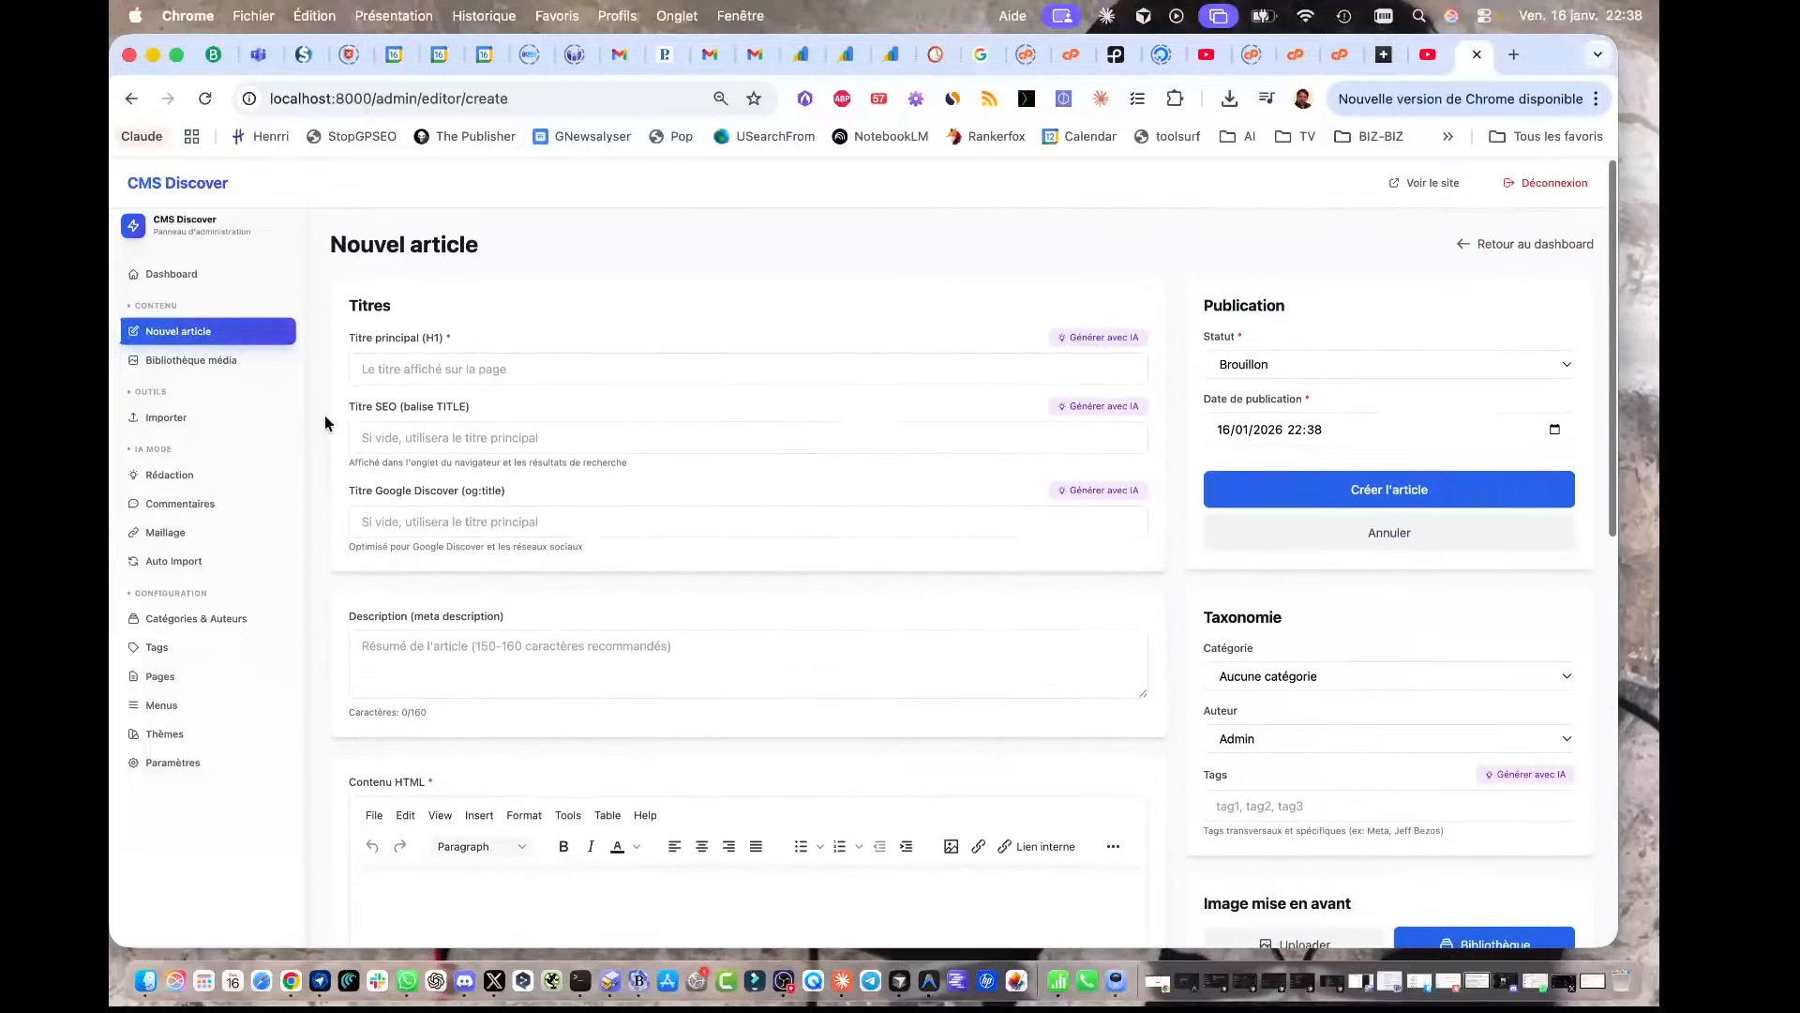
Step: View the media library, and examine the WordPress import page's export instructions, status options and XML upload area
click(218, 364)
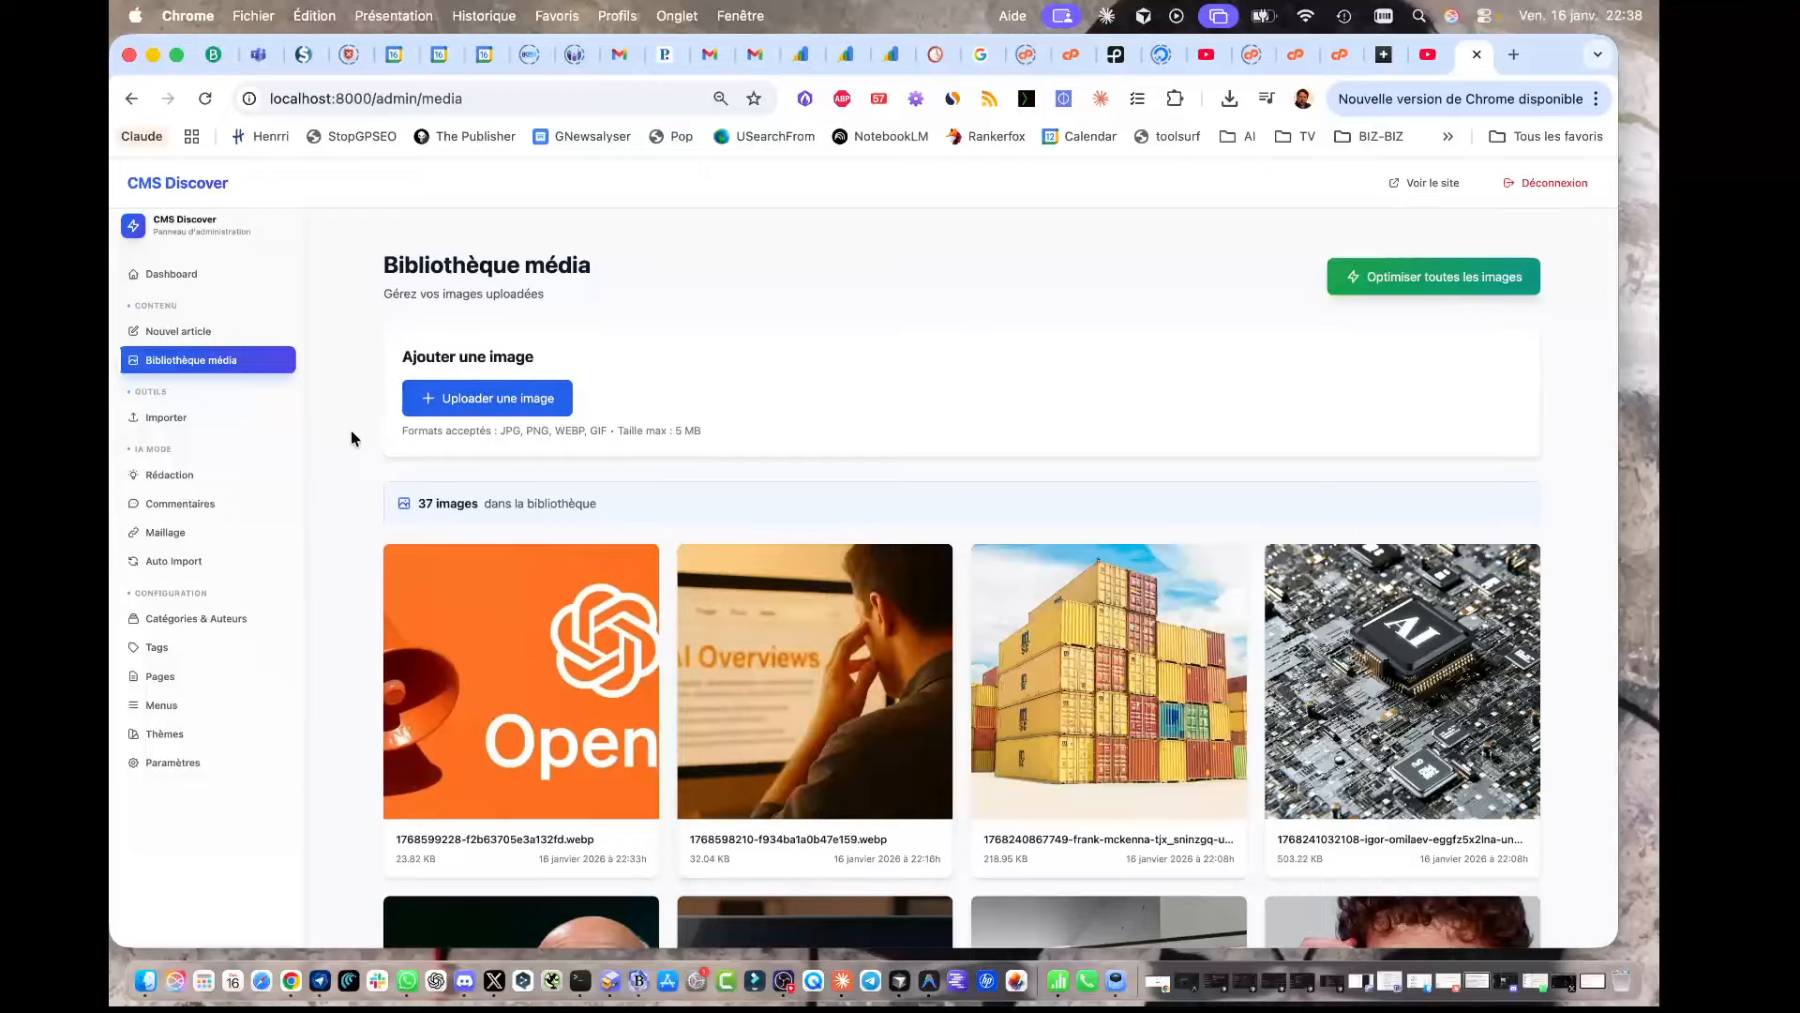
click(176, 419)
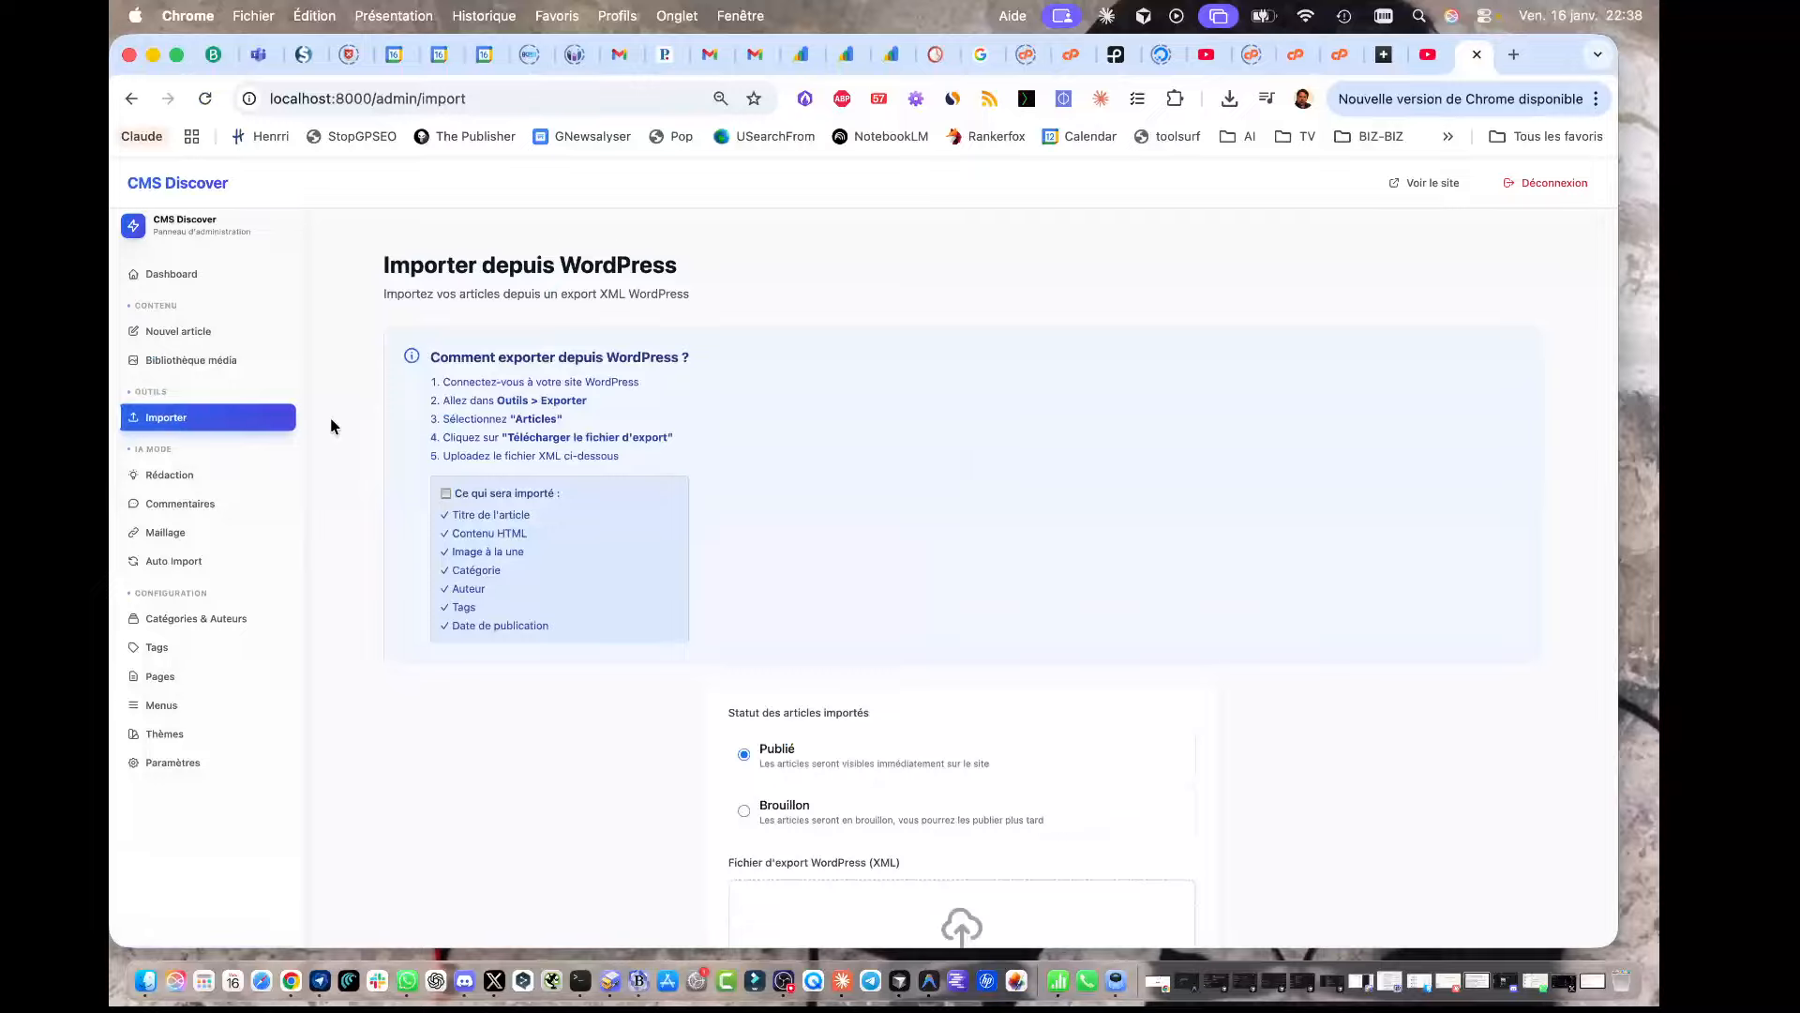
scroll(331, 427, down, 5)
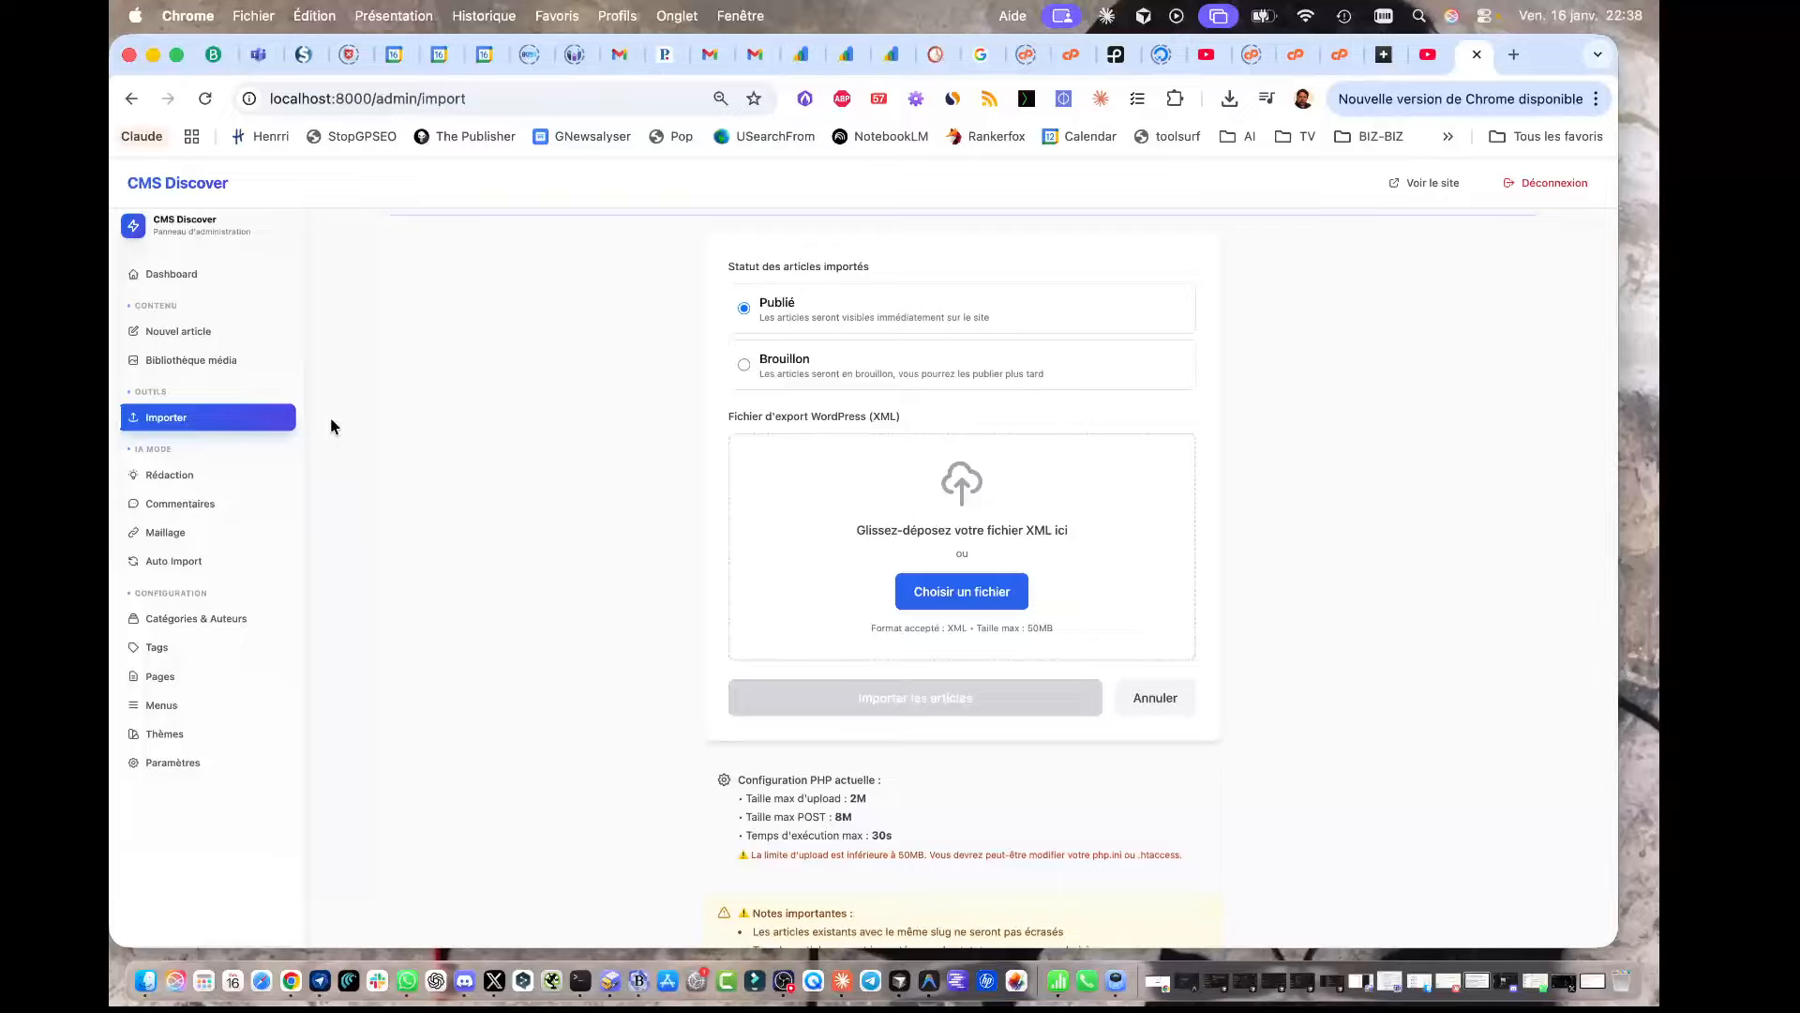
scroll(330, 418, down, 2)
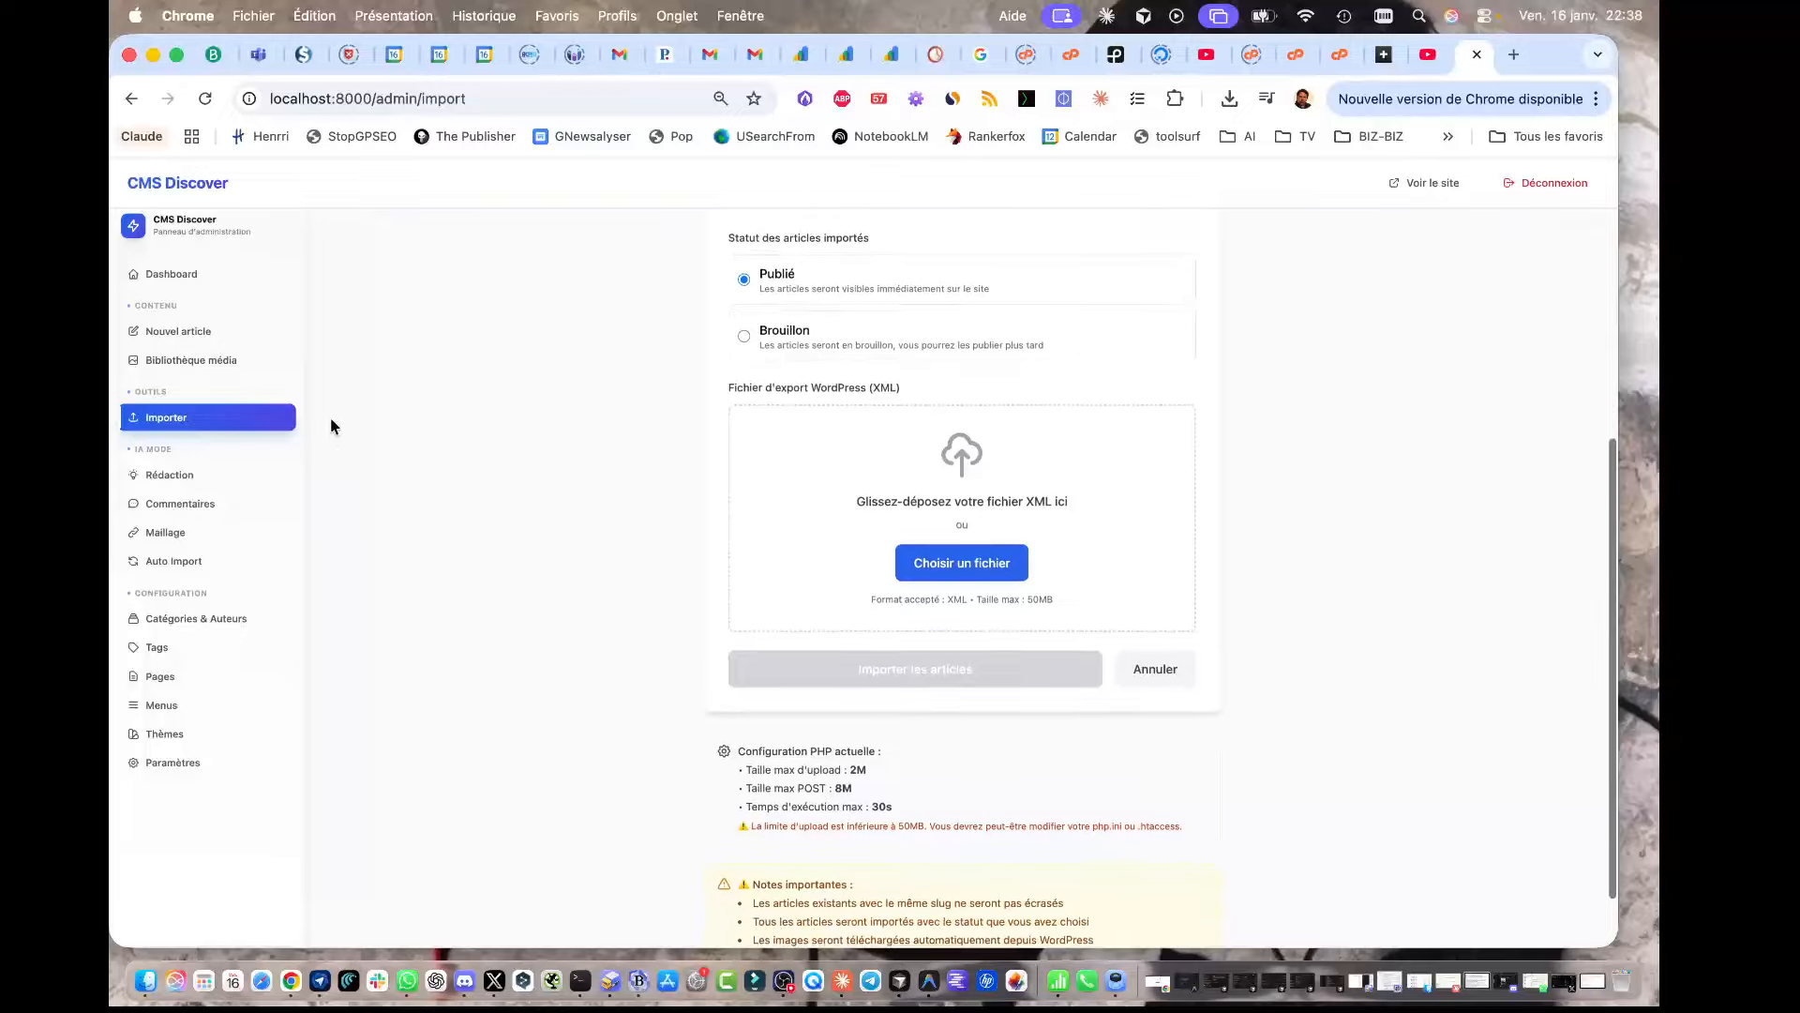
scroll(330, 418, up, 4)
scroll(330, 418, up, 3)
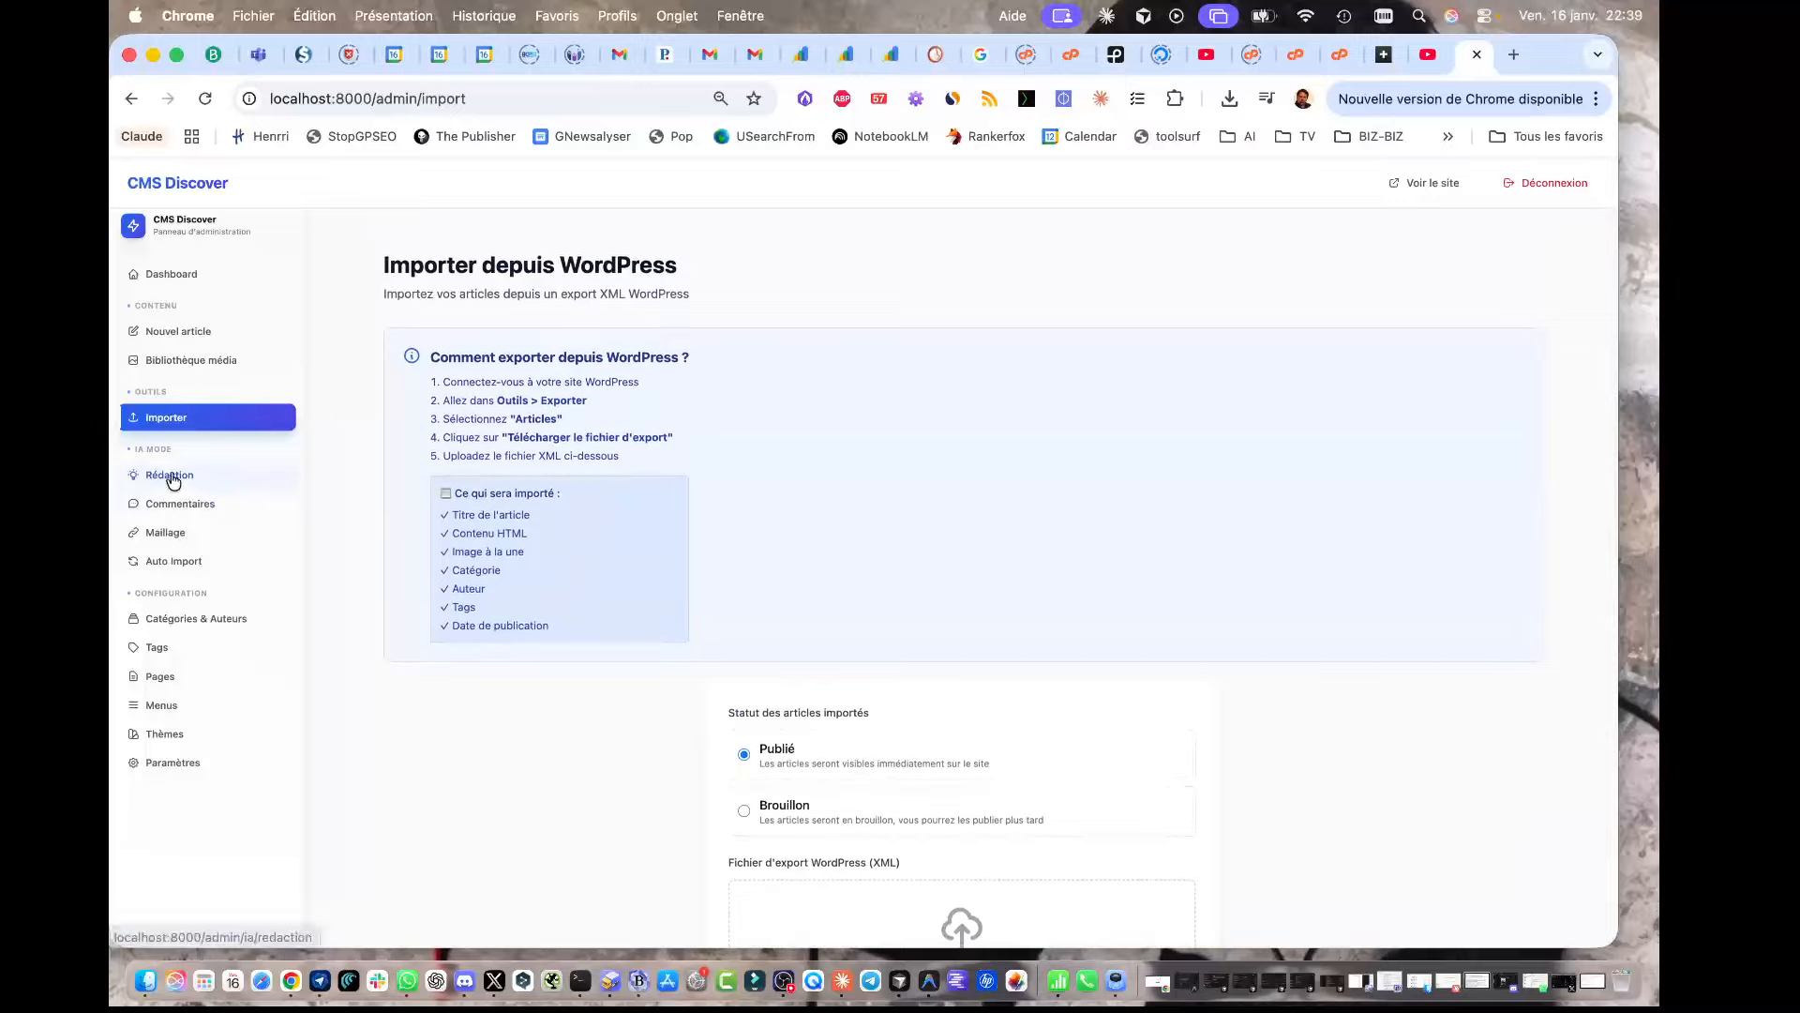
Step: Examine the AI-assisted writing page with its prompt templates and article generation form
double_click(156, 450)
click(175, 476)
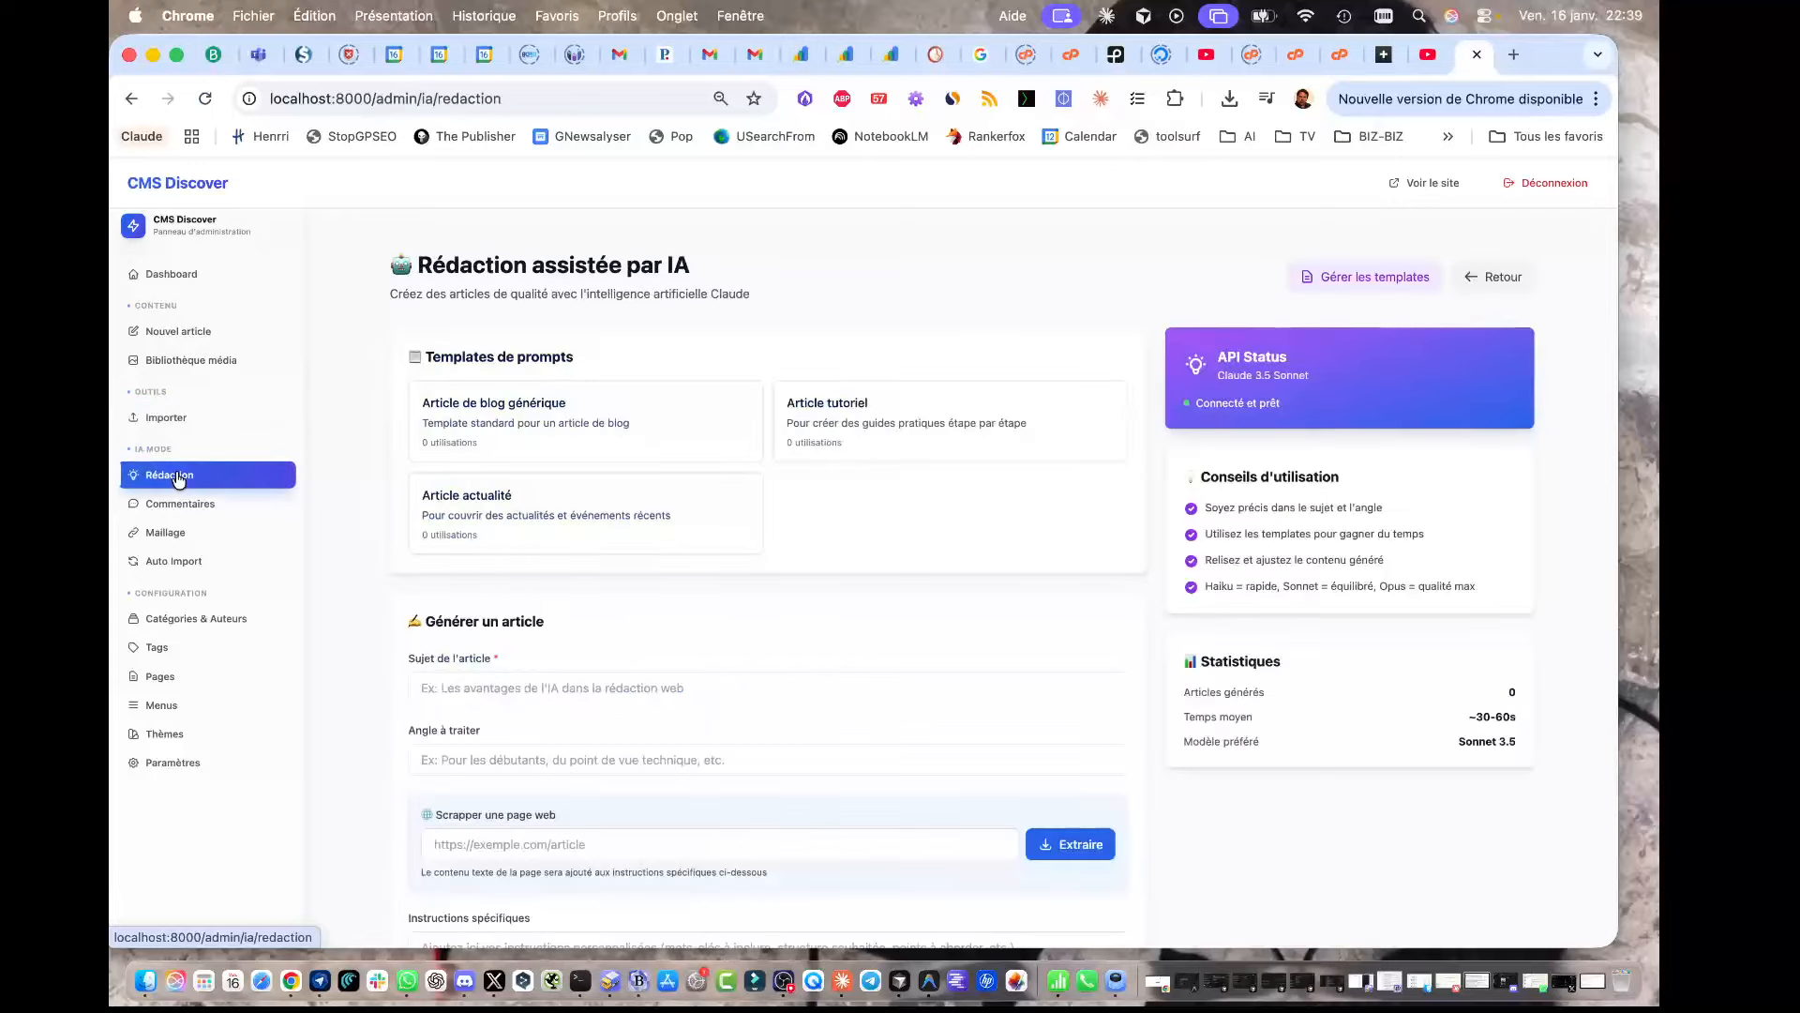
scroll(408, 442, down, 4)
scroll(409, 441, up, 2)
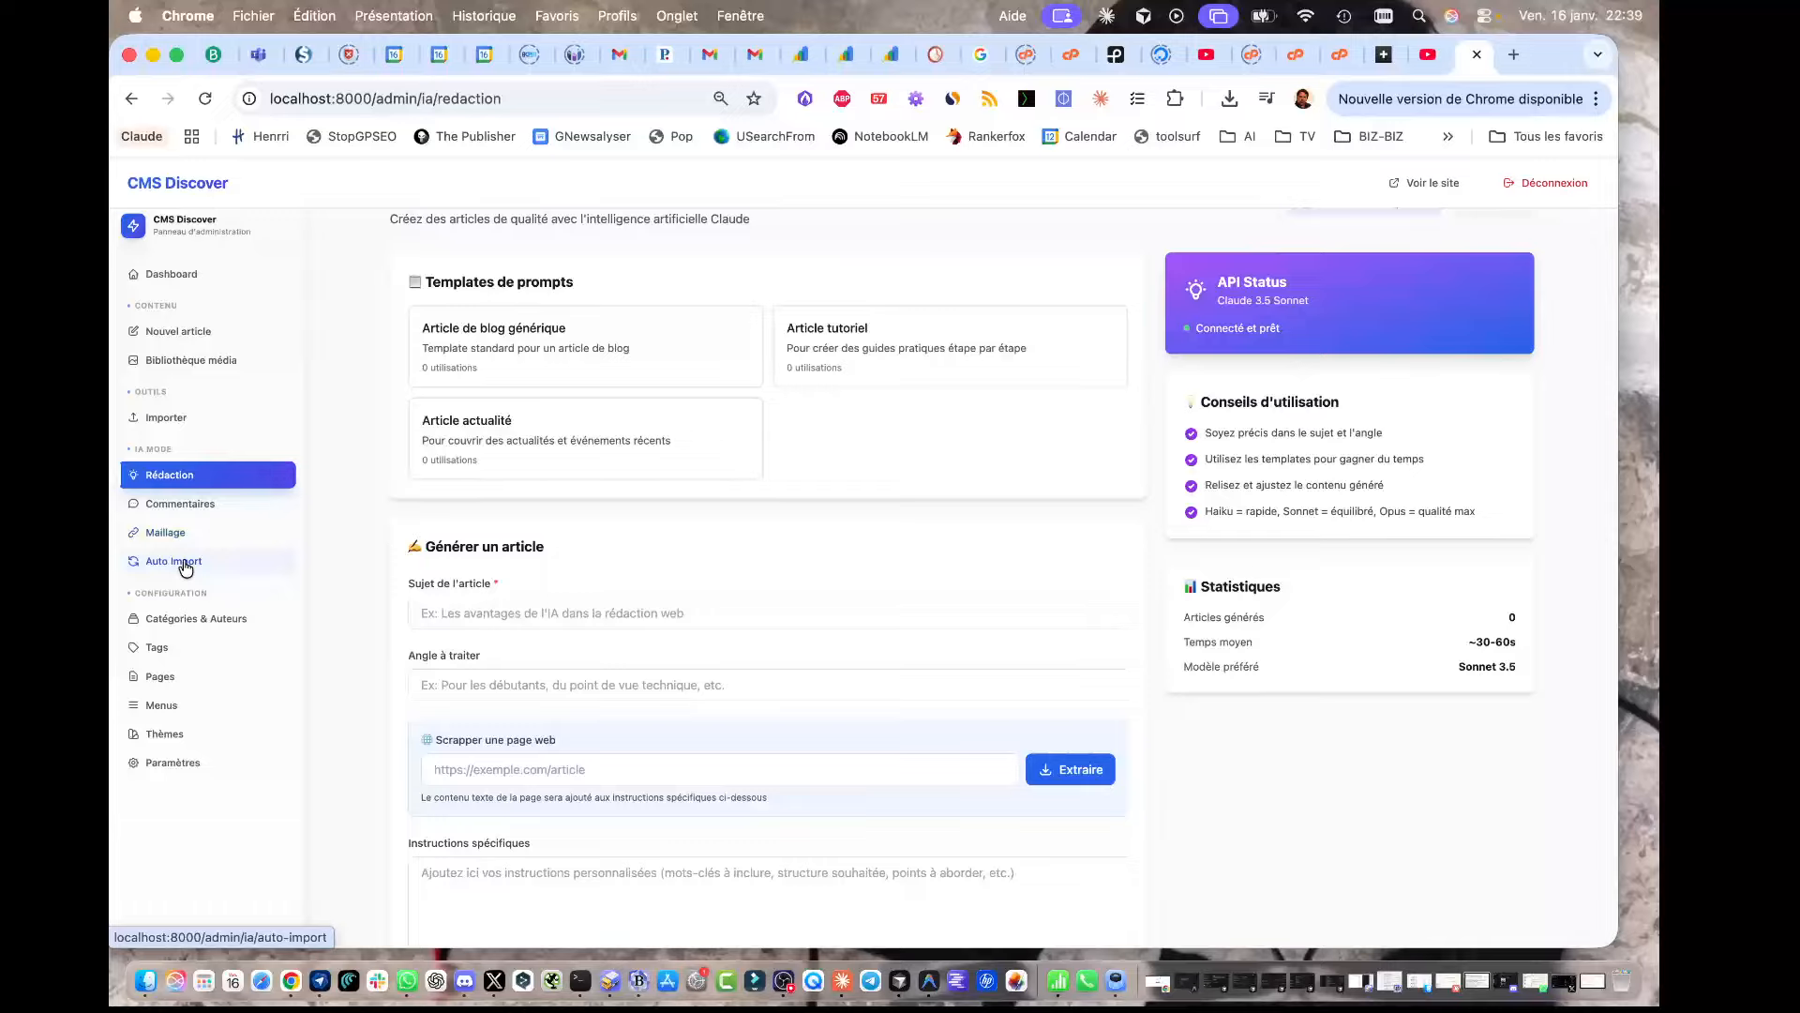
scroll(185, 568, down, 1)
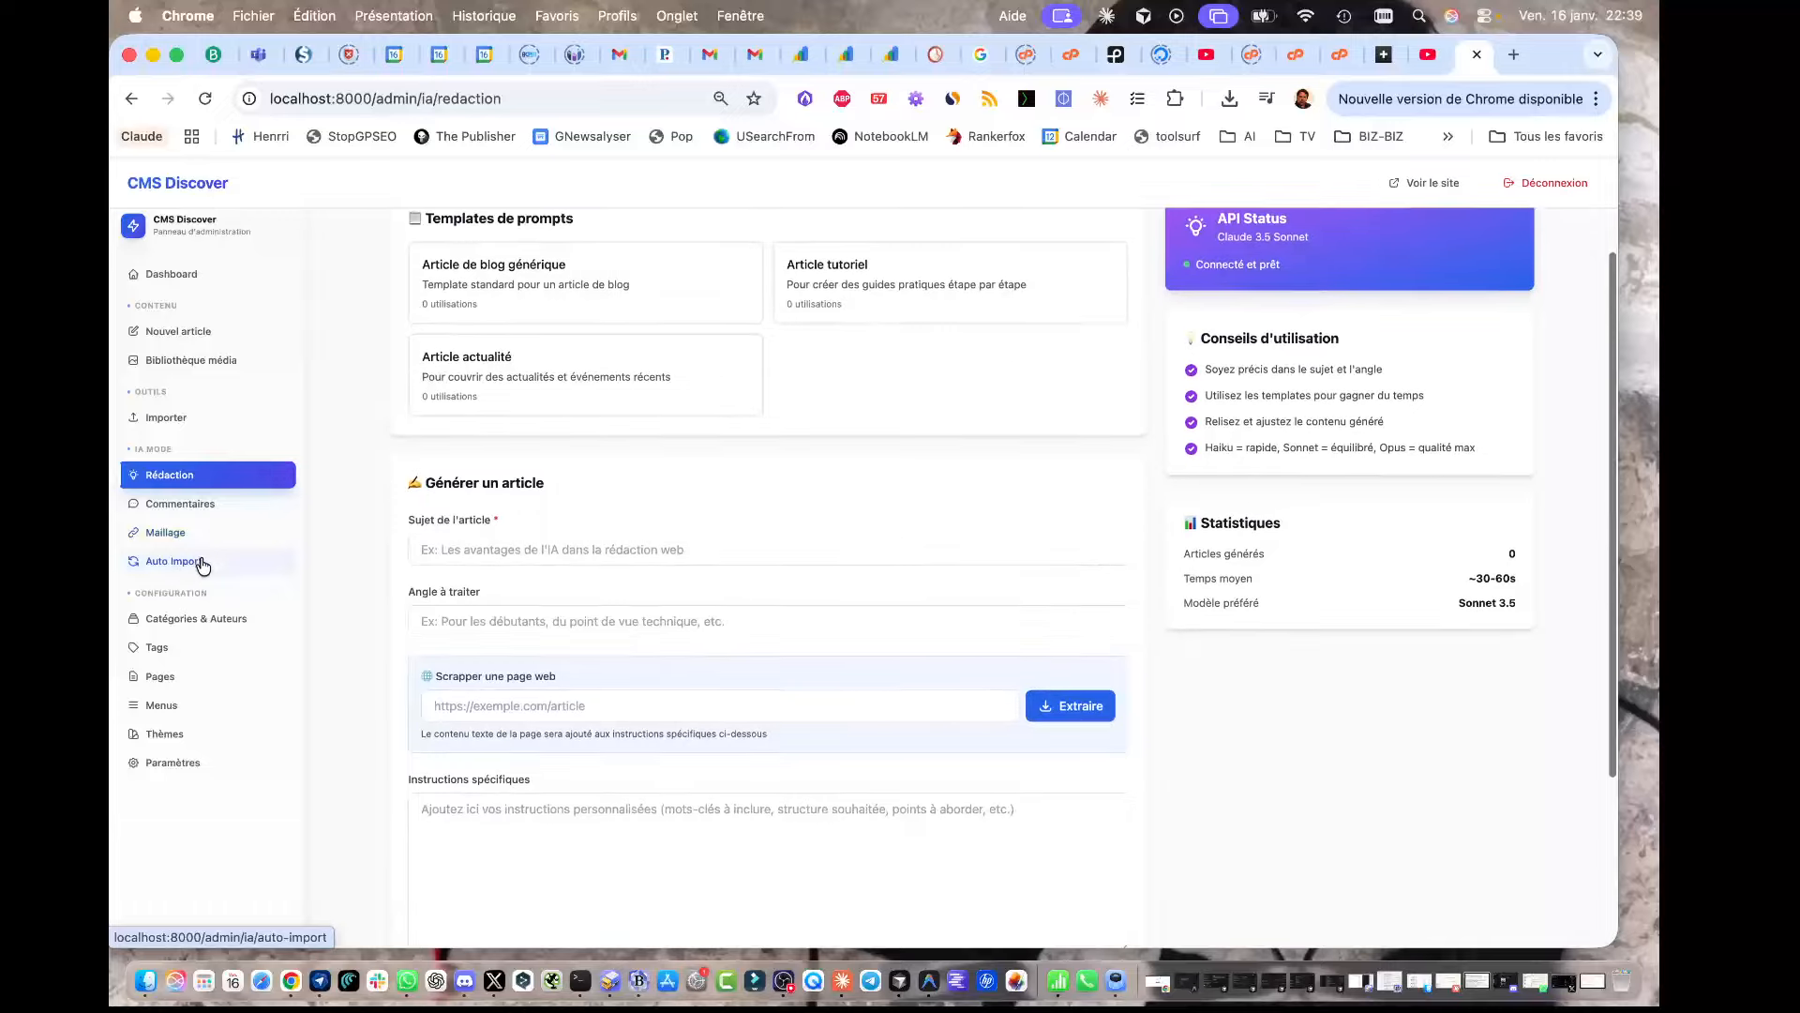
Step: Review the category and author entries on the Catégories & Auteurs configuration page
click(173, 626)
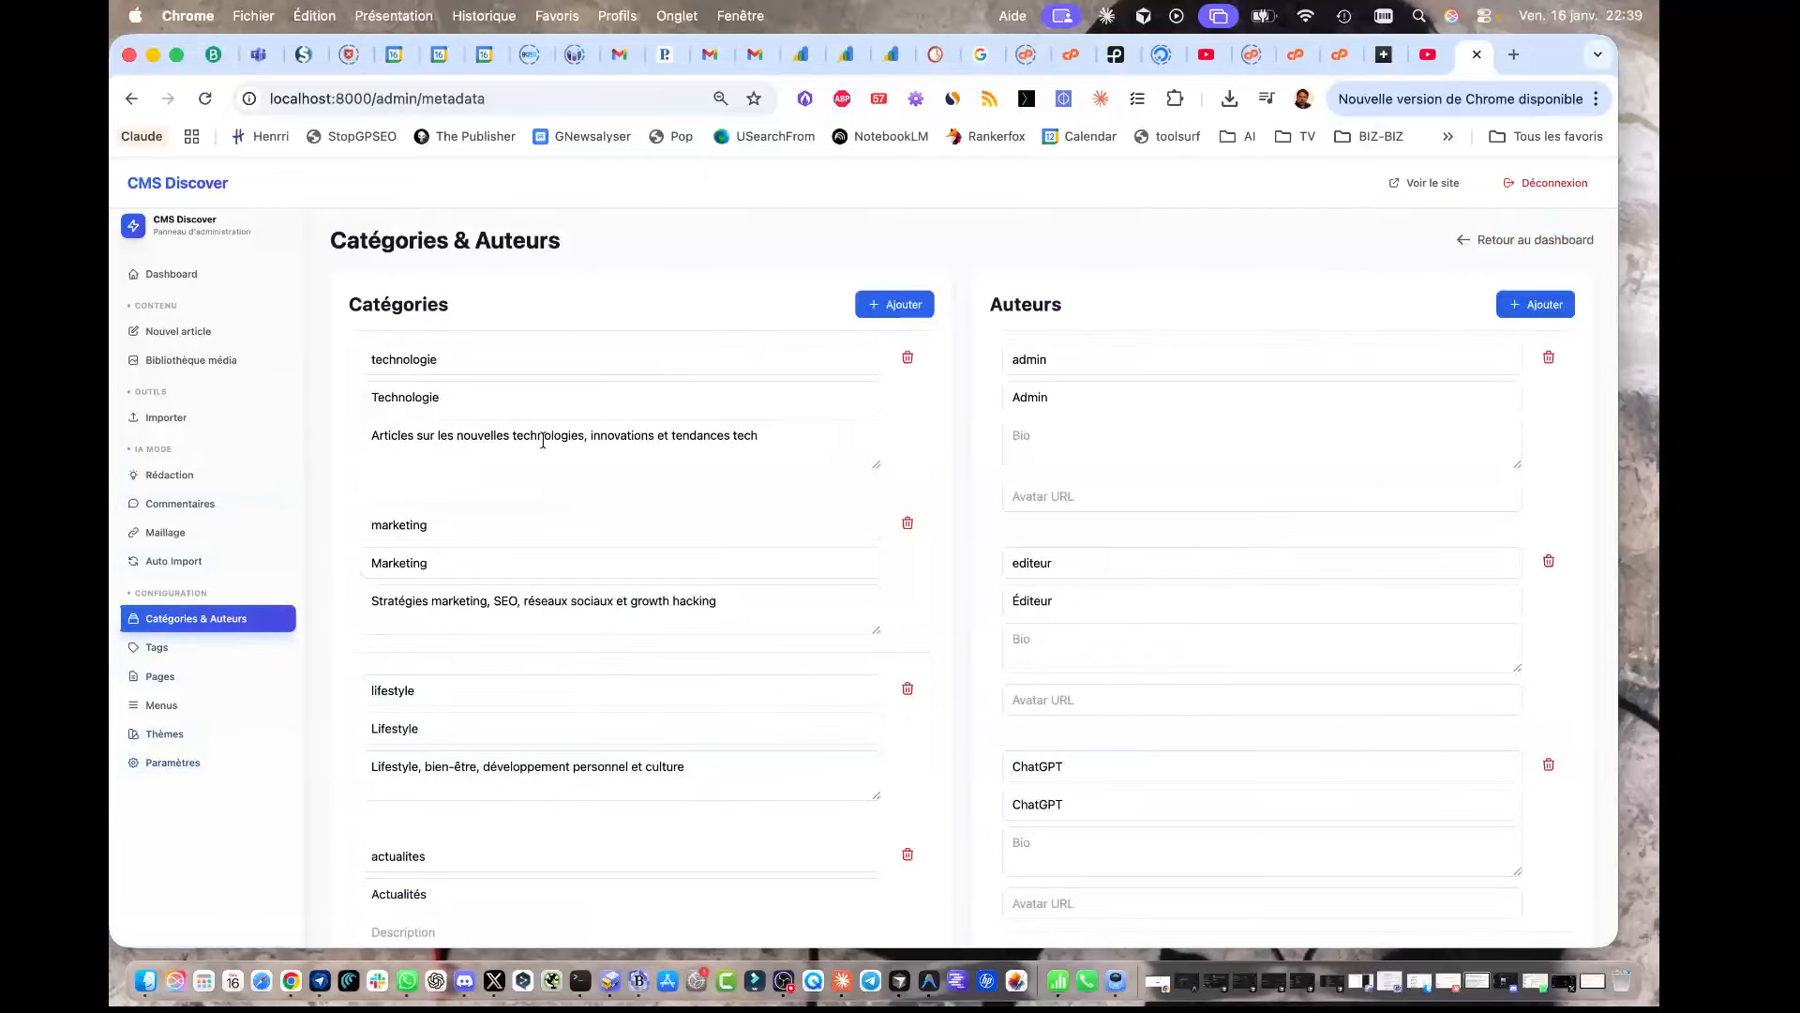
scroll(1145, 403, down, 5)
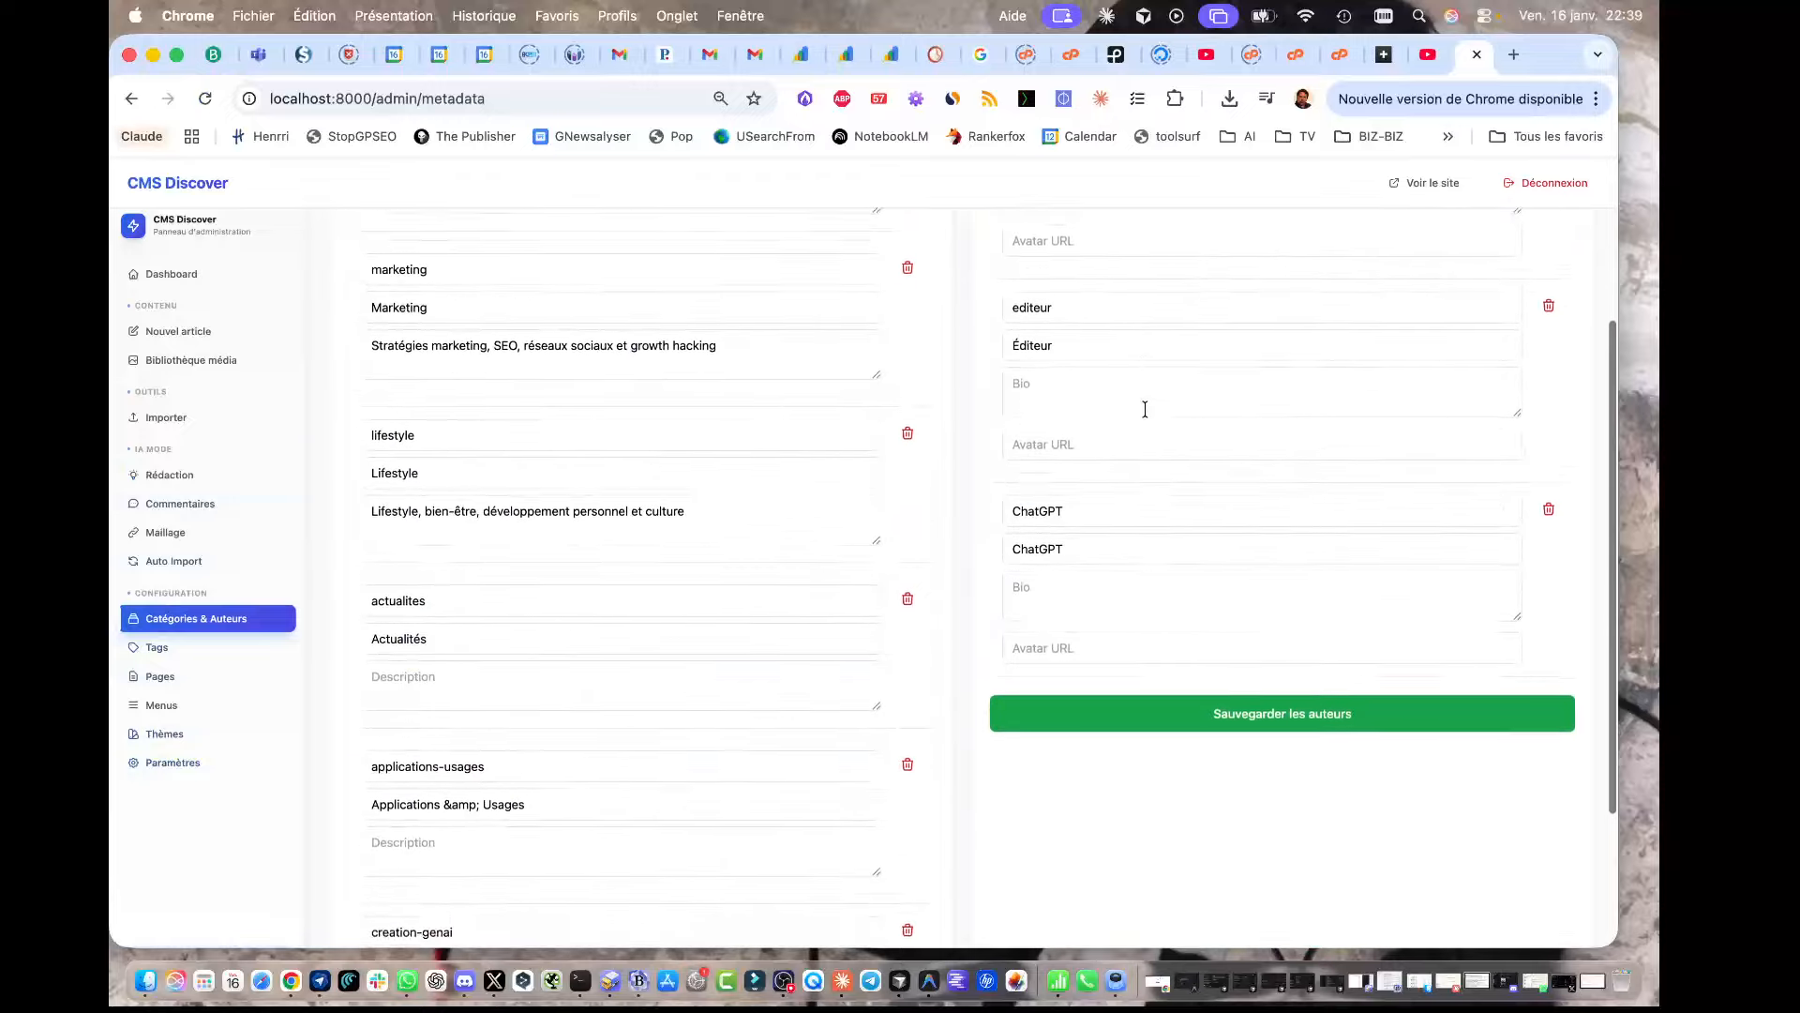
scroll(1144, 409, up, 5)
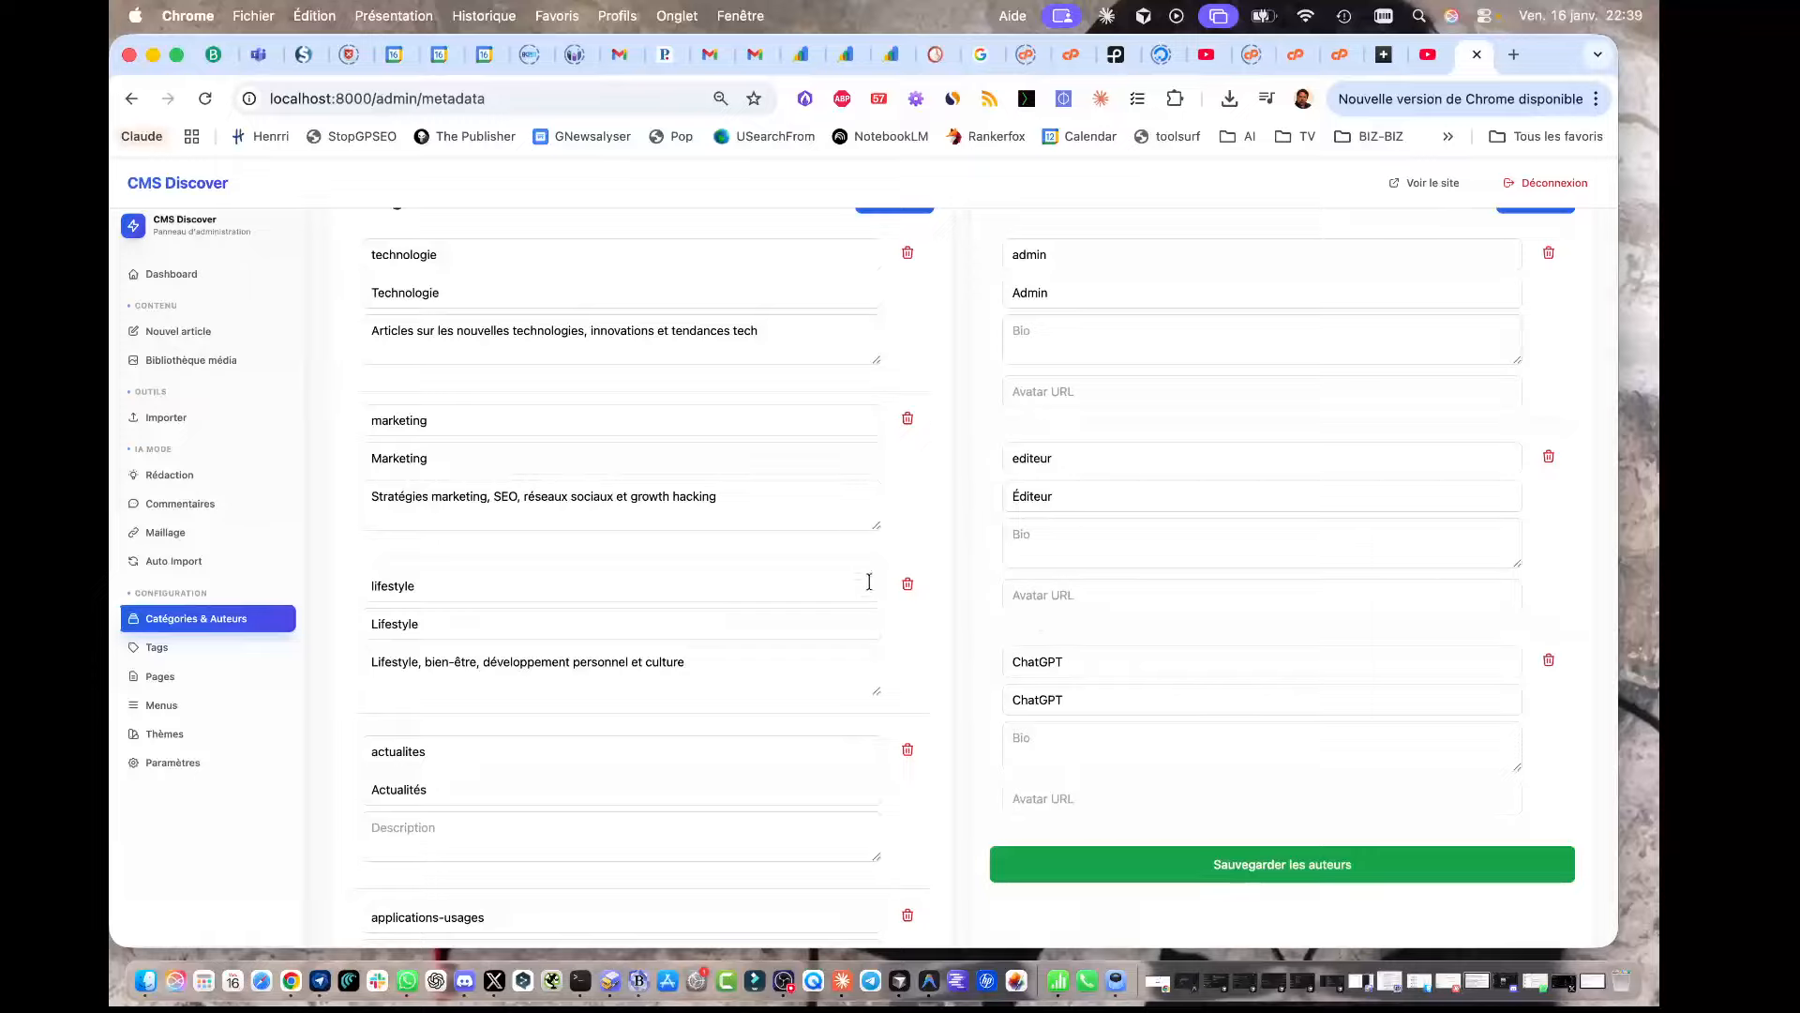
scroll(657, 563, up, 2)
Step: Review the tag management list, and view the #AI Overviews tag's description editor without saving anything
click(162, 648)
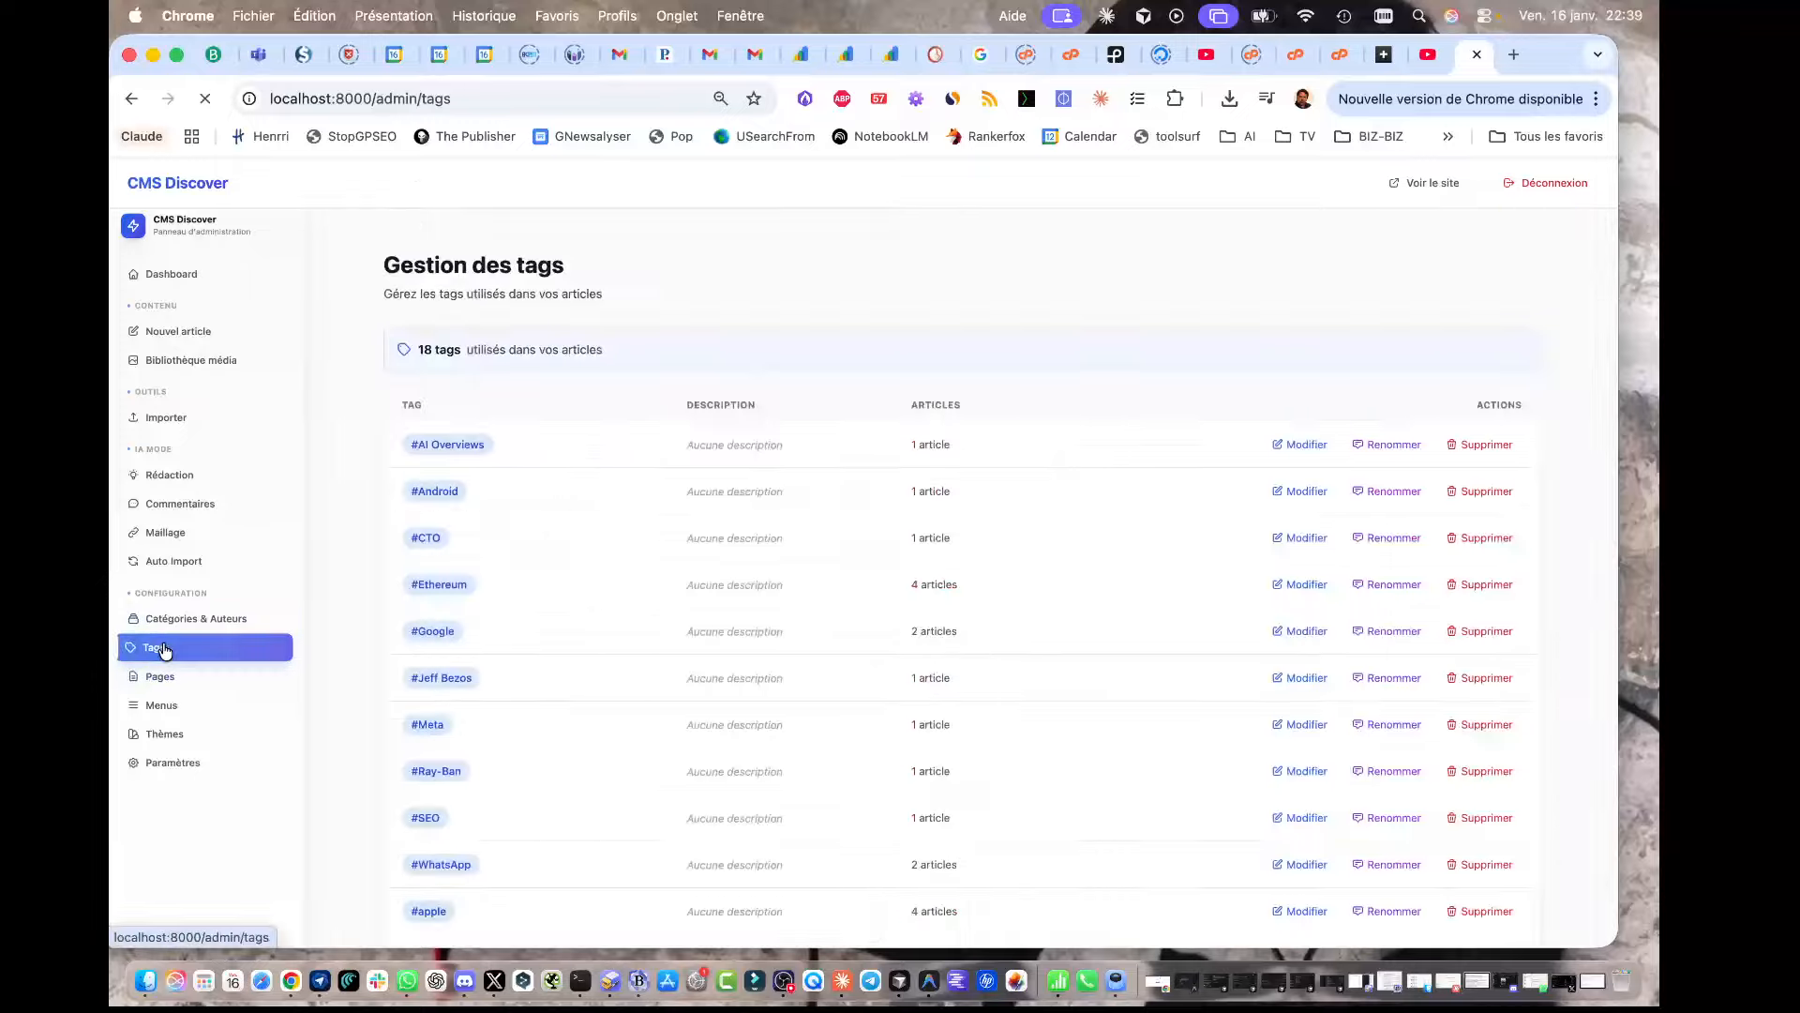
scroll(600, 509, down, 3)
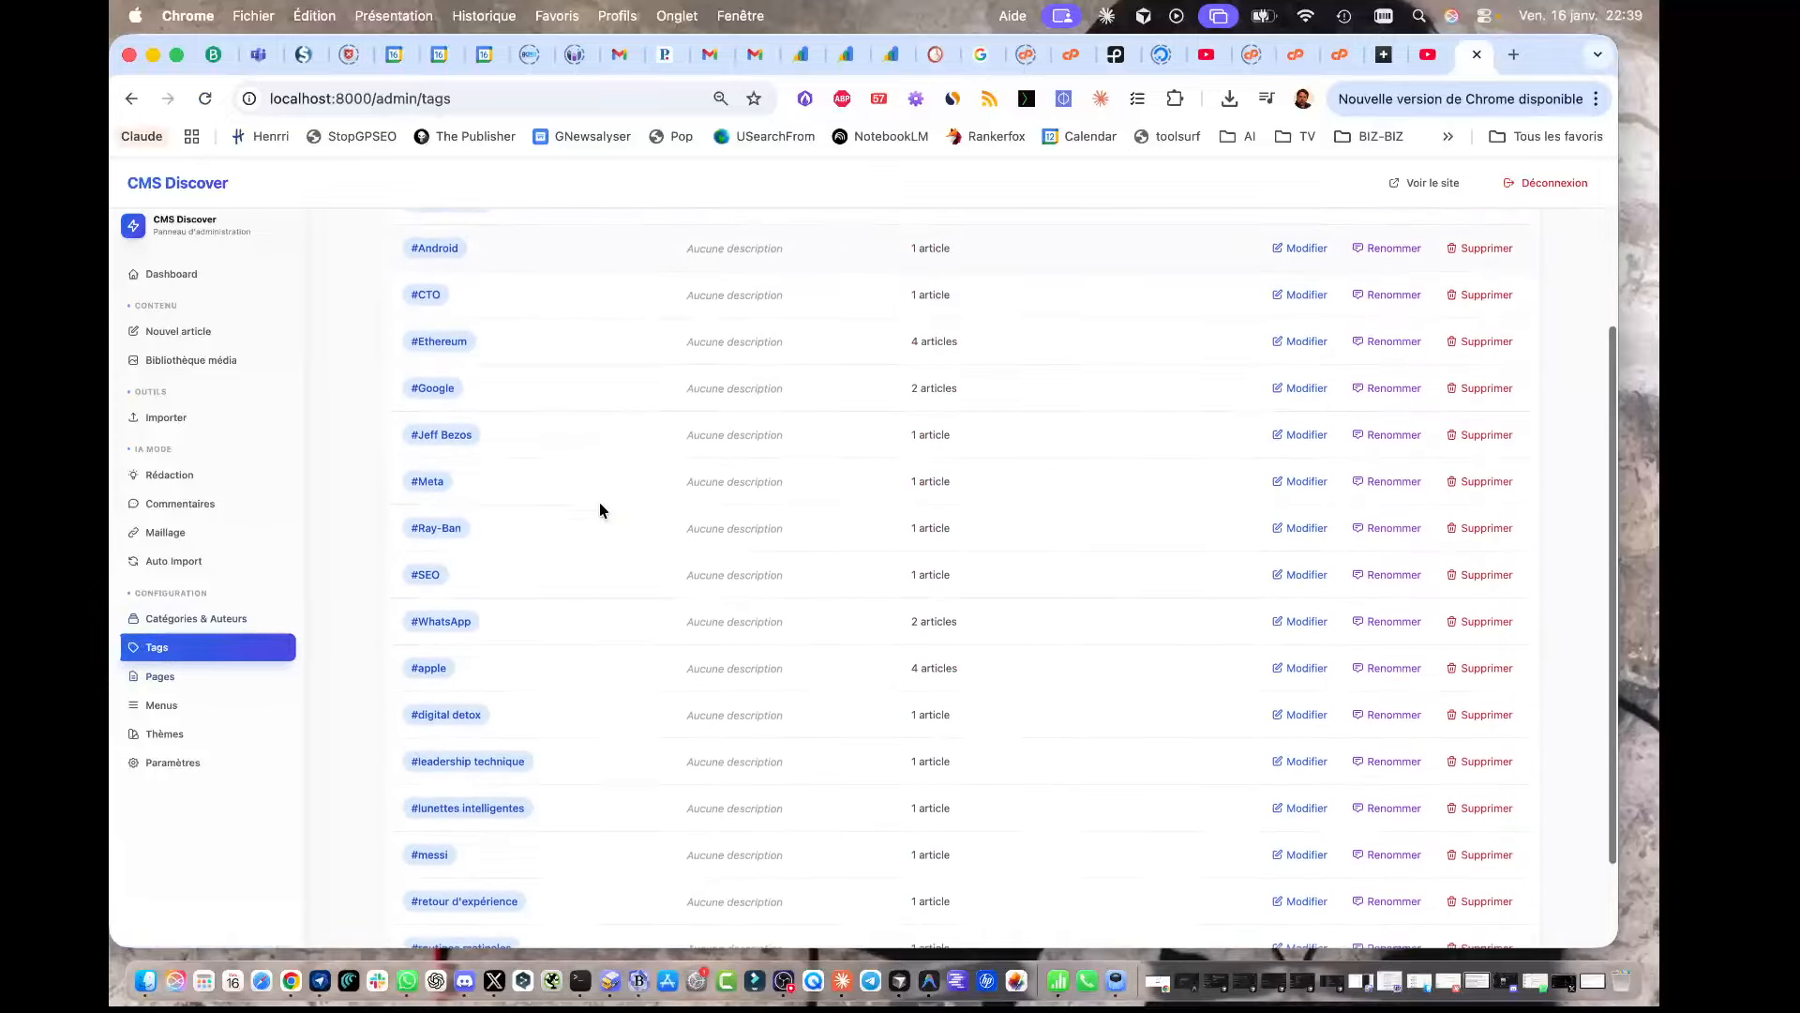
scroll(600, 509, up, 3)
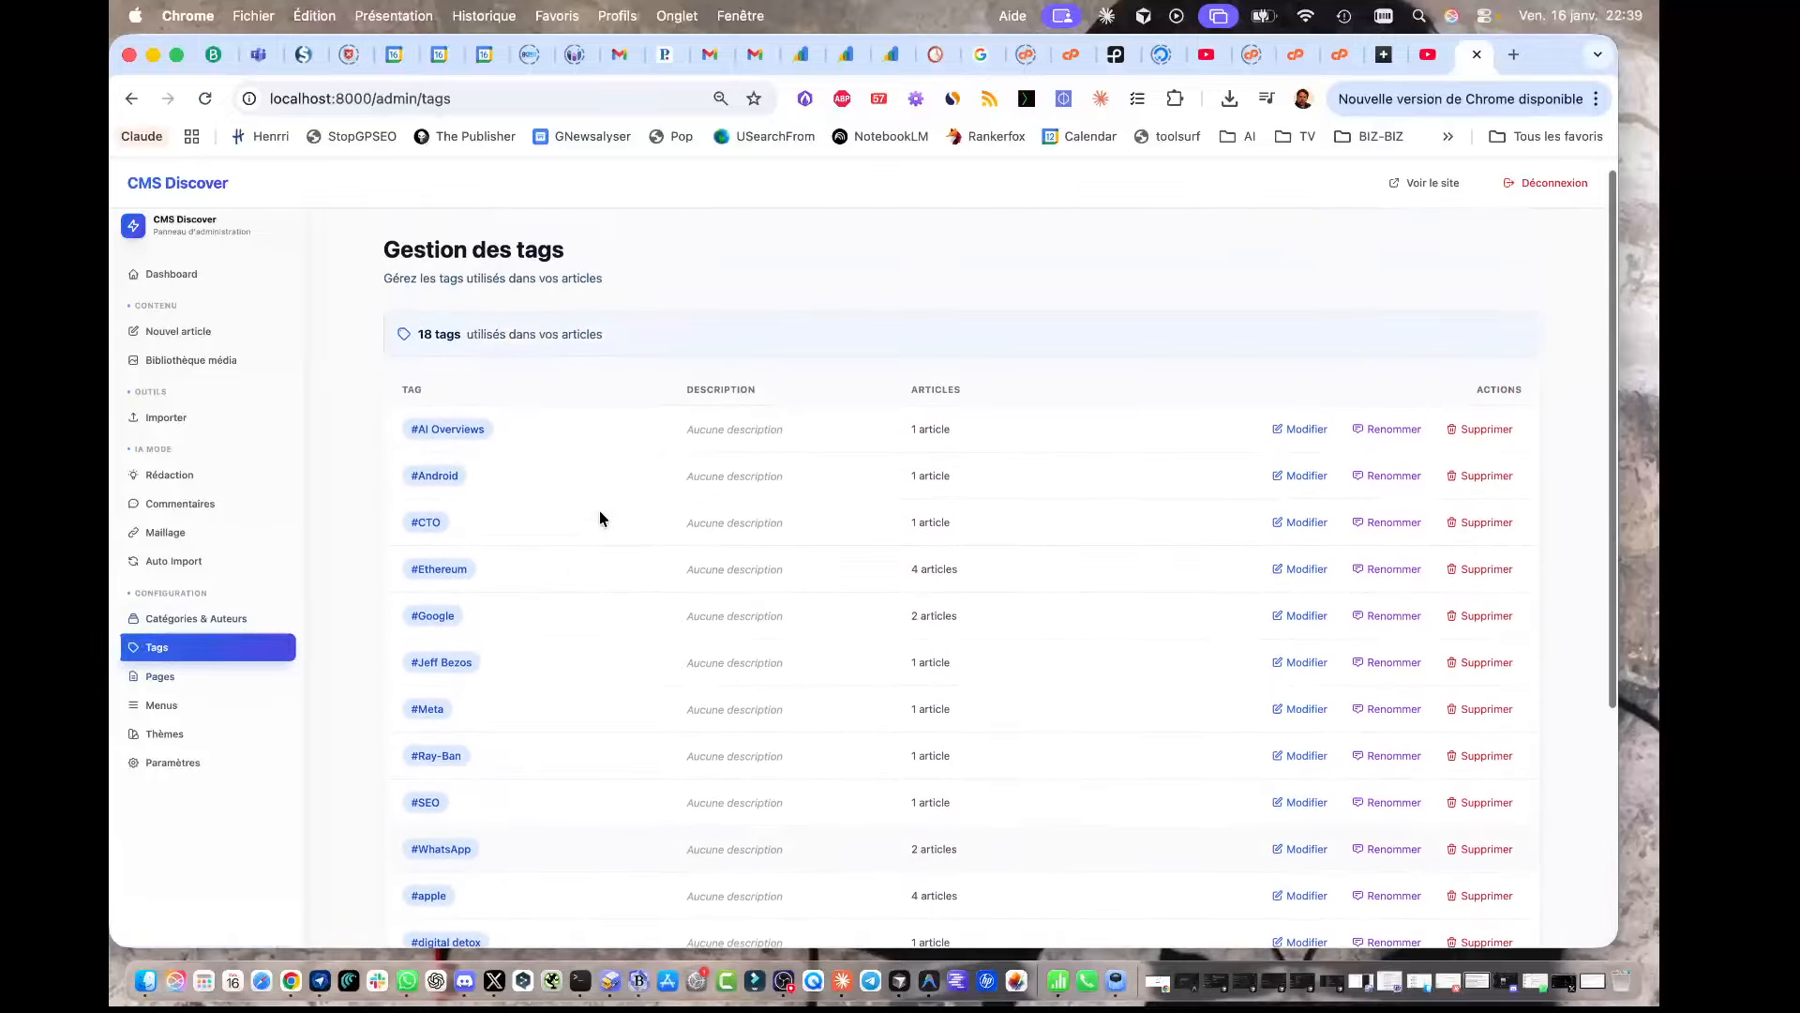
click(1306, 428)
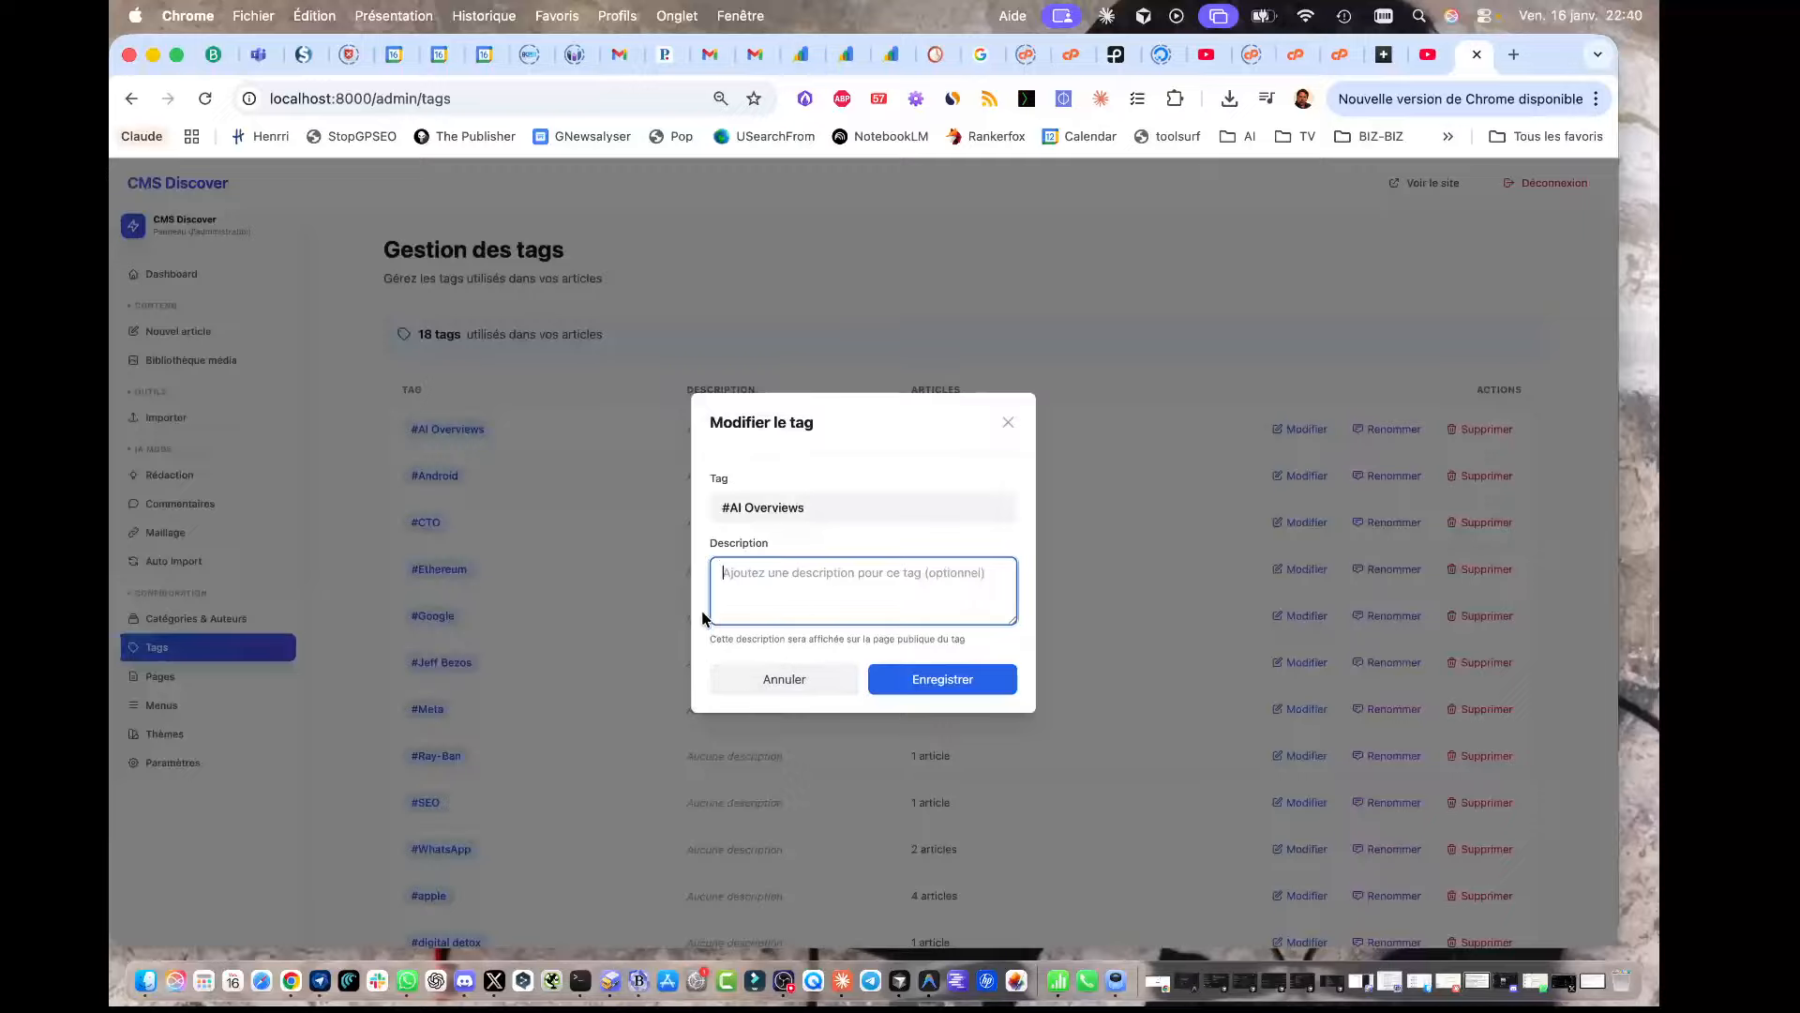
click(790, 682)
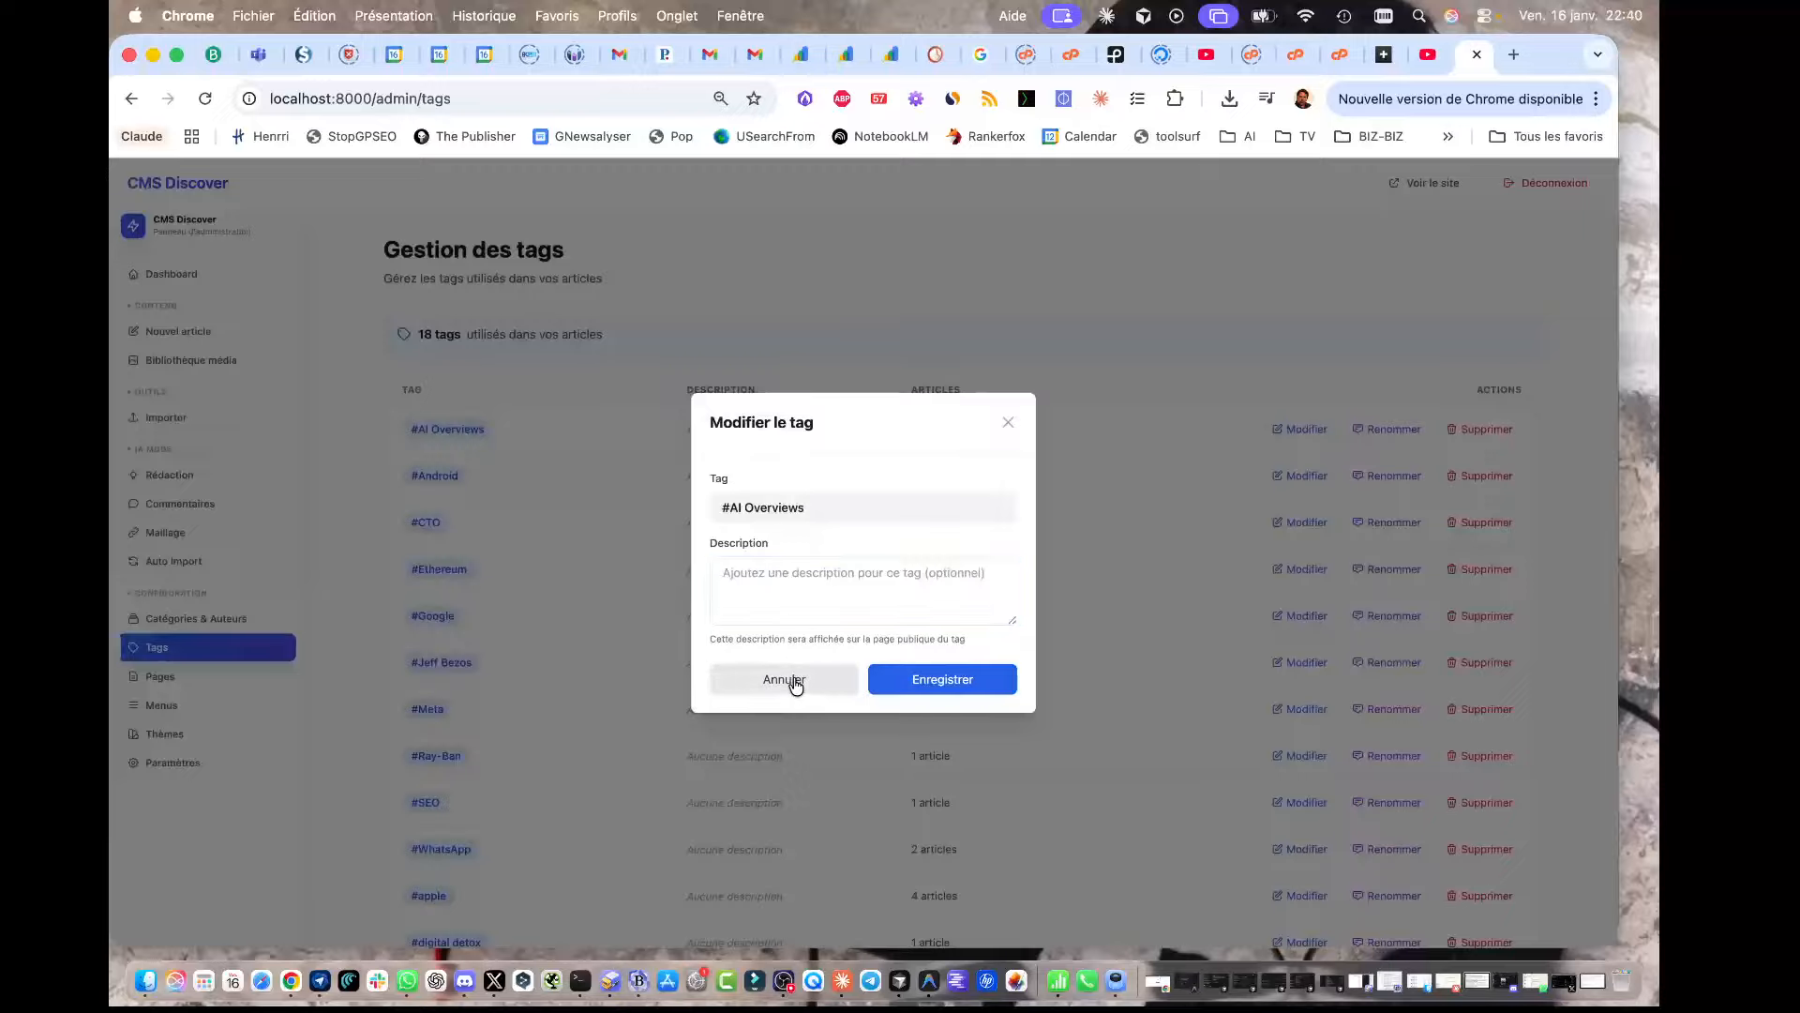
Step: View the static pages list and the header and footer menu links in the site configuration
click(166, 681)
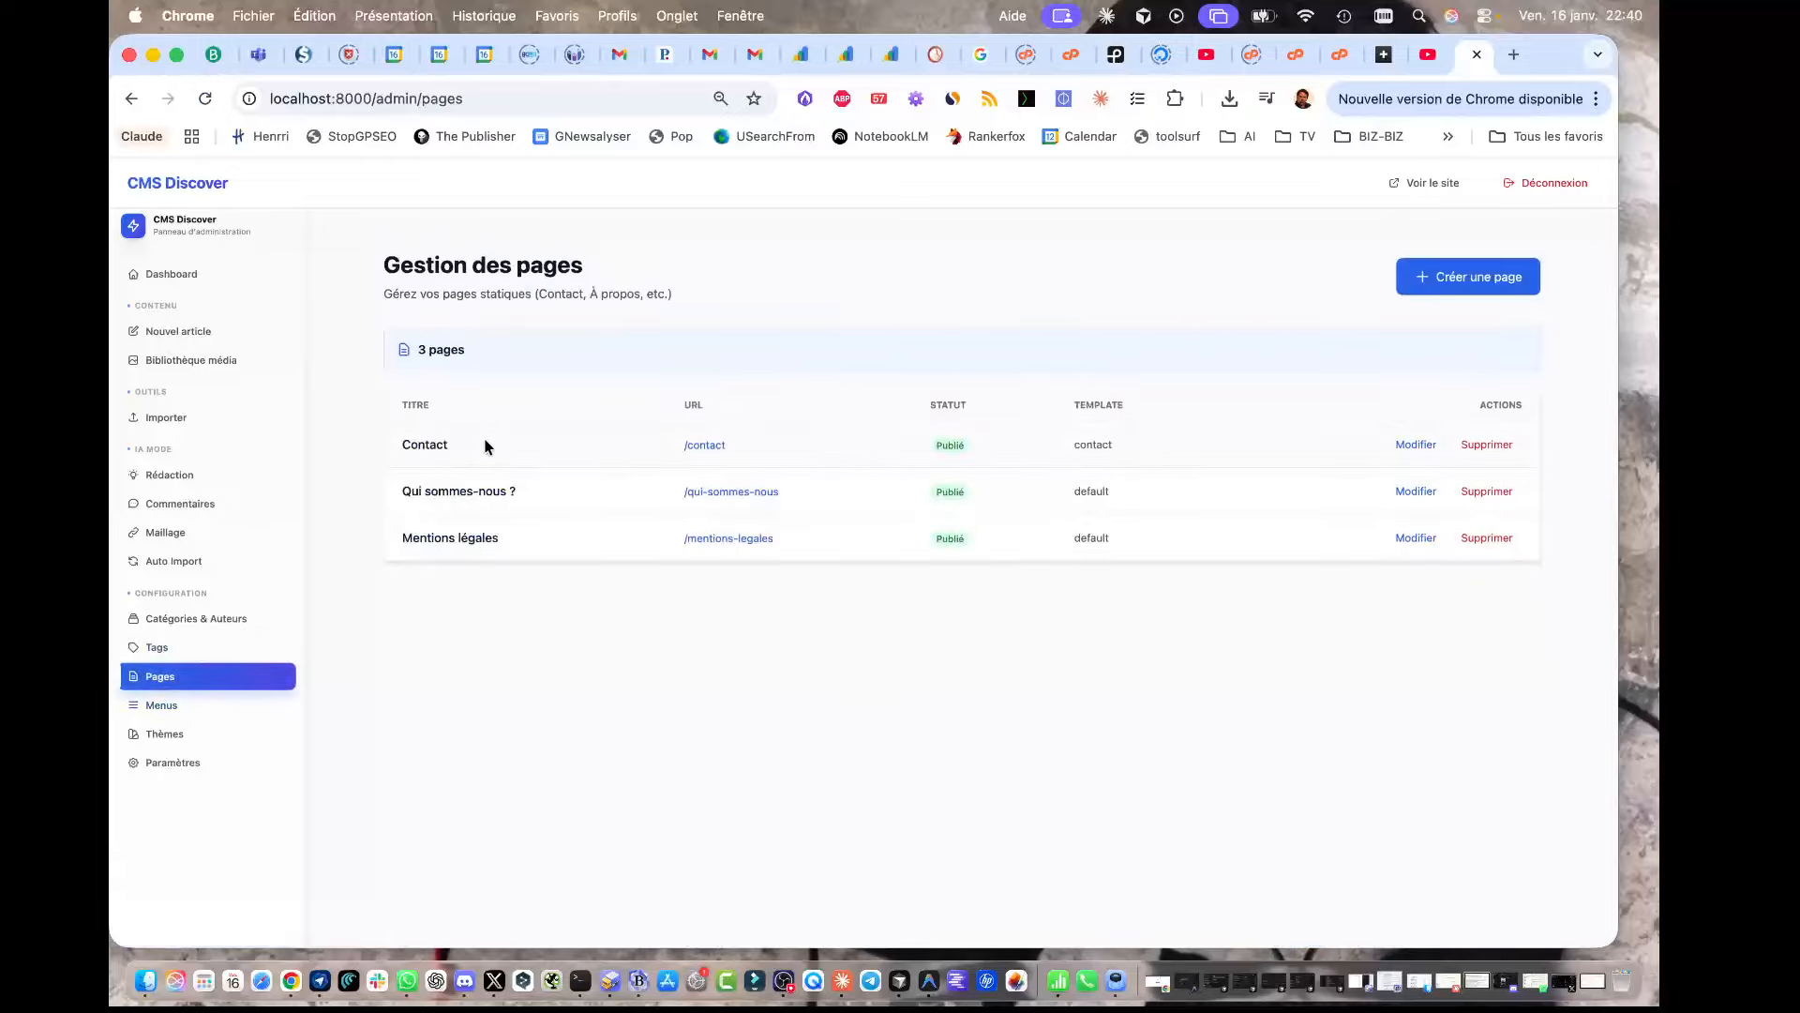
click(165, 711)
scroll(318, 709, down, 2)
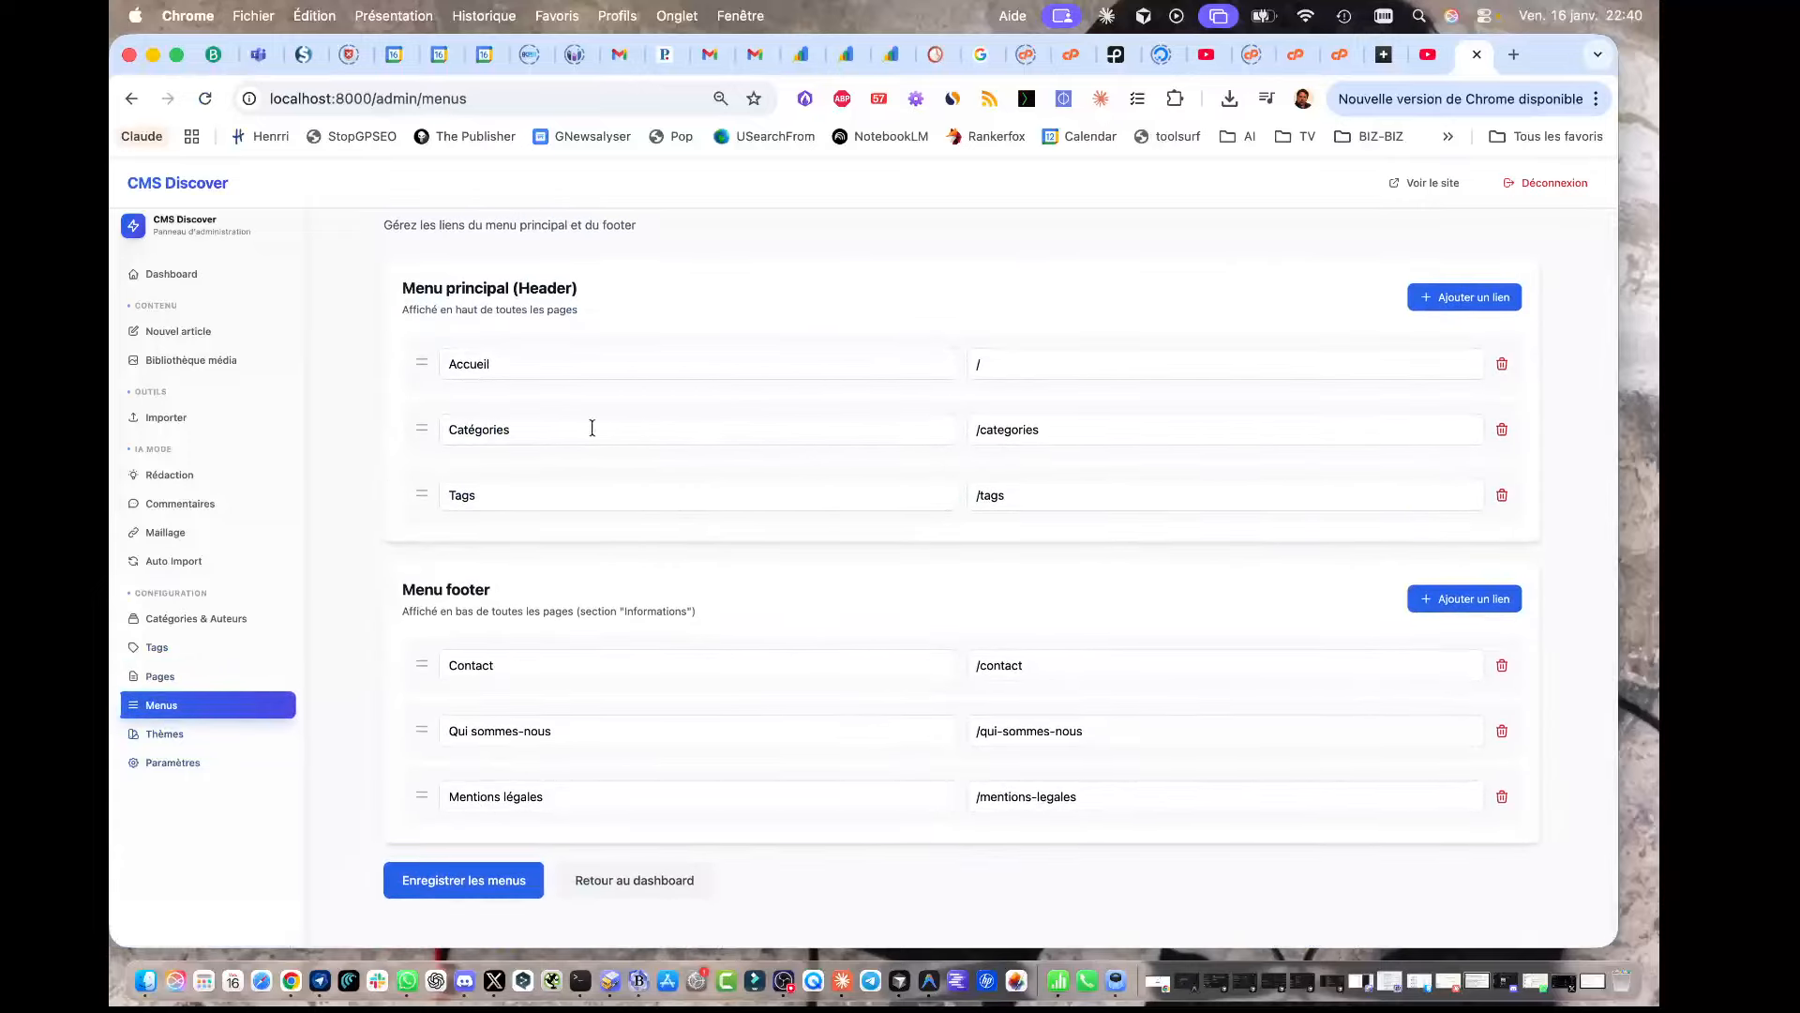
Step: Examine the theme management page, including its creation guide, ZIP installation area and available themes
click(166, 734)
scroll(373, 728, down, 5)
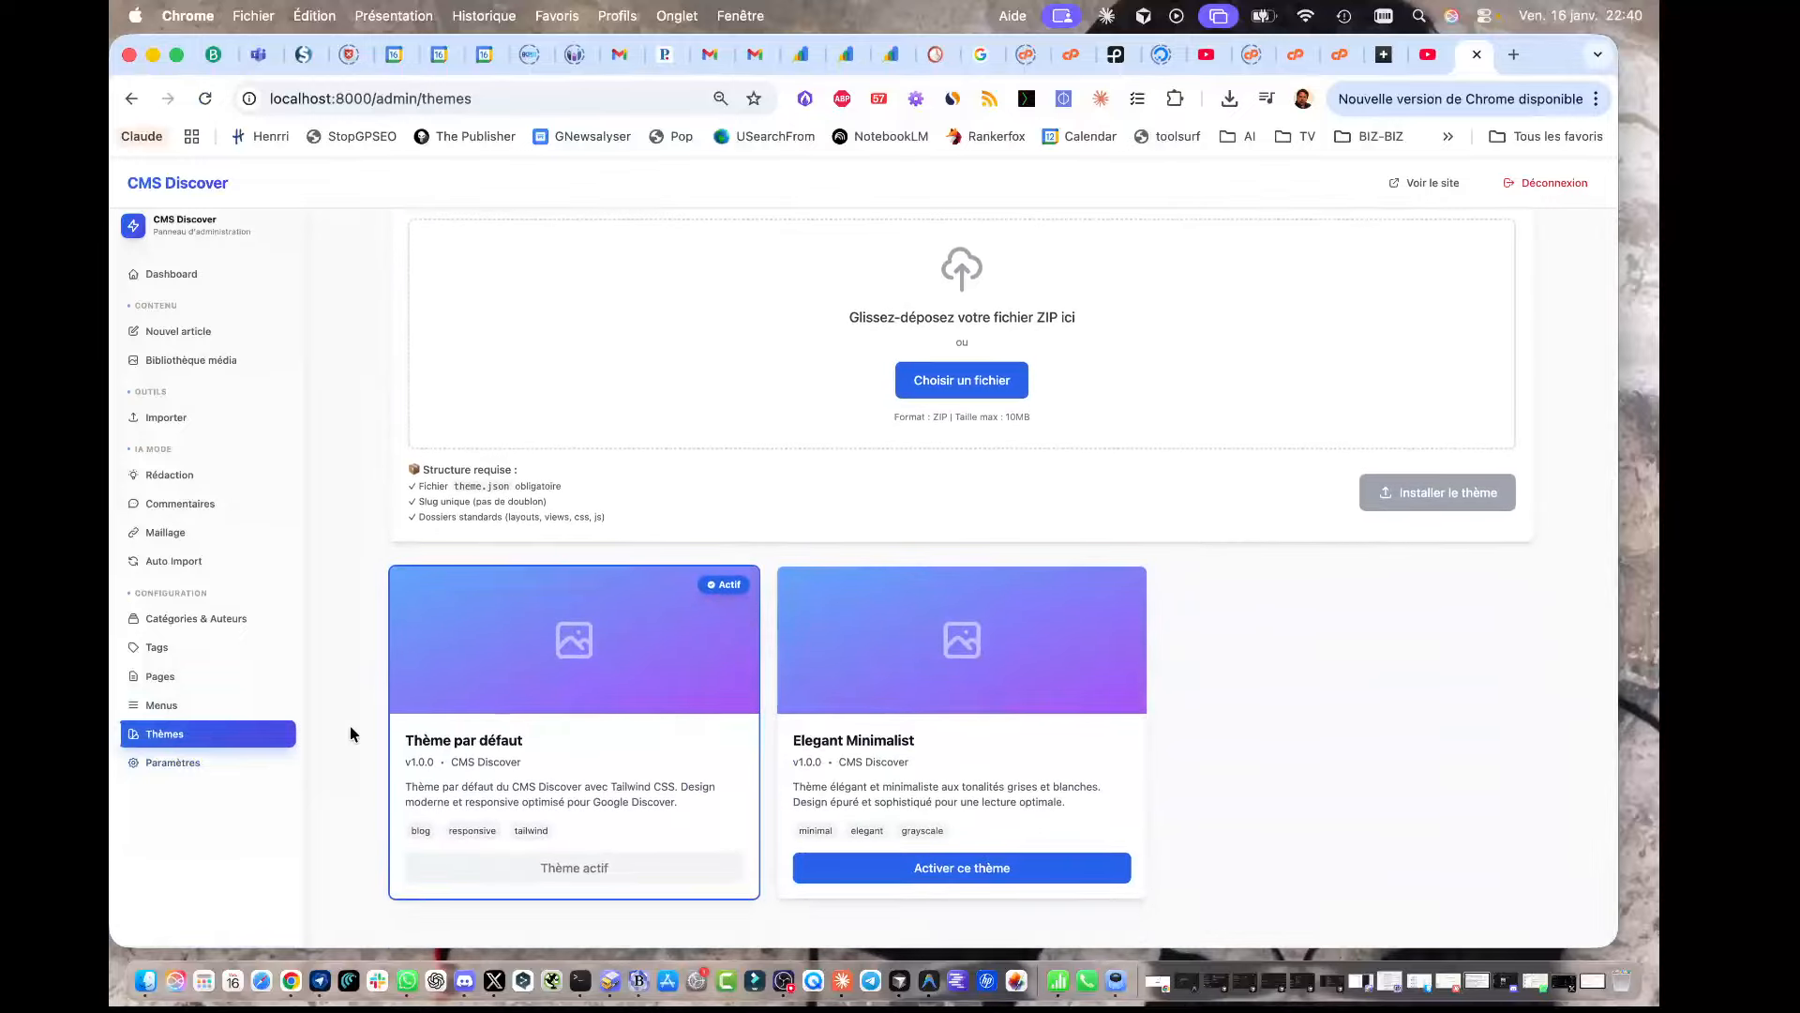
scroll(353, 734, up, 5)
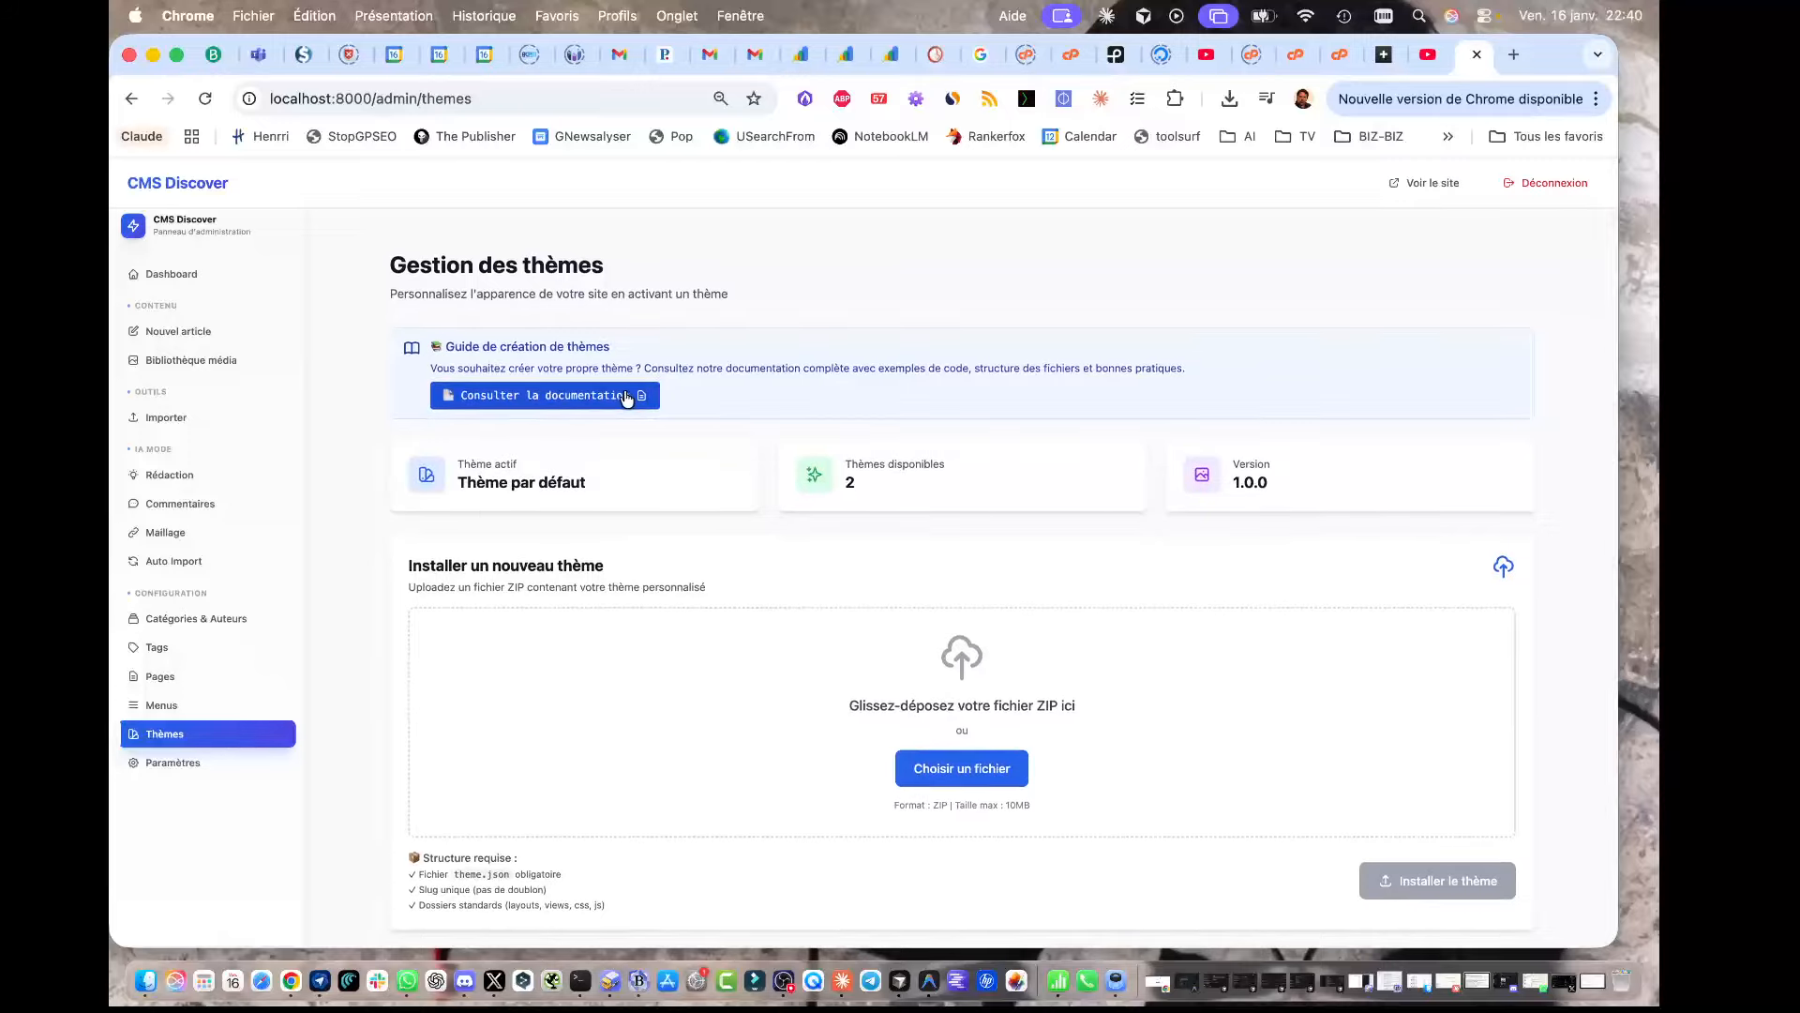
scroll(632, 609, down, 5)
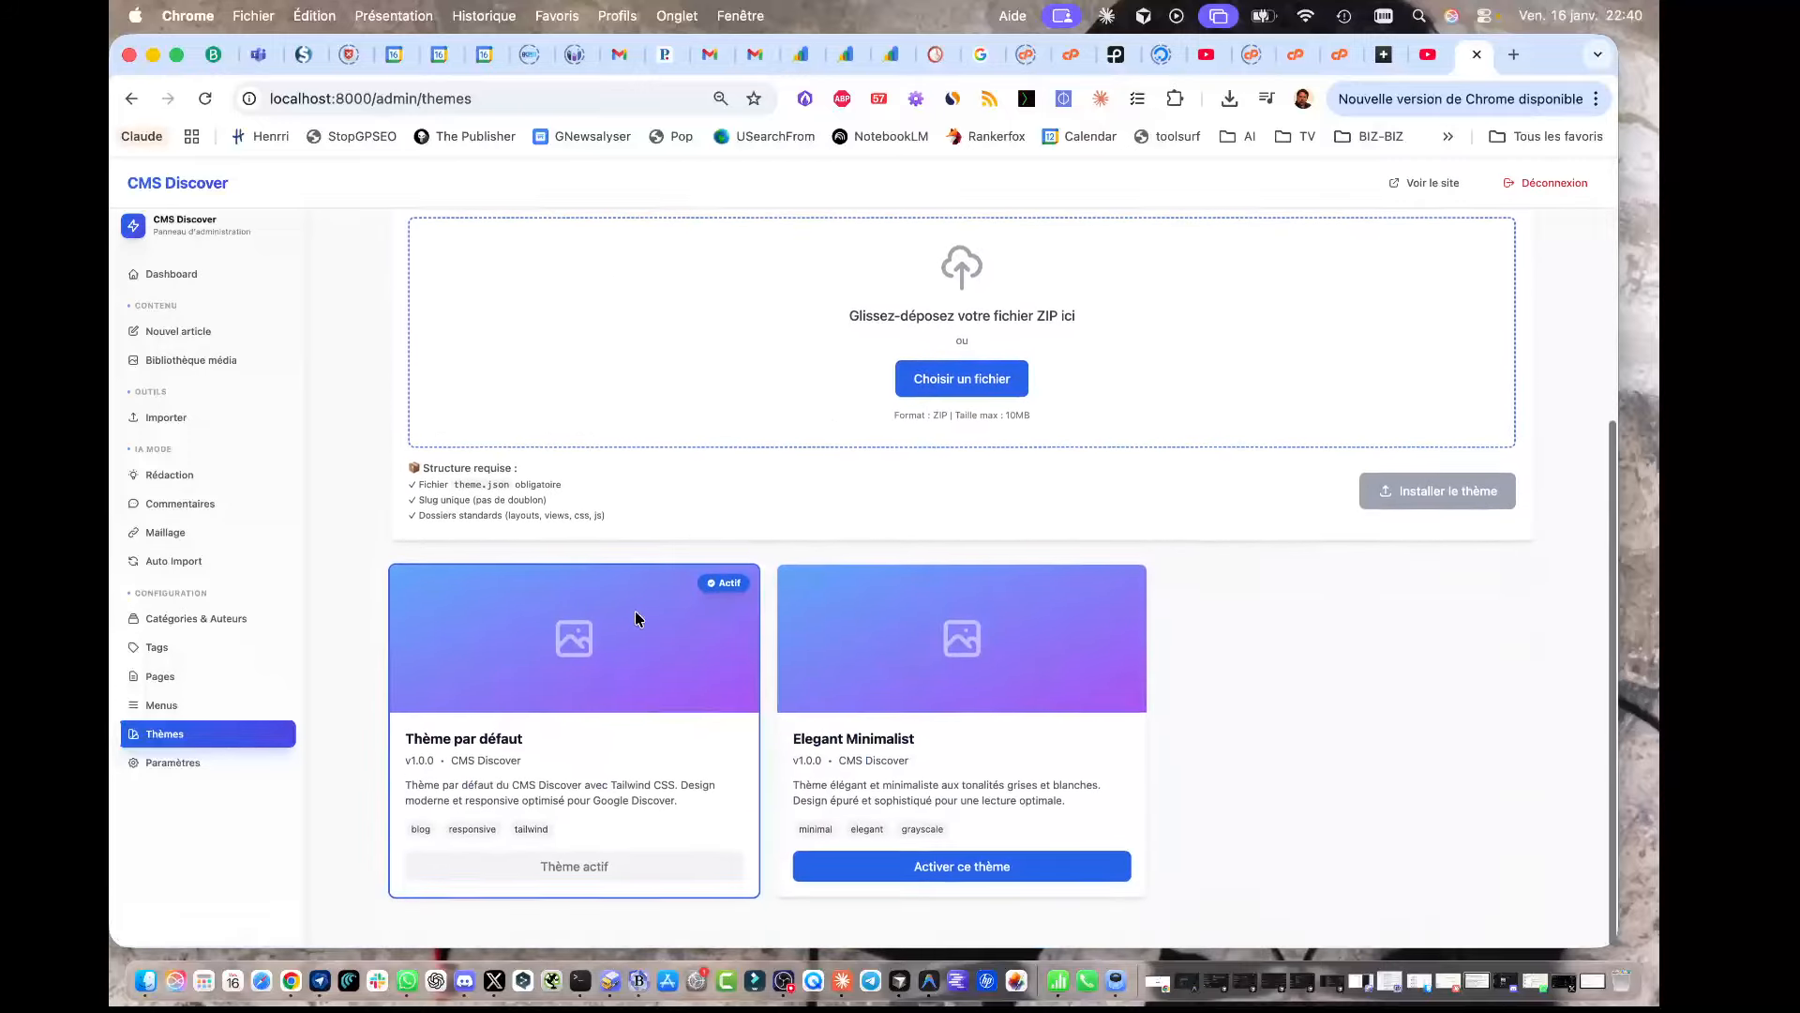
scroll(634, 616, up, 3)
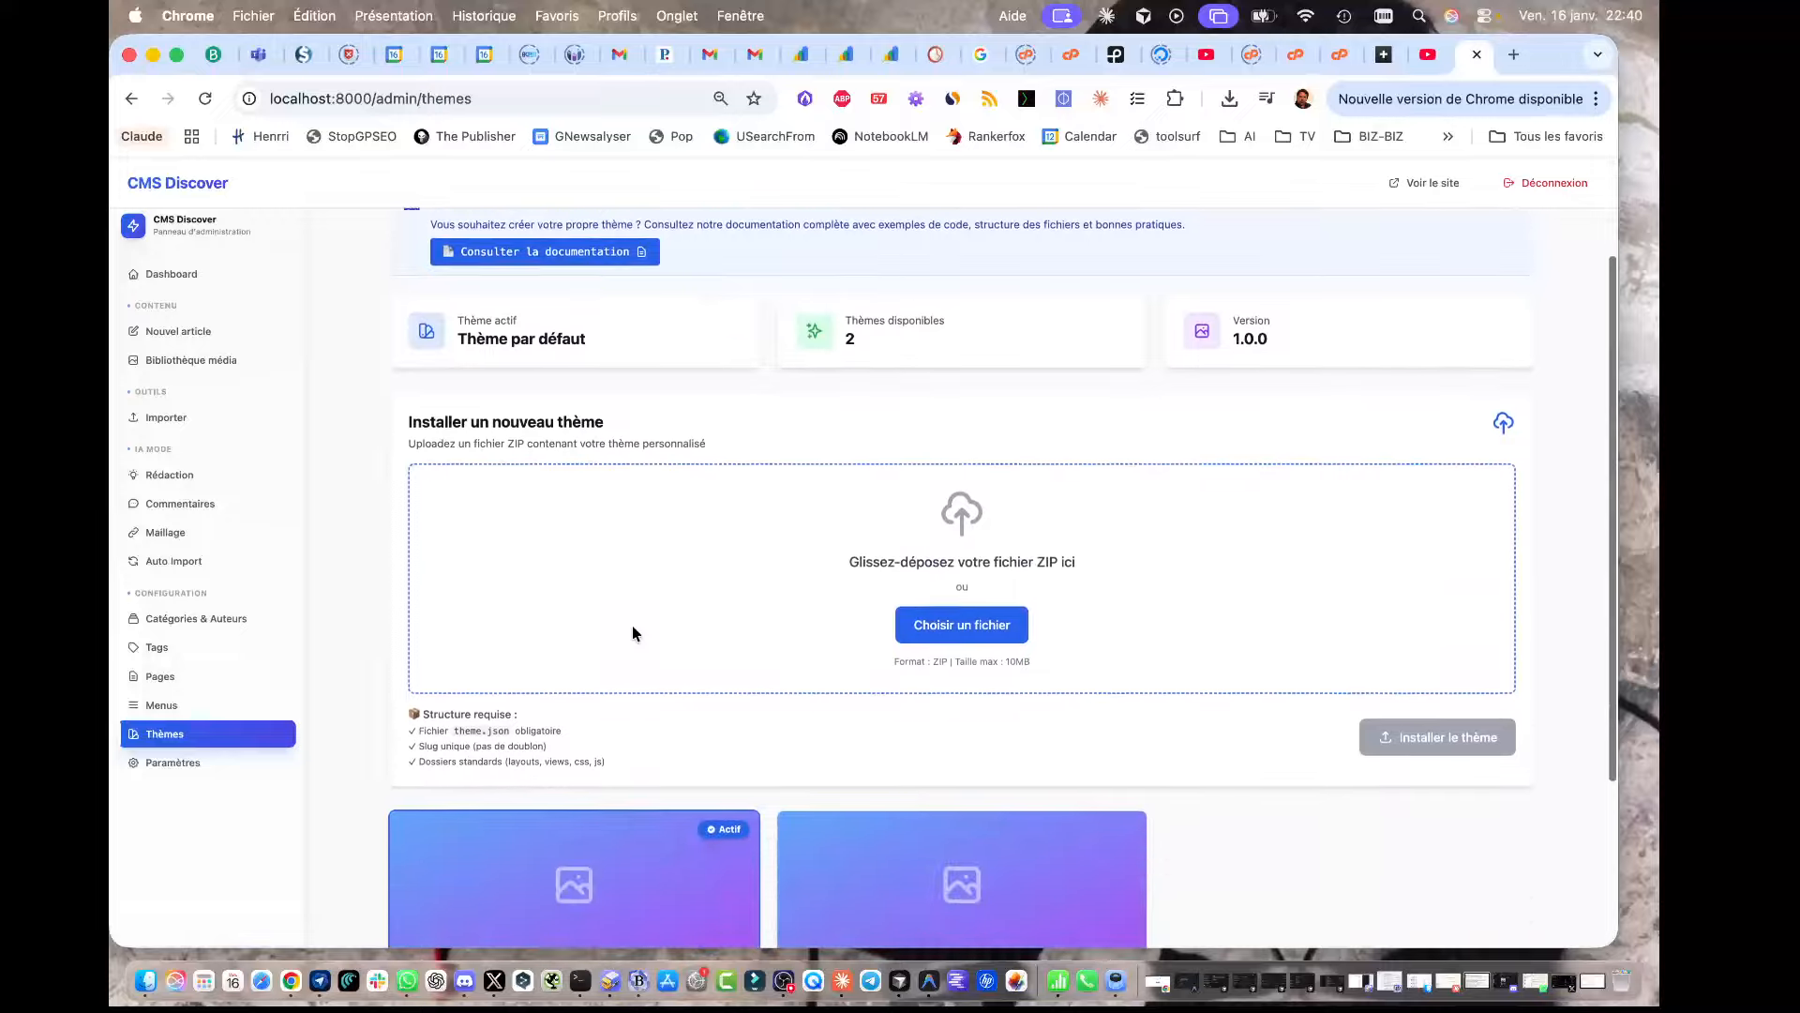
scroll(632, 633, down, 3)
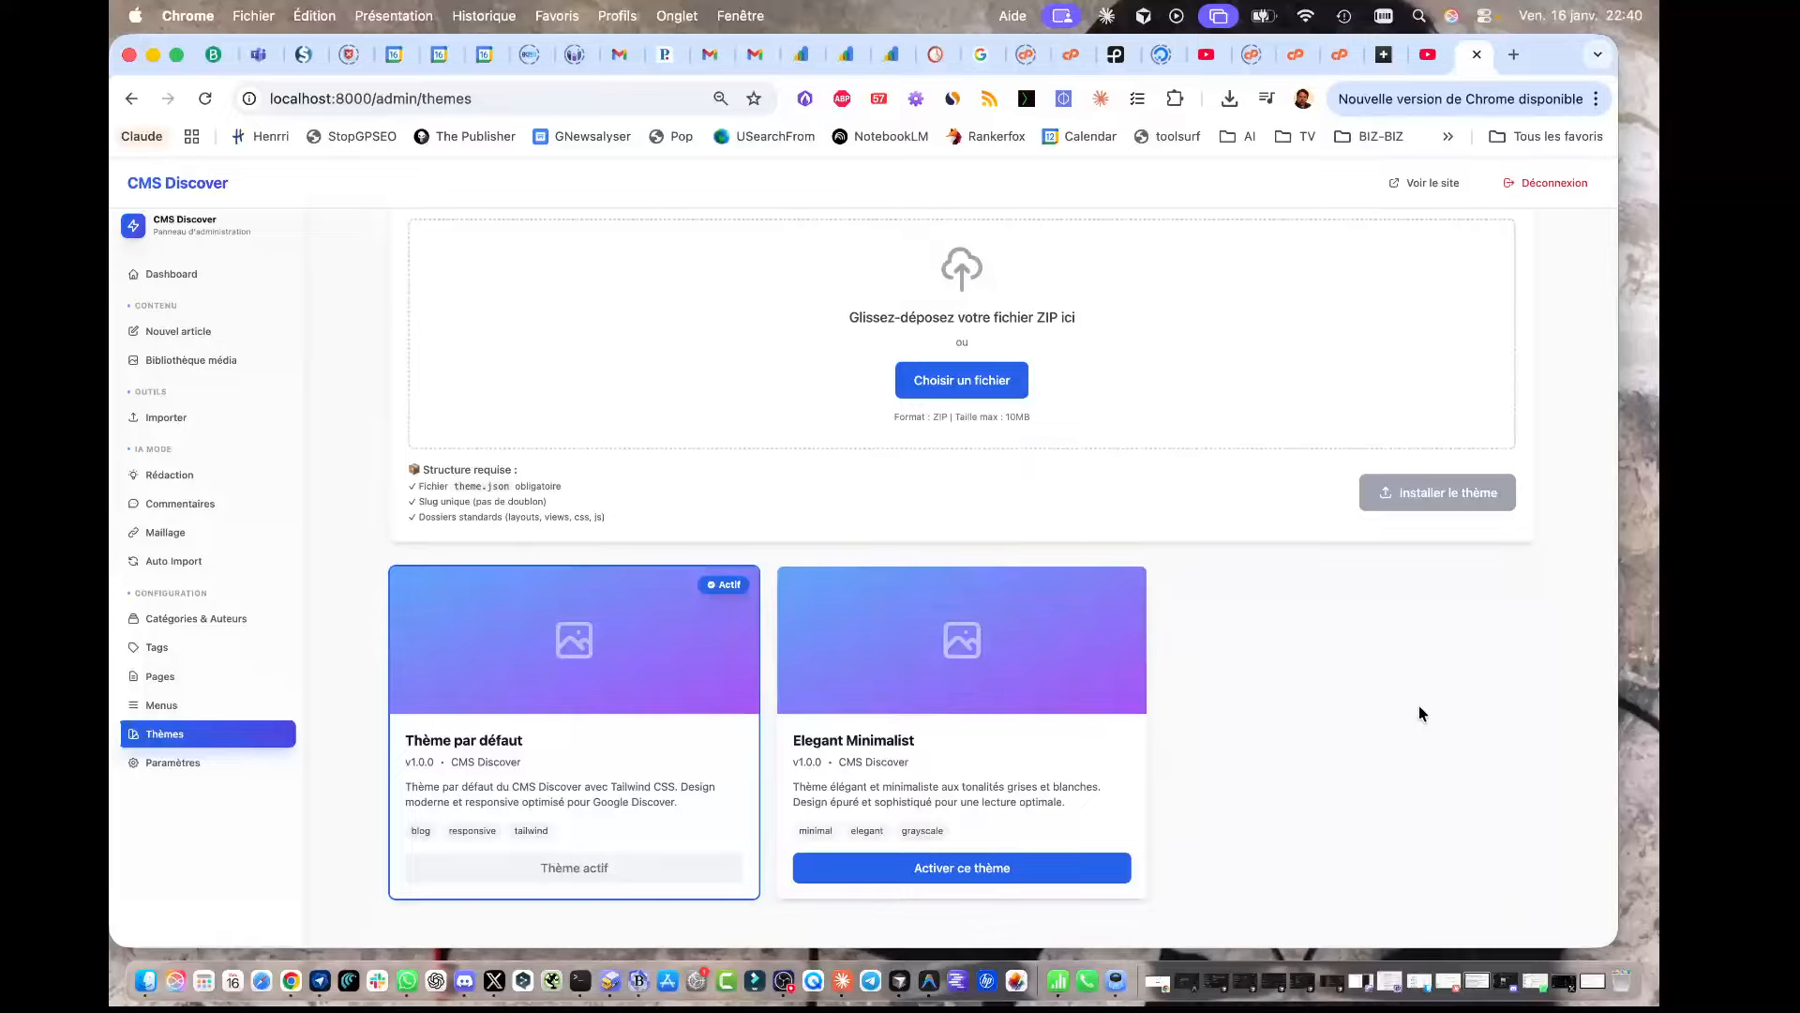
Step: Examine the site settings, from the general and SEO information to the Anthropic and YouTube API integrations
click(159, 766)
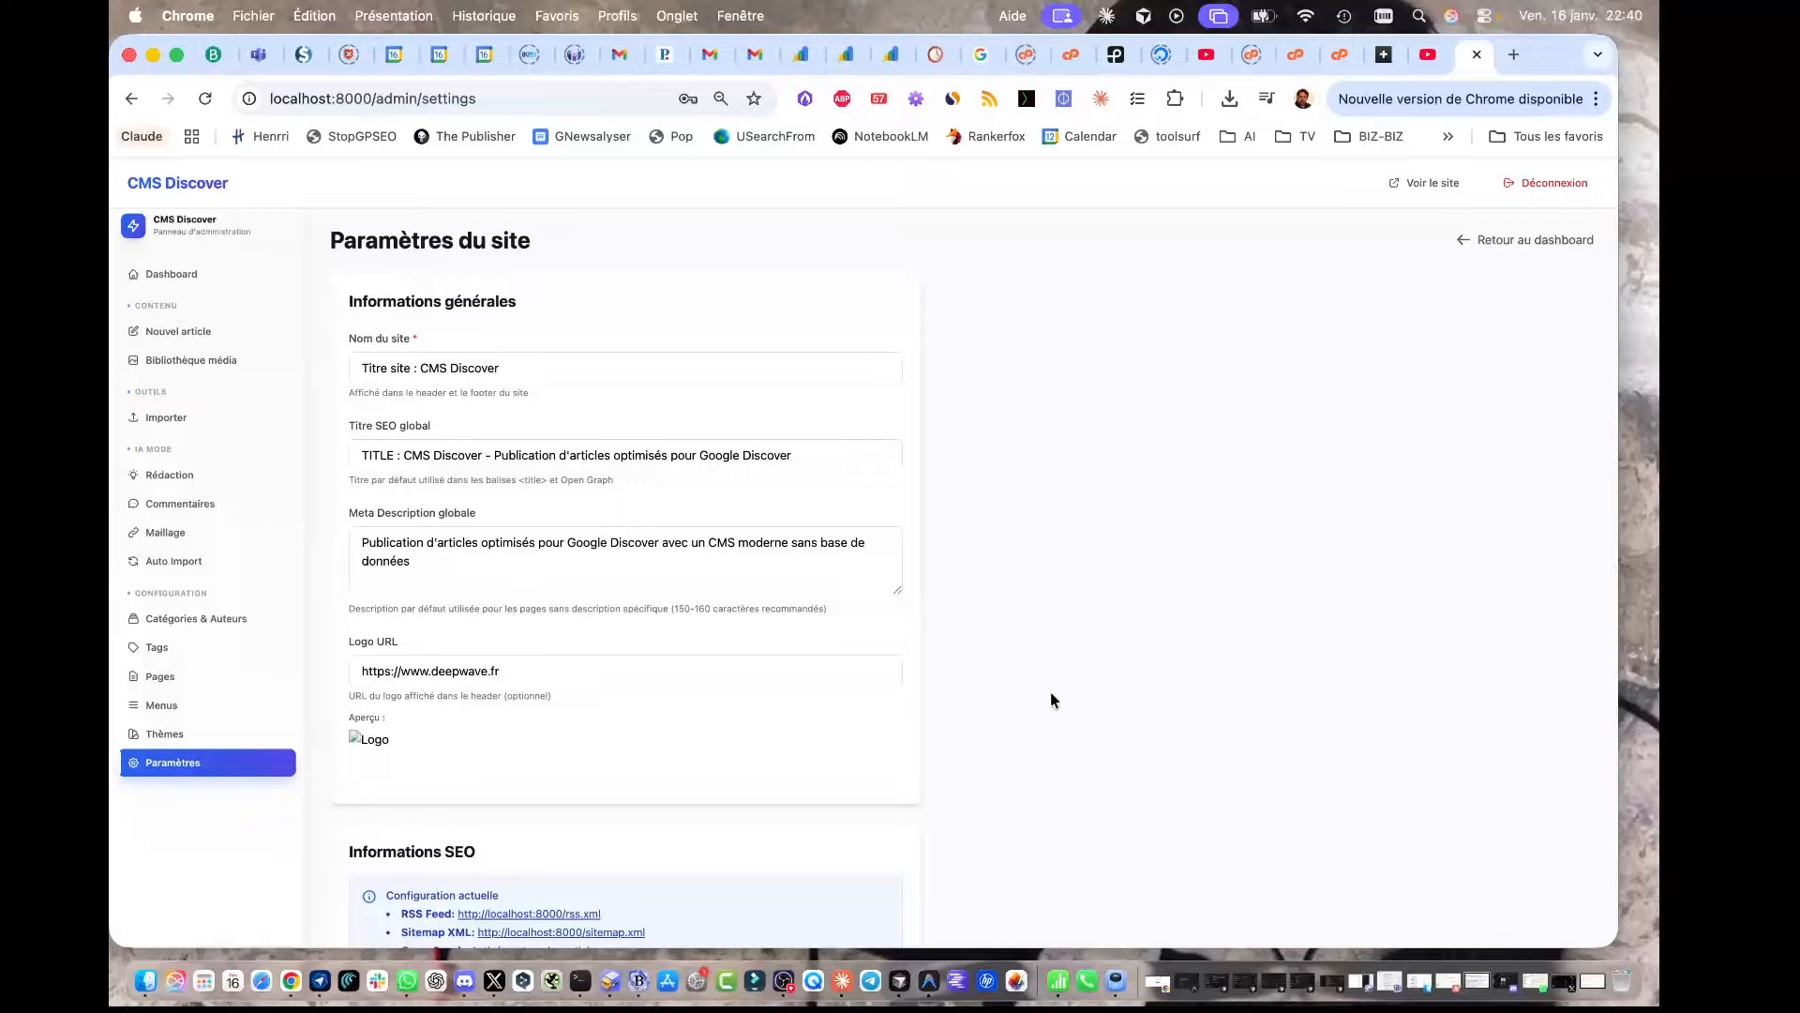
scroll(1050, 699, down, 5)
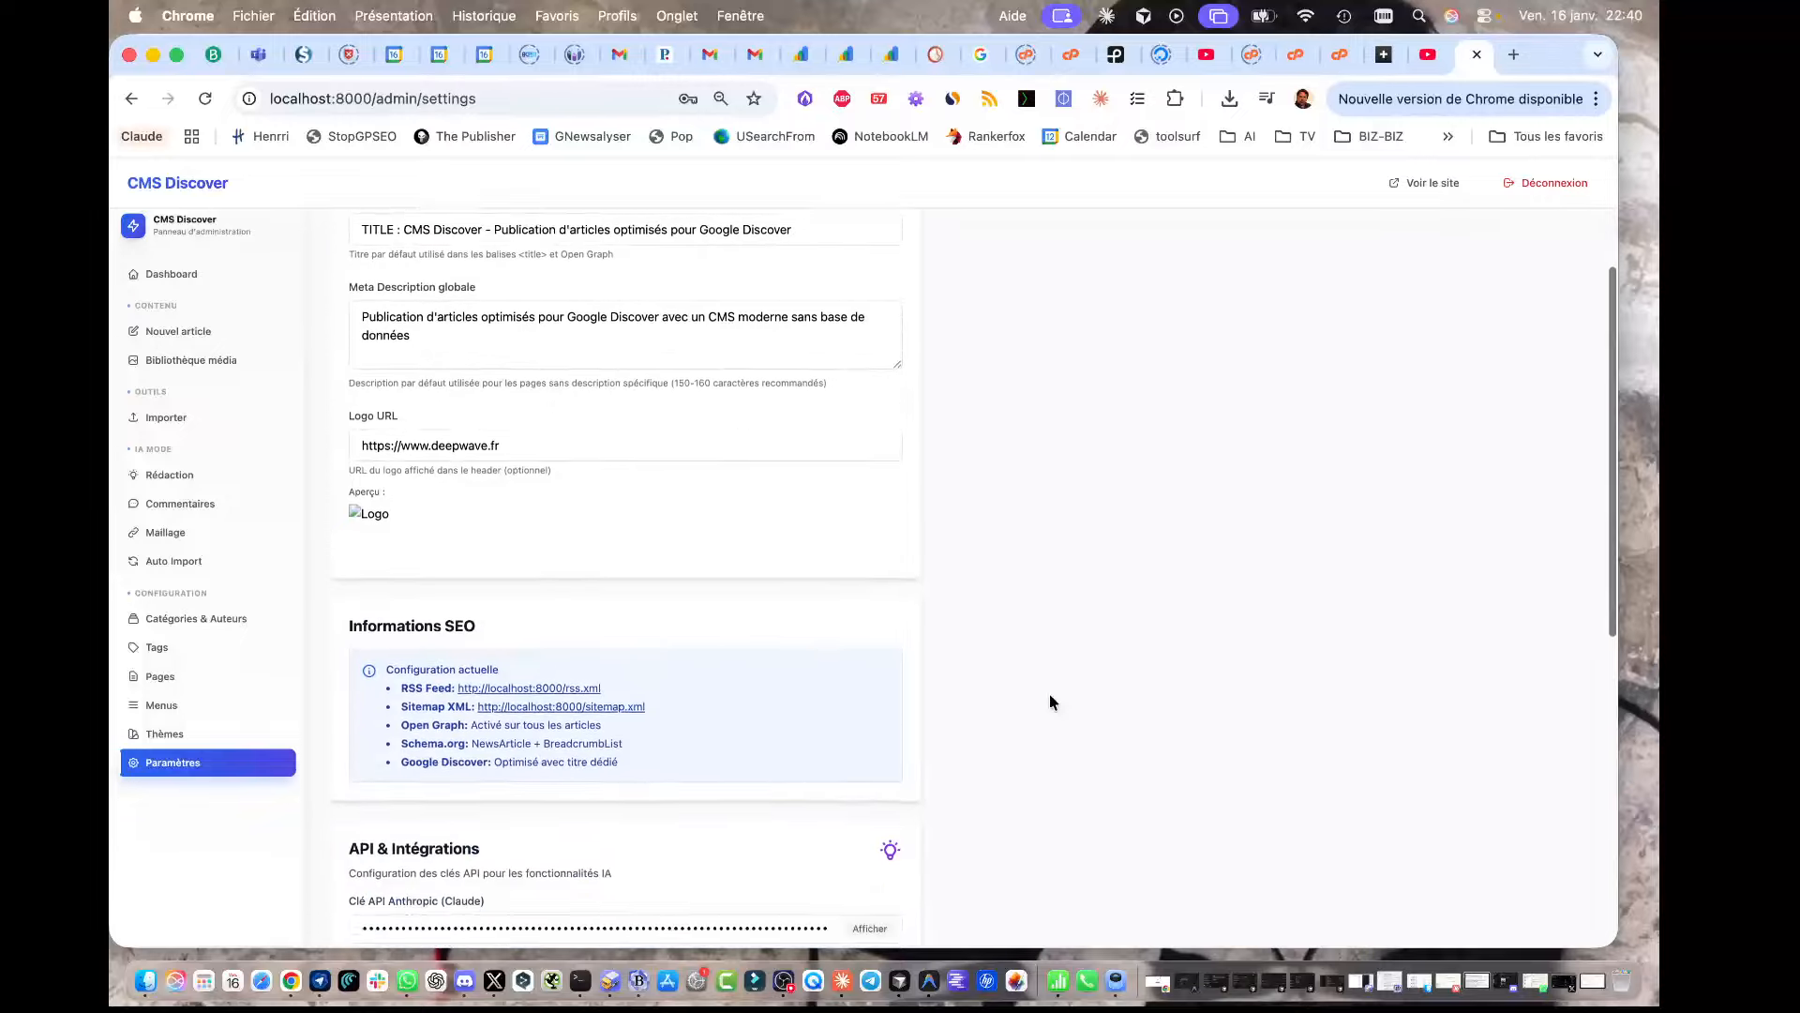
scroll(1049, 701, down, 10)
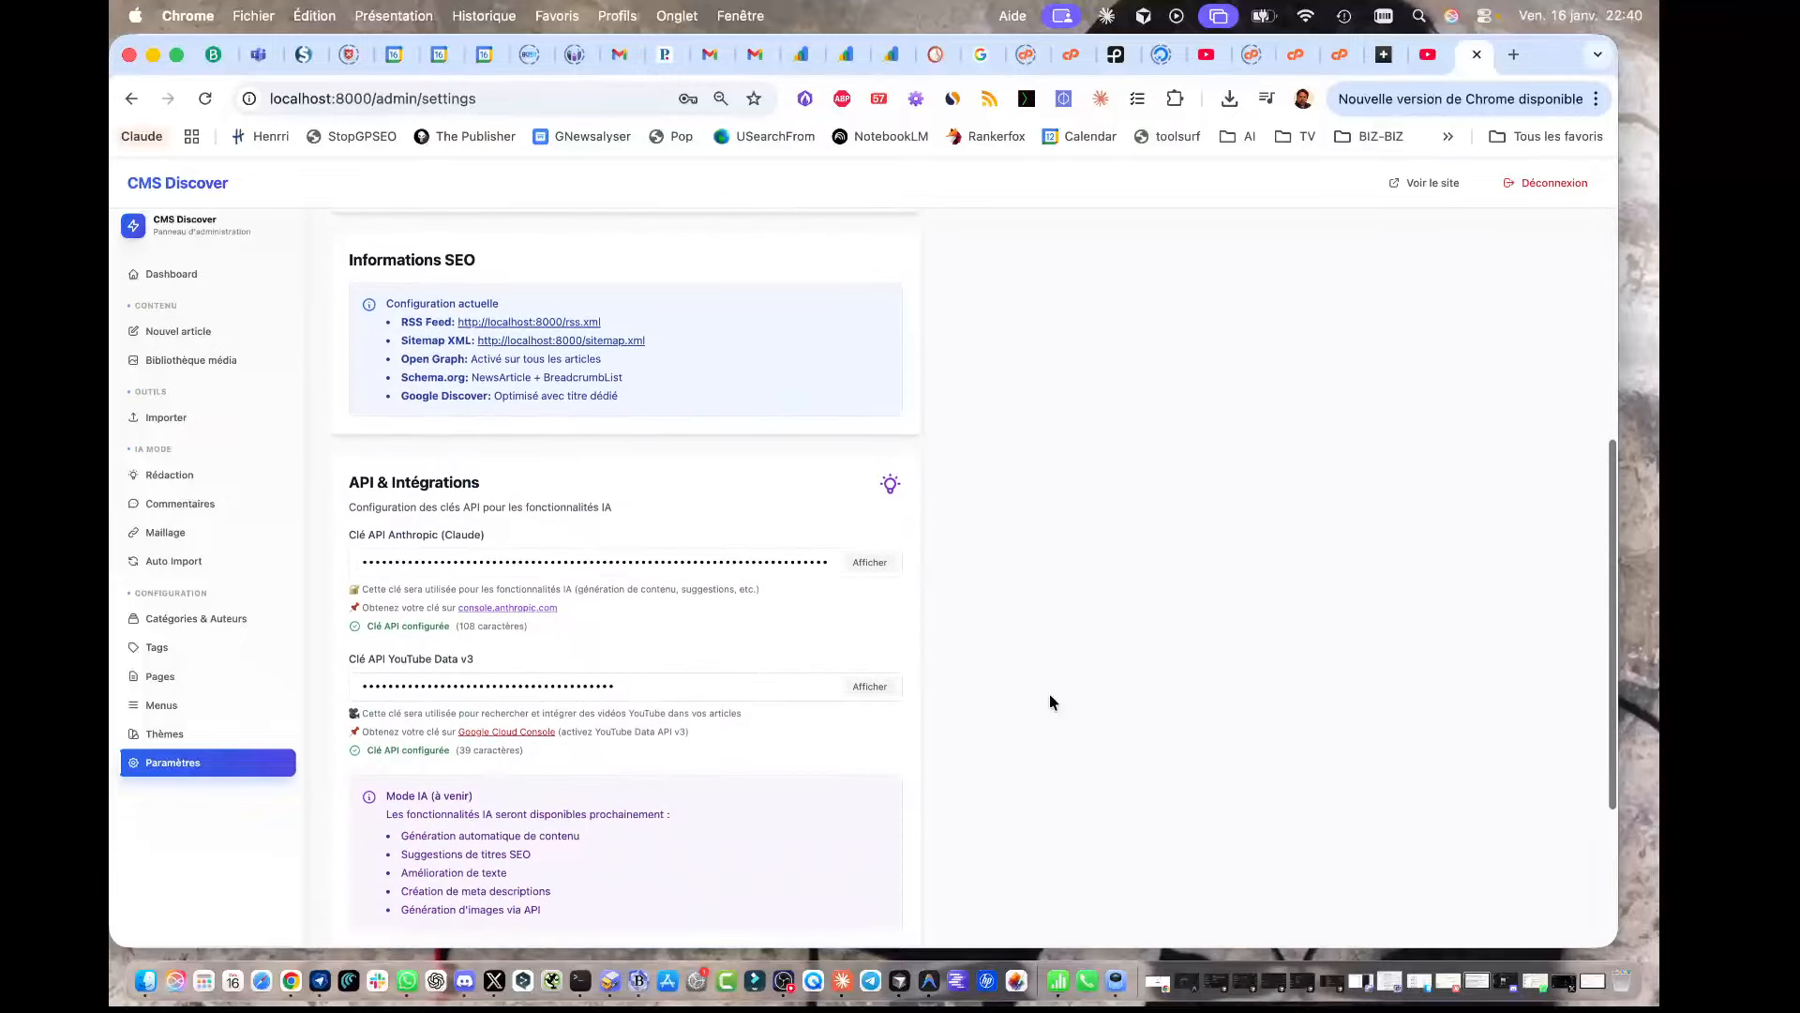
scroll(1051, 701, up, 1)
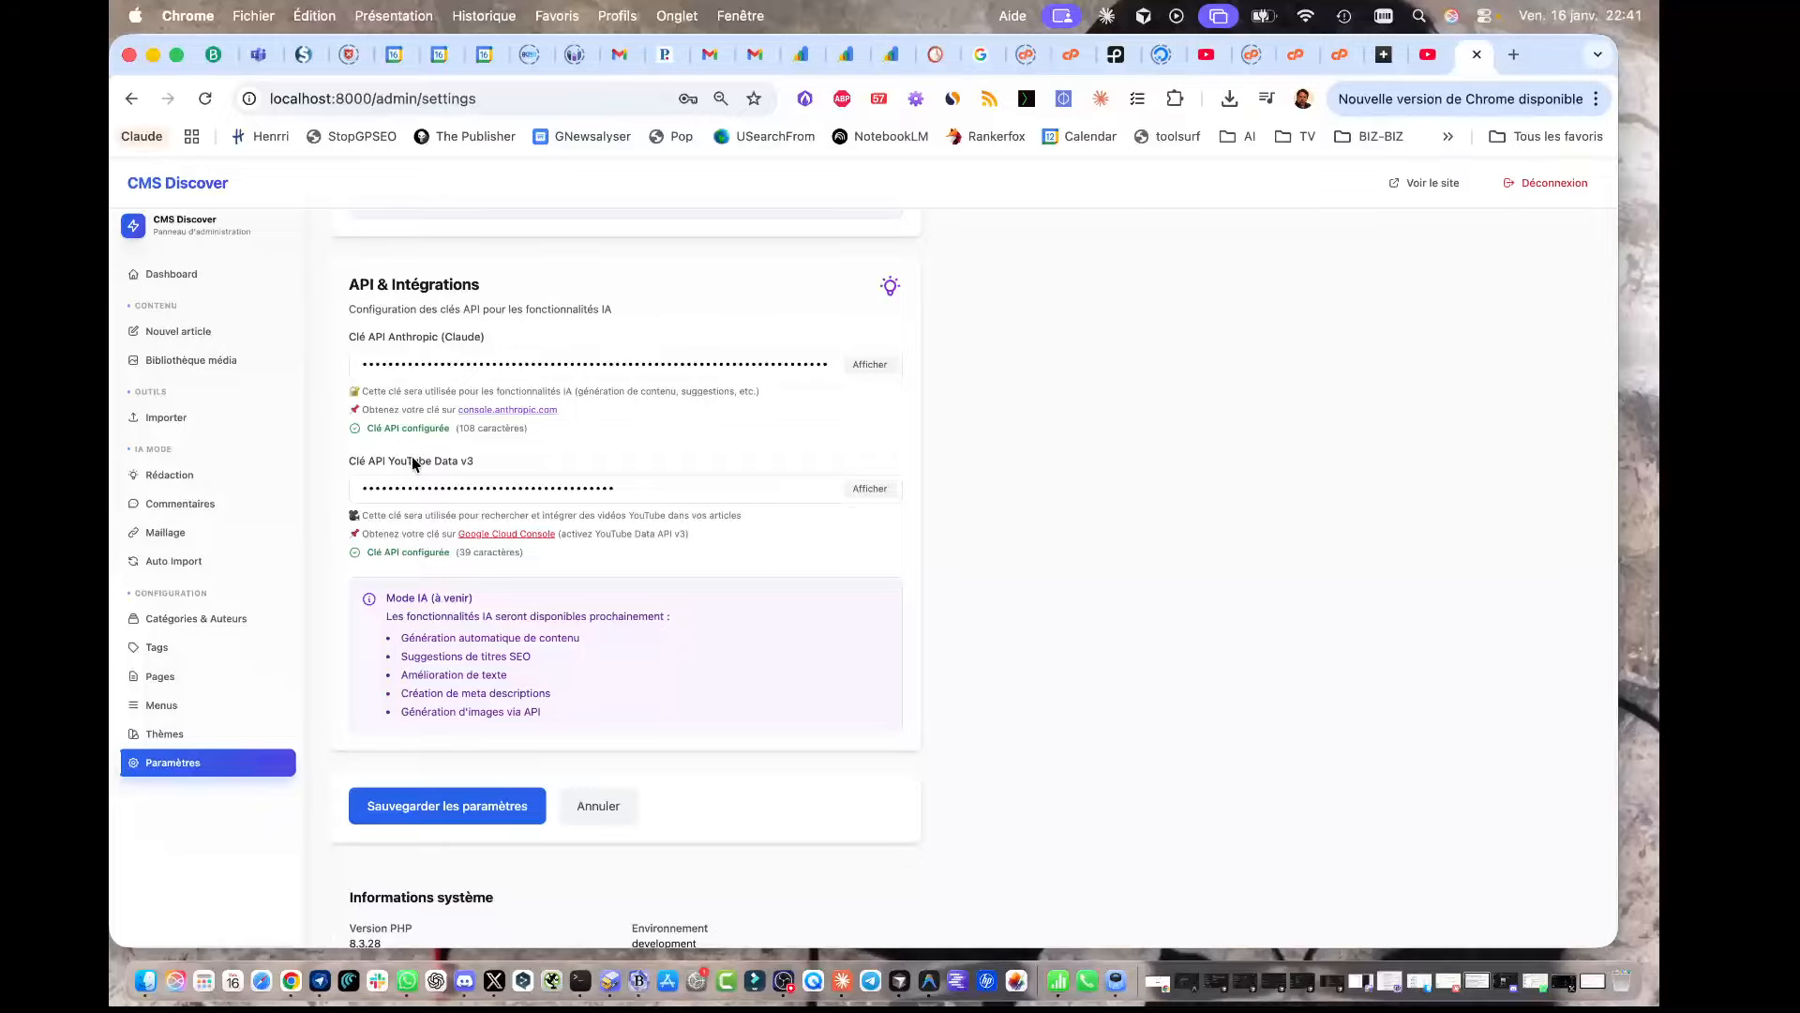
Step: Return to the blank new article form and look over its title, description, HTML content and taxonomy fields
click(199, 334)
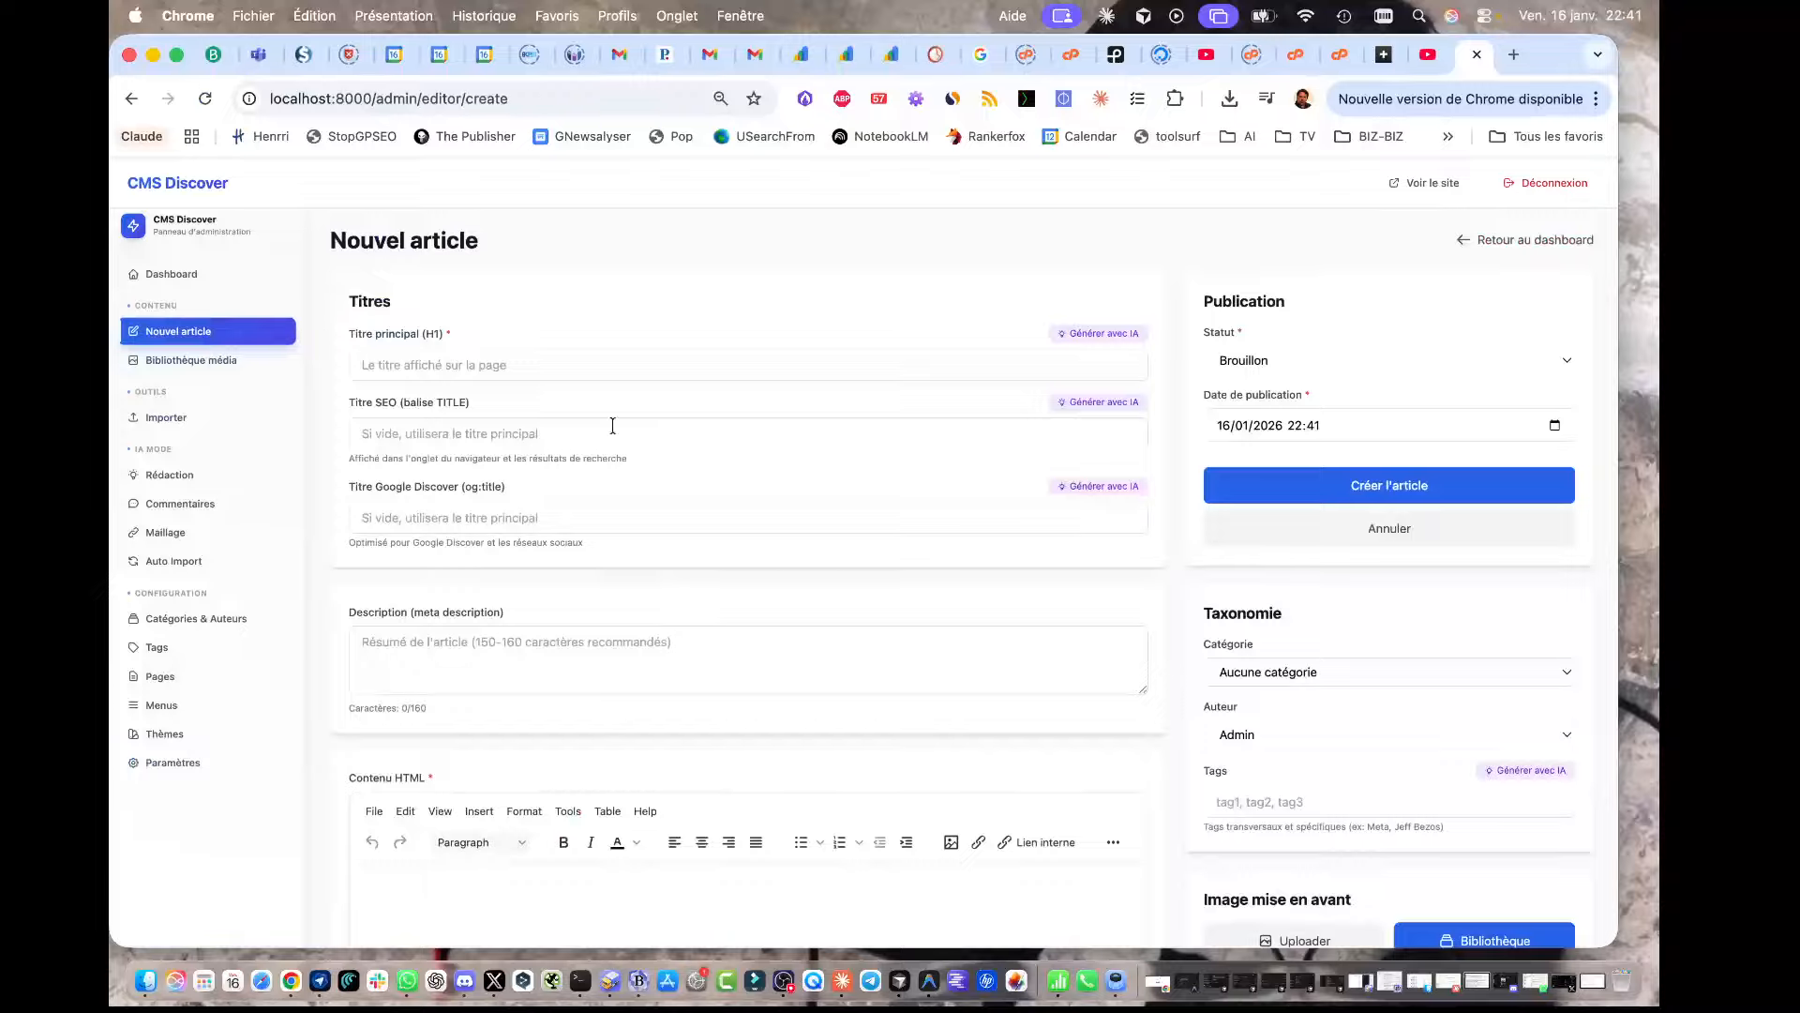
scroll(643, 694, down, 10)
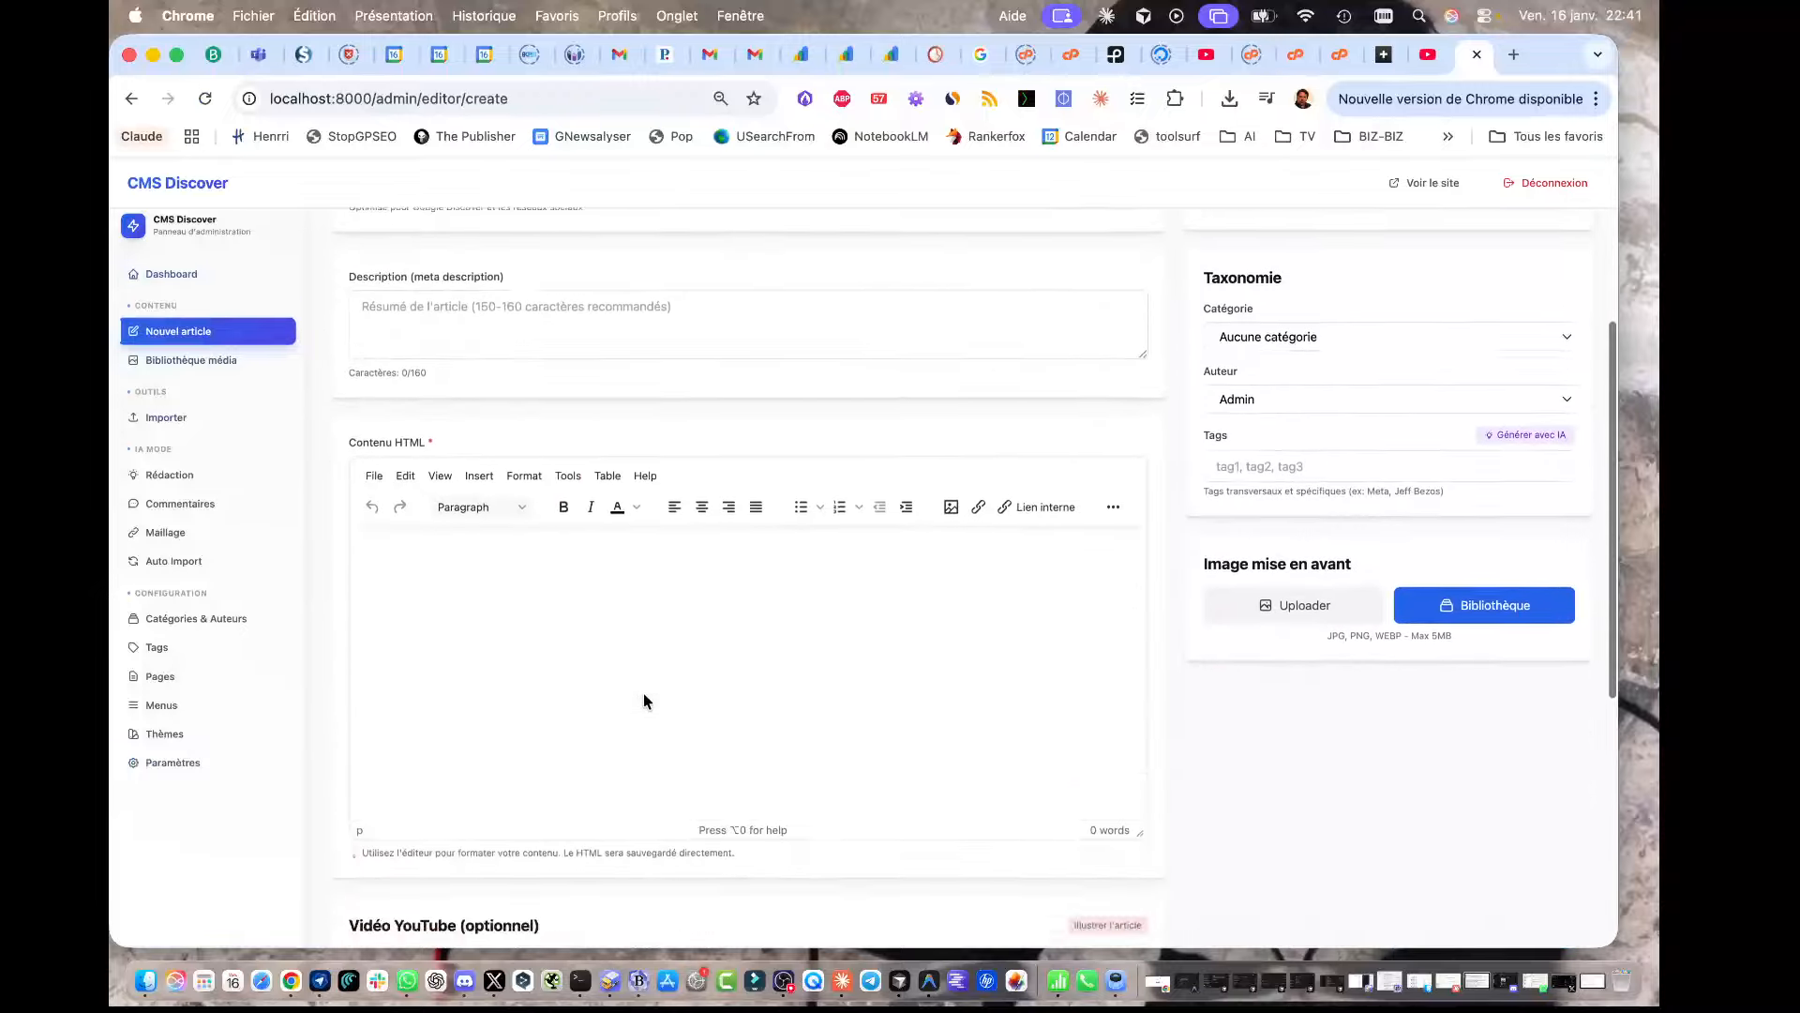
scroll(643, 694, up, 10)
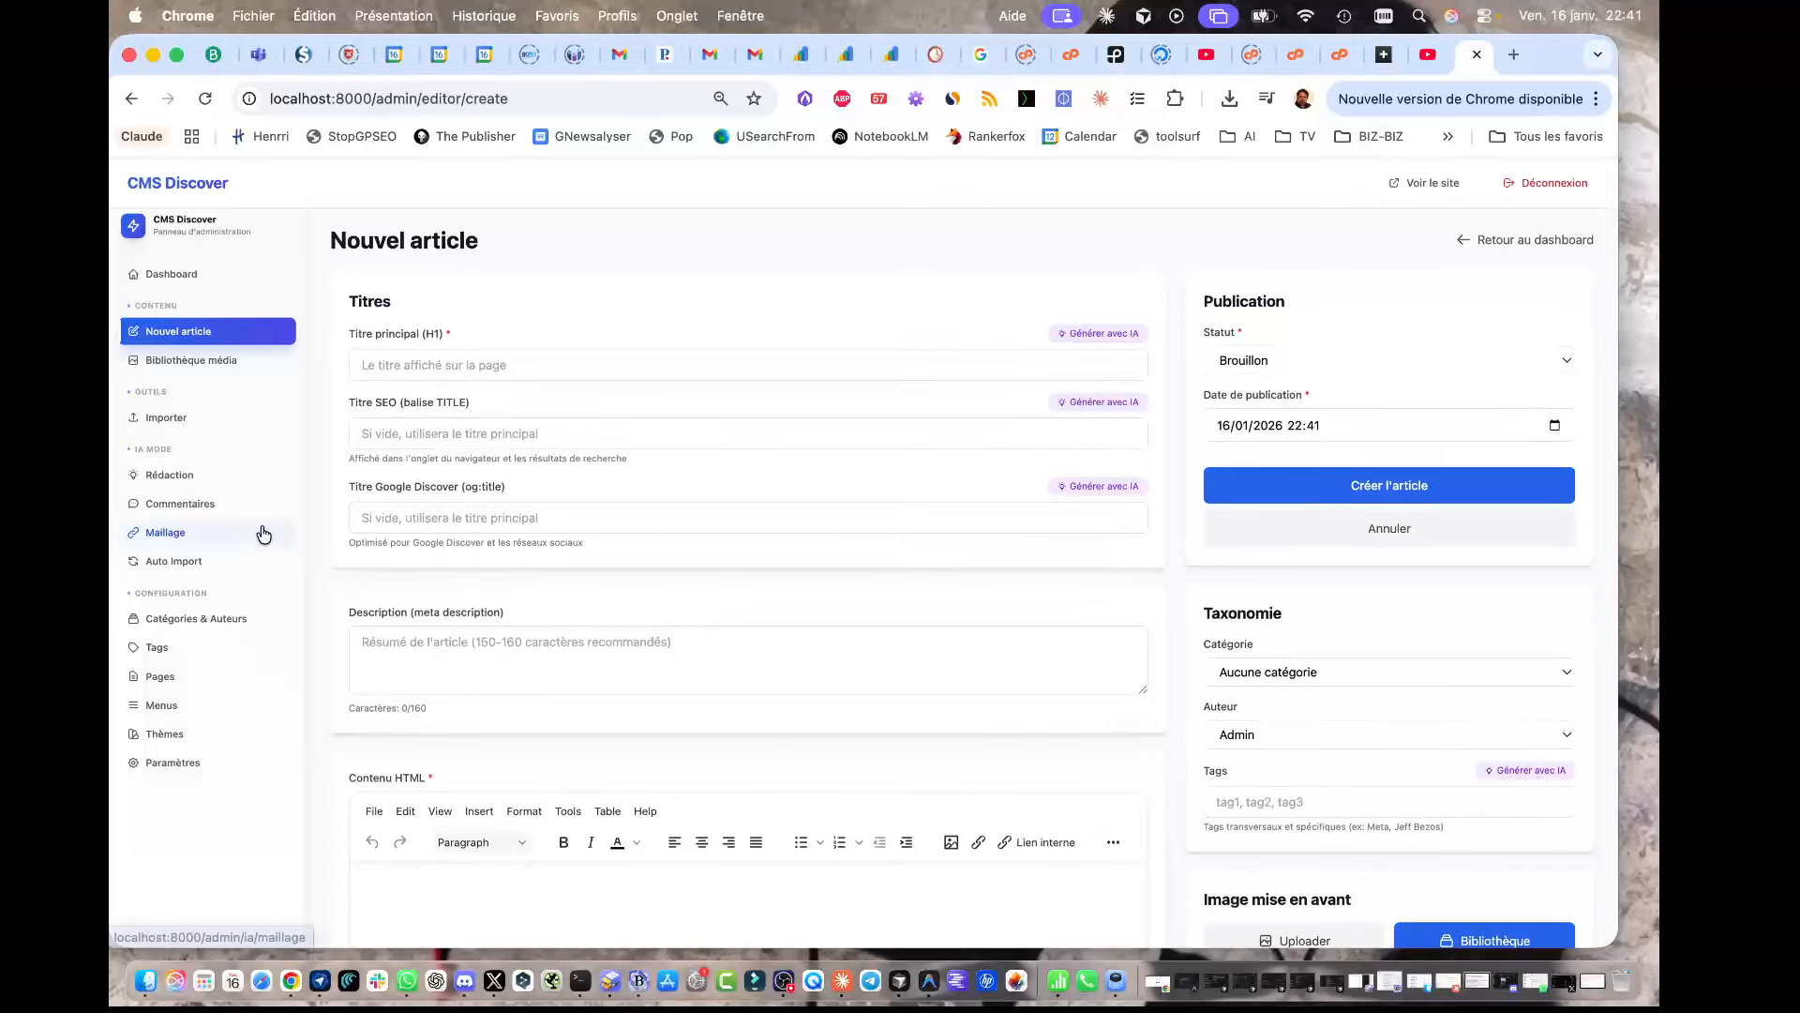
Step: Open the AI-assisted writing page and look over its generation form, including the word count, tone and Claude model options
click(161, 474)
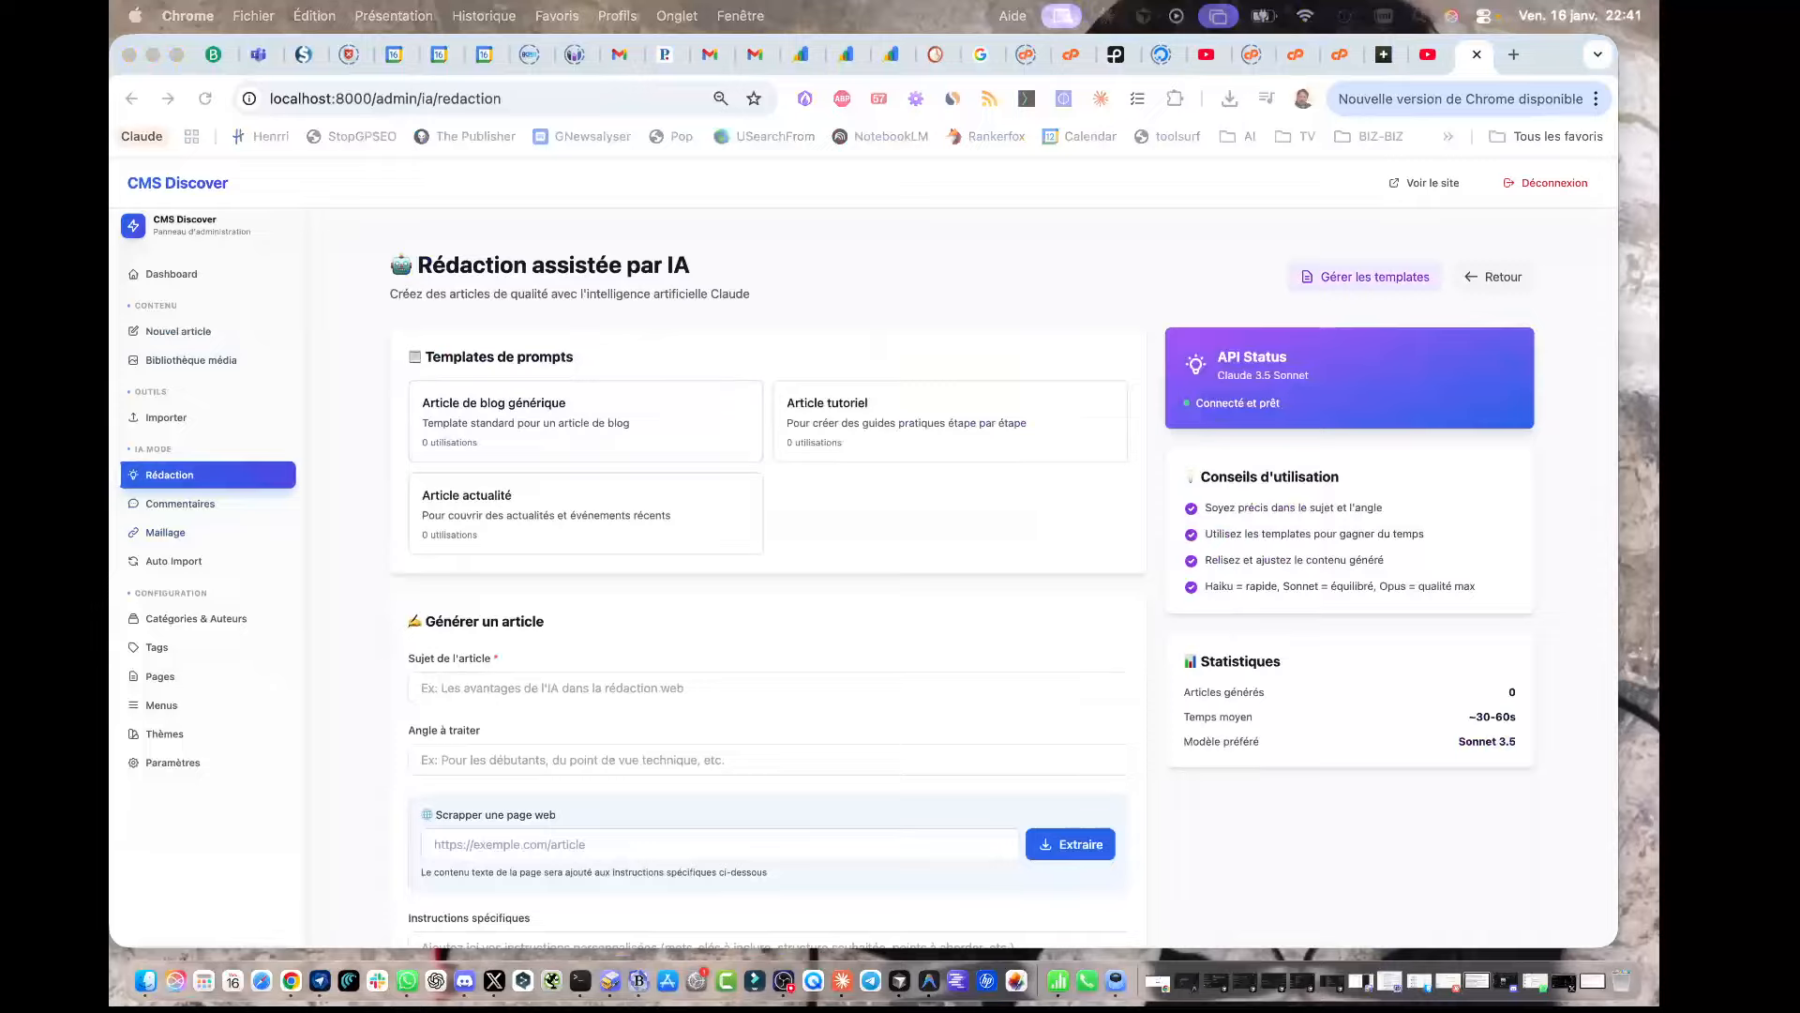
scroll(940, 749, down, 3)
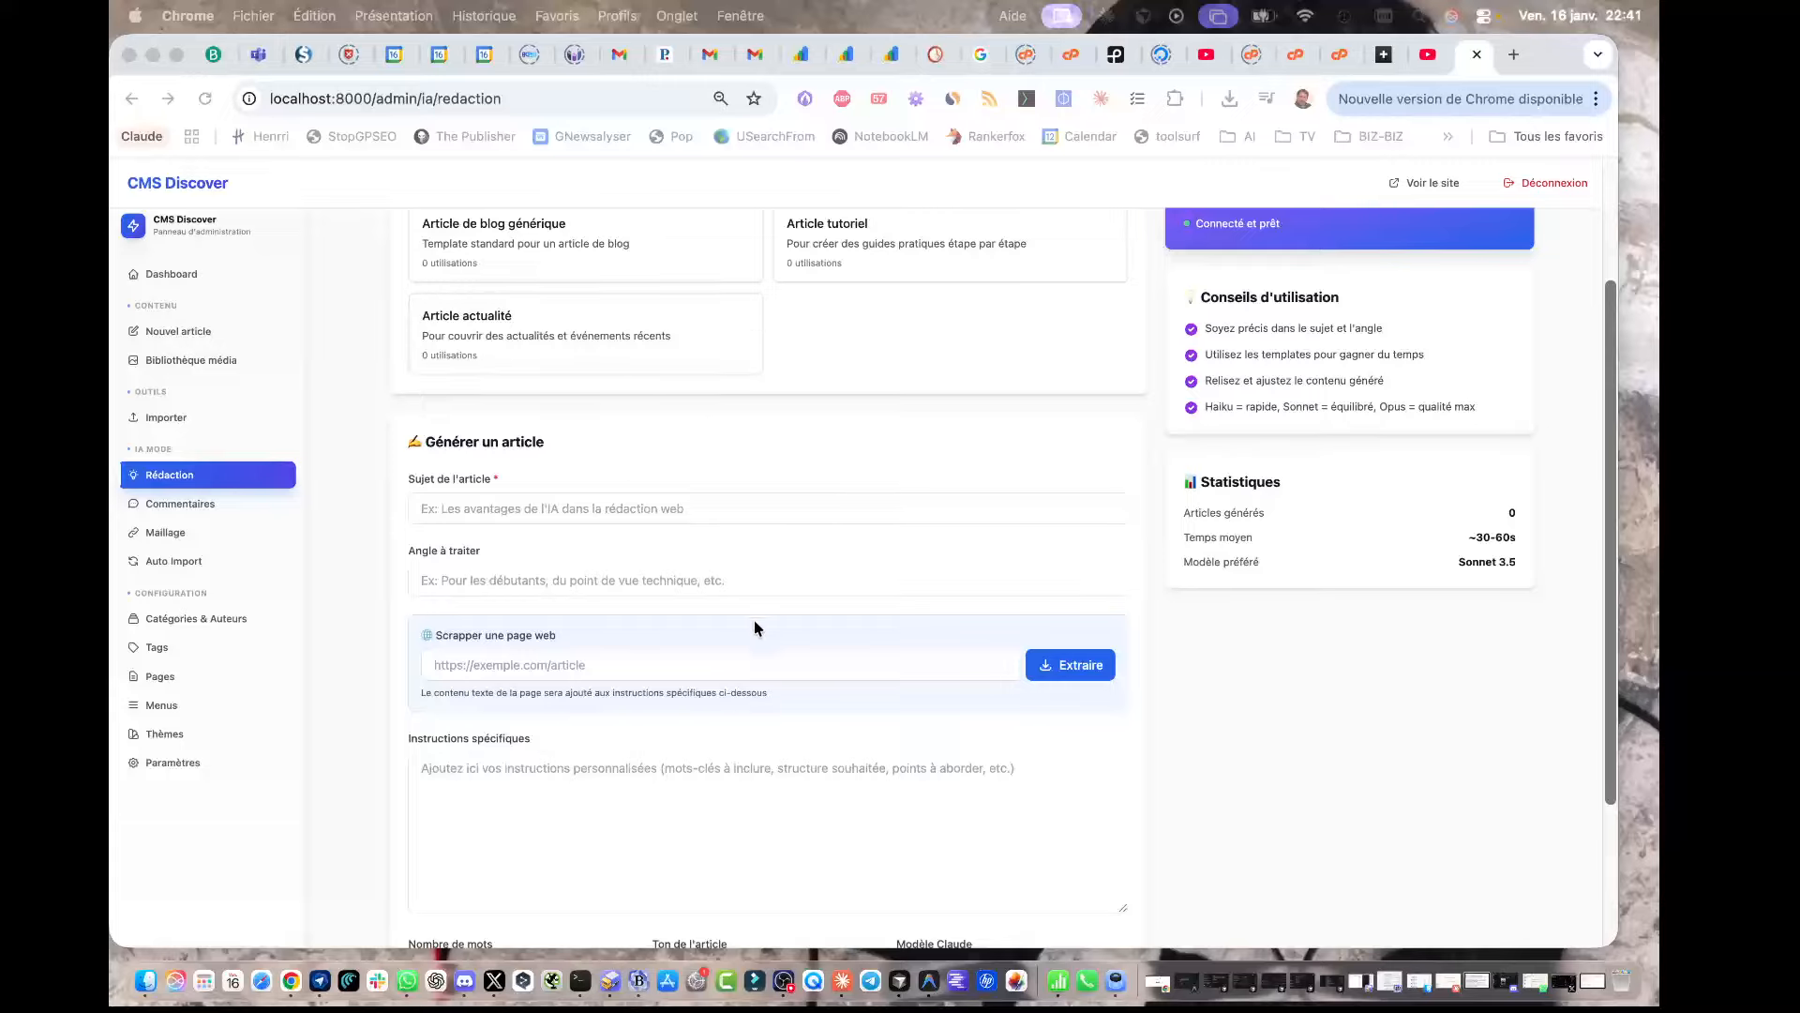
scroll(808, 795, down, 3)
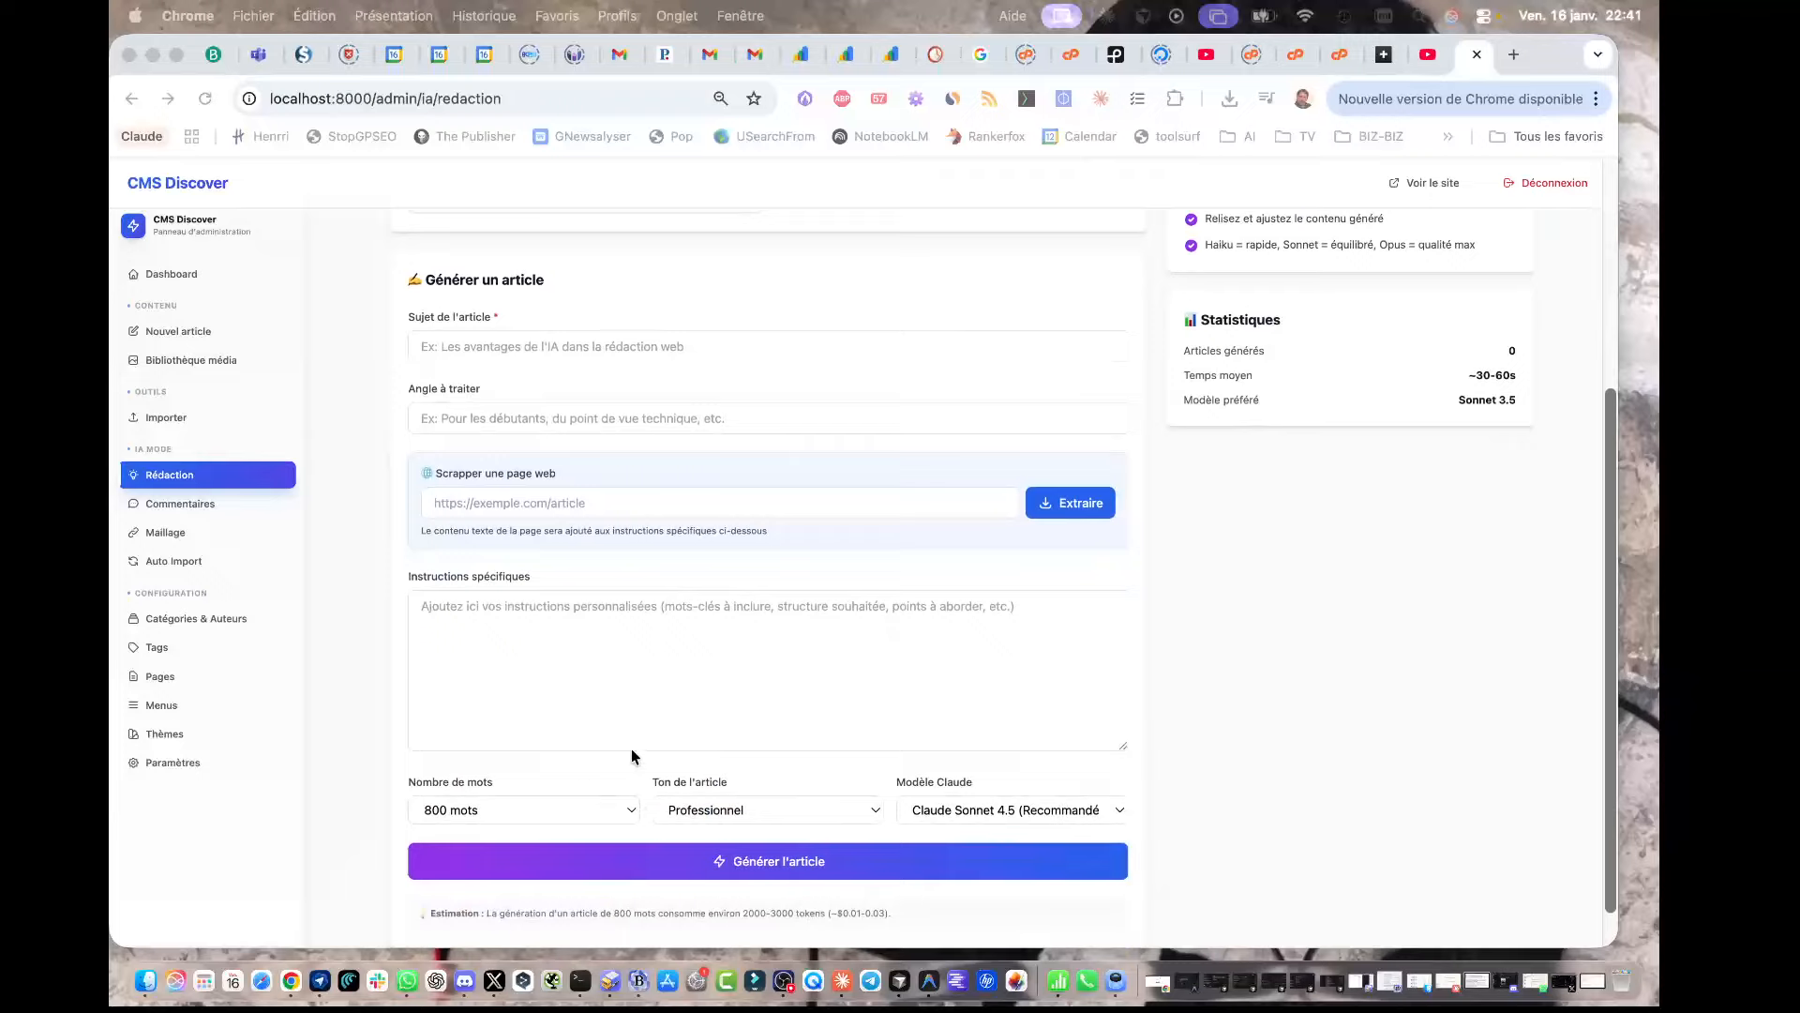
click(703, 812)
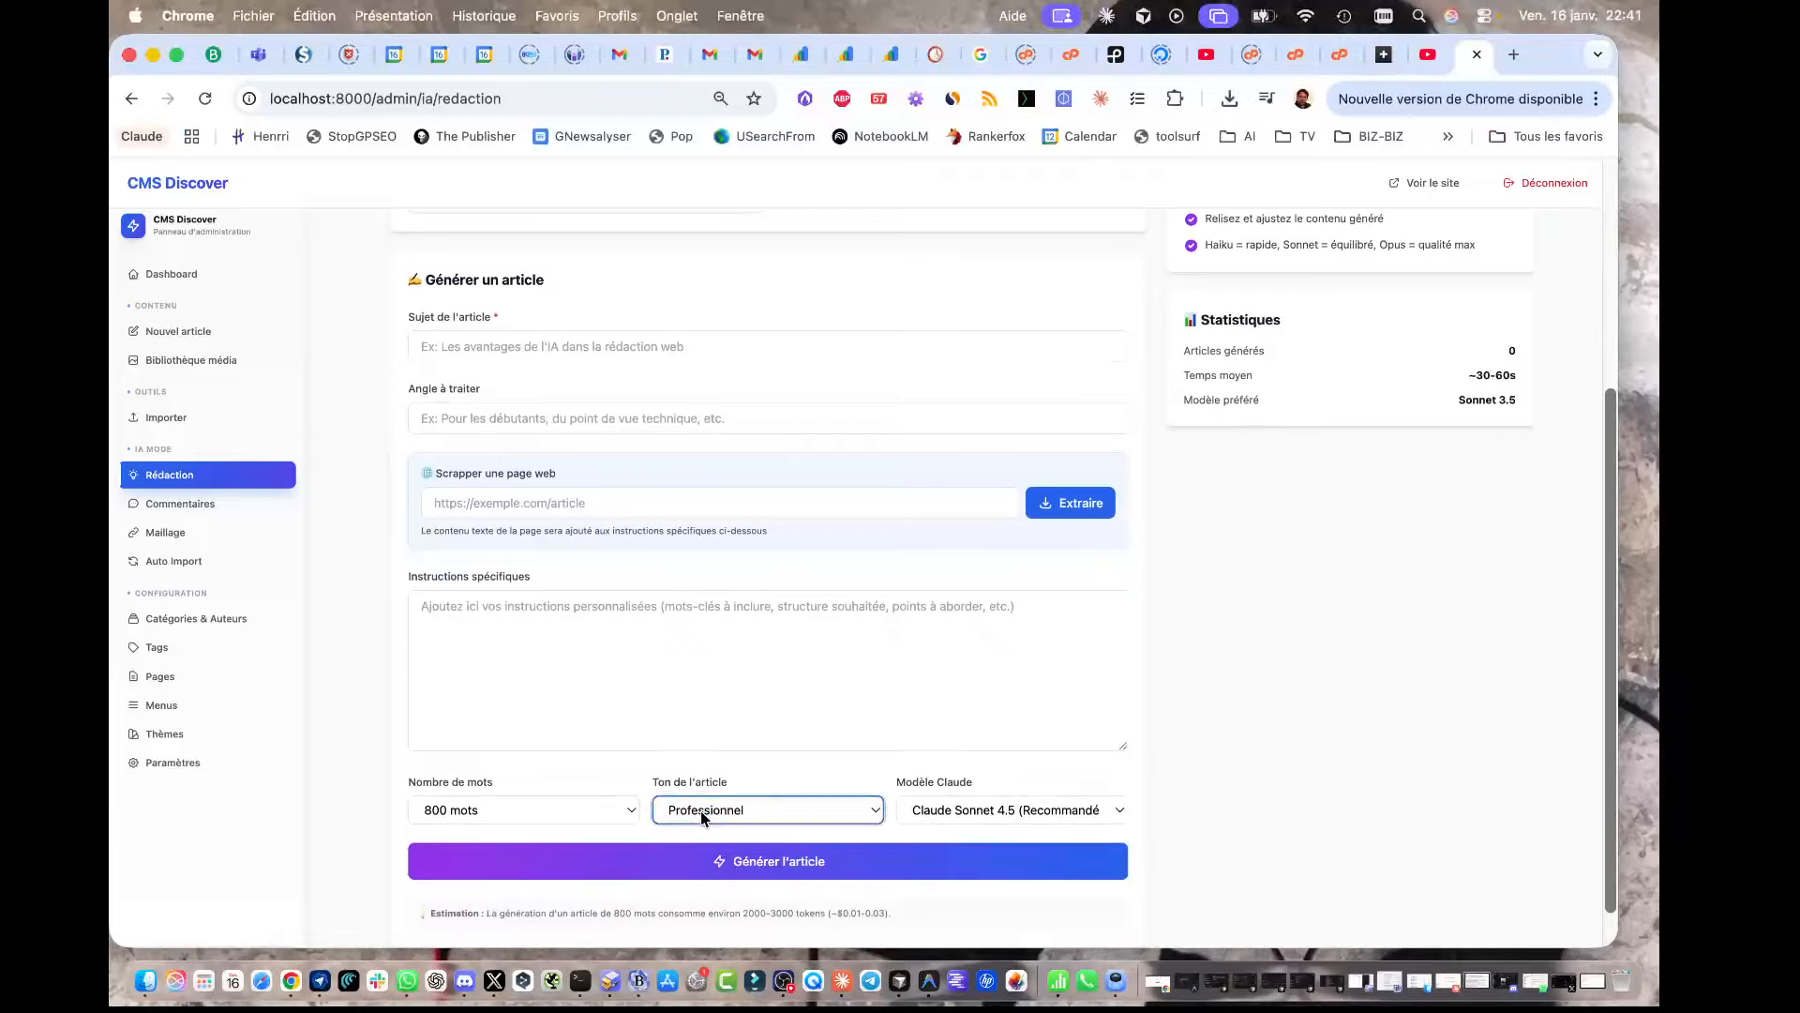
click(965, 812)
click(568, 821)
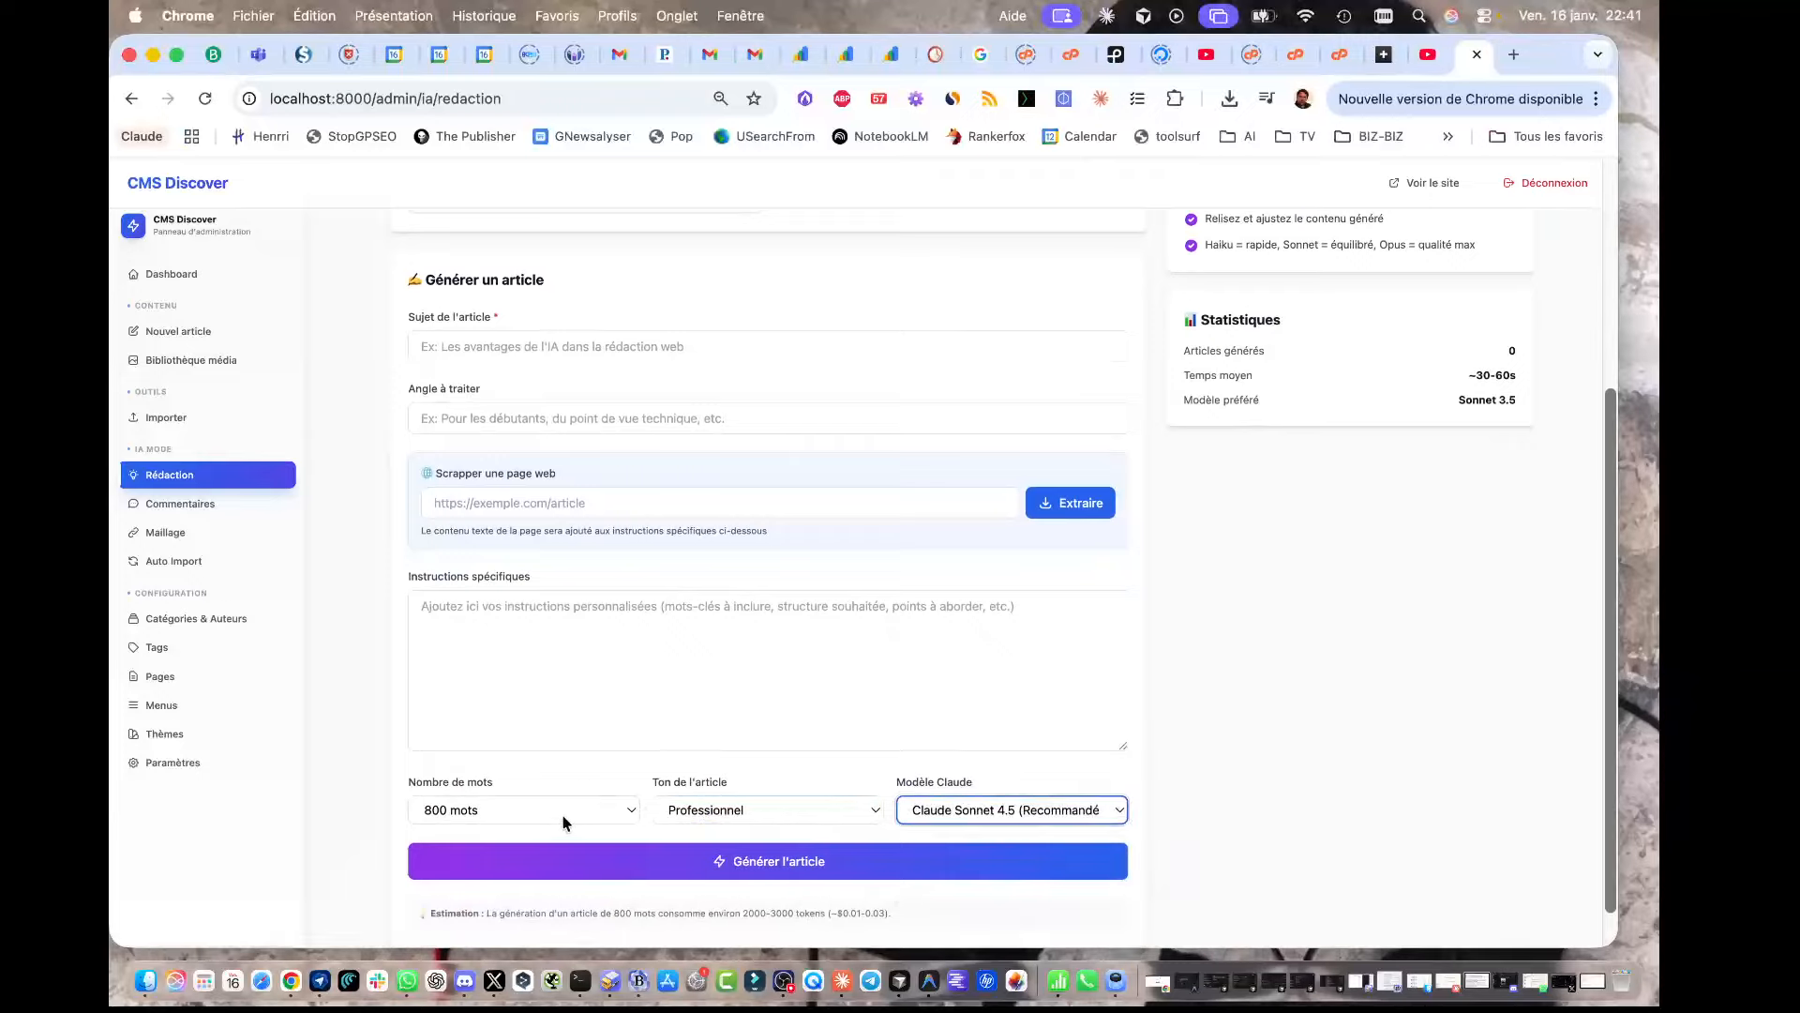
click(565, 820)
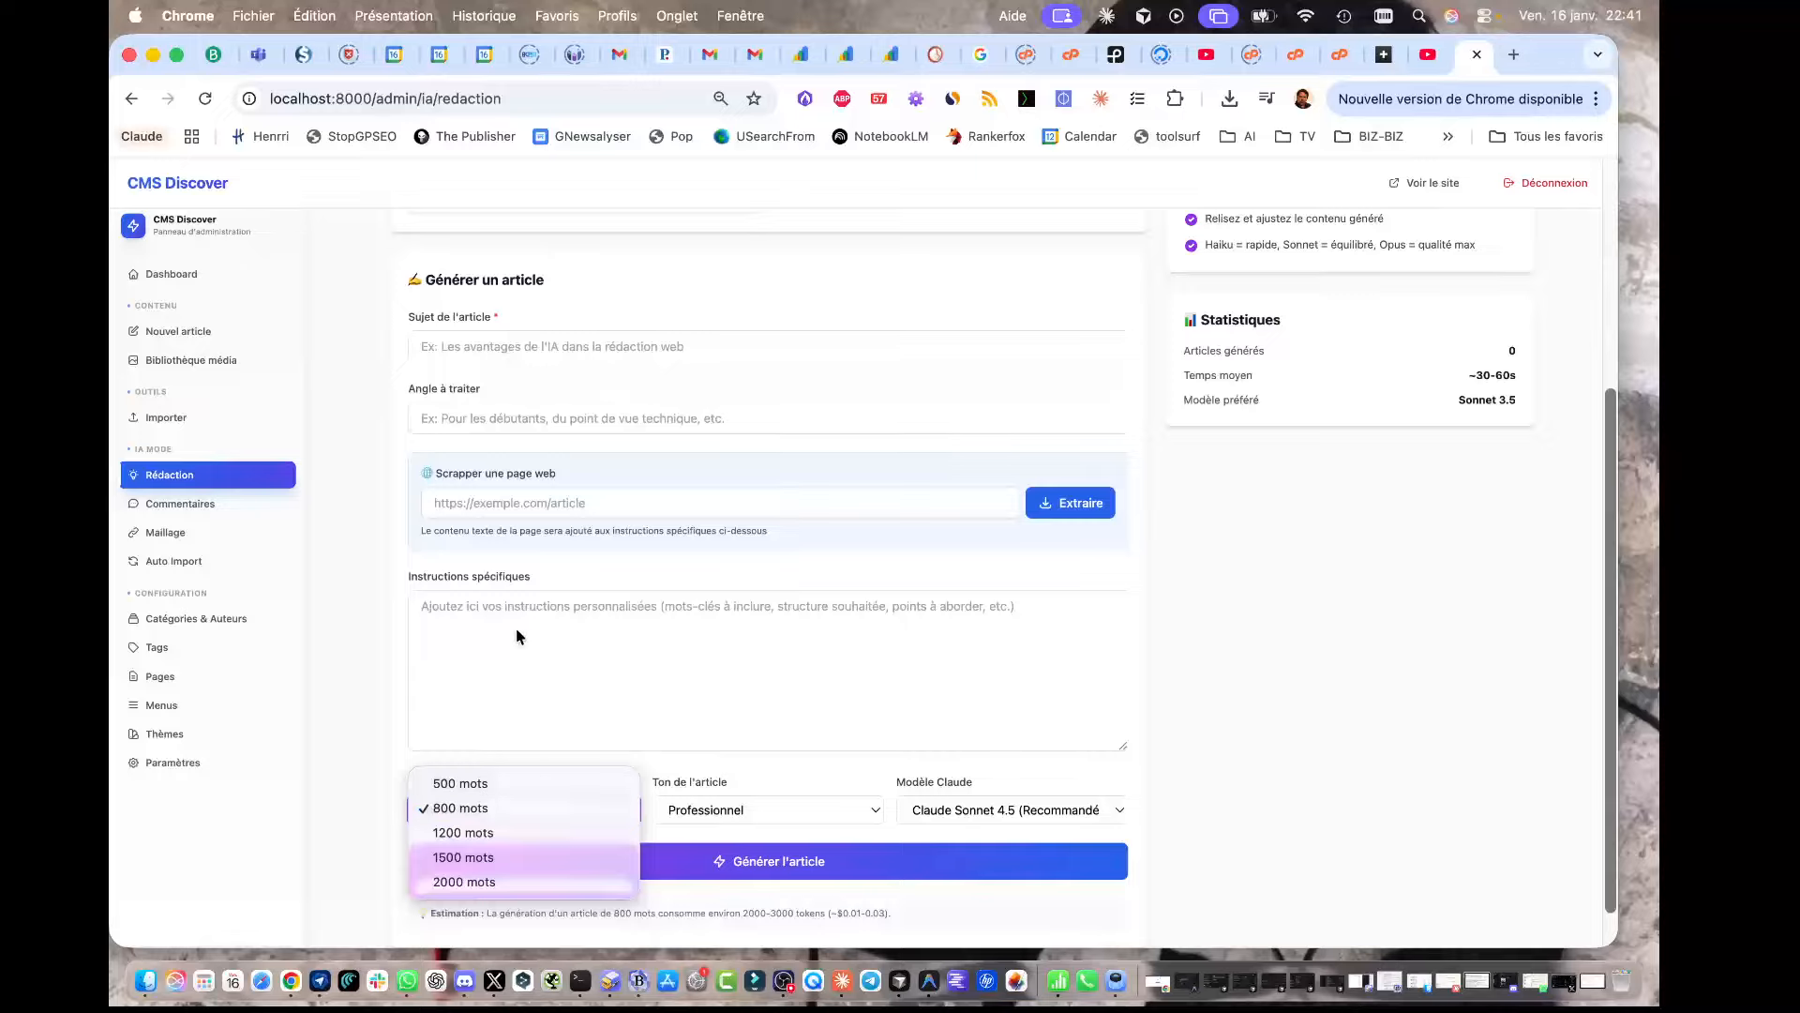
click(522, 506)
click(524, 504)
key(super+v)
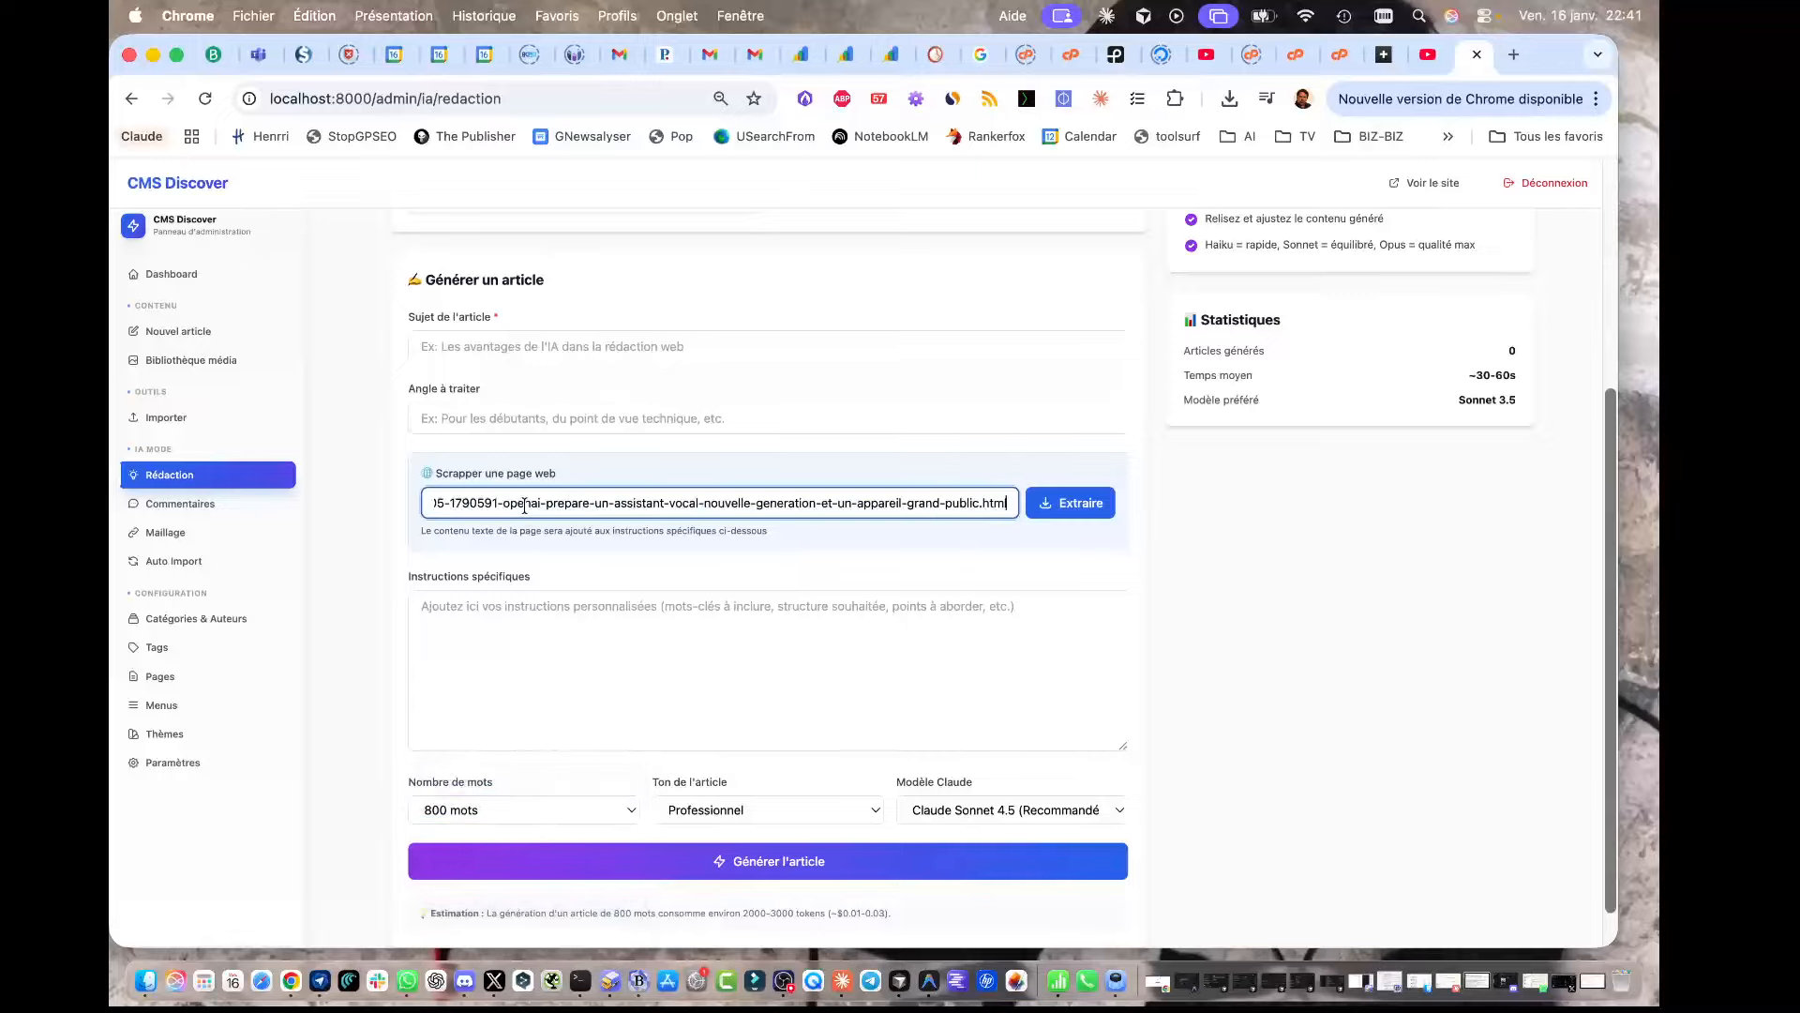
click(1081, 511)
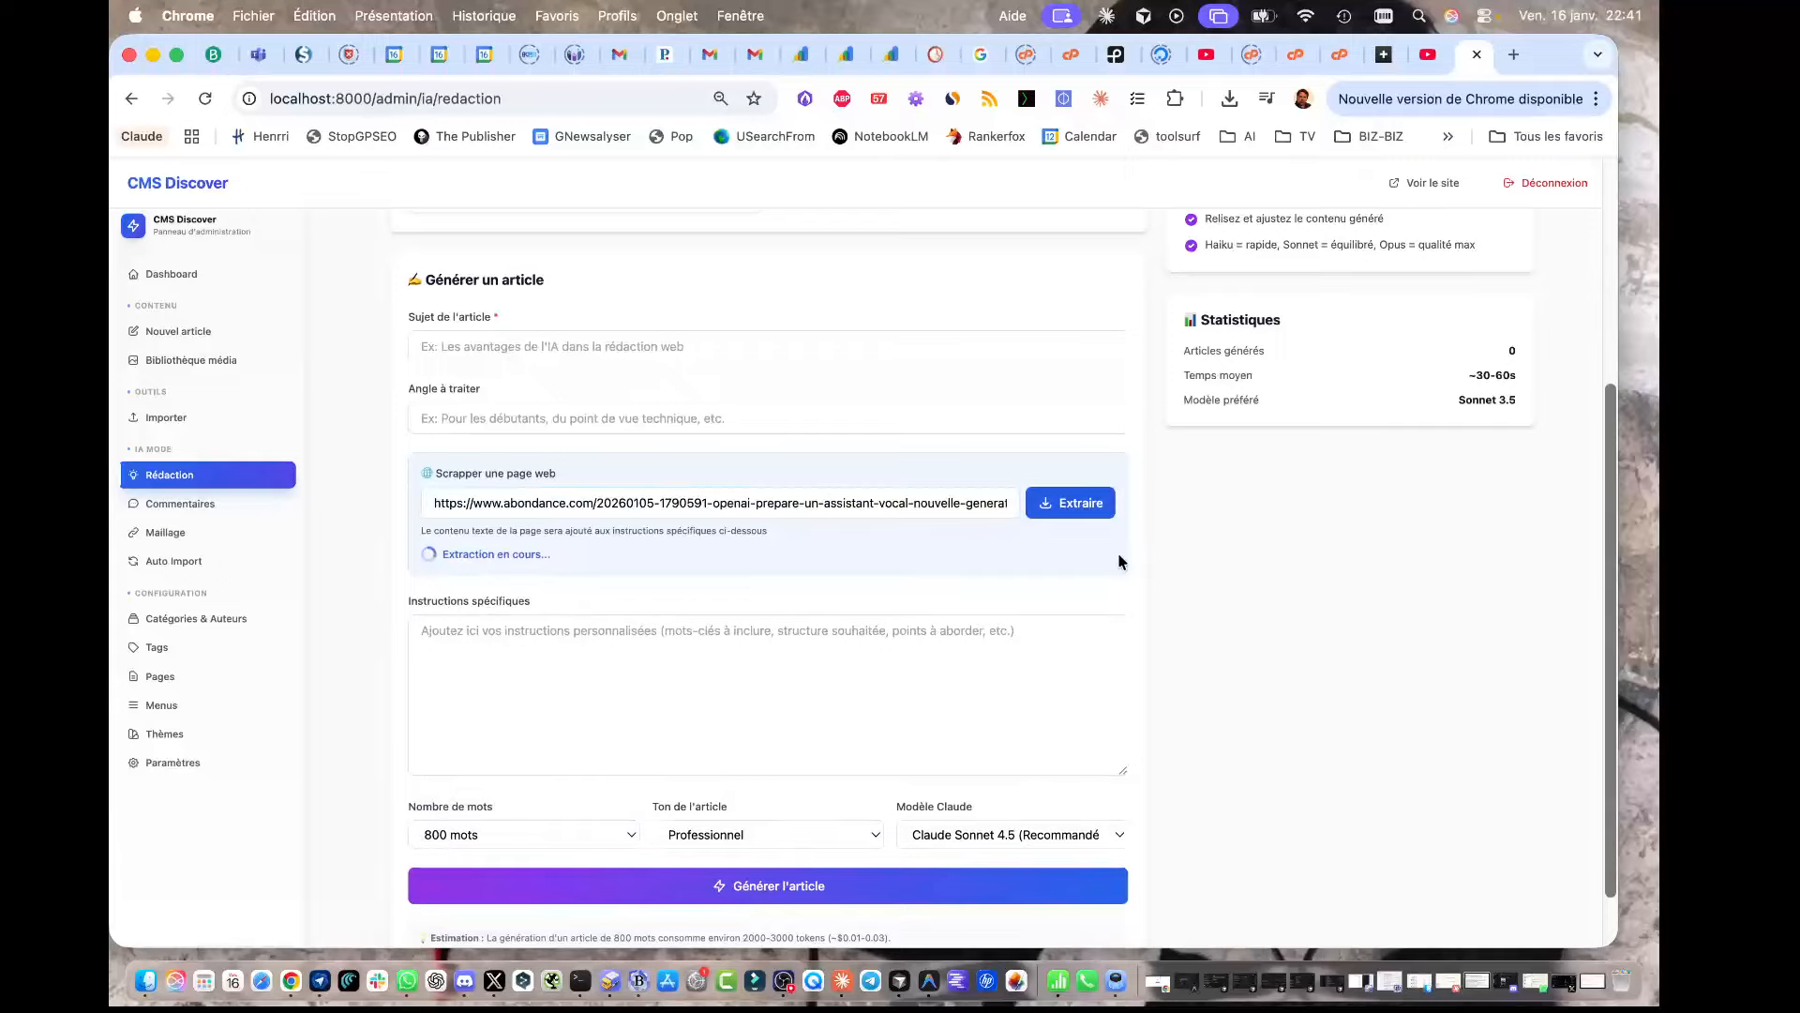
click(1043, 290)
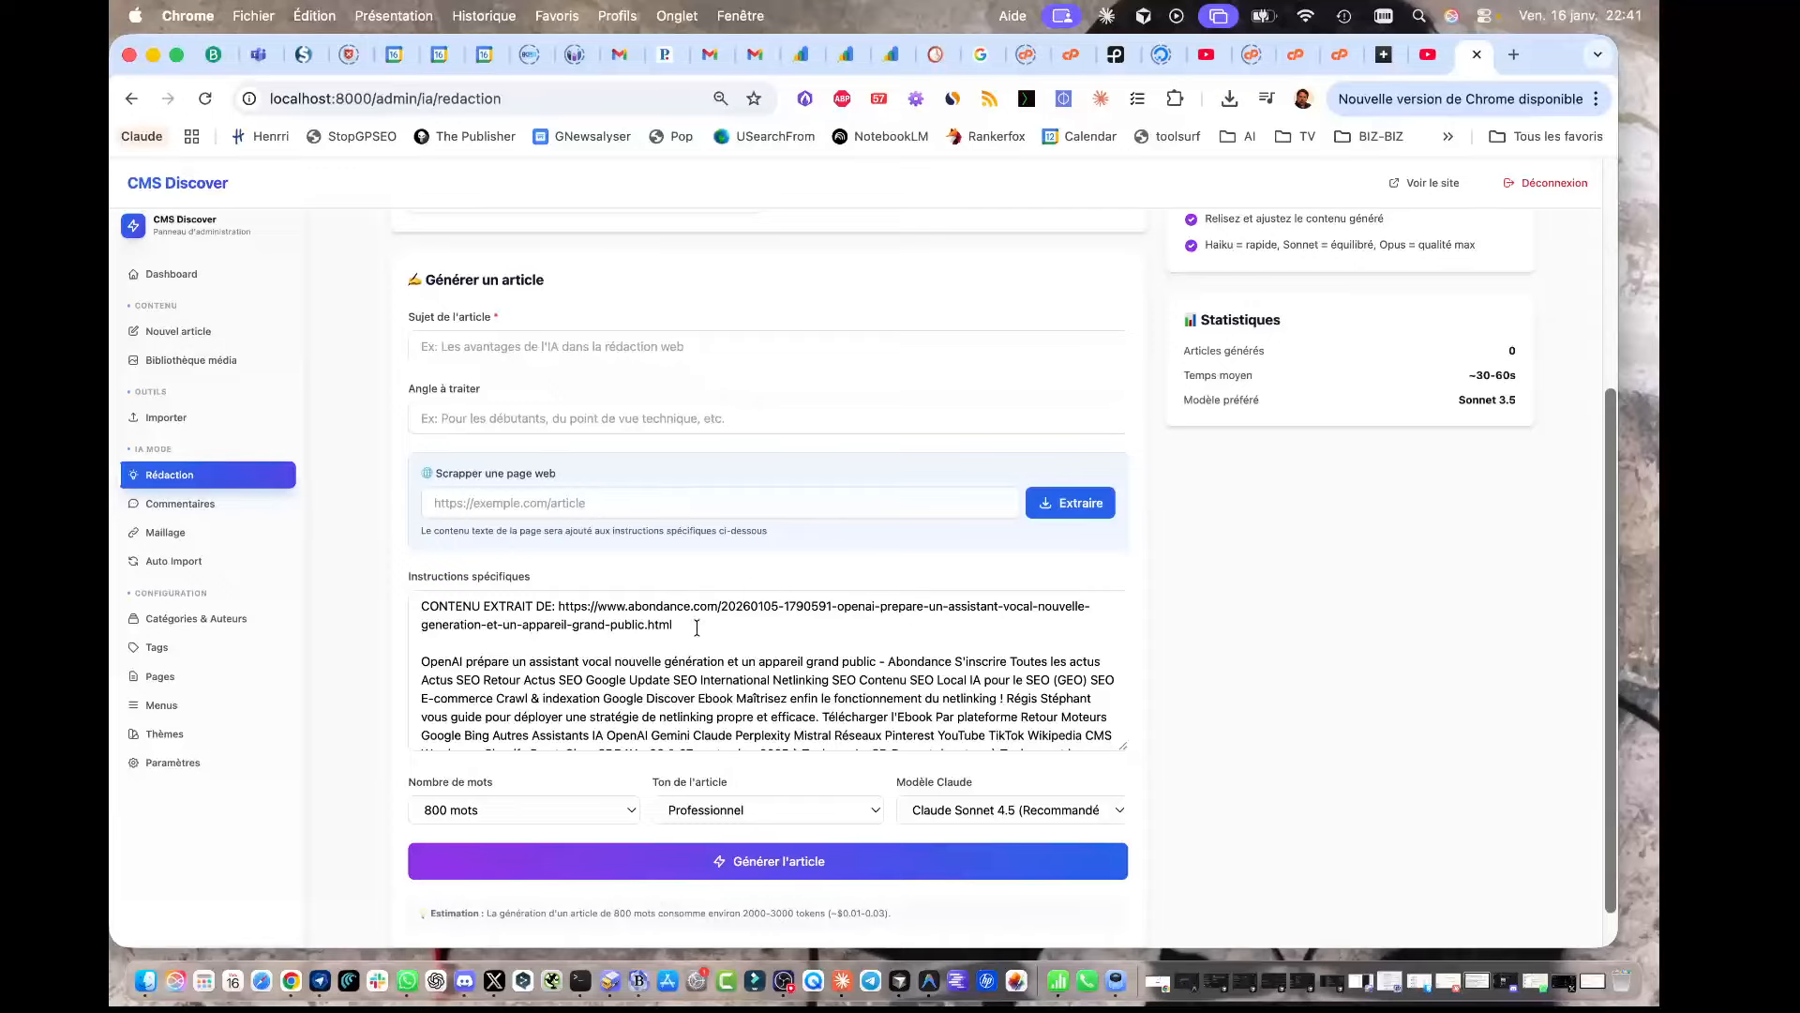
Step: Remove the "CONTENU EXTRAIT DE" source line and the blank lines at the start of the specific instructions
drag(695, 625, 403, 614)
key(BackSpace)
key(Delete)
key(Delete)
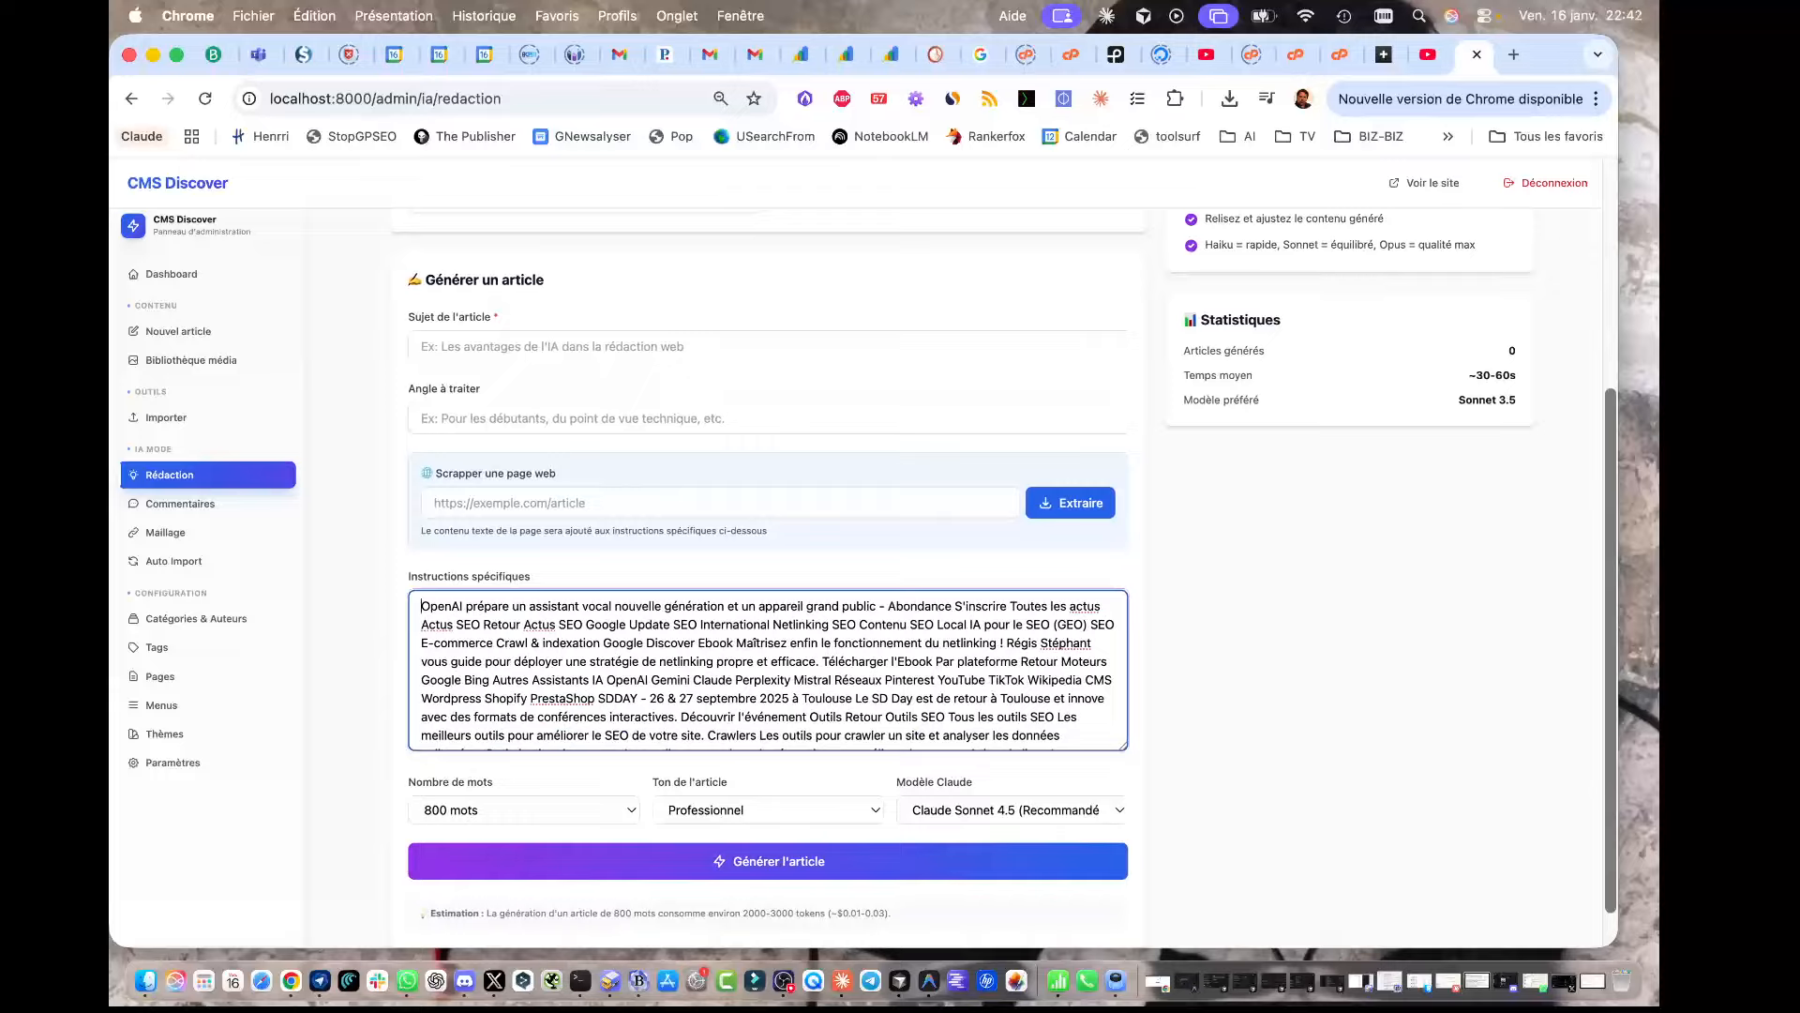
Step: Set the article subject to "OpenAI prépare un assistant vocal nouvelle génération et un appareil grand public" and generate the article
click(519, 343)
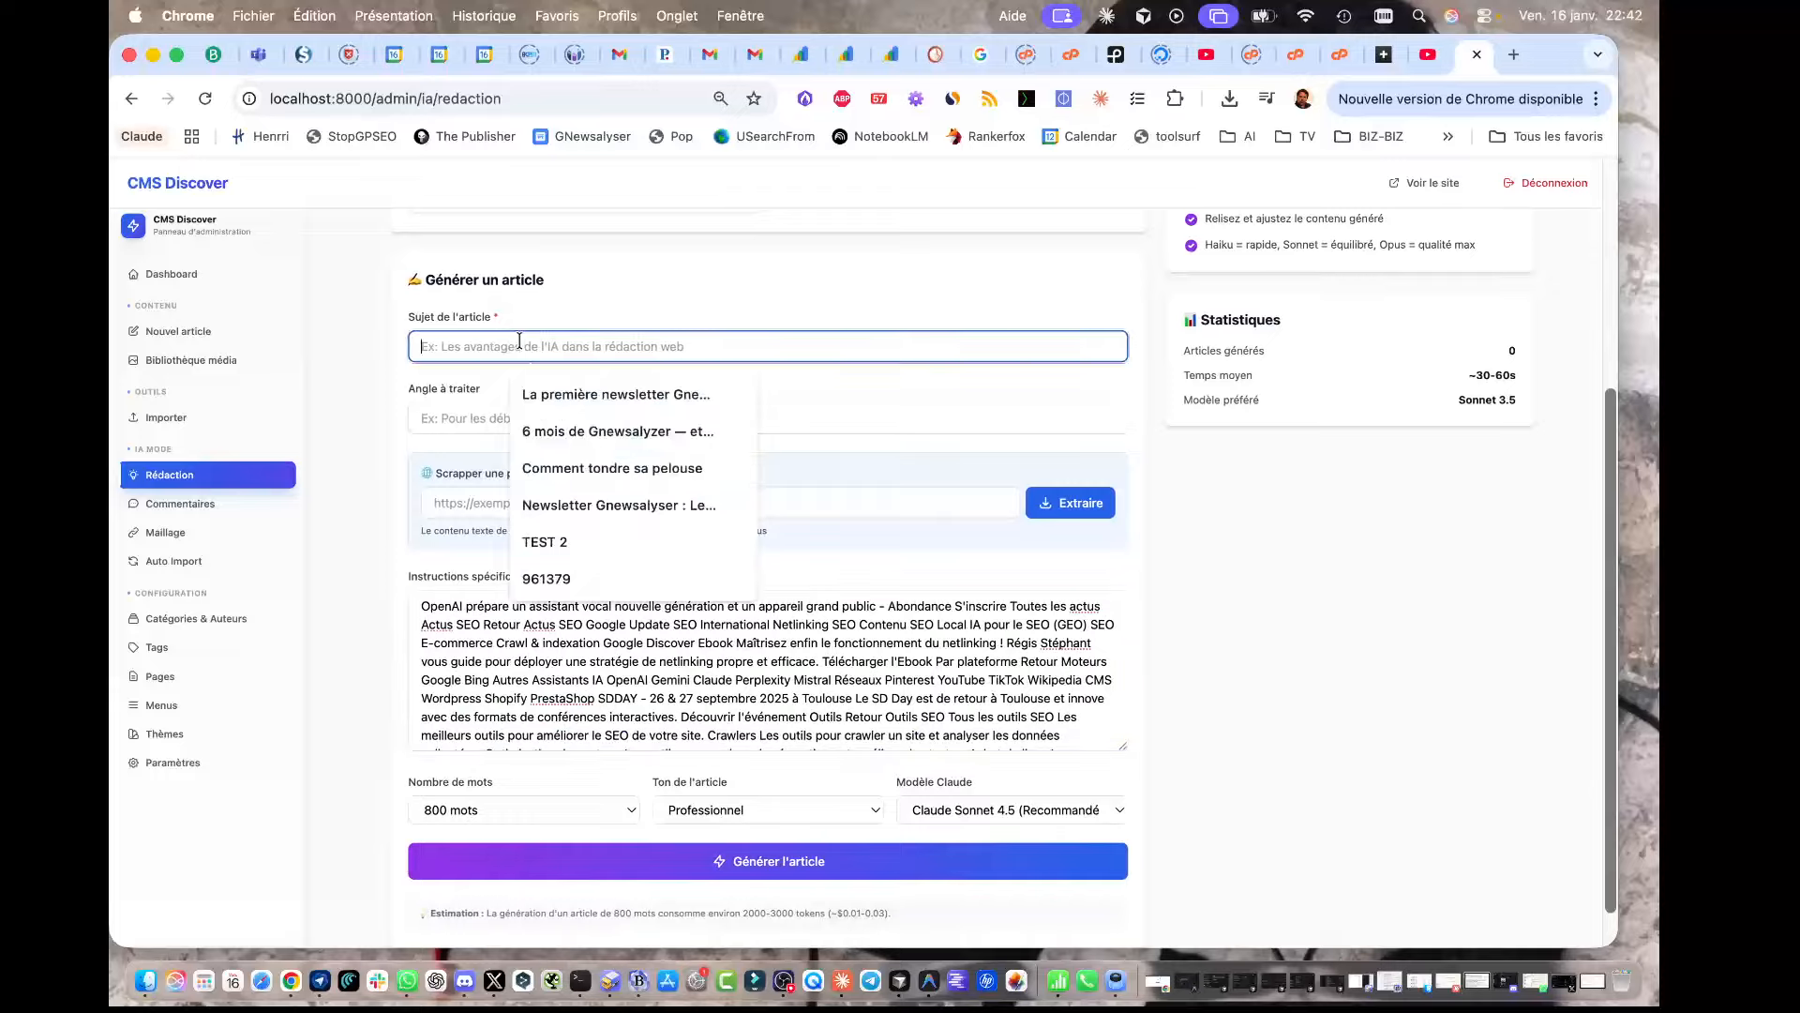
text(OpenAI prépare un assistant vocal nouvelle génération et un appareil grand public)
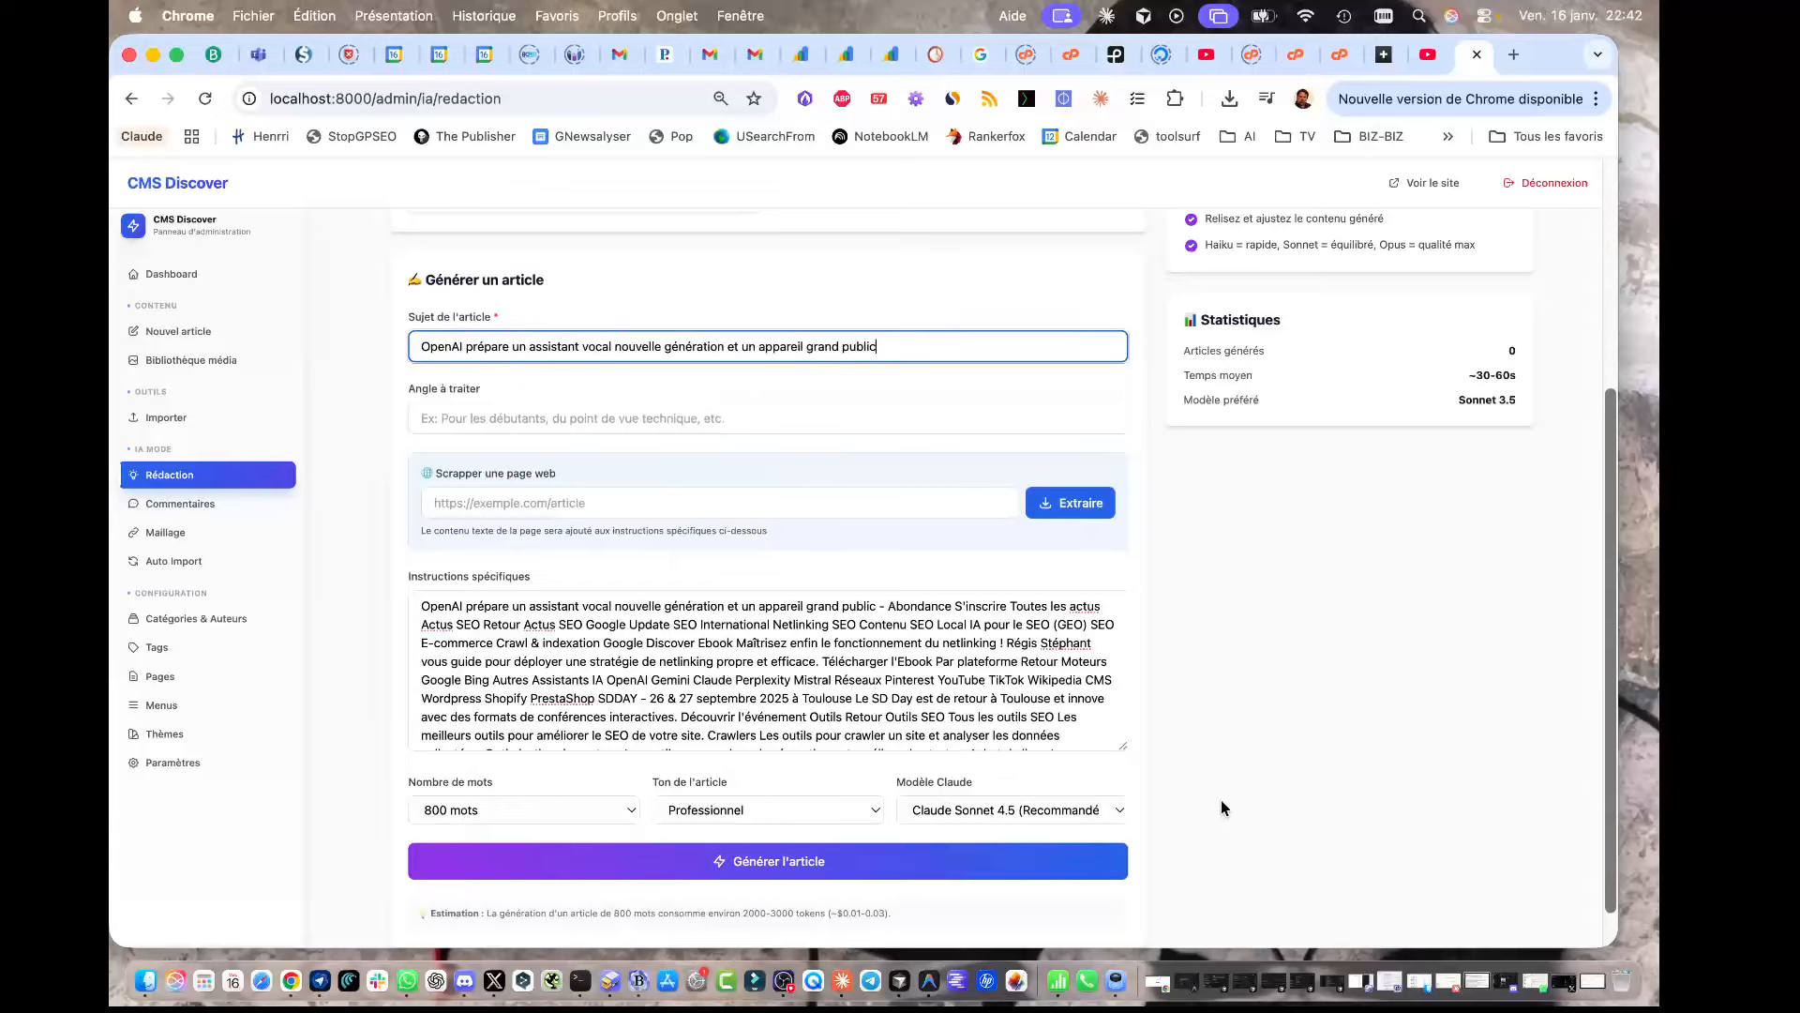
scroll(1221, 801, down, 1)
click(806, 812)
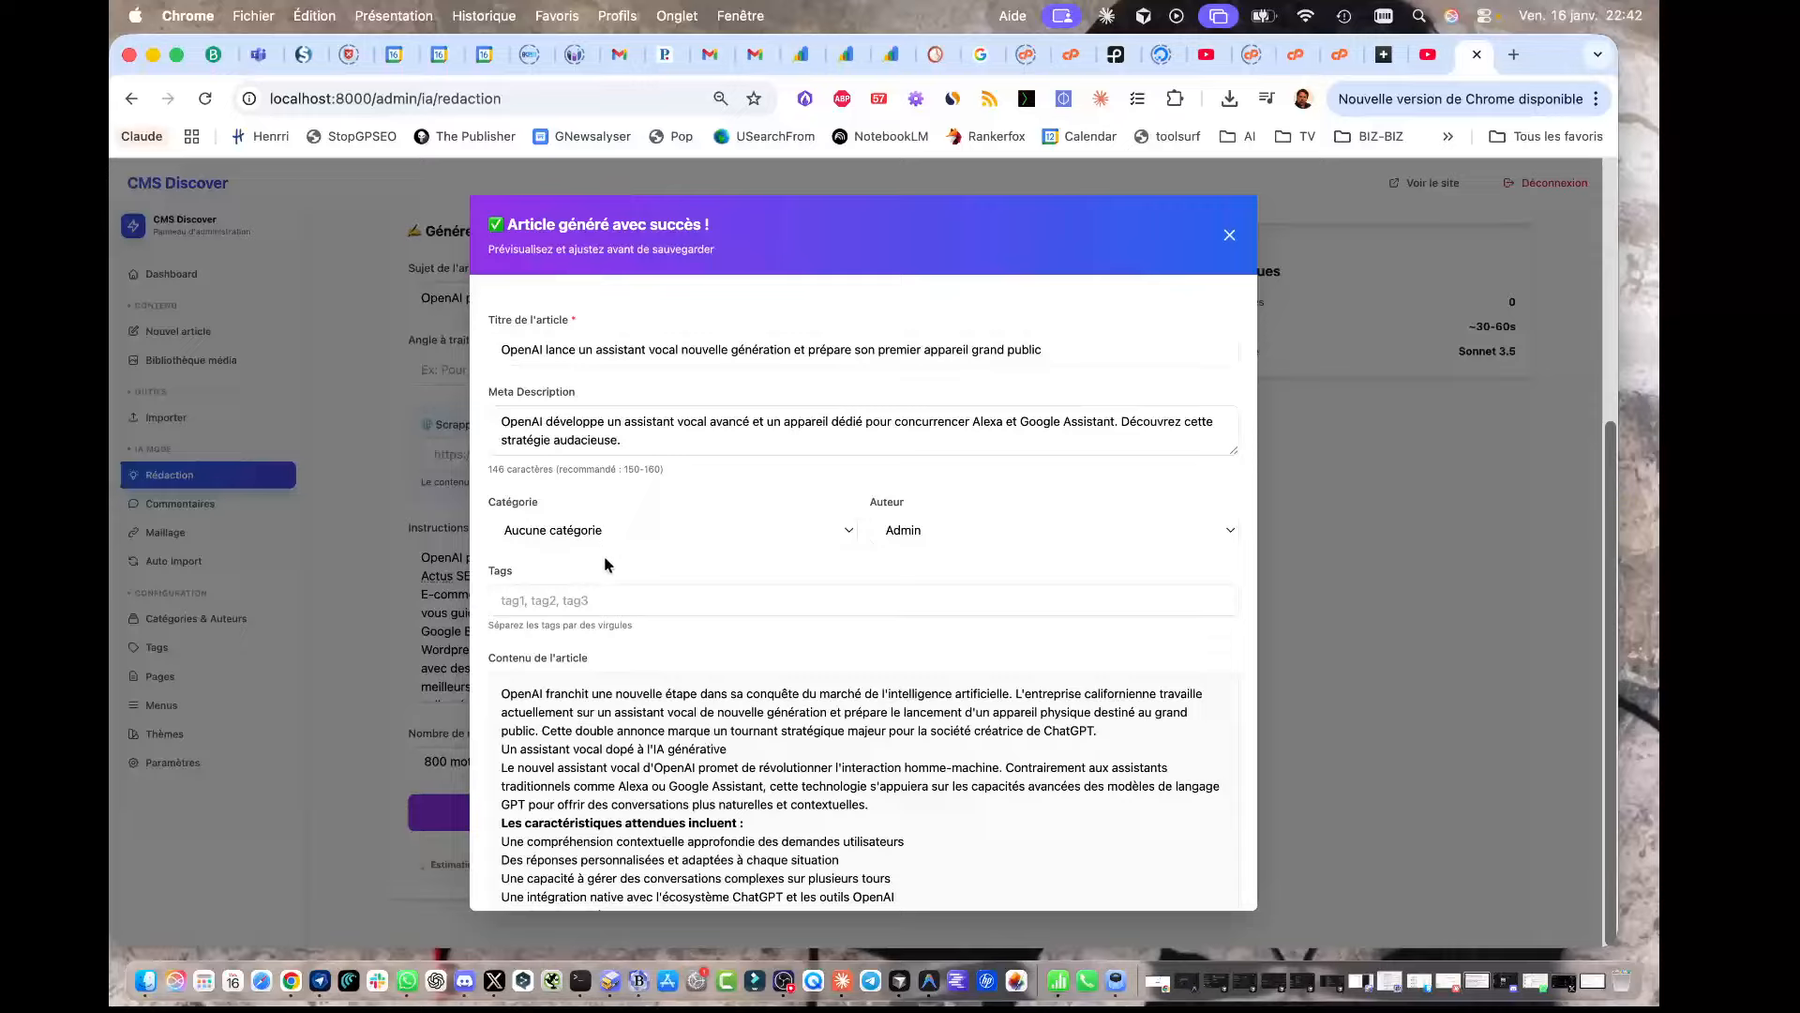
Step: Assign the generated article to the Technologie category and set its author to Éditeur
click(600, 600)
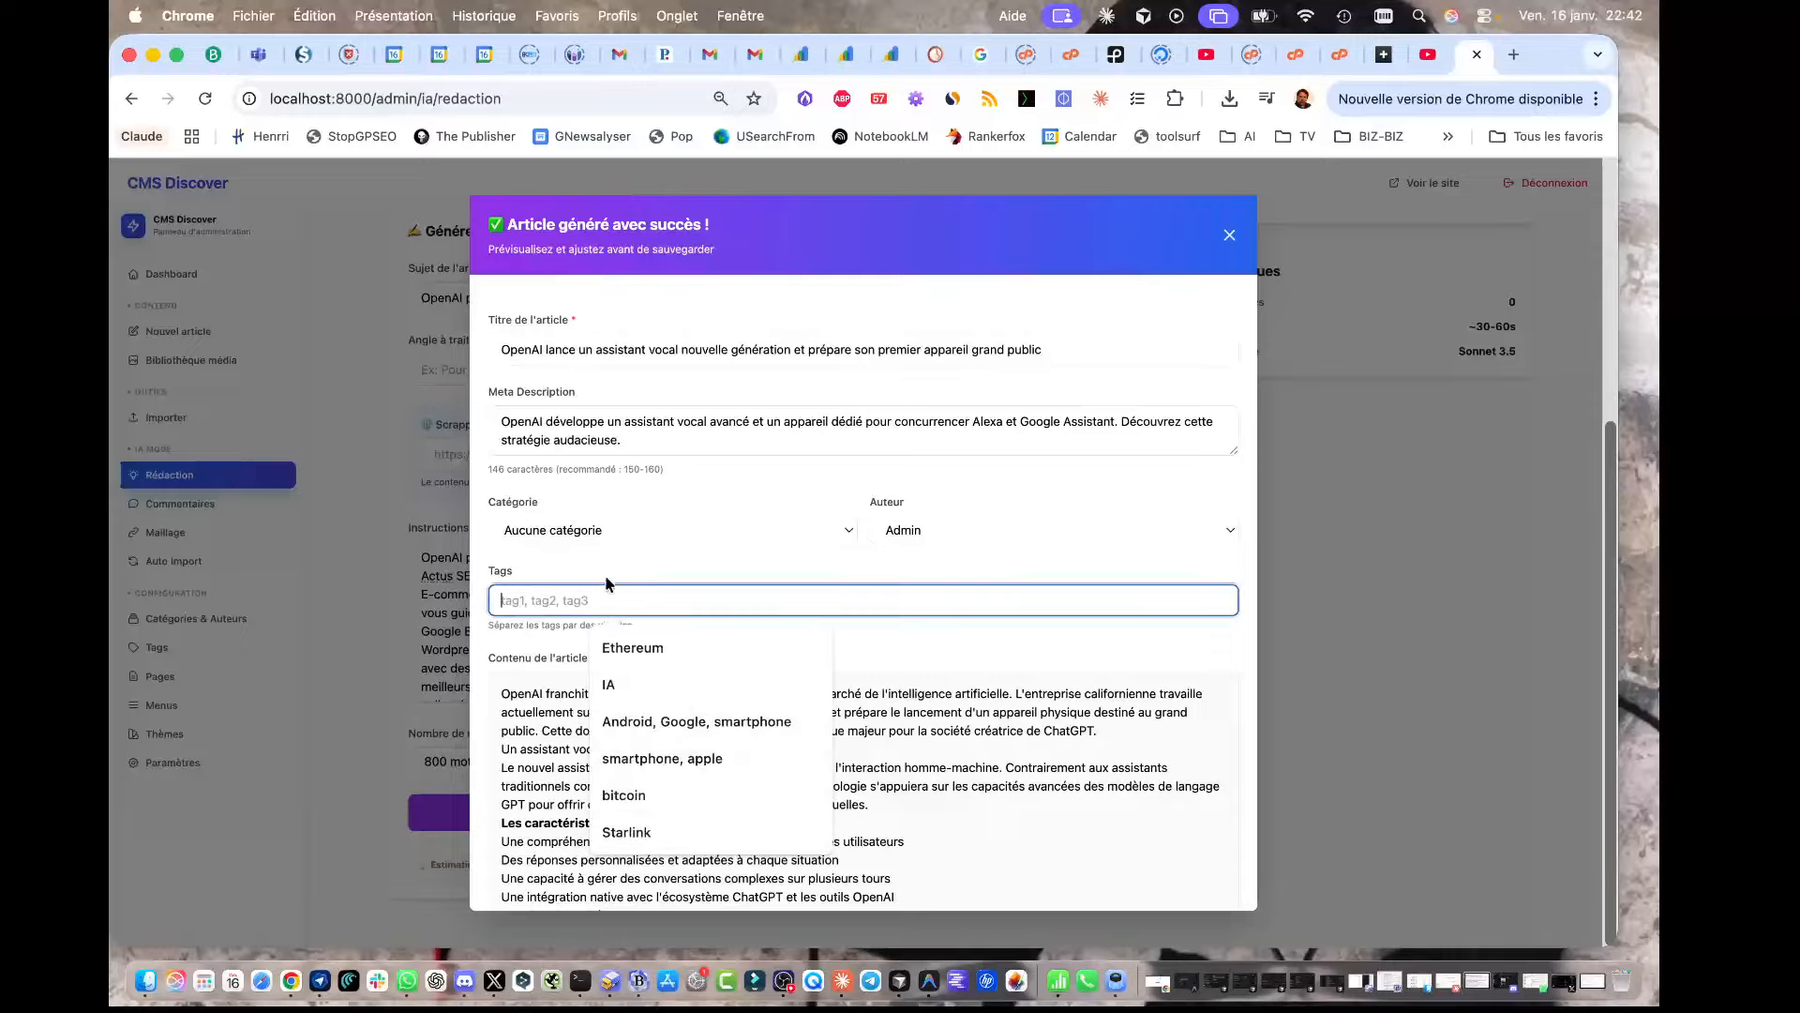
click(622, 530)
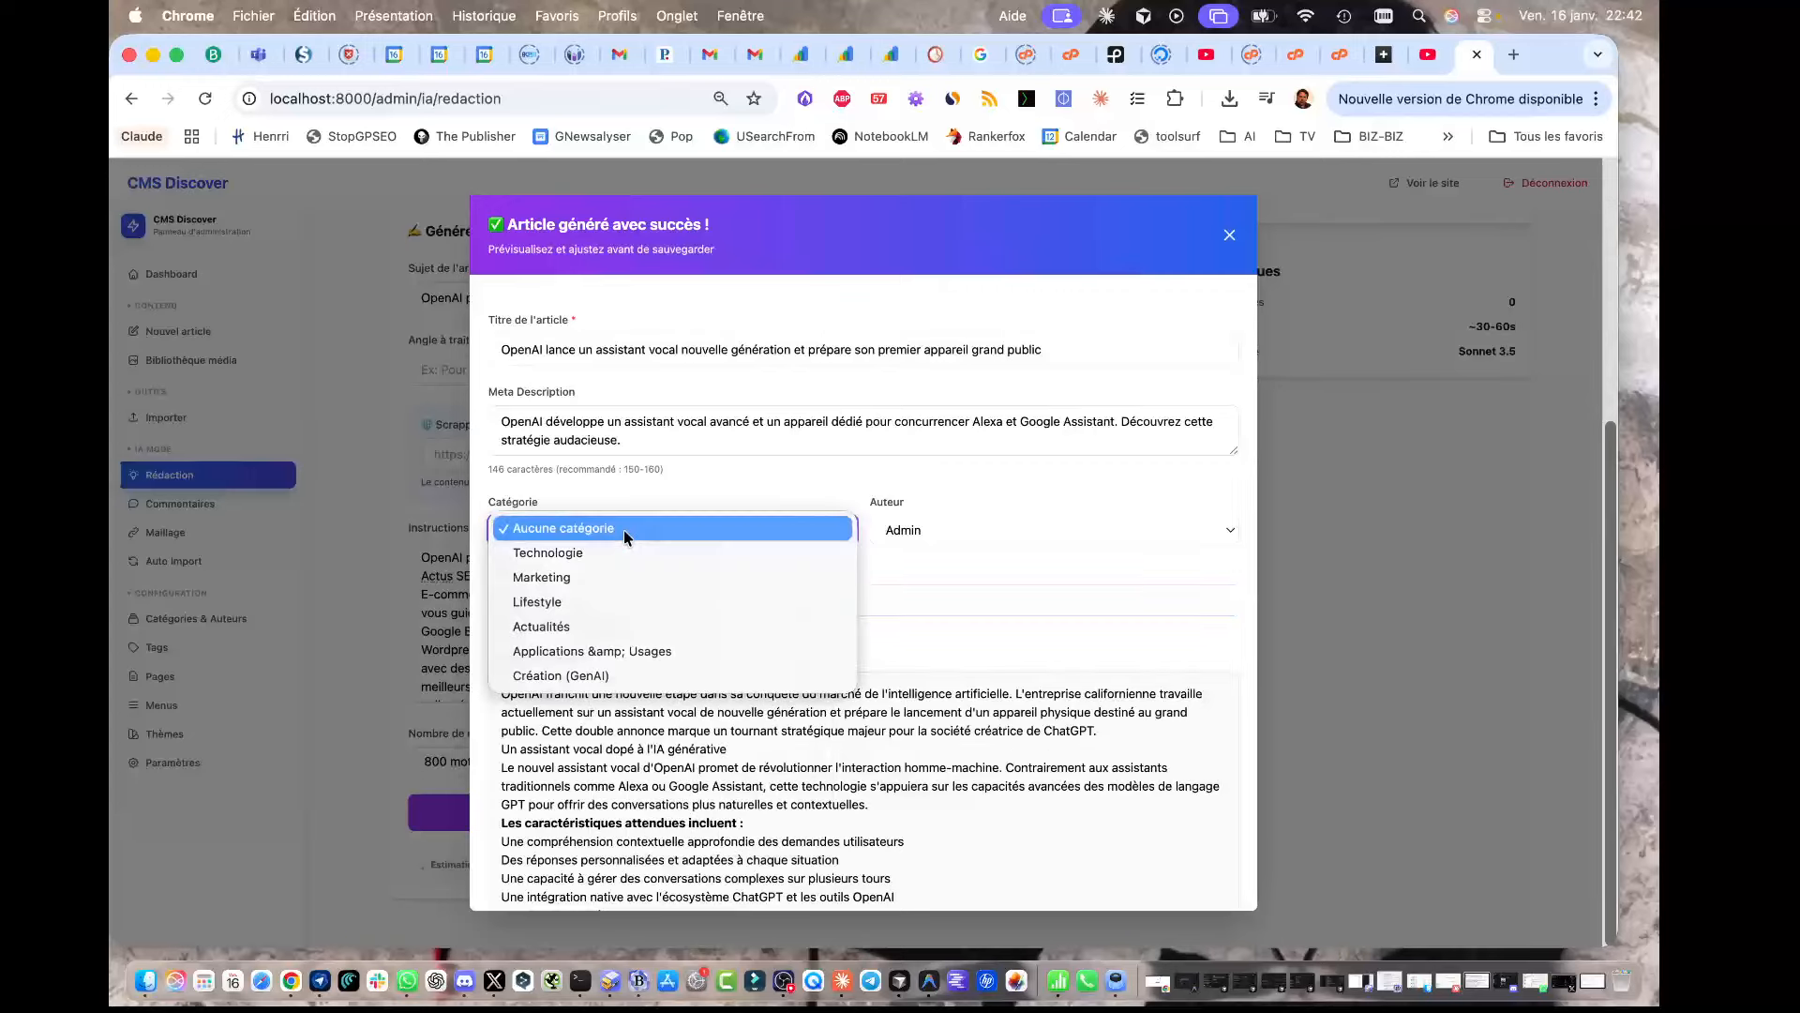
click(630, 555)
click(997, 540)
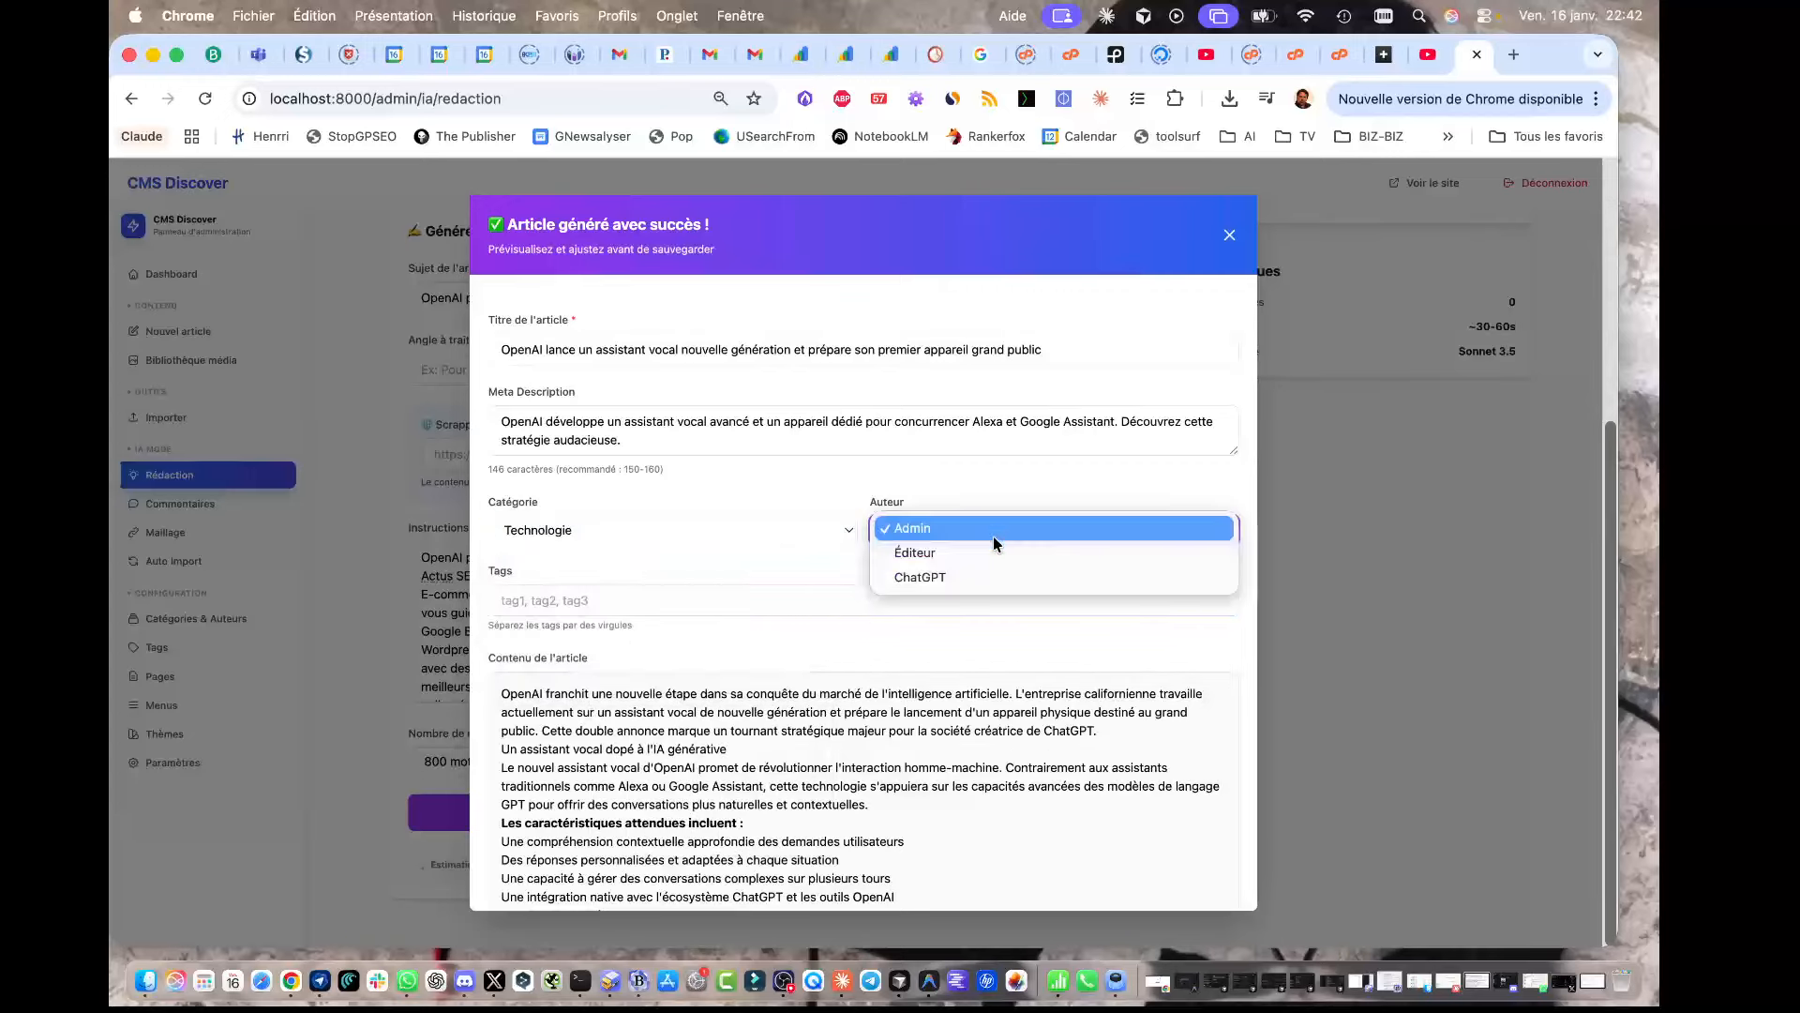
click(1000, 557)
Step: Read through the generated article content and save it as a draft
scroll(855, 579, down, 3)
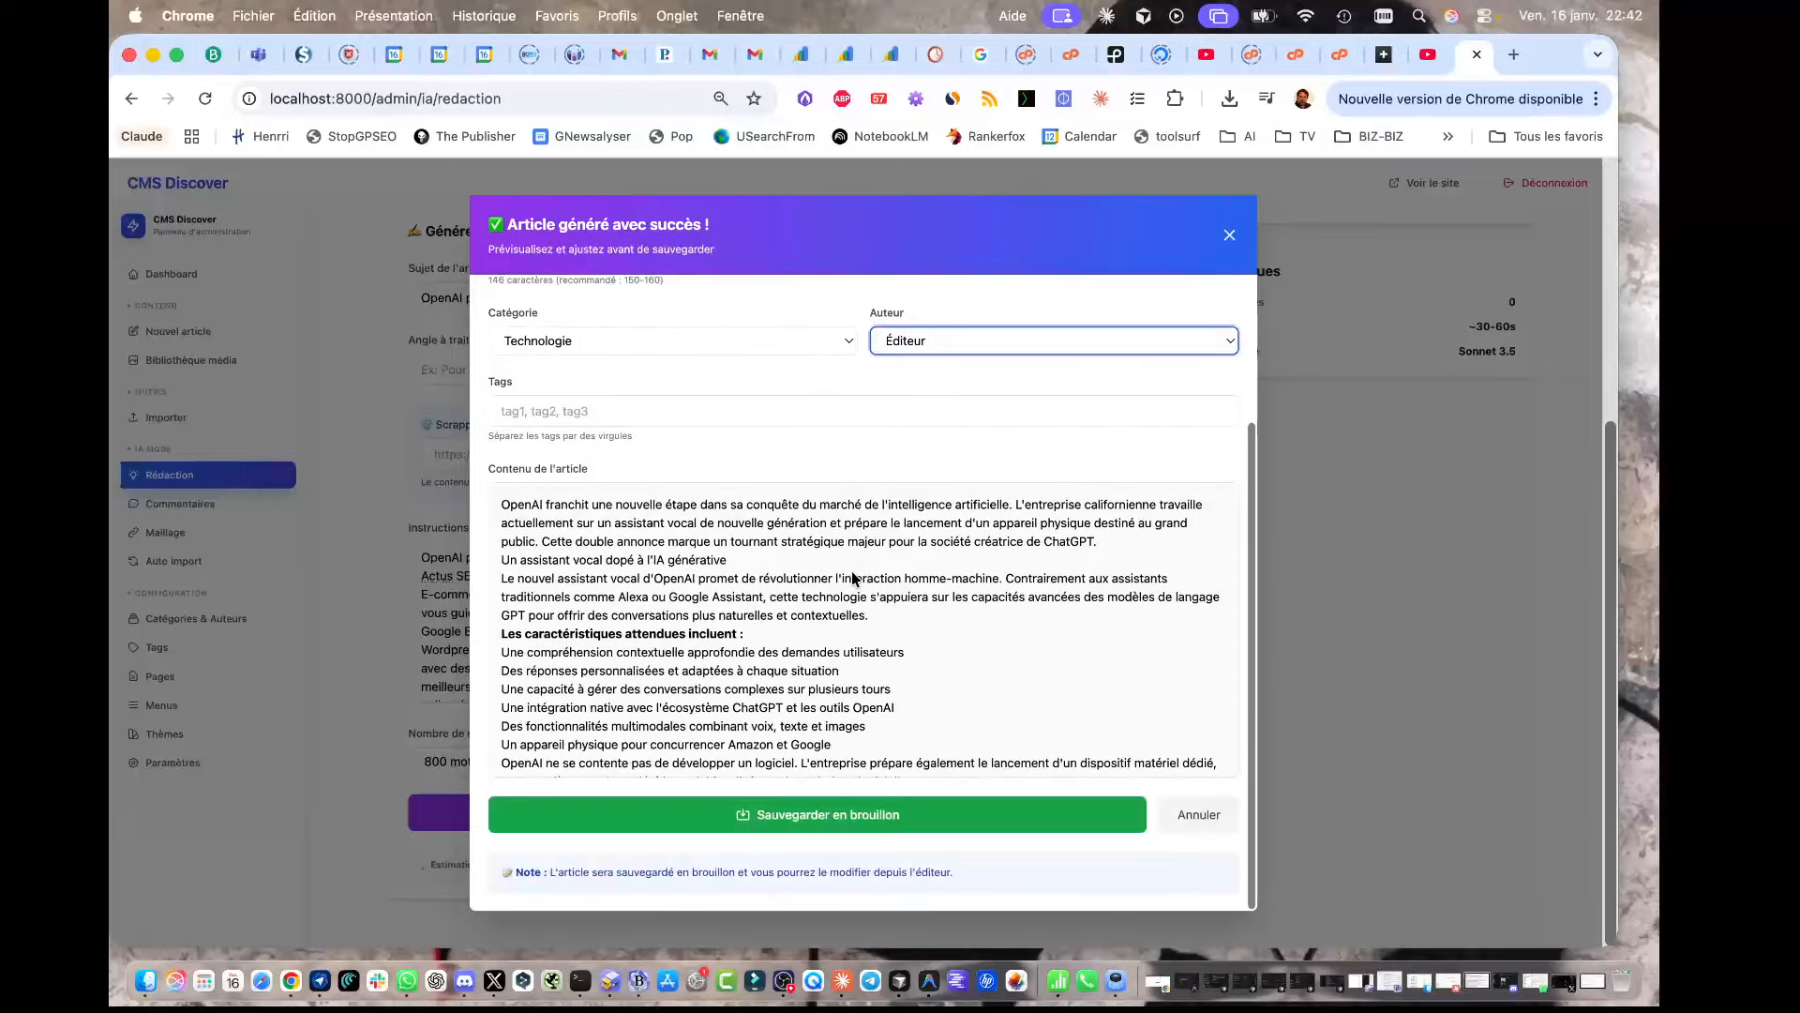
scroll(854, 579, down, 15)
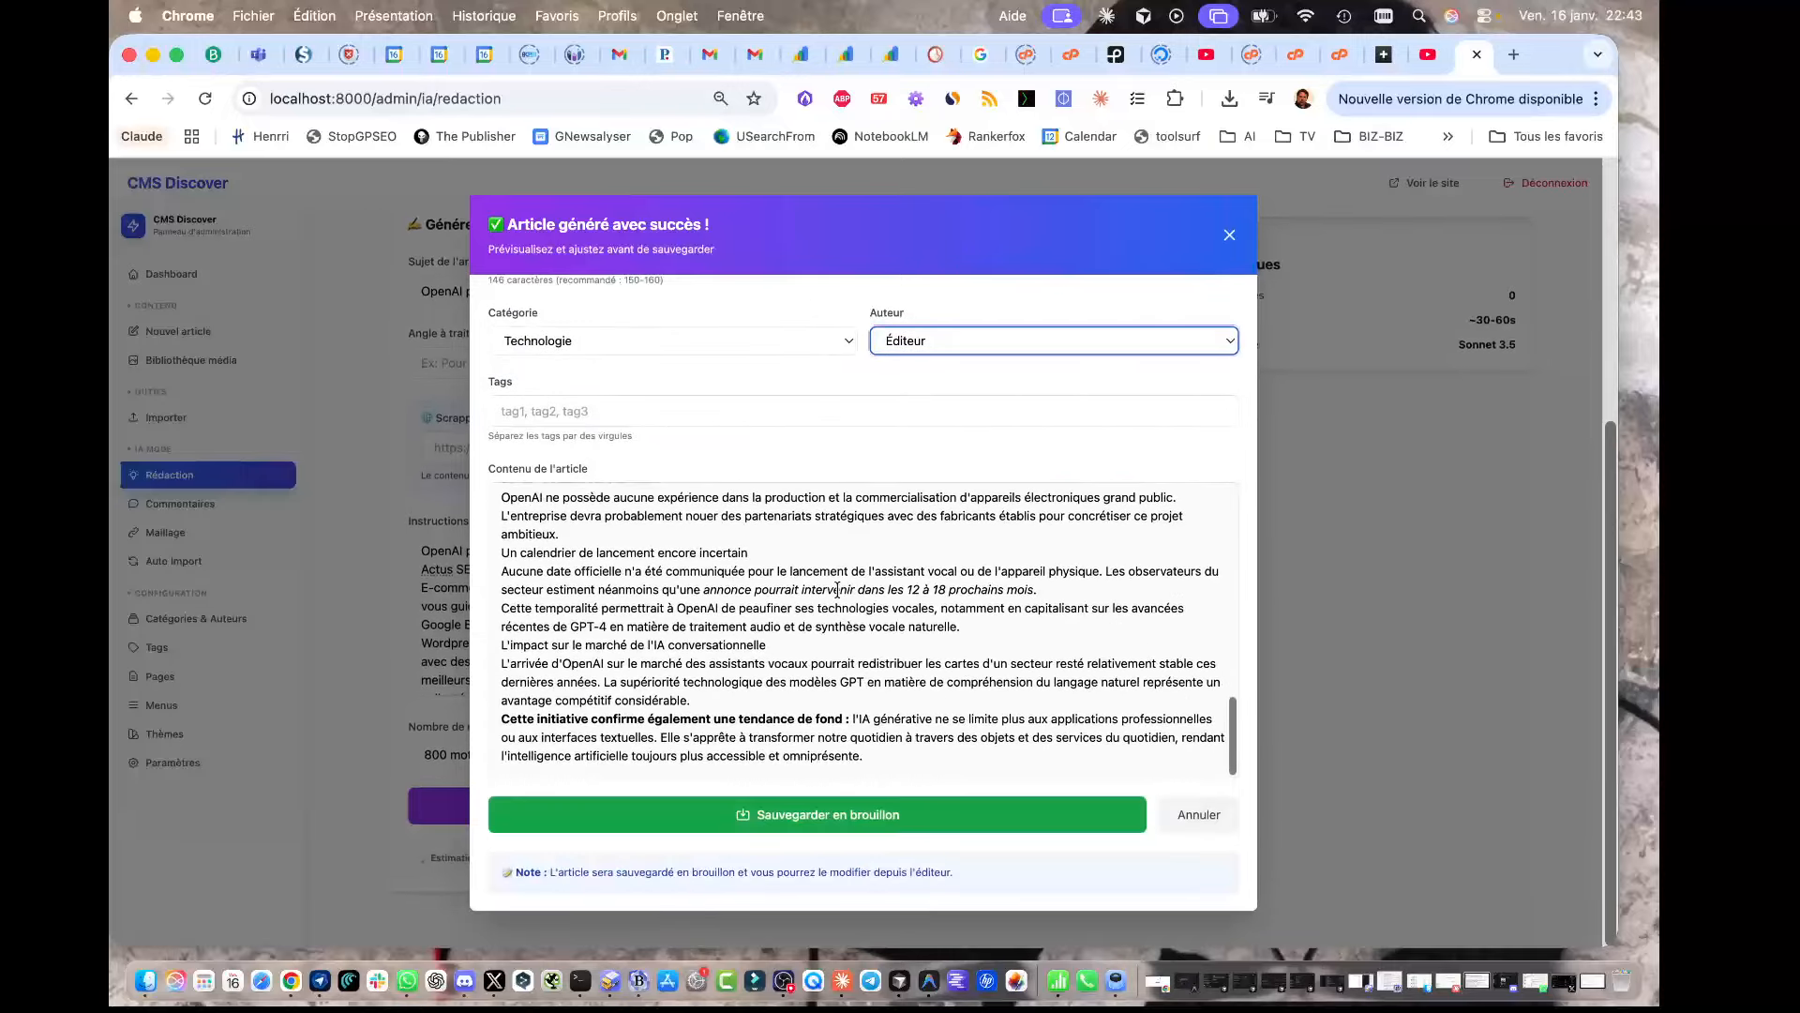
click(873, 816)
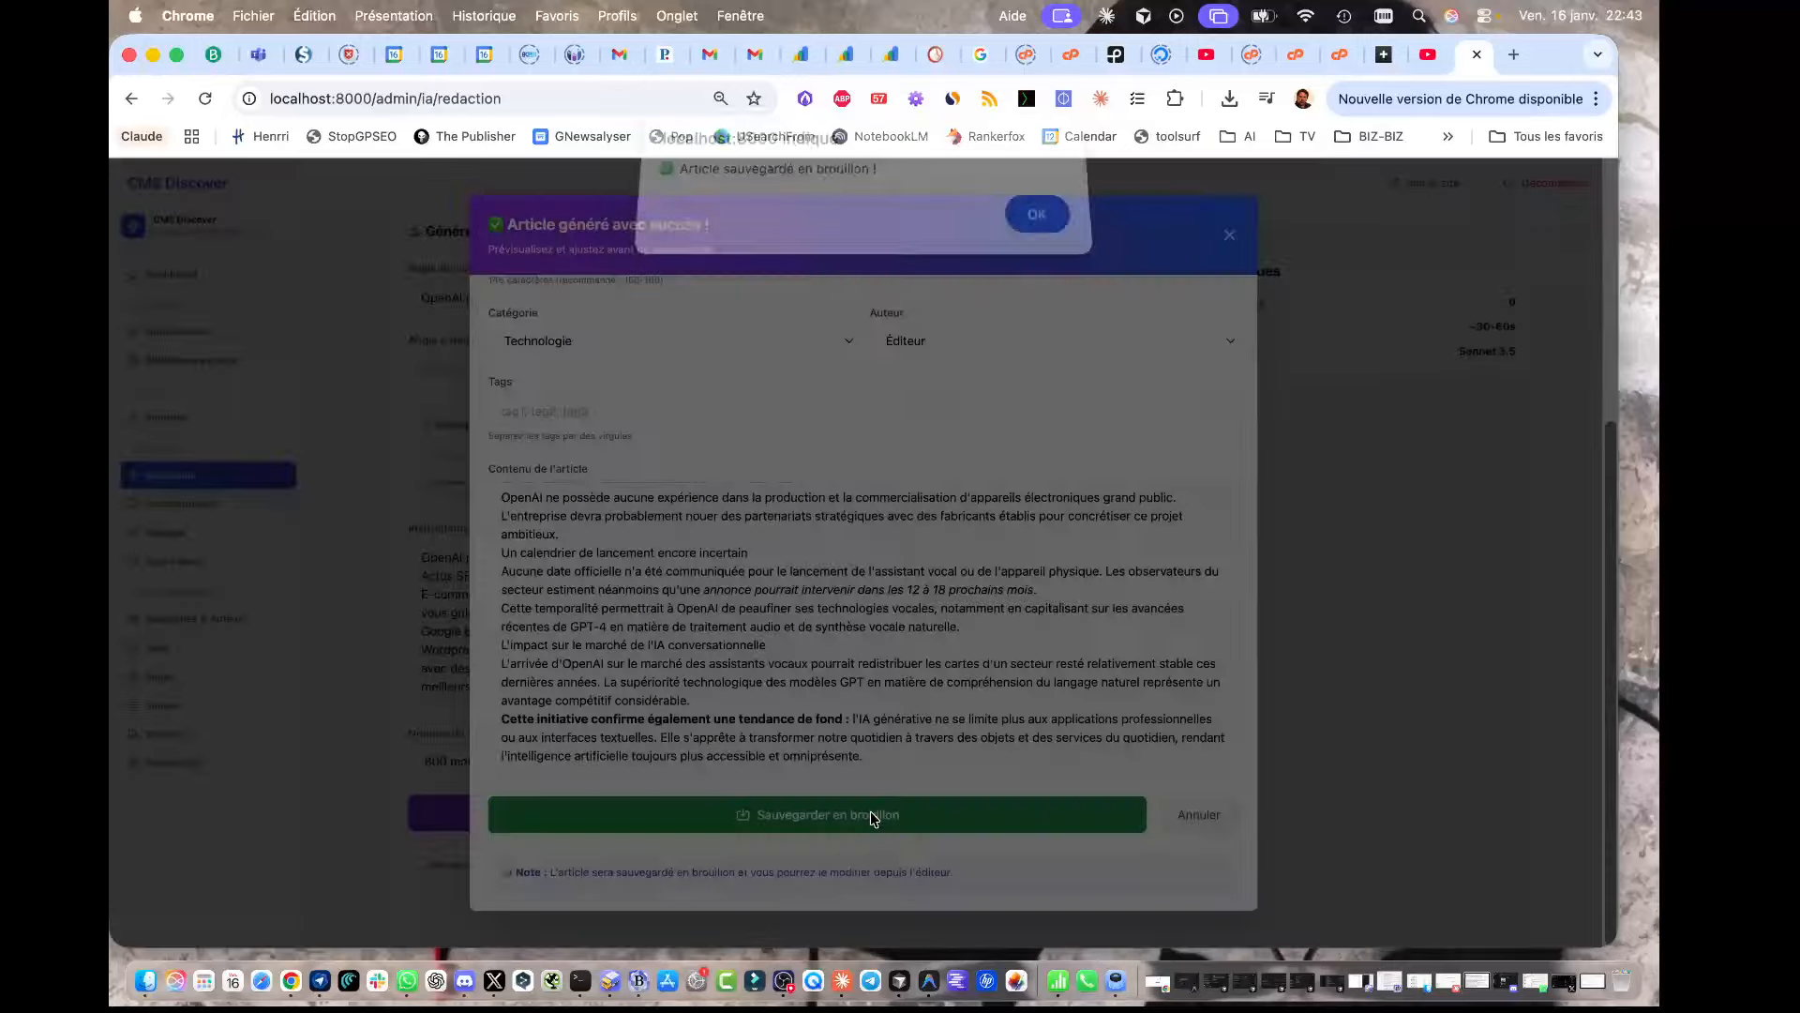
click(1048, 231)
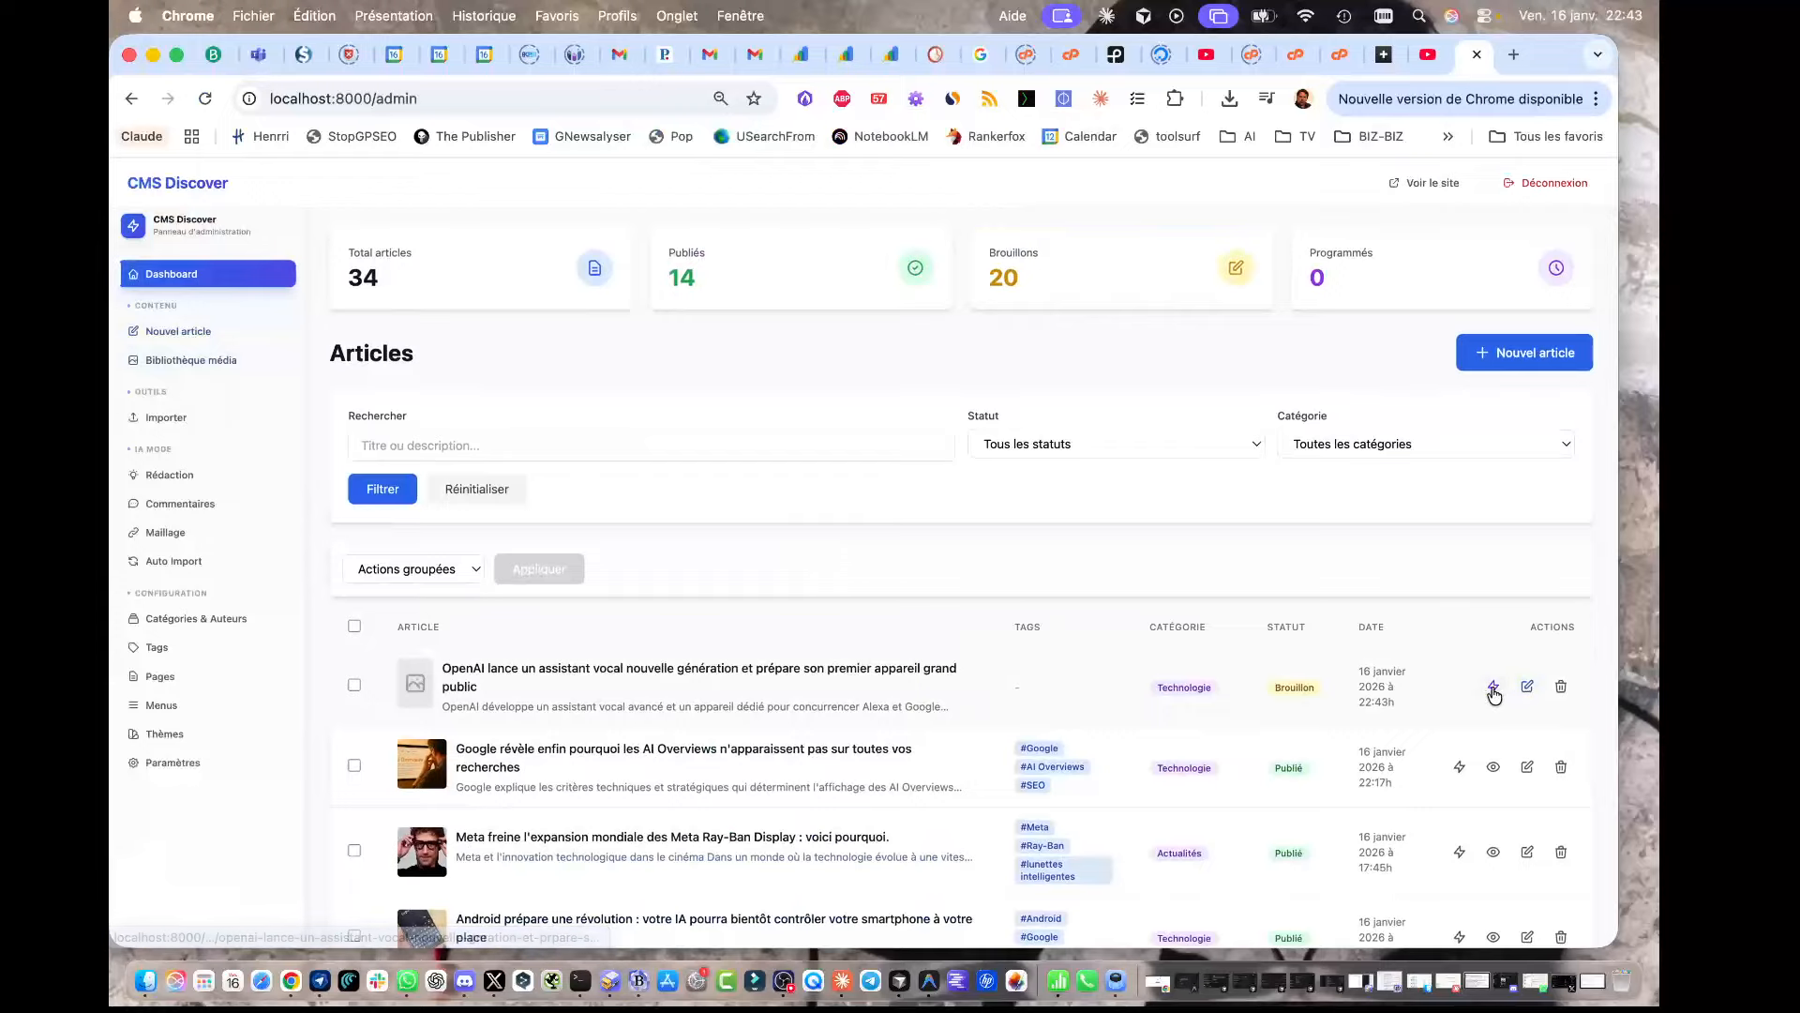
Step: Review the quick edit fields of the article on Google AI Overviews and leave without updating it
click(1460, 767)
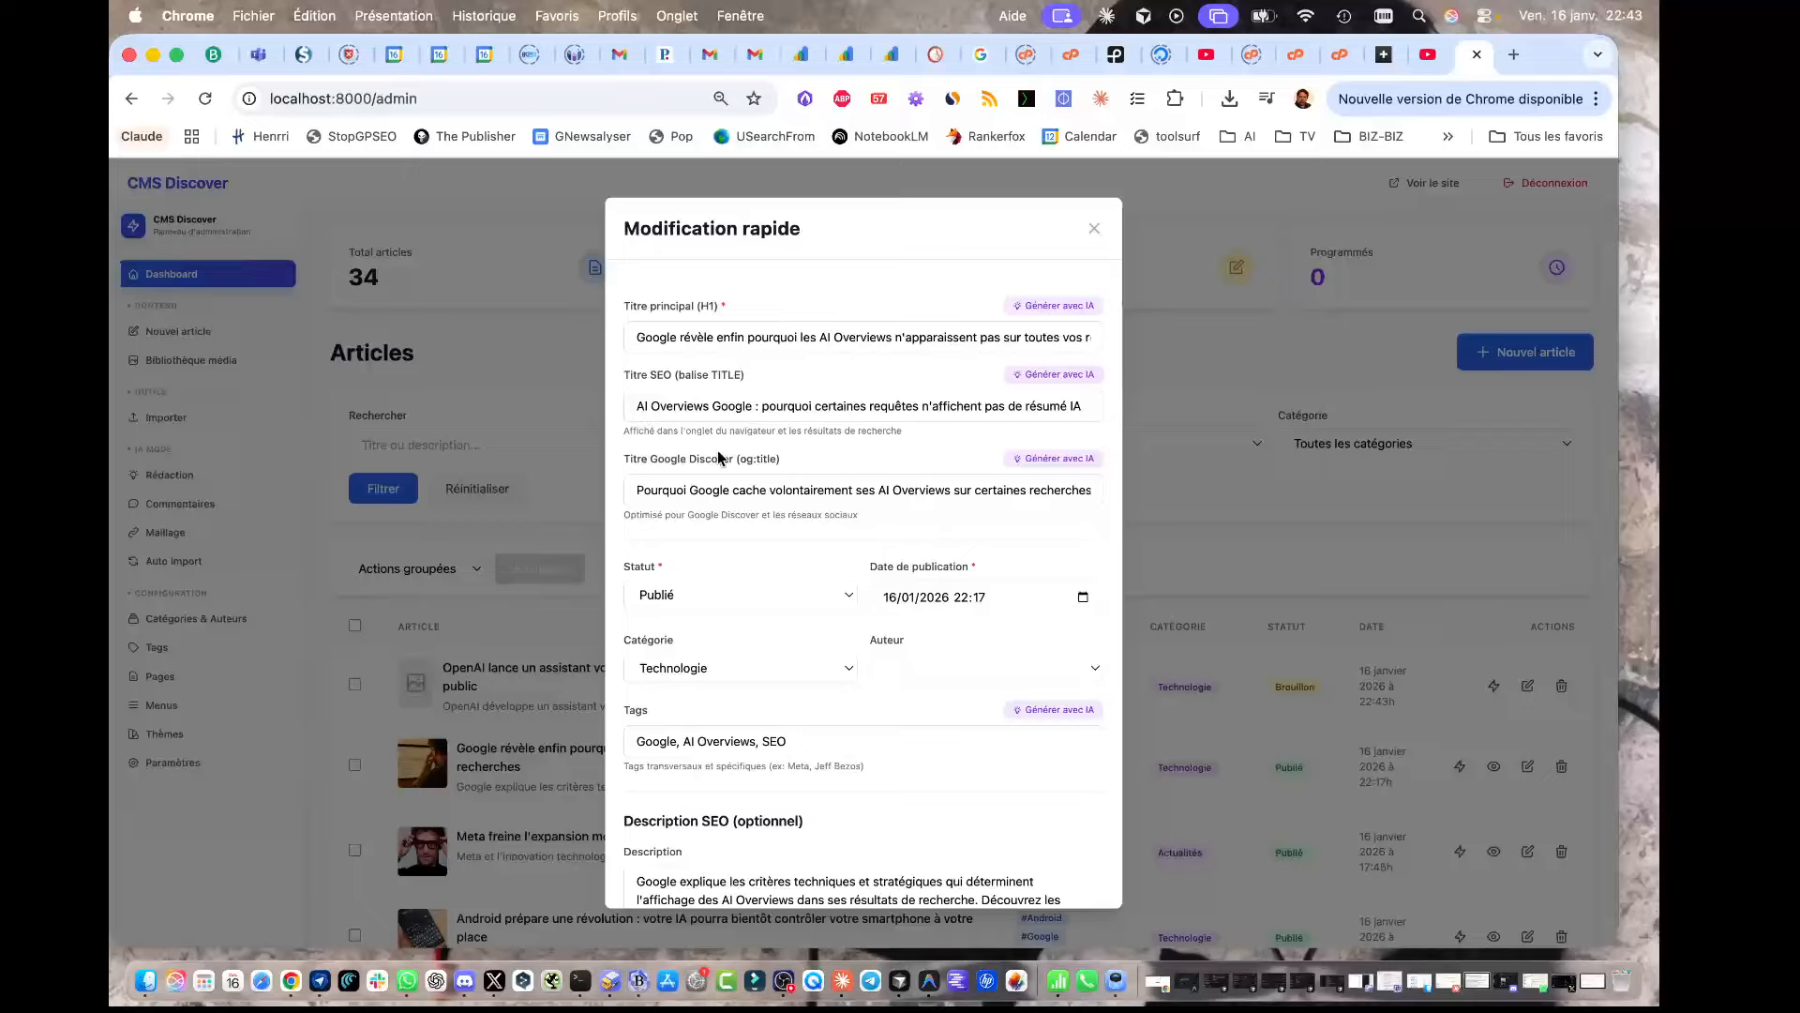
scroll(775, 528, down, 2)
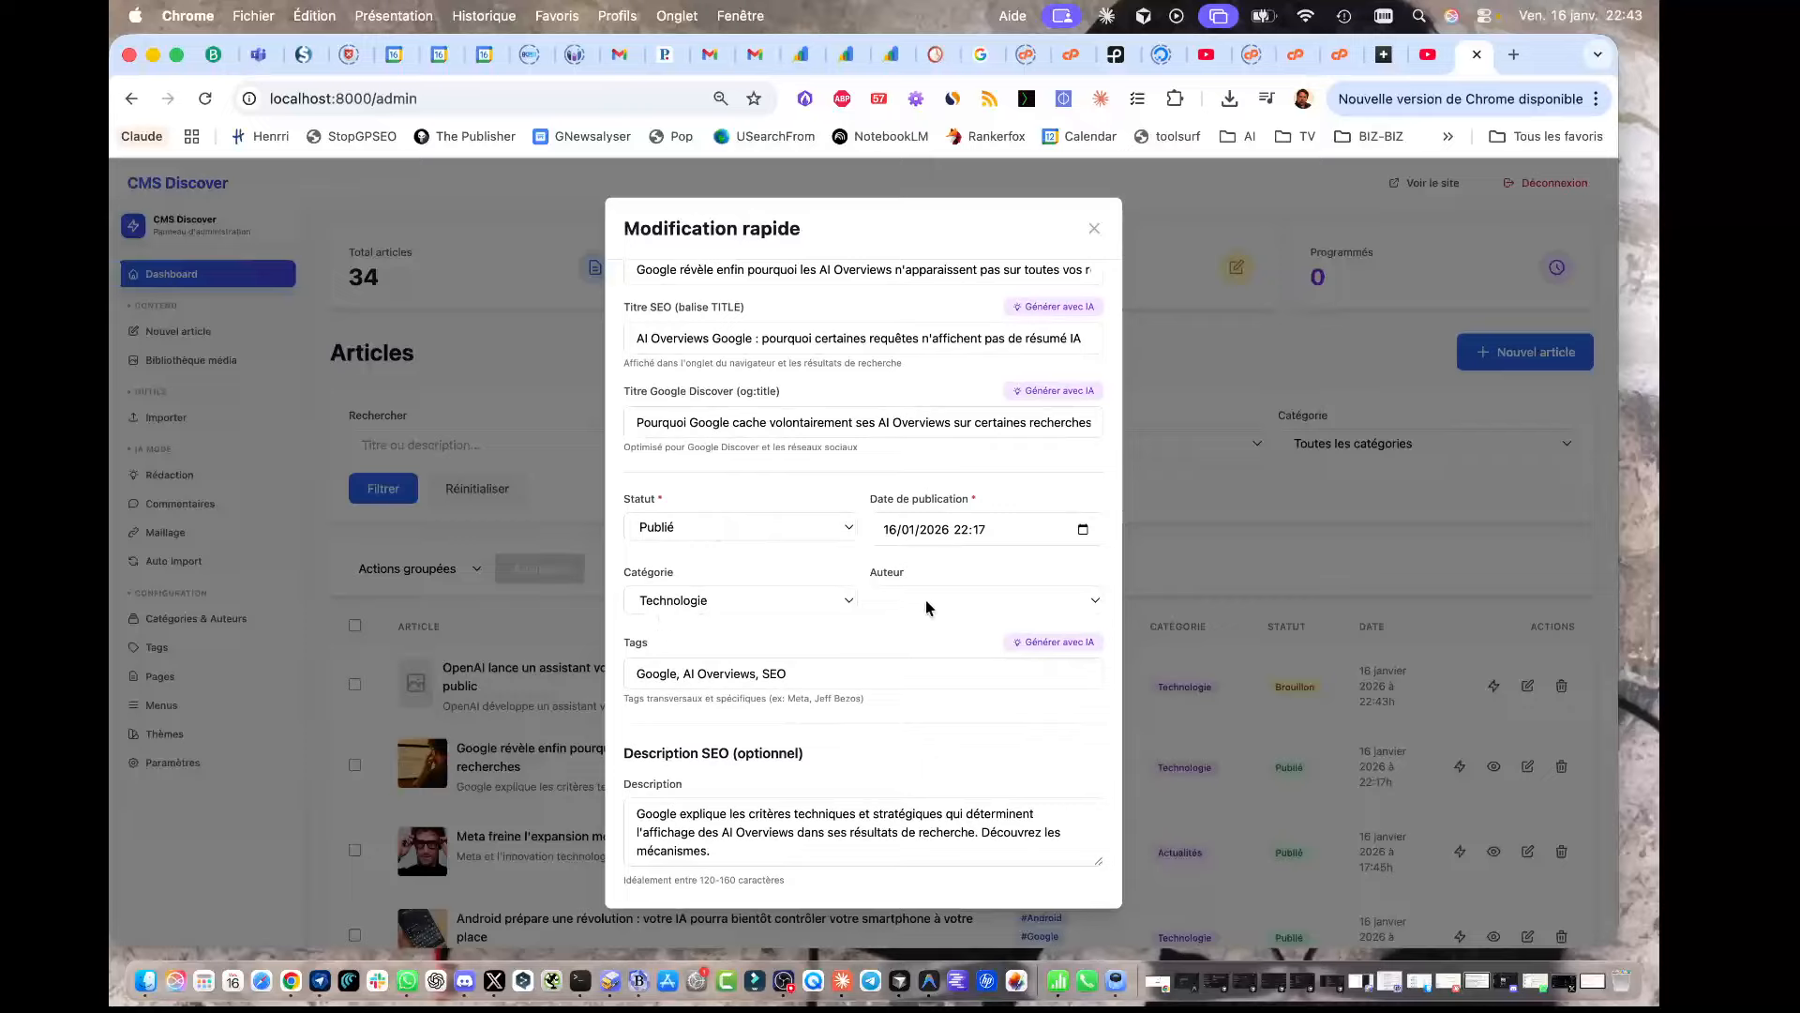
scroll(903, 639, down, 2)
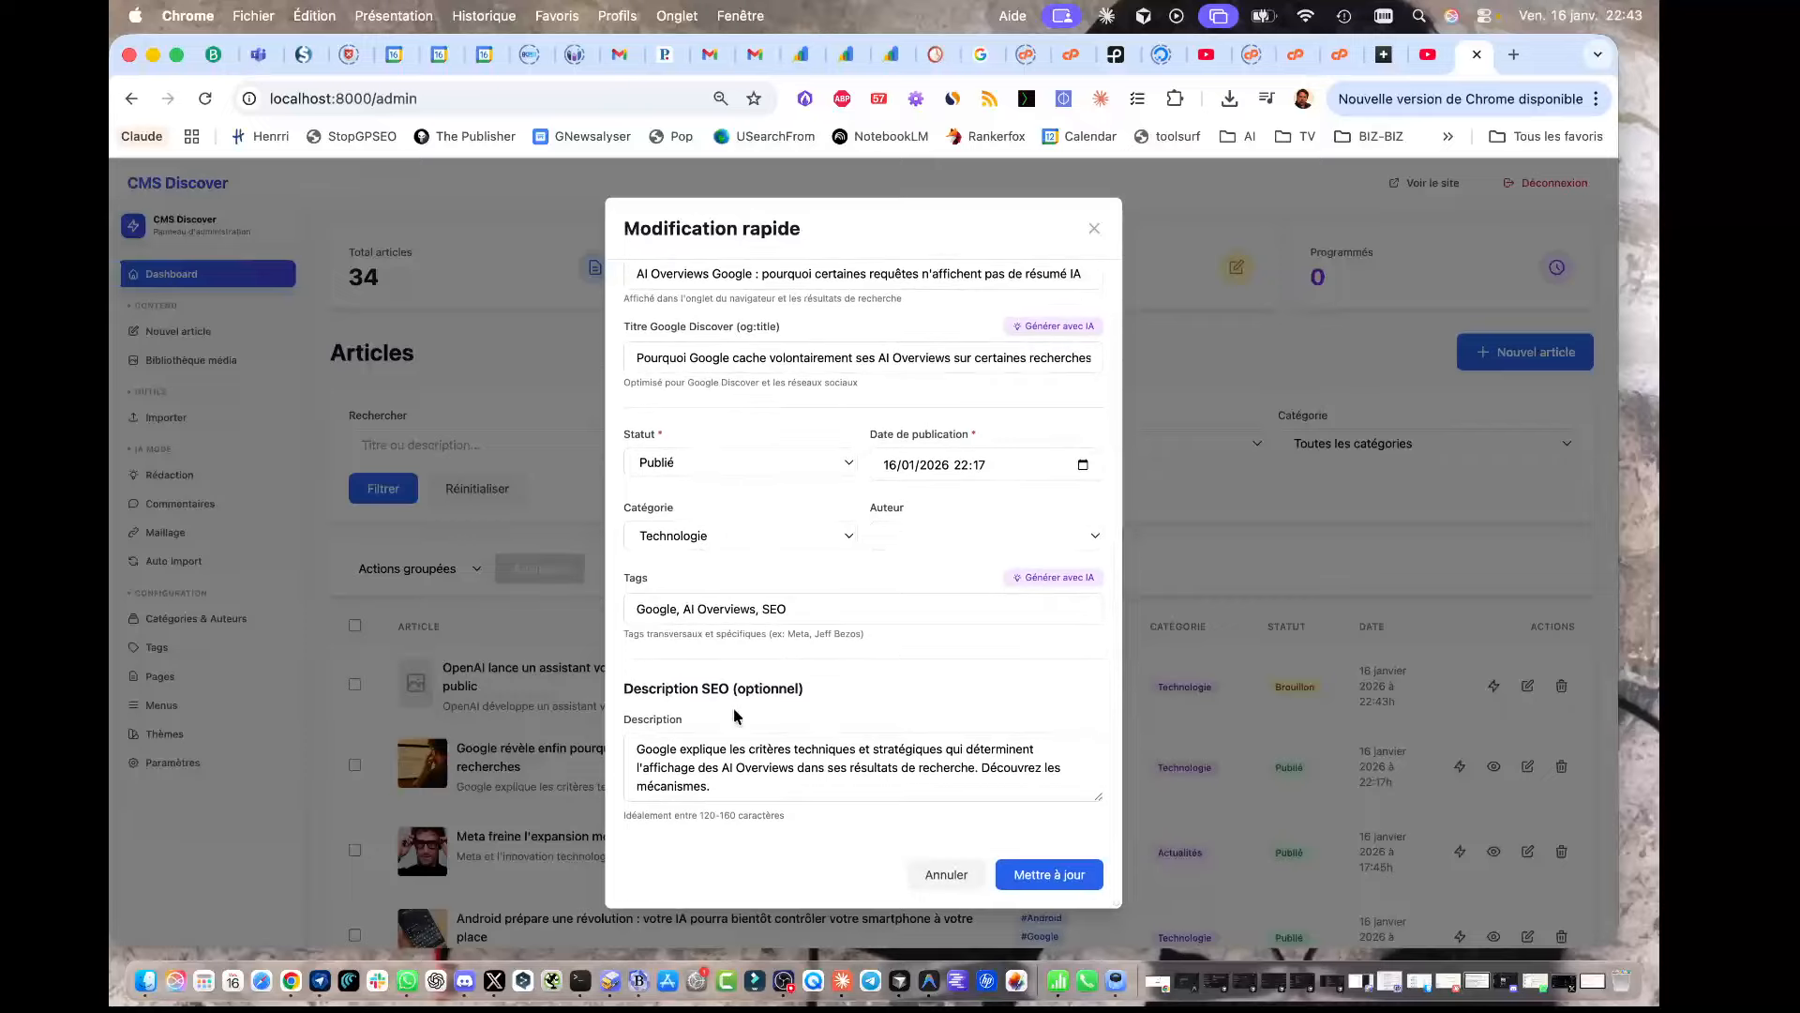
click(957, 877)
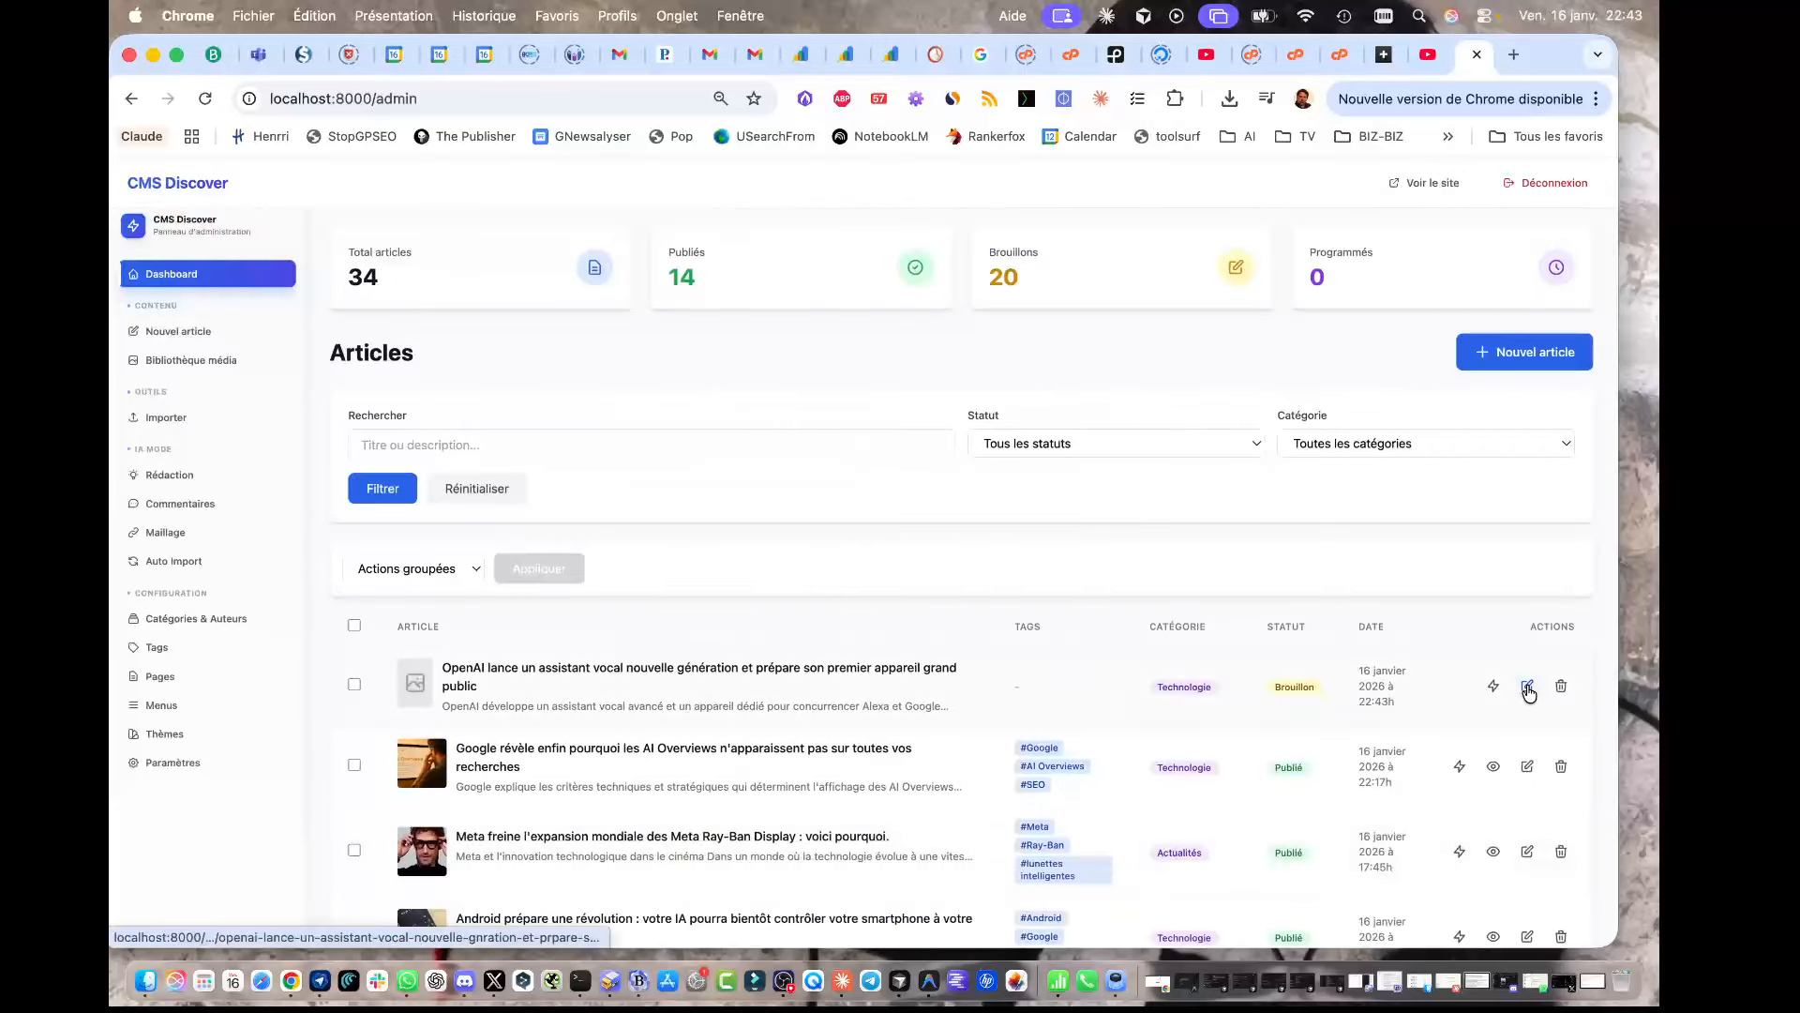
Step: Open the new OpenAI voice assistant draft in the full editor and try to update it without a publication date
click(1528, 687)
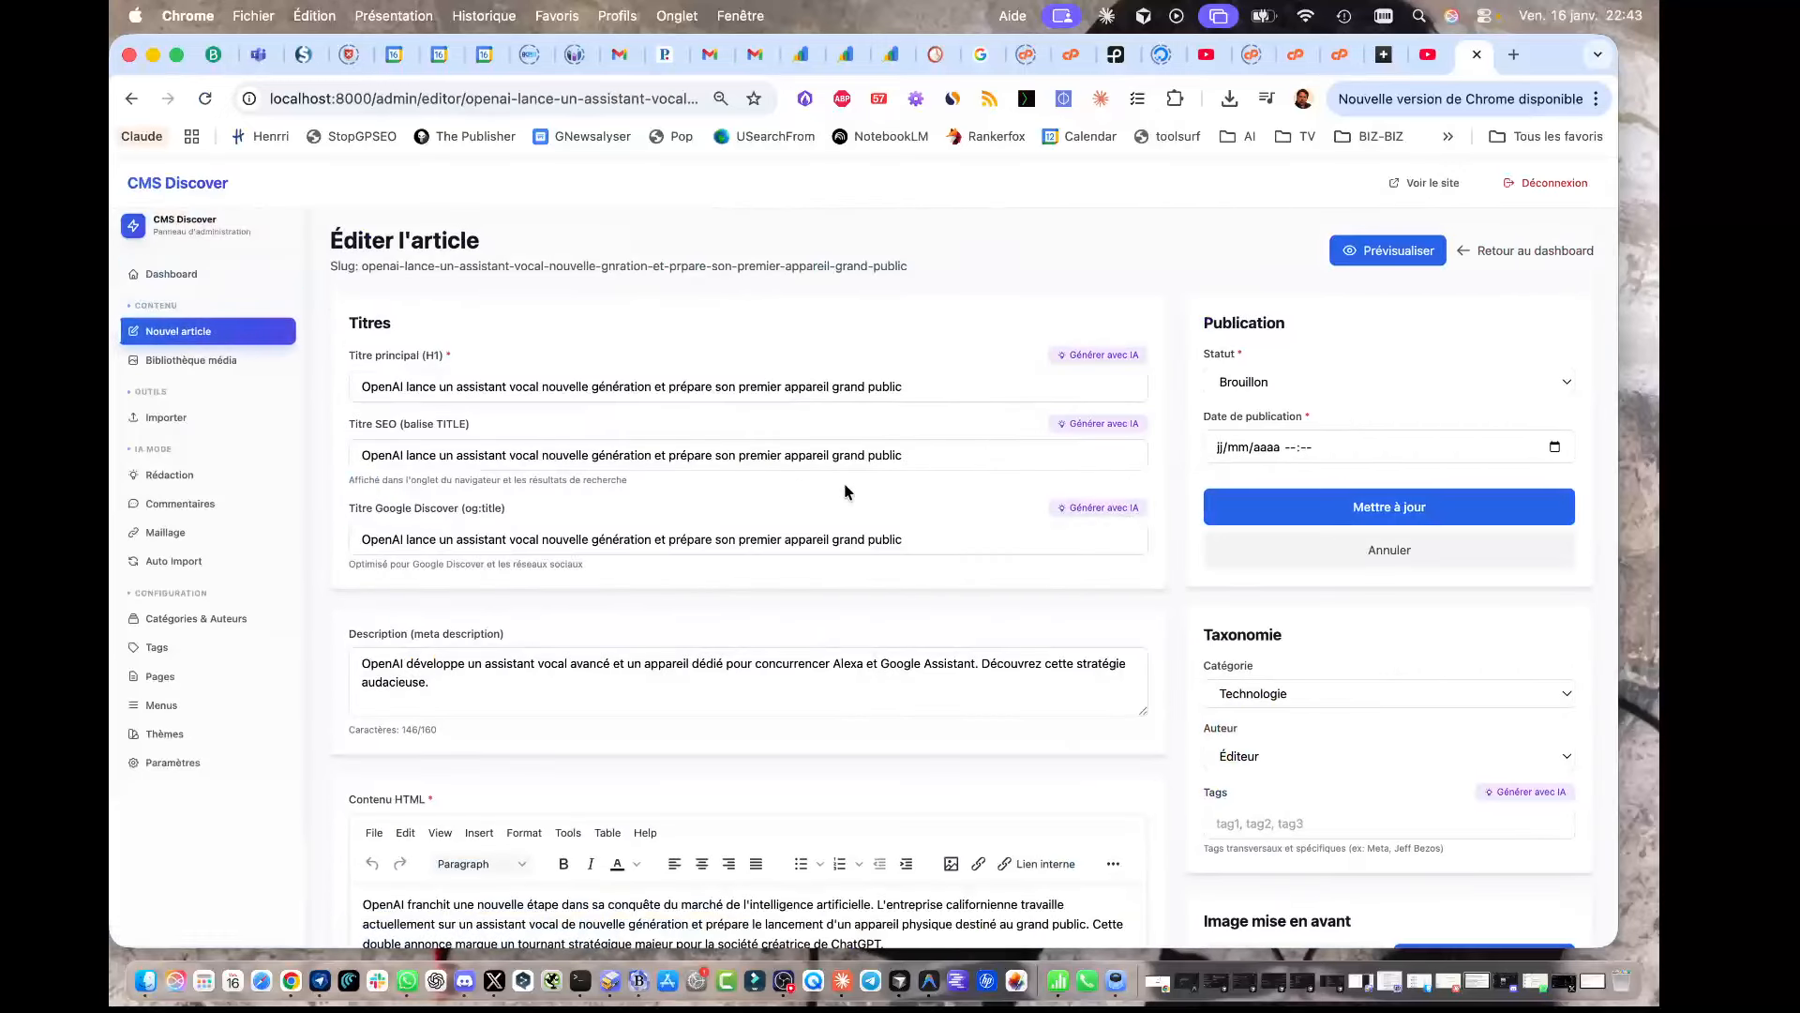
click(1555, 449)
key(Escape)
click(1555, 449)
click(1315, 673)
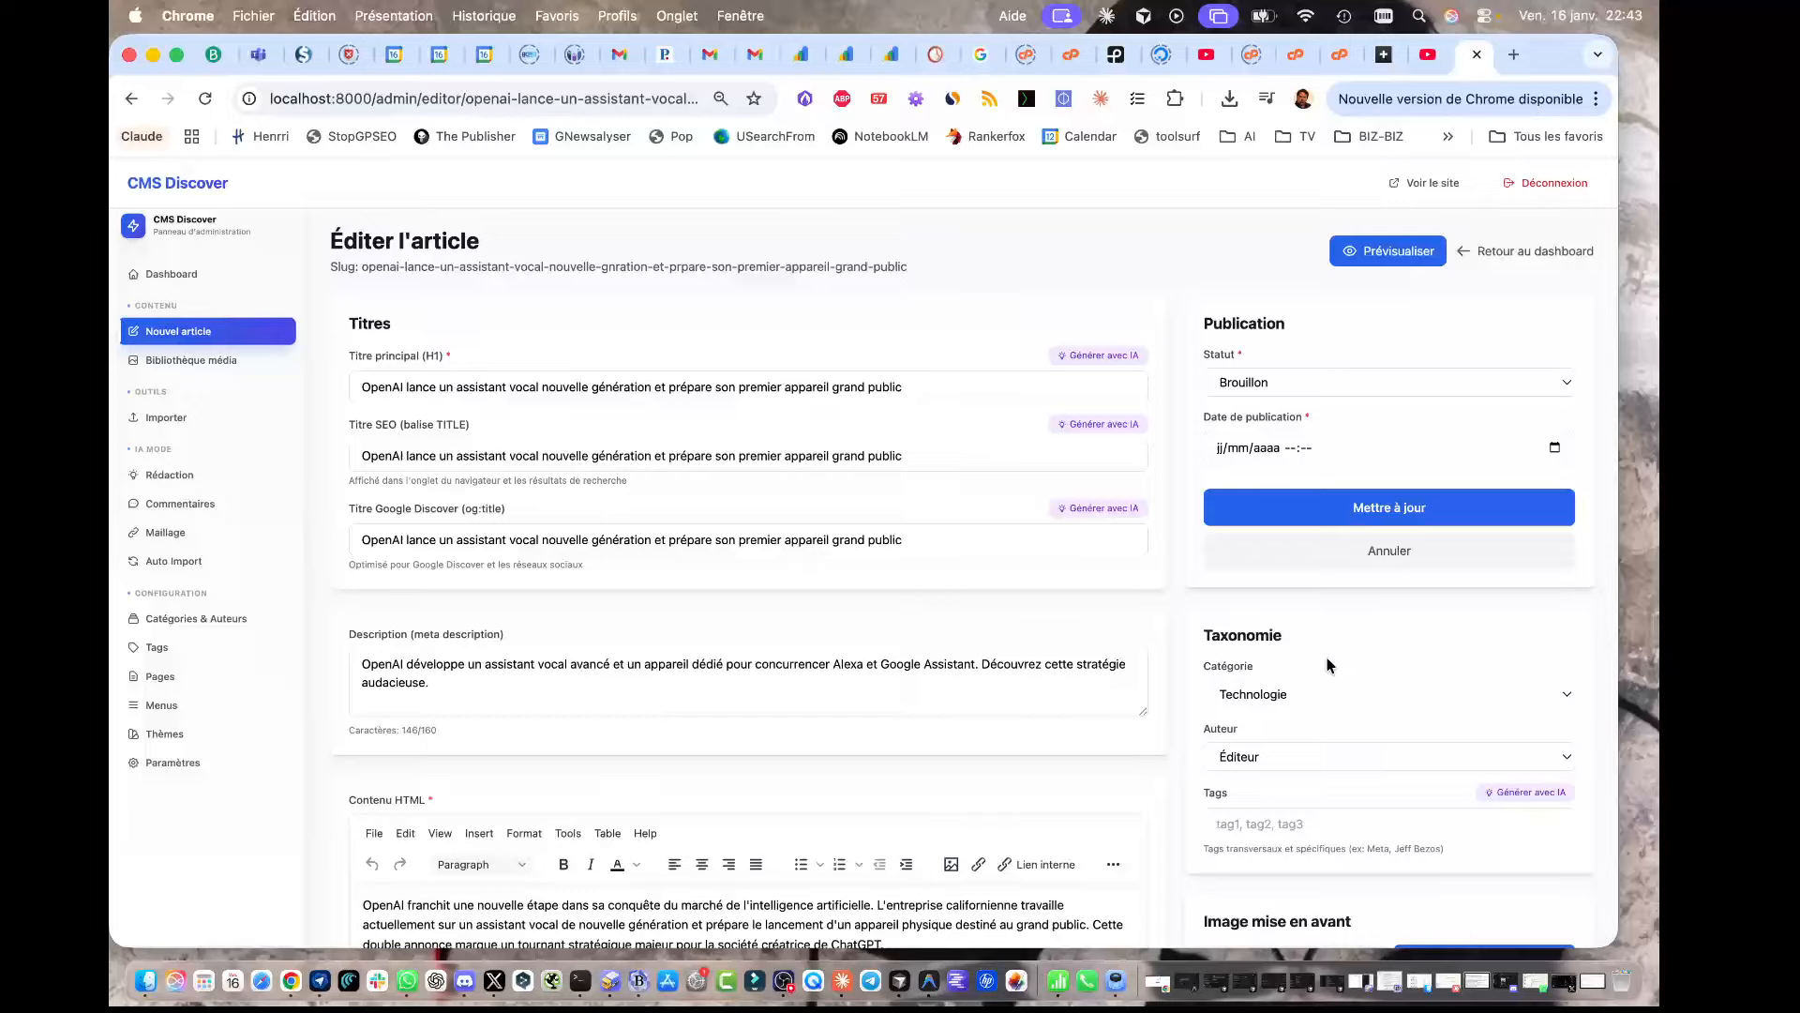
click(1359, 511)
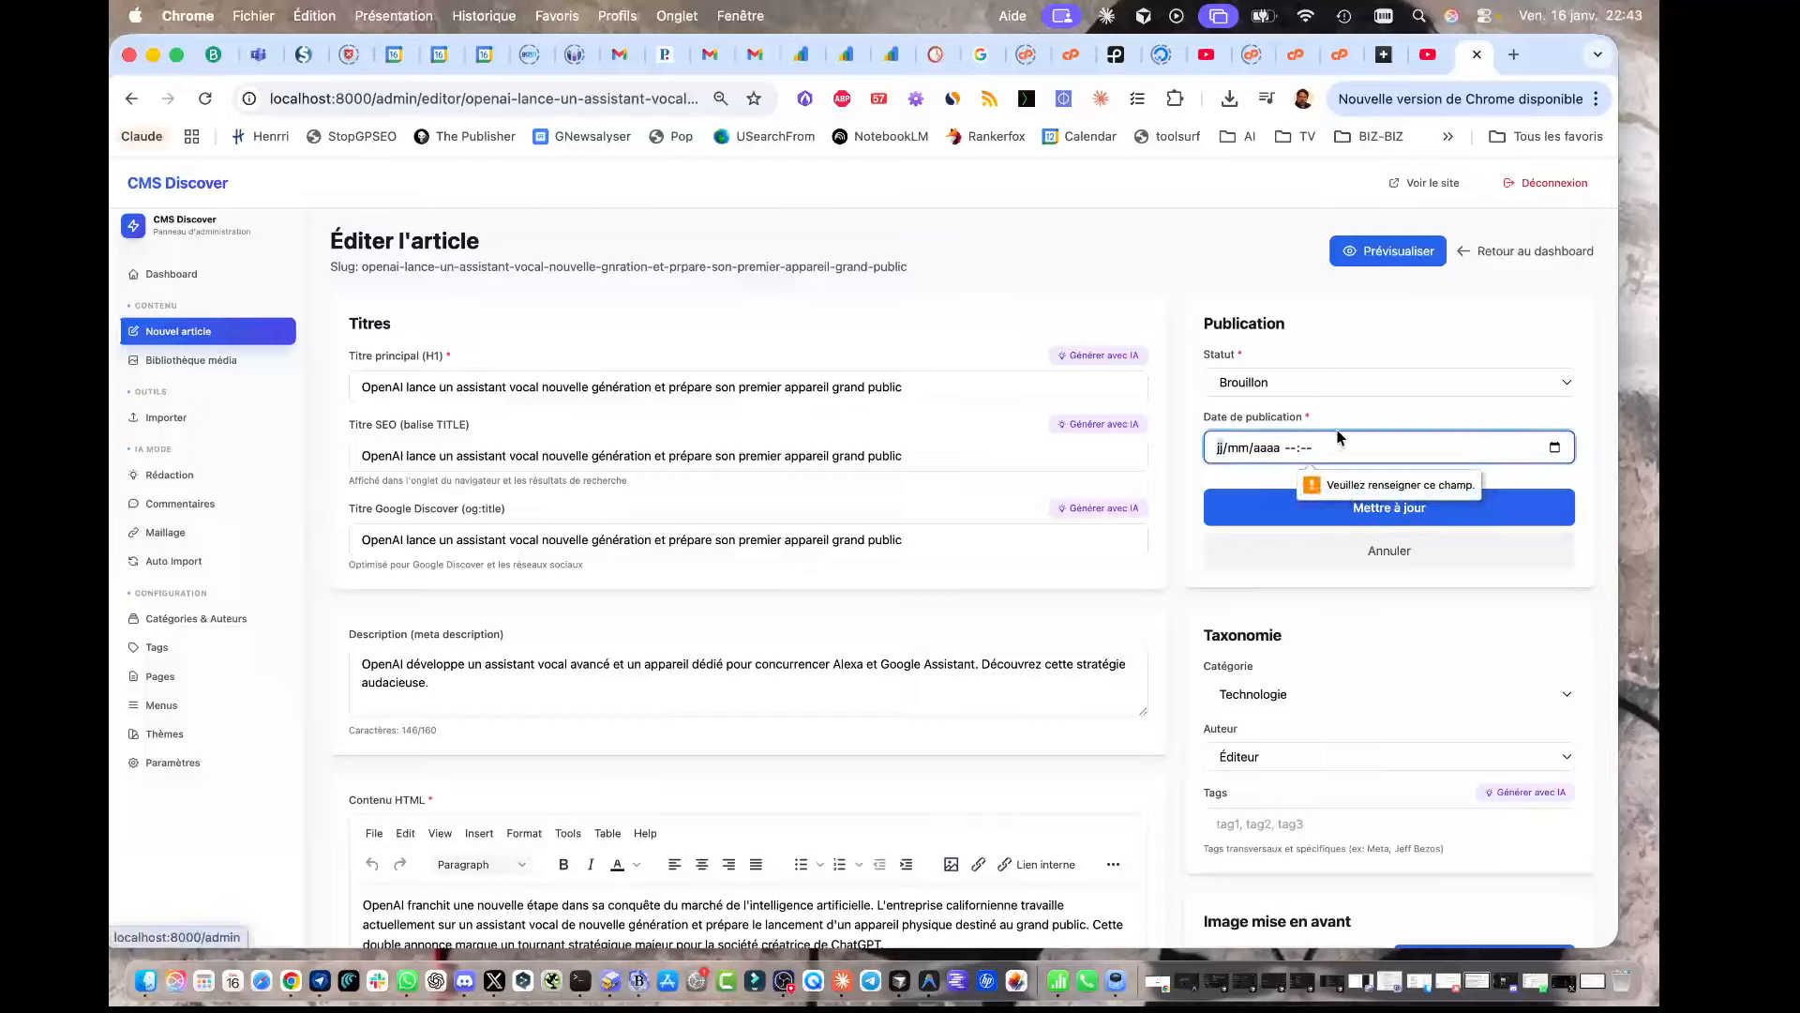
Step: Set the draft's publication date to today, 16/01/2026 22:43, and update the article
click(1555, 449)
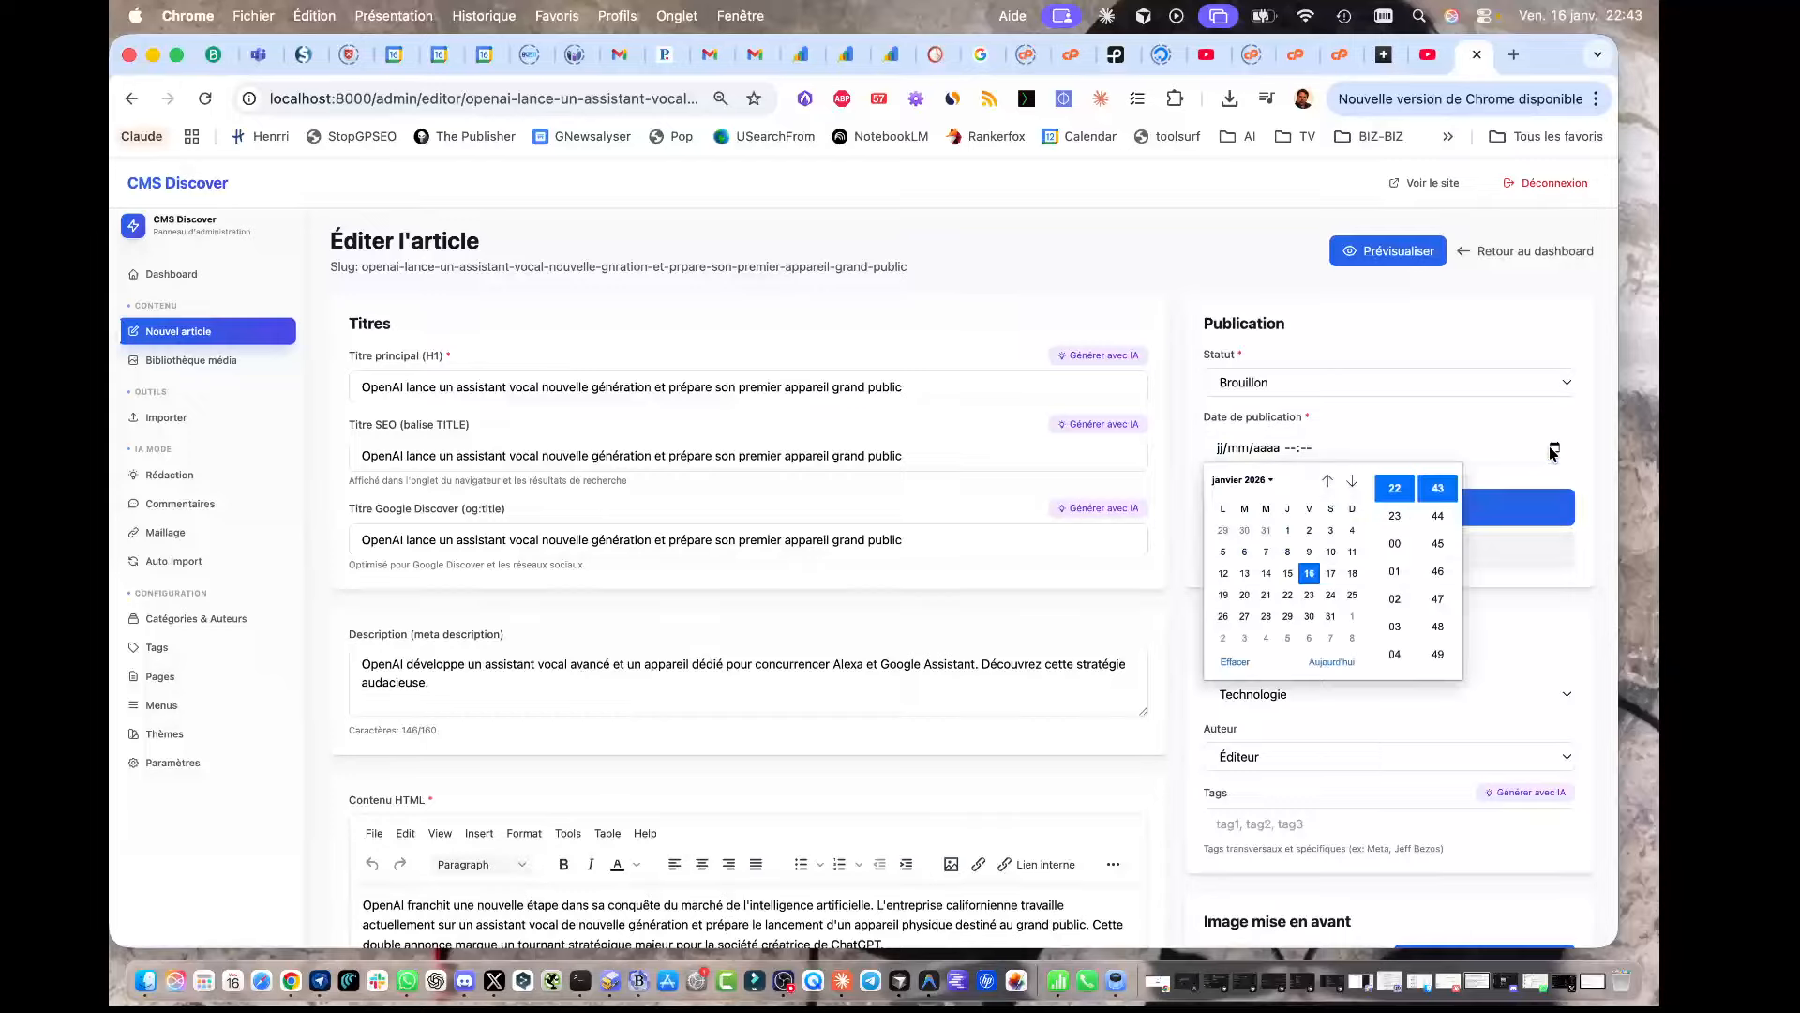
click(1331, 663)
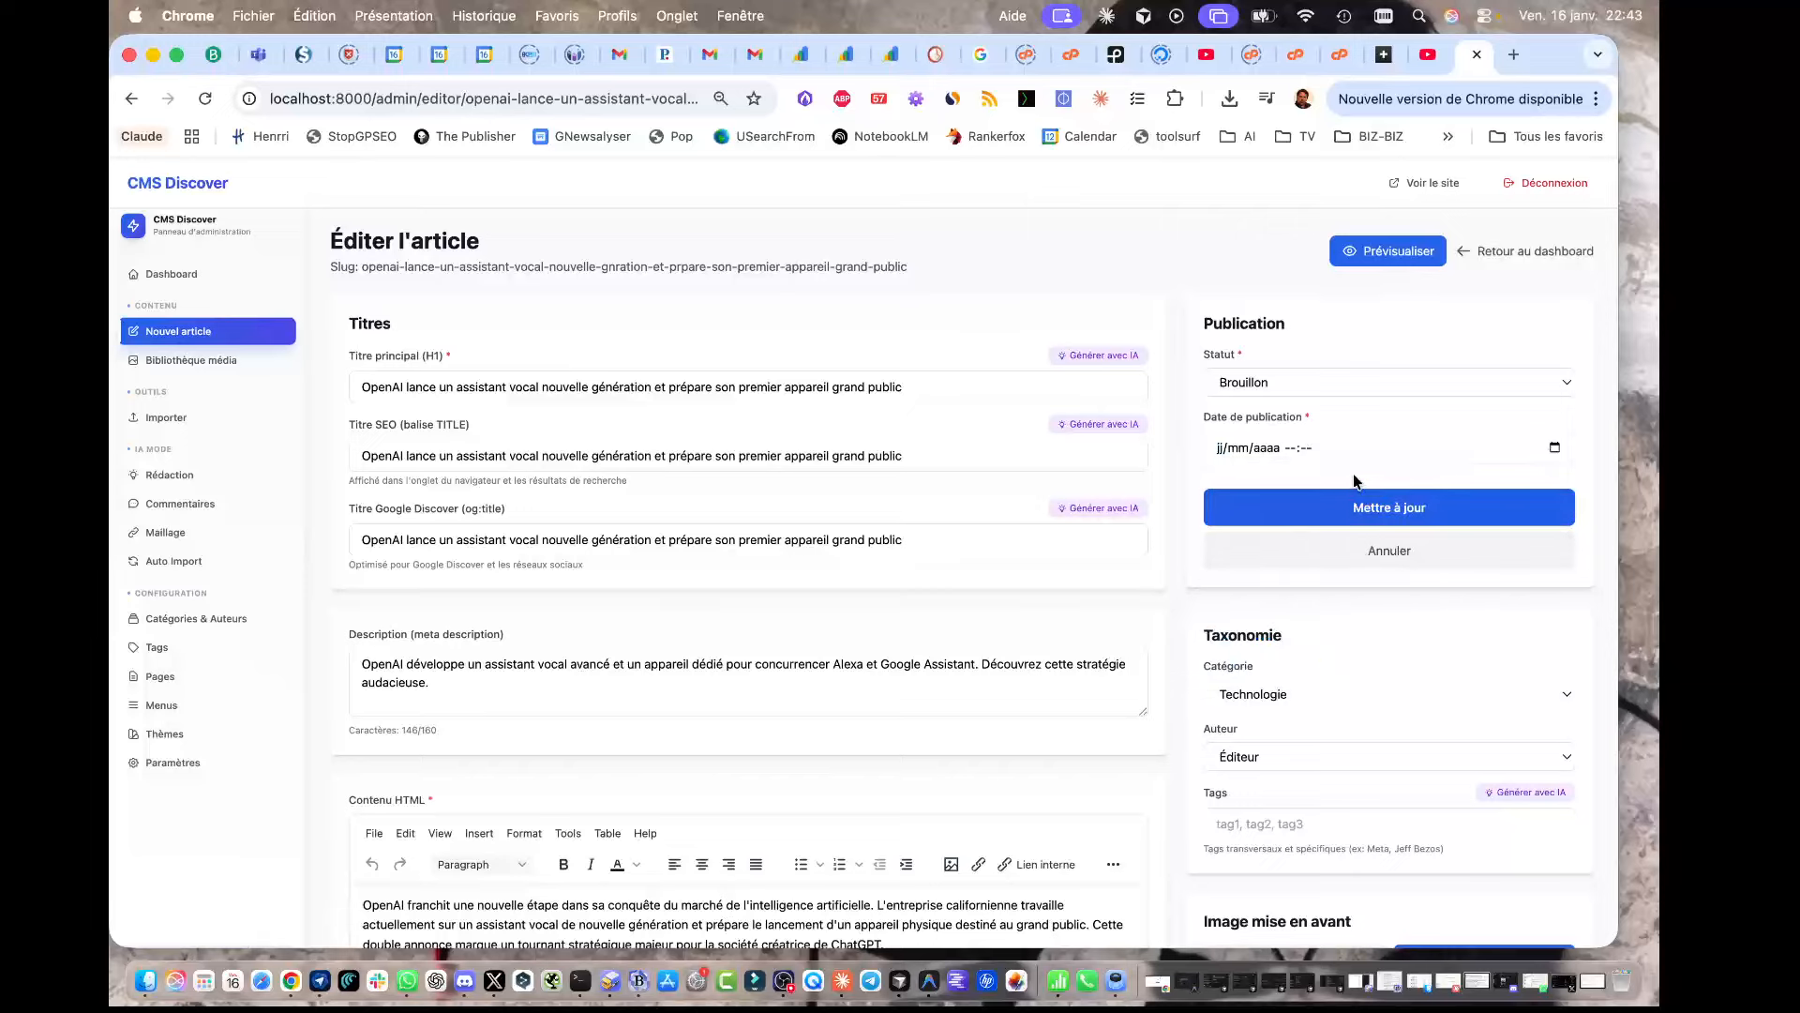
scroll(1353, 482, down, 1)
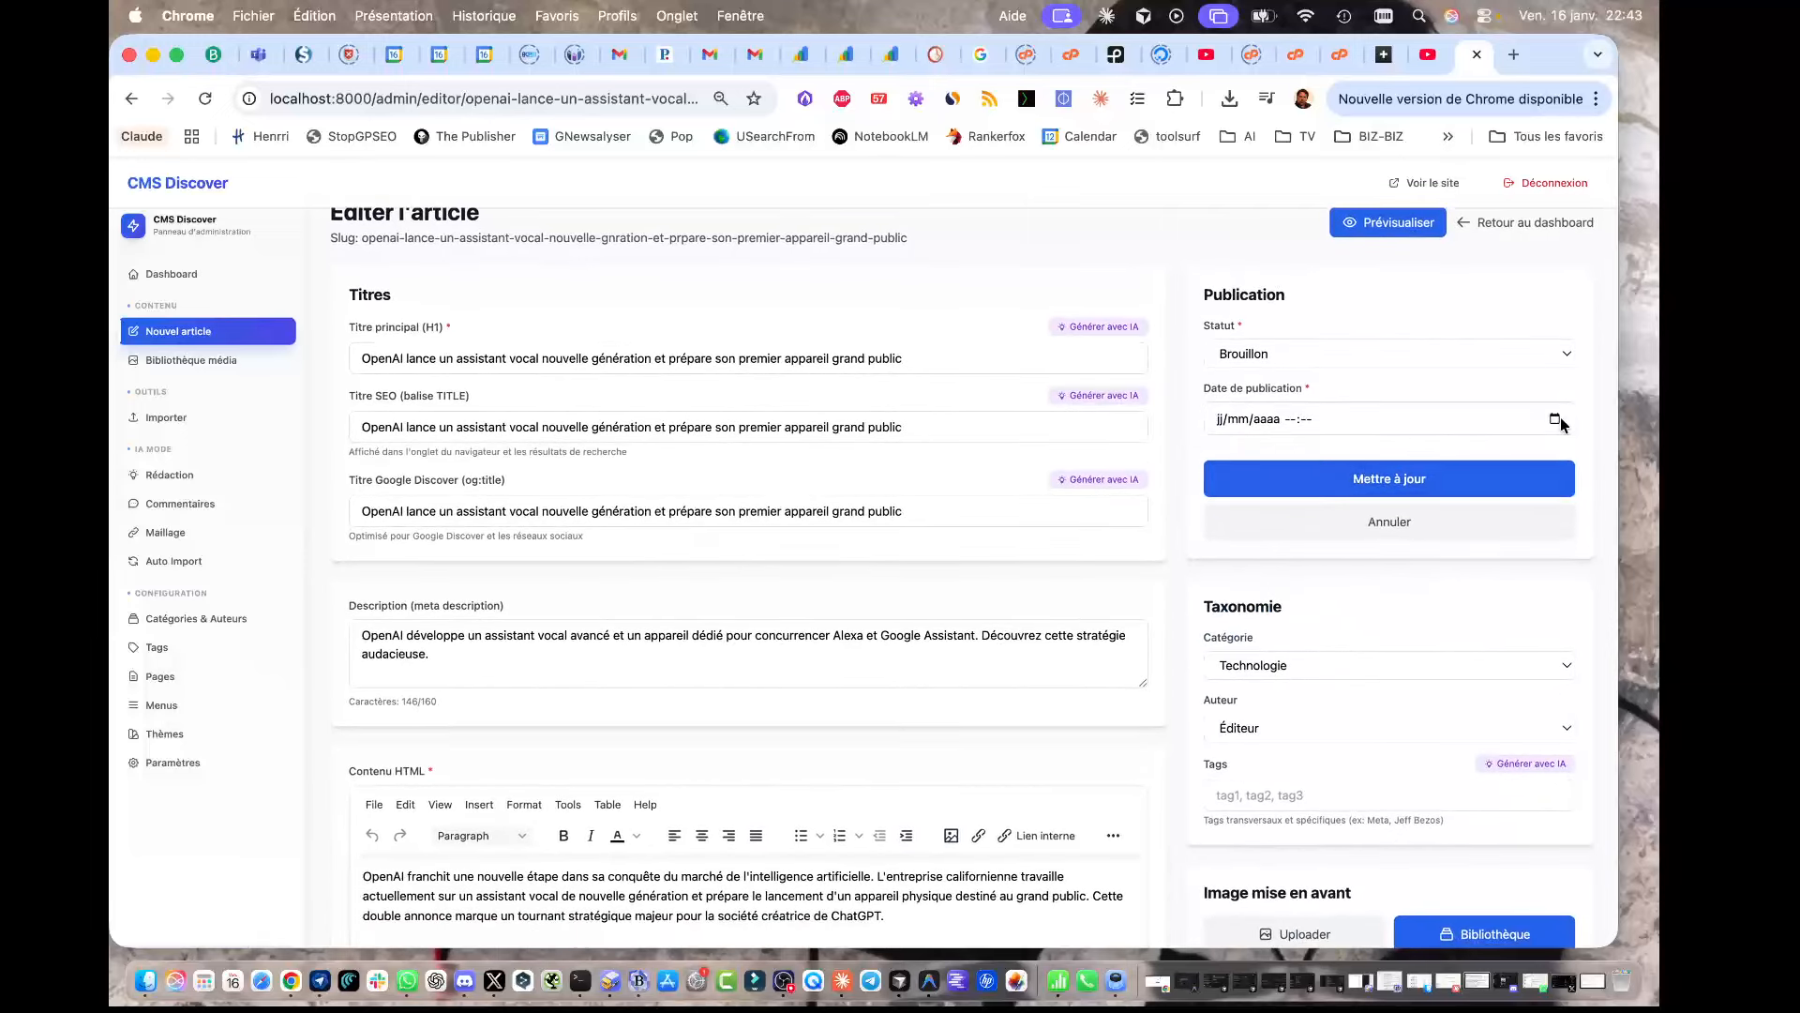
click(1558, 421)
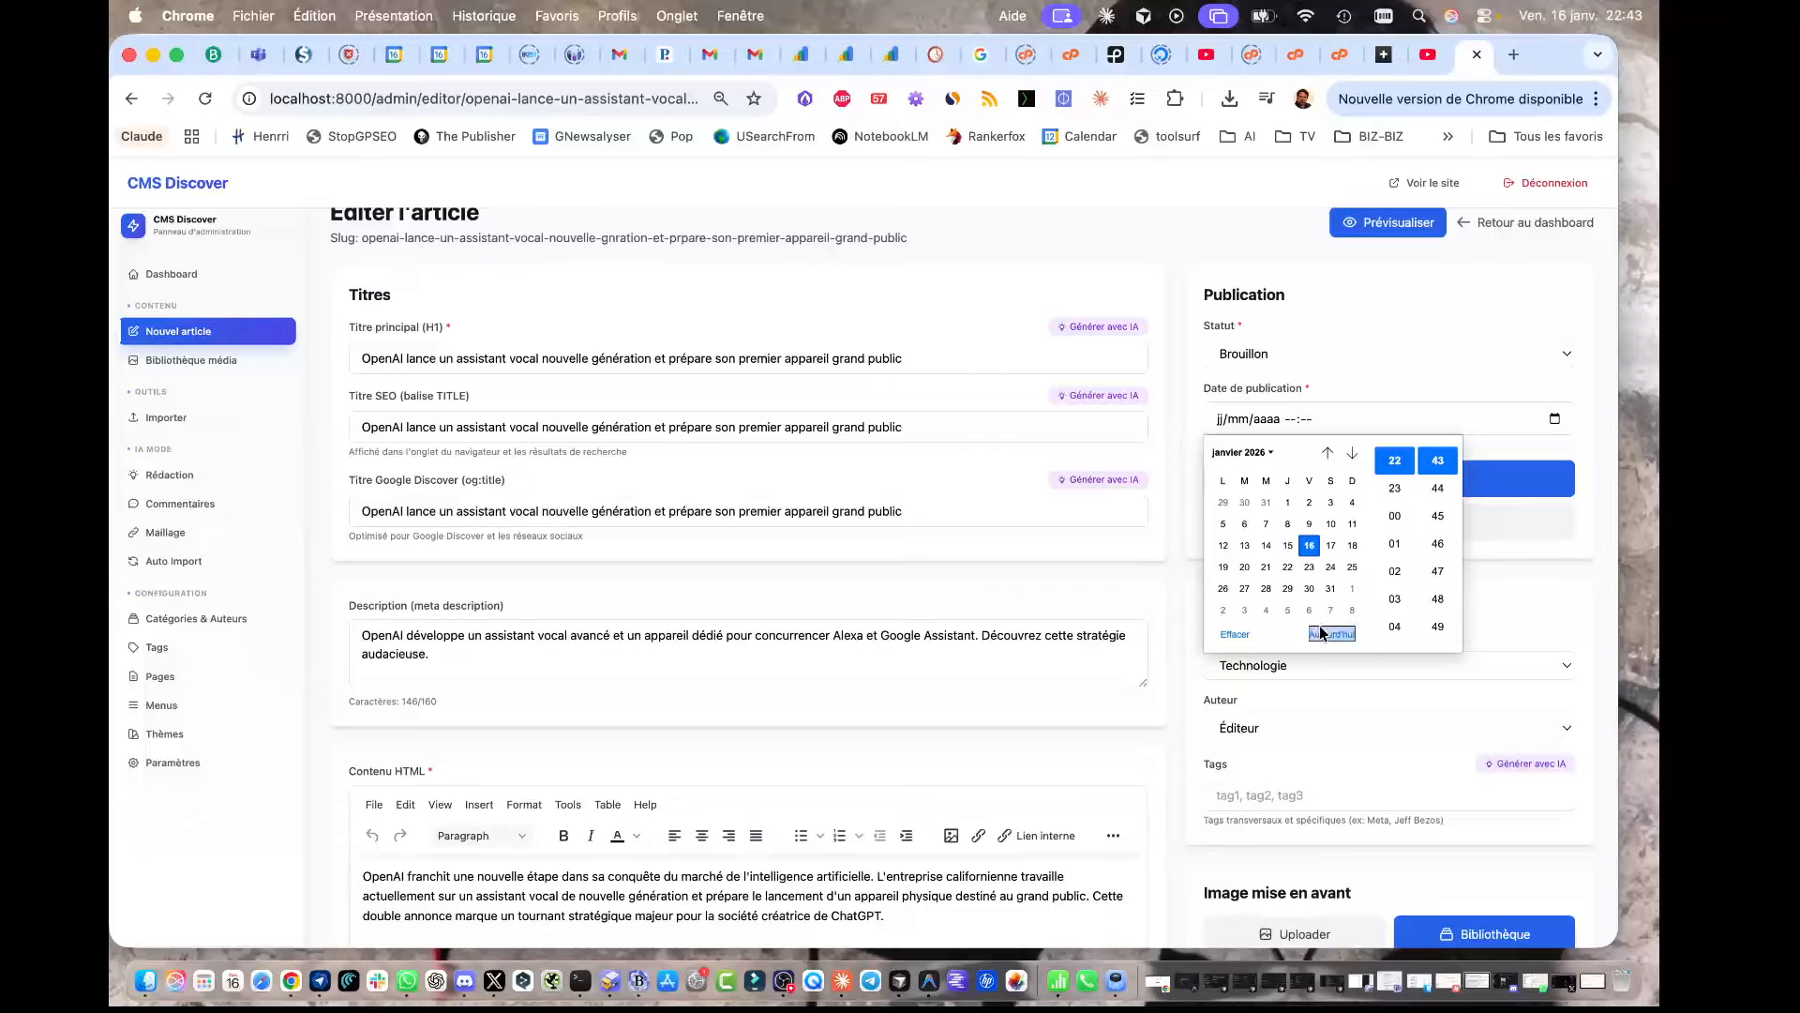
click(1322, 633)
click(1510, 480)
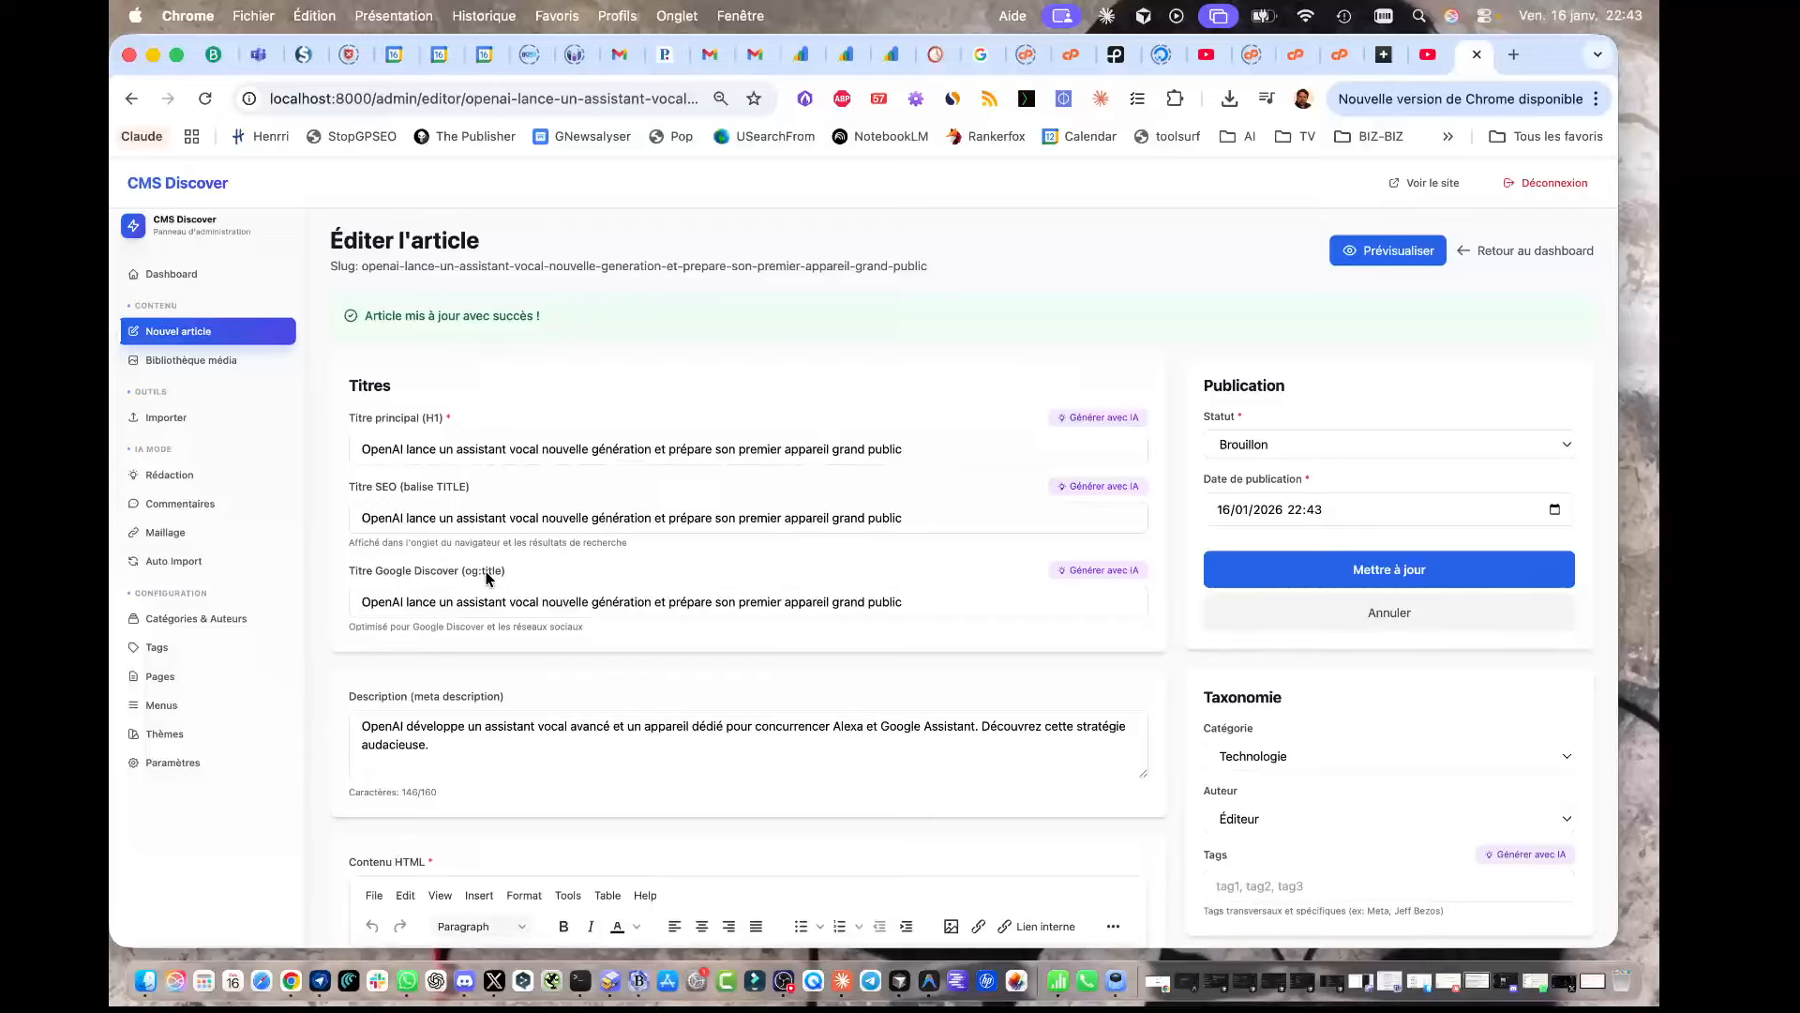
Step: Generate a new journalistic main title (H1) for the OpenAI article with AI
click(1095, 416)
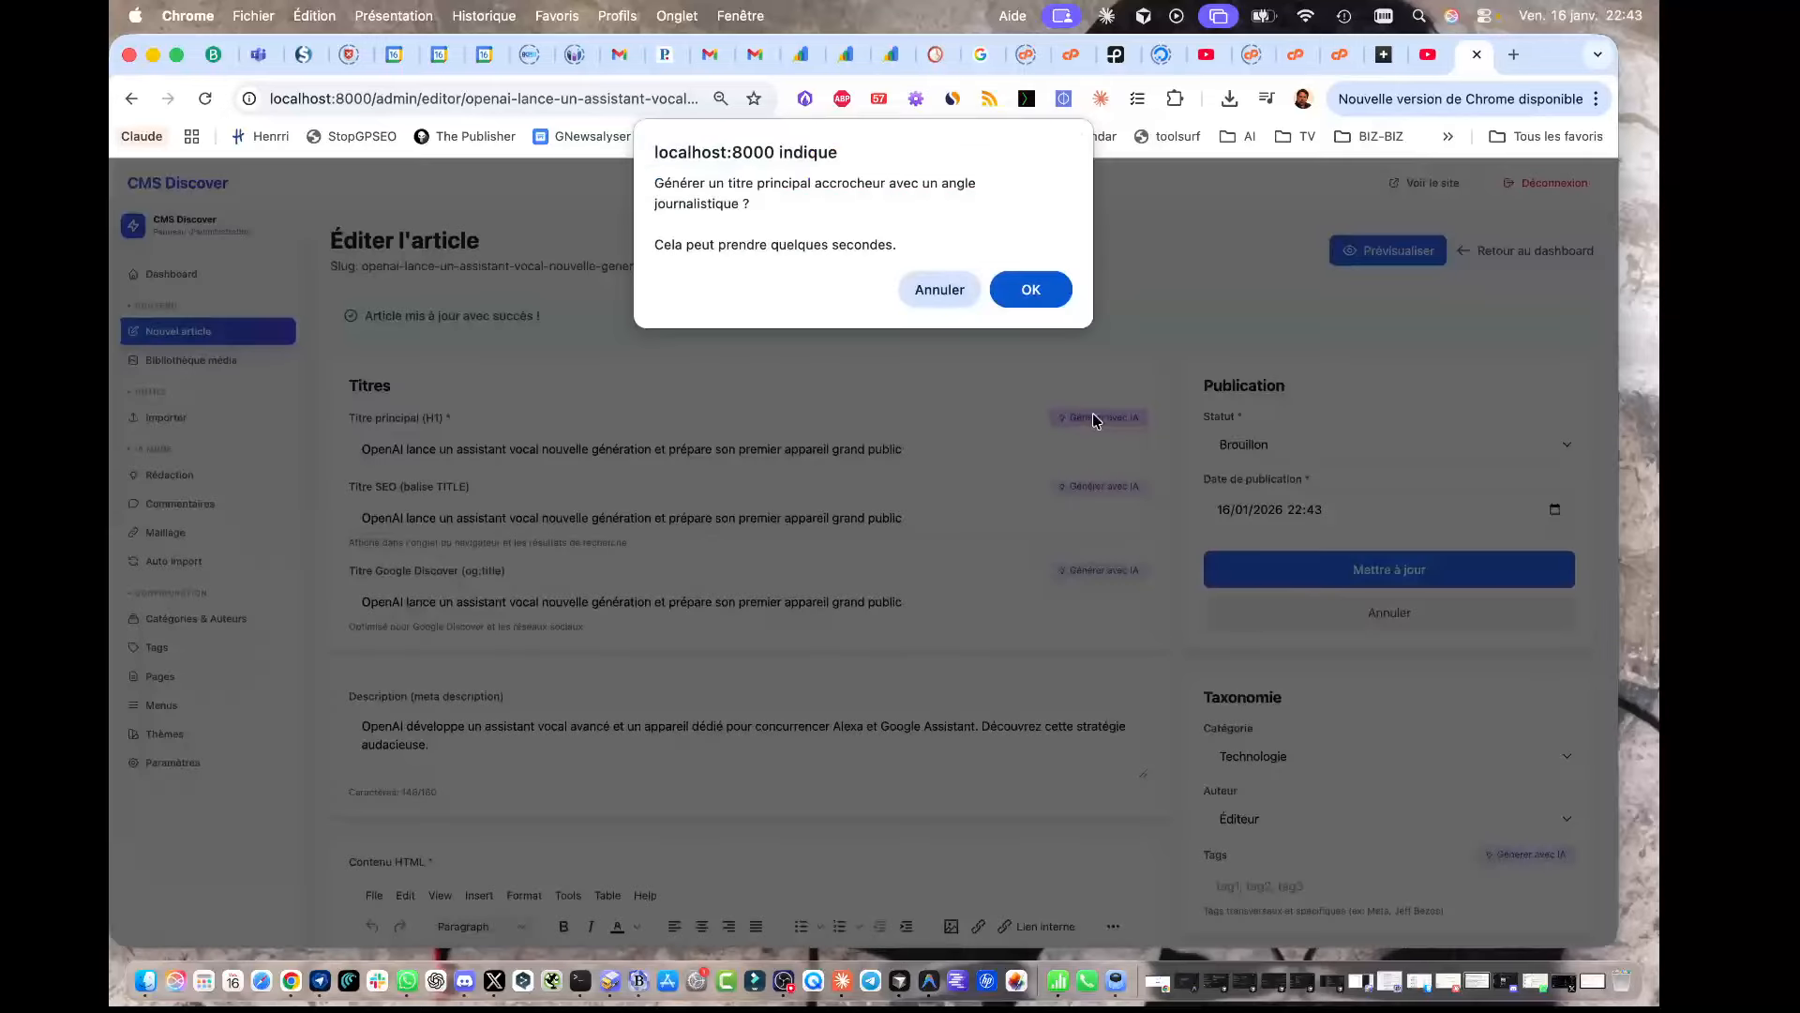
click(1005, 290)
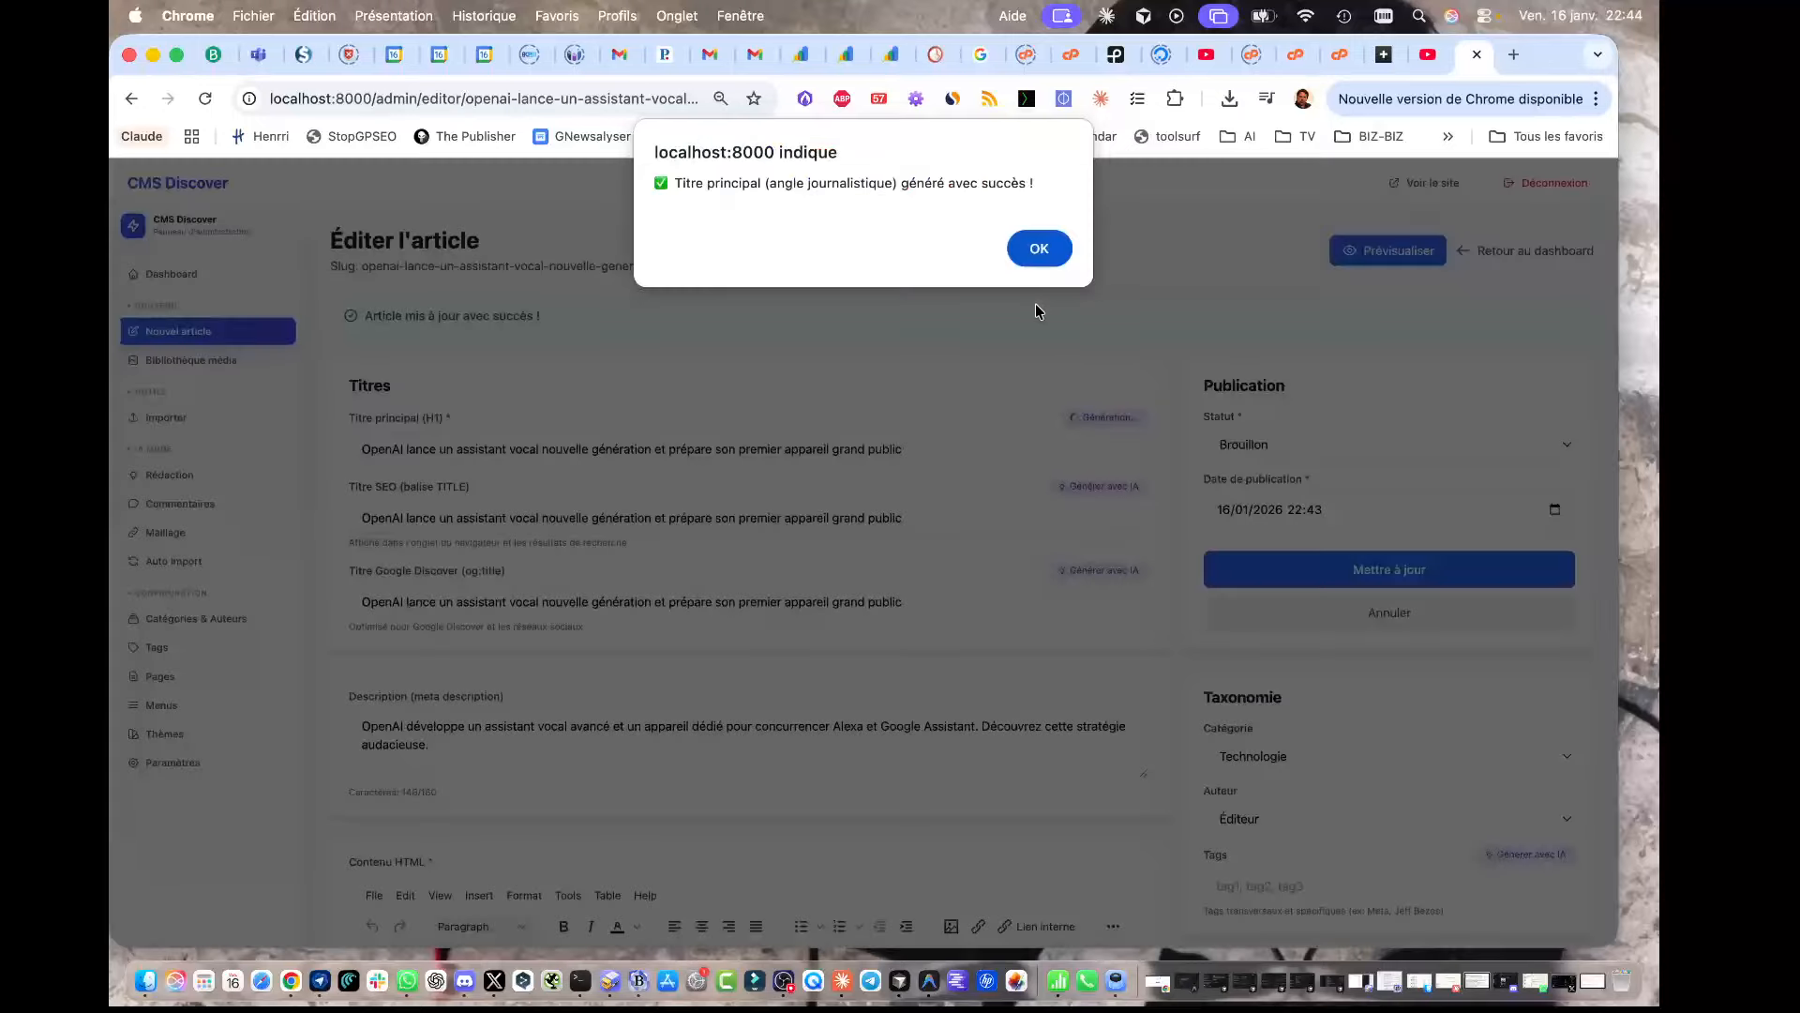
click(1037, 249)
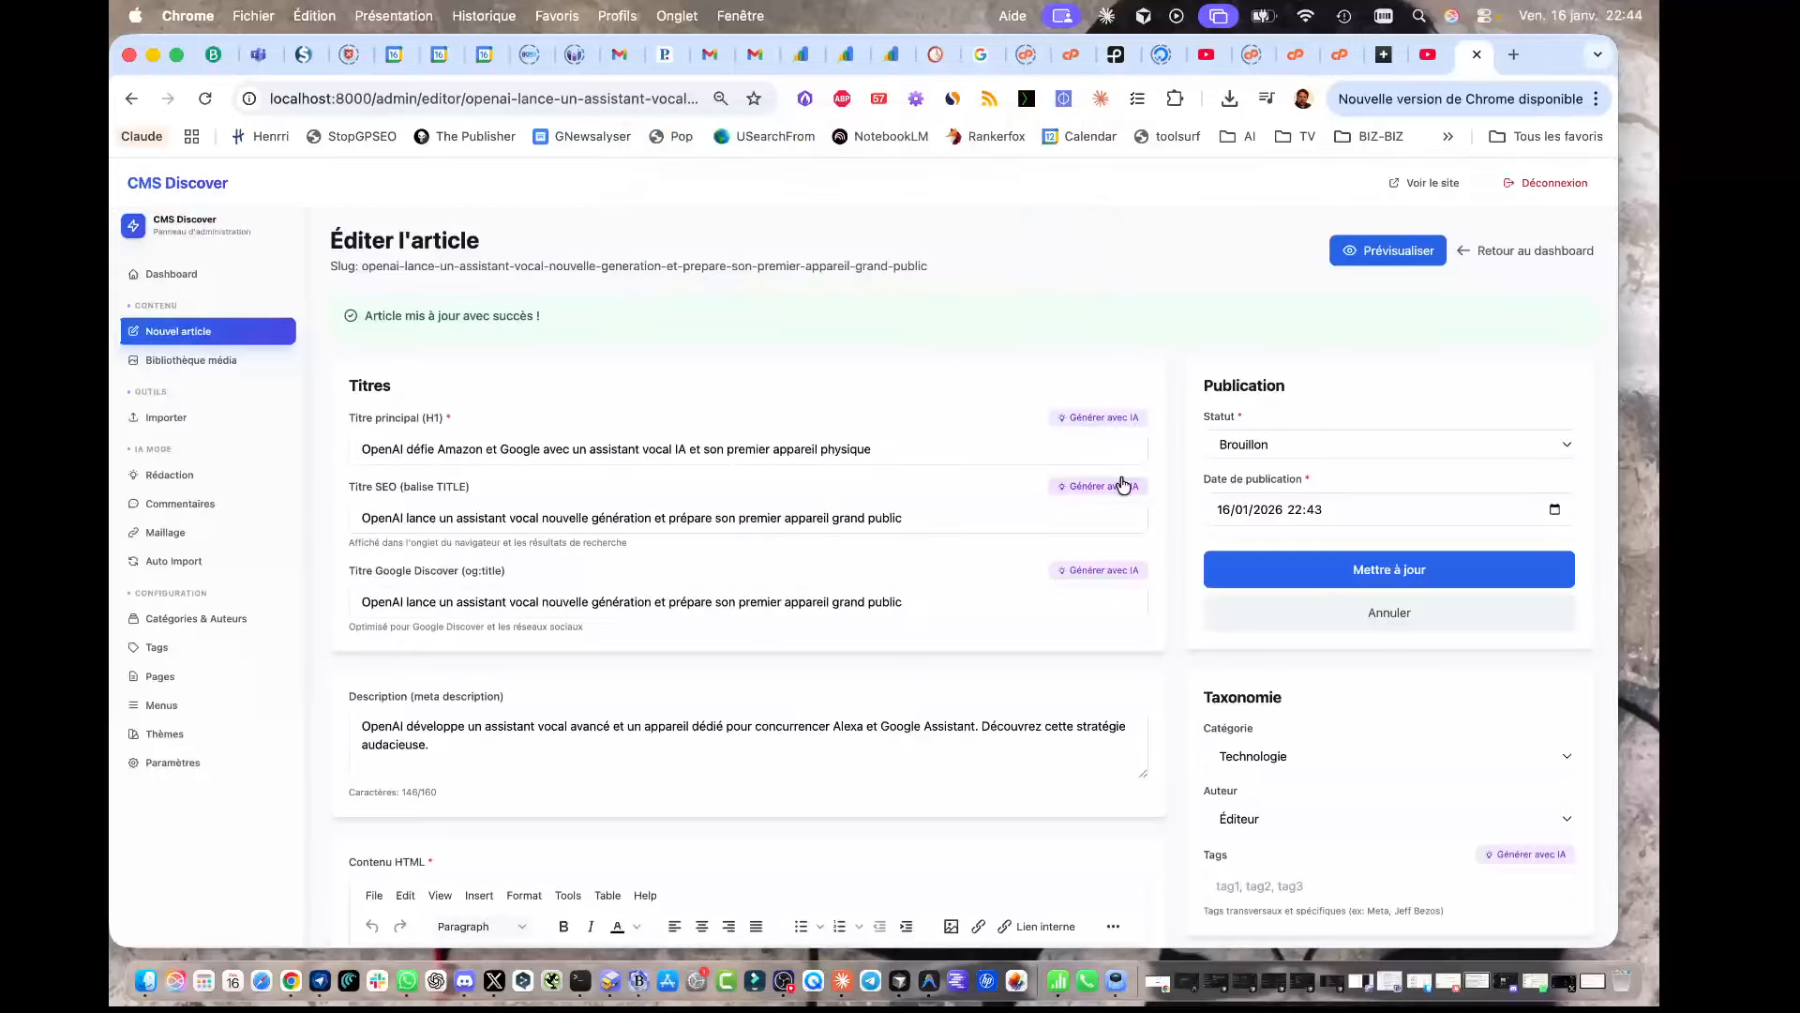
Step: Generate a new SEO title (TITLE tag) for the OpenAI article with AI
click(1118, 486)
click(1029, 270)
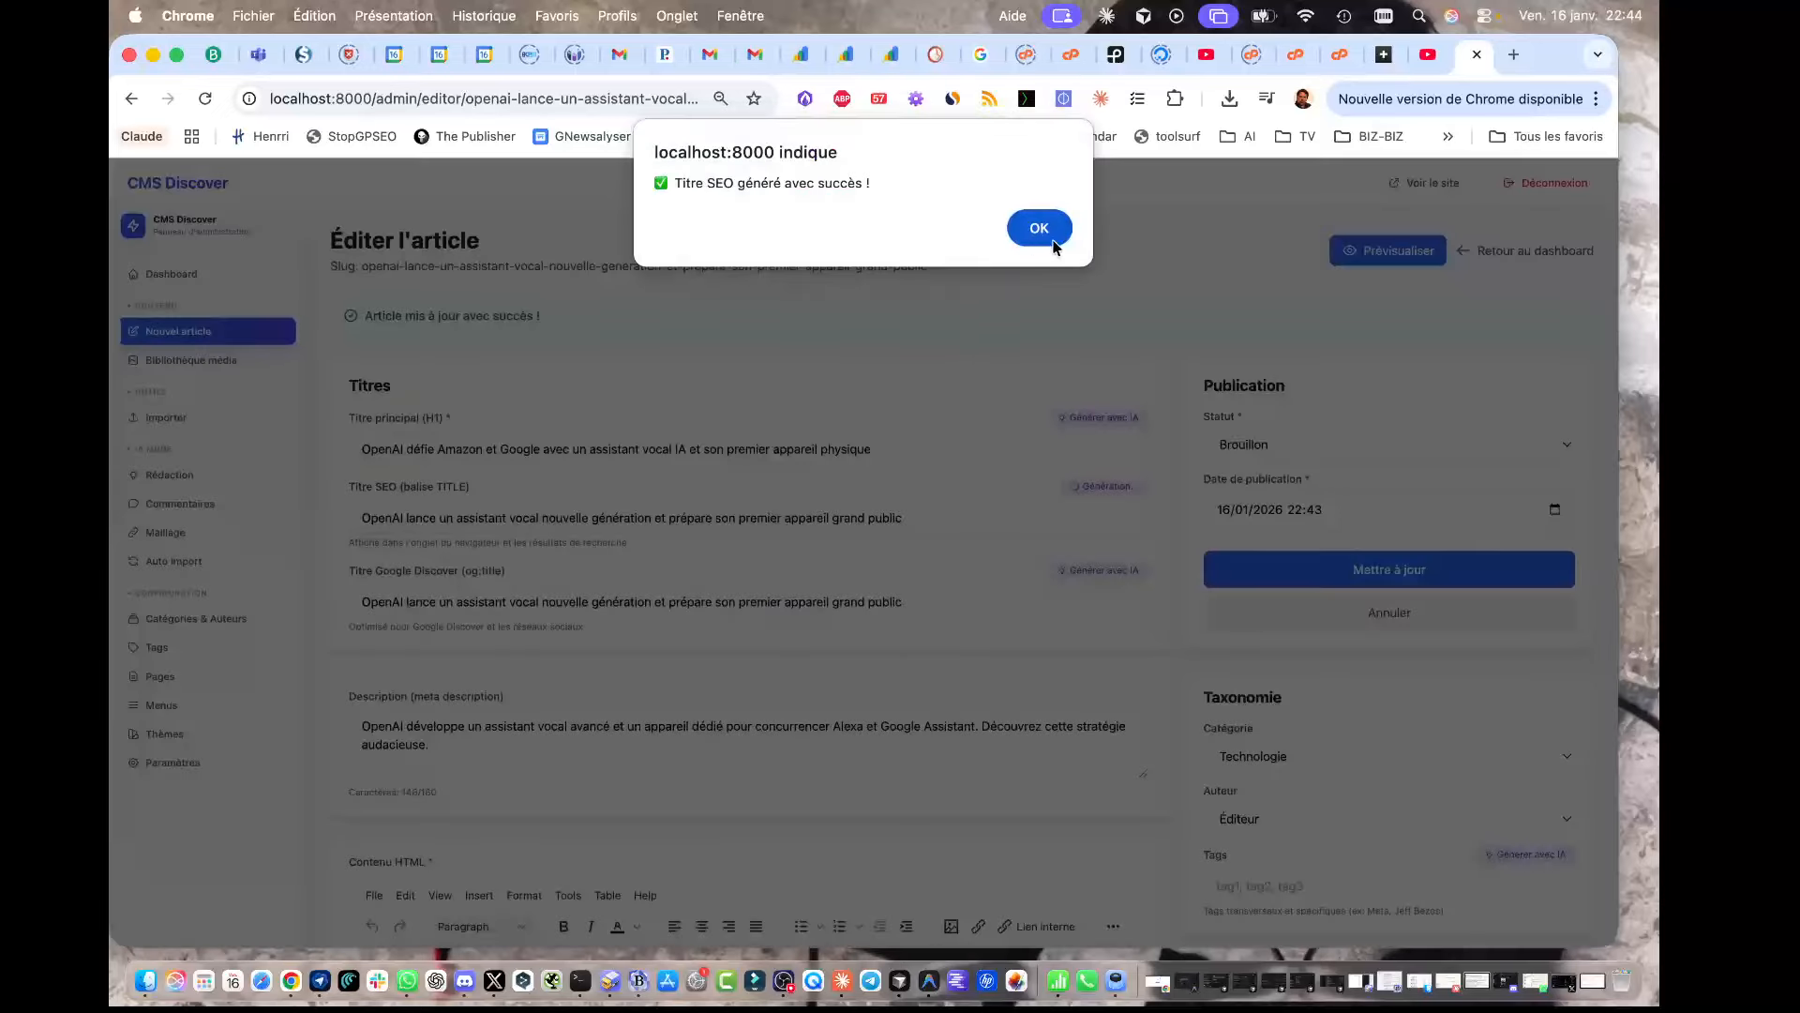
click(1043, 225)
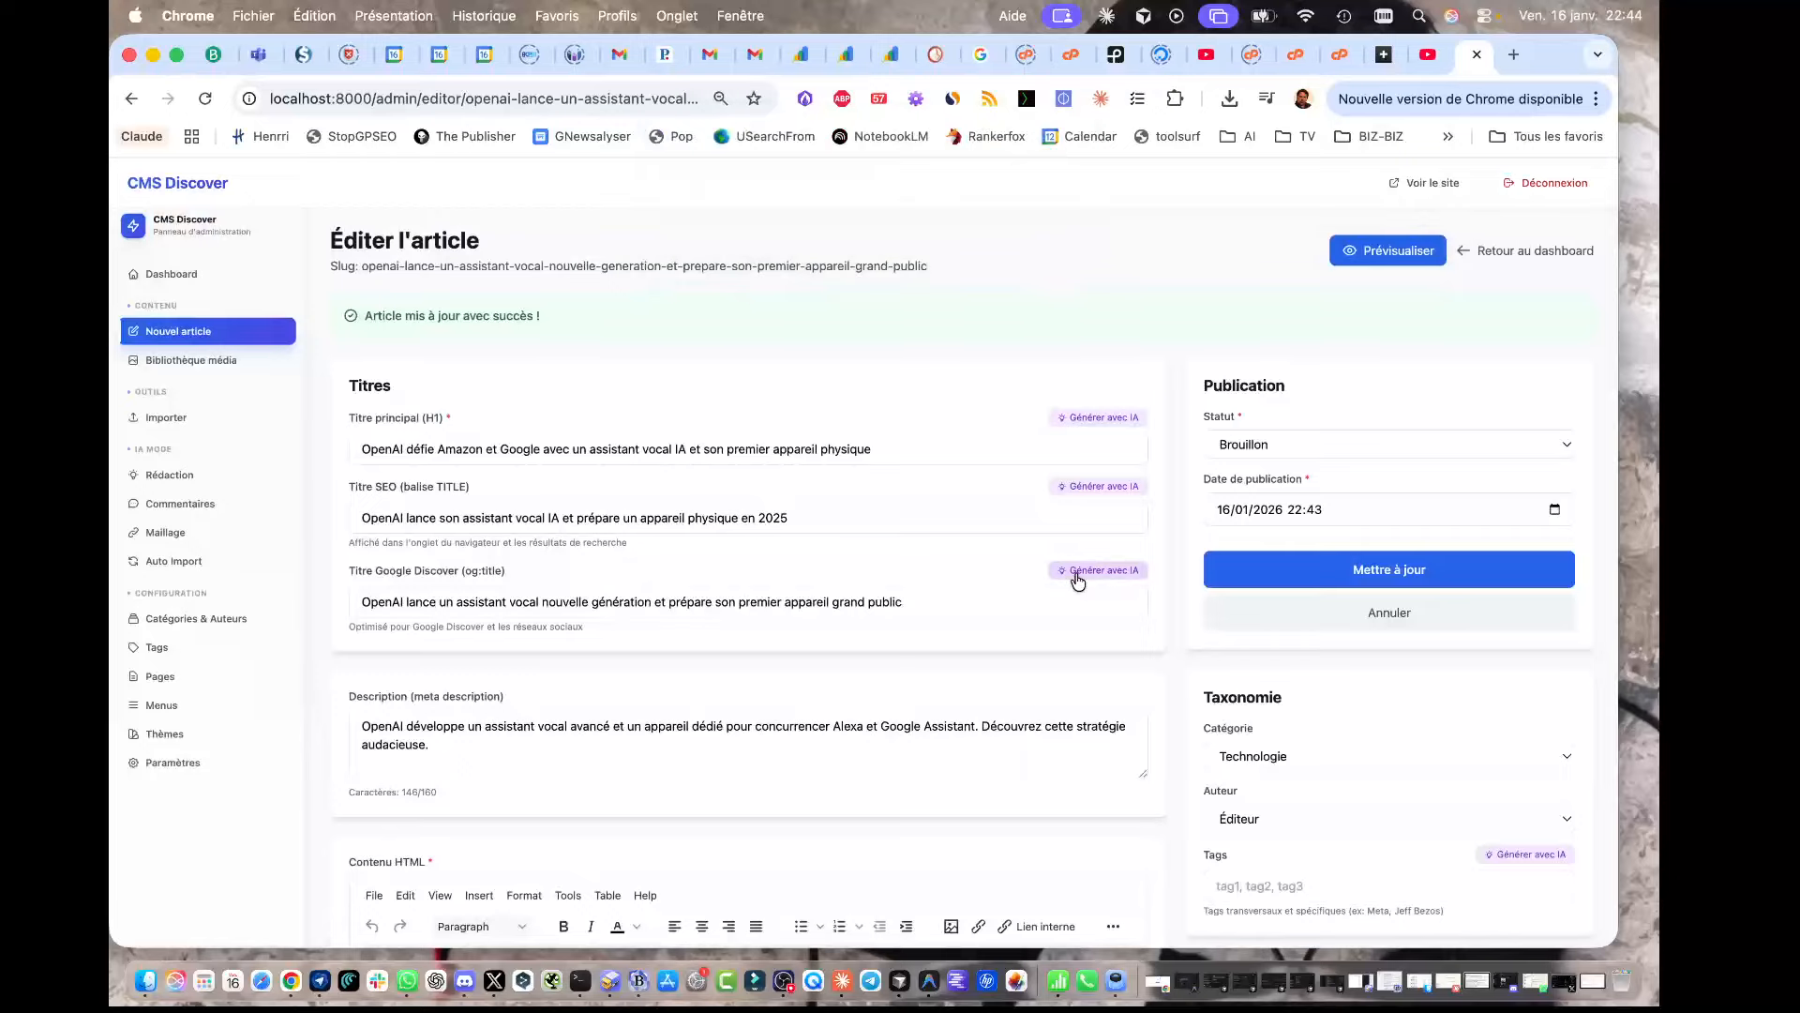
Step: Generate a new Google Discover title (og:title) with AI and update the article
click(1079, 579)
click(1031, 269)
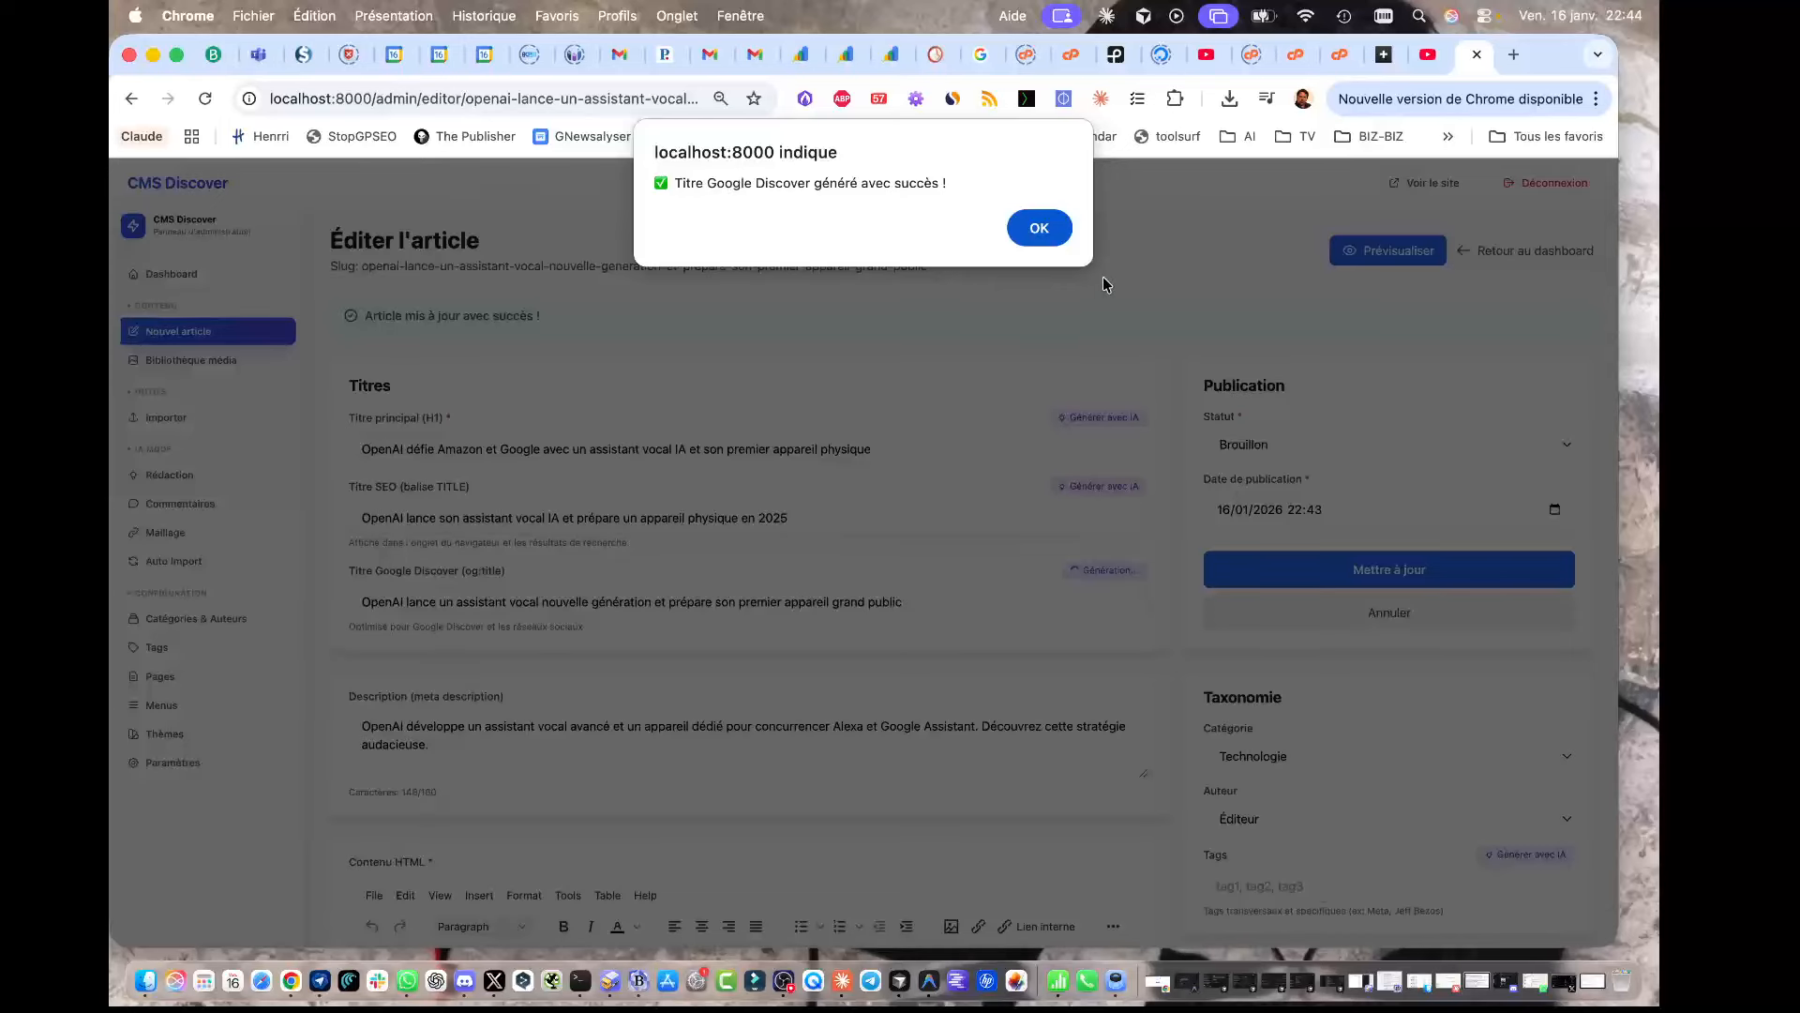
click(1038, 225)
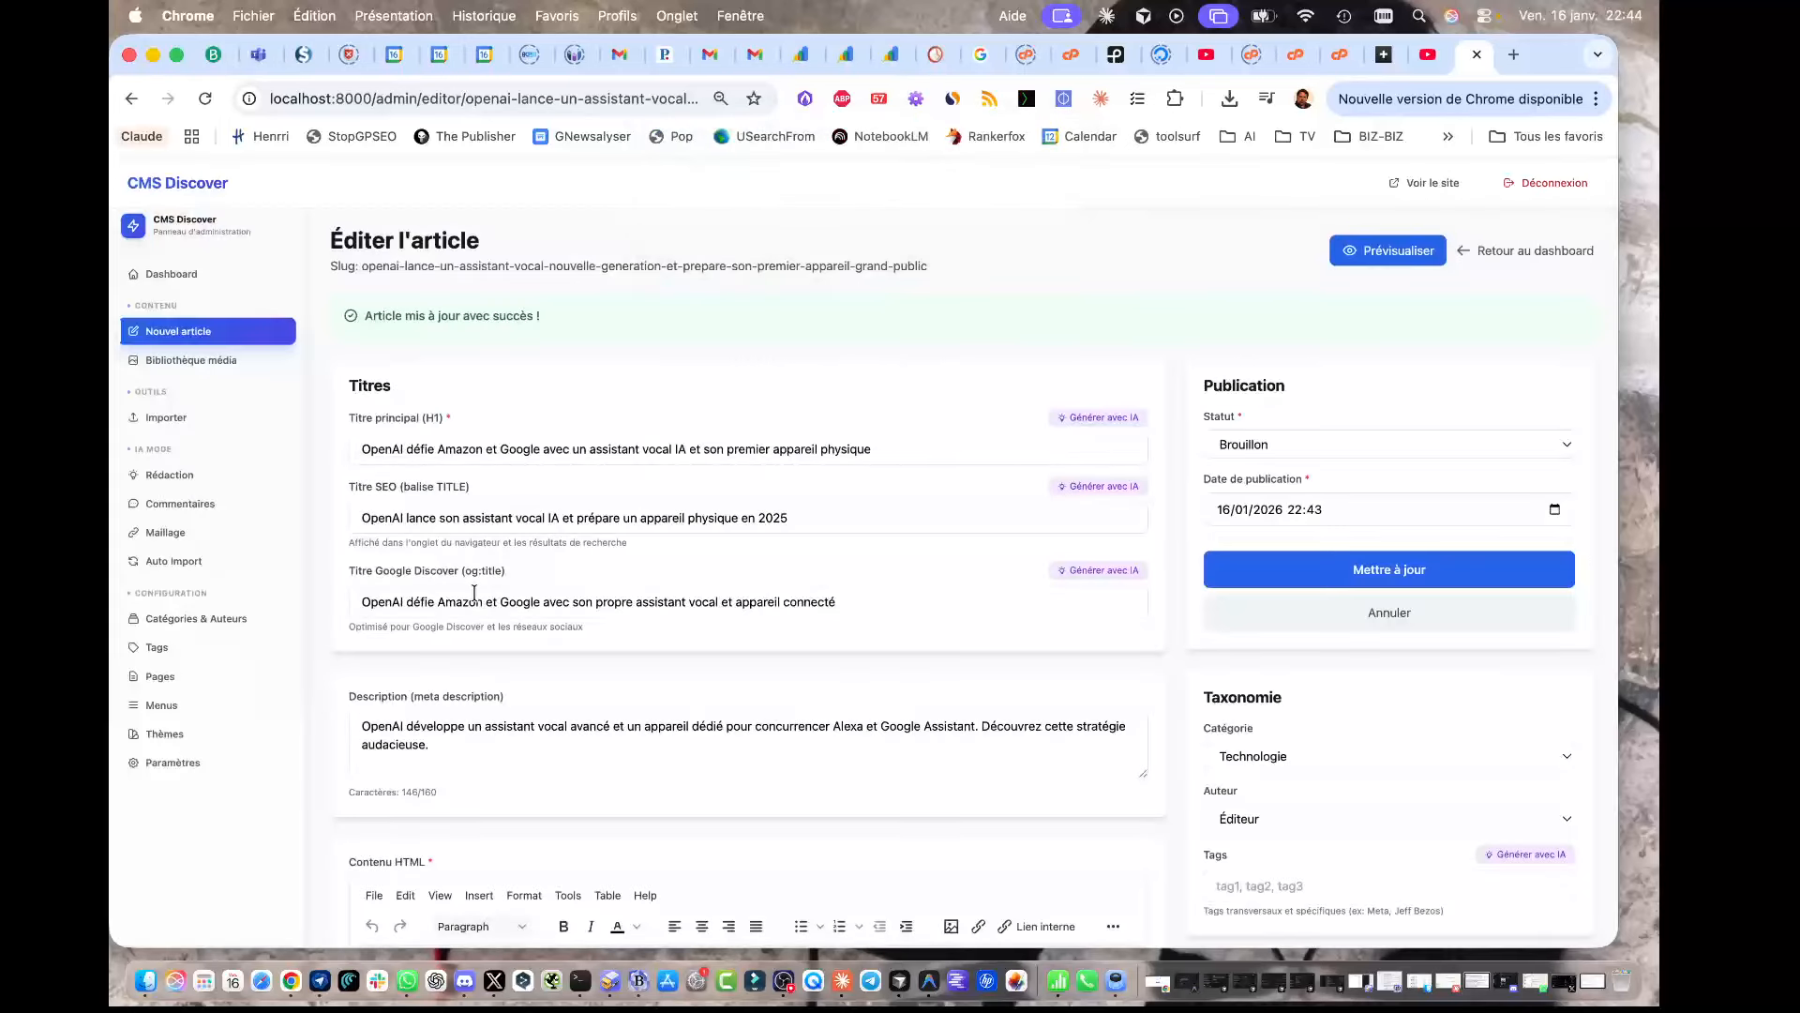
click(1374, 569)
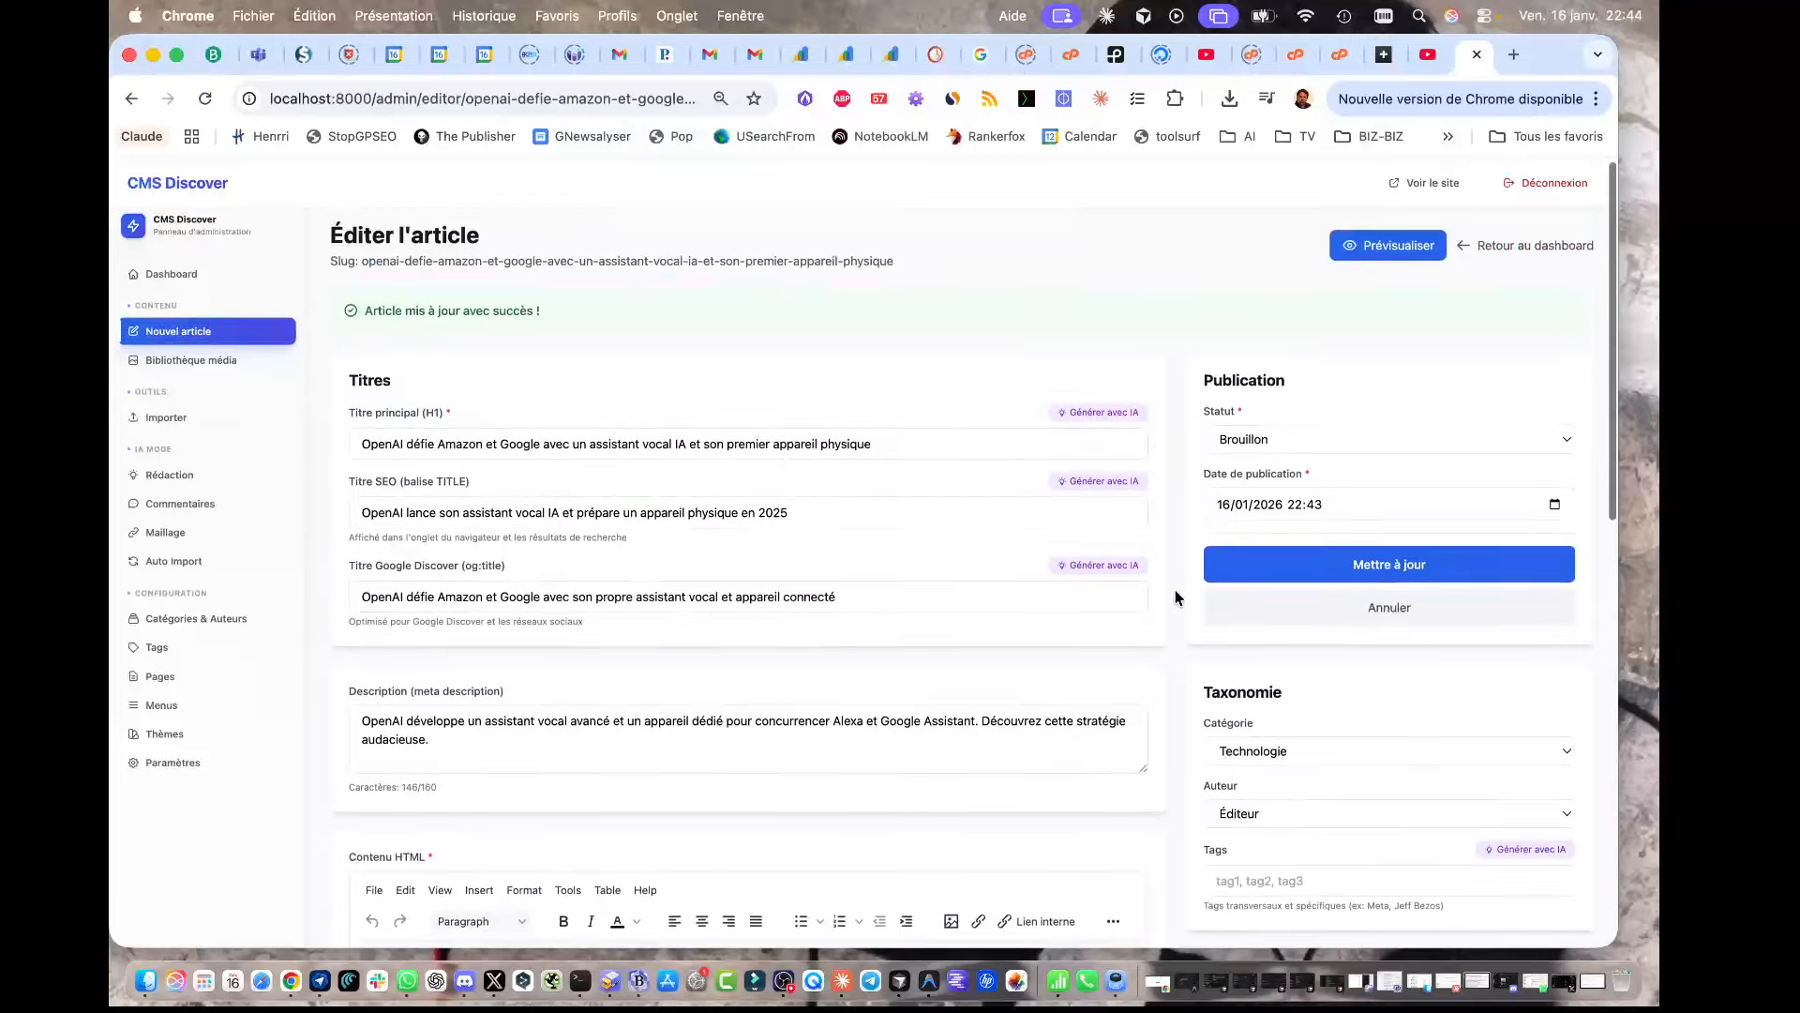
Step: Generate the article's tags with AI: OpenAI, assistant vocal IA, Amazon Alexa
scroll(1177, 597, down, 5)
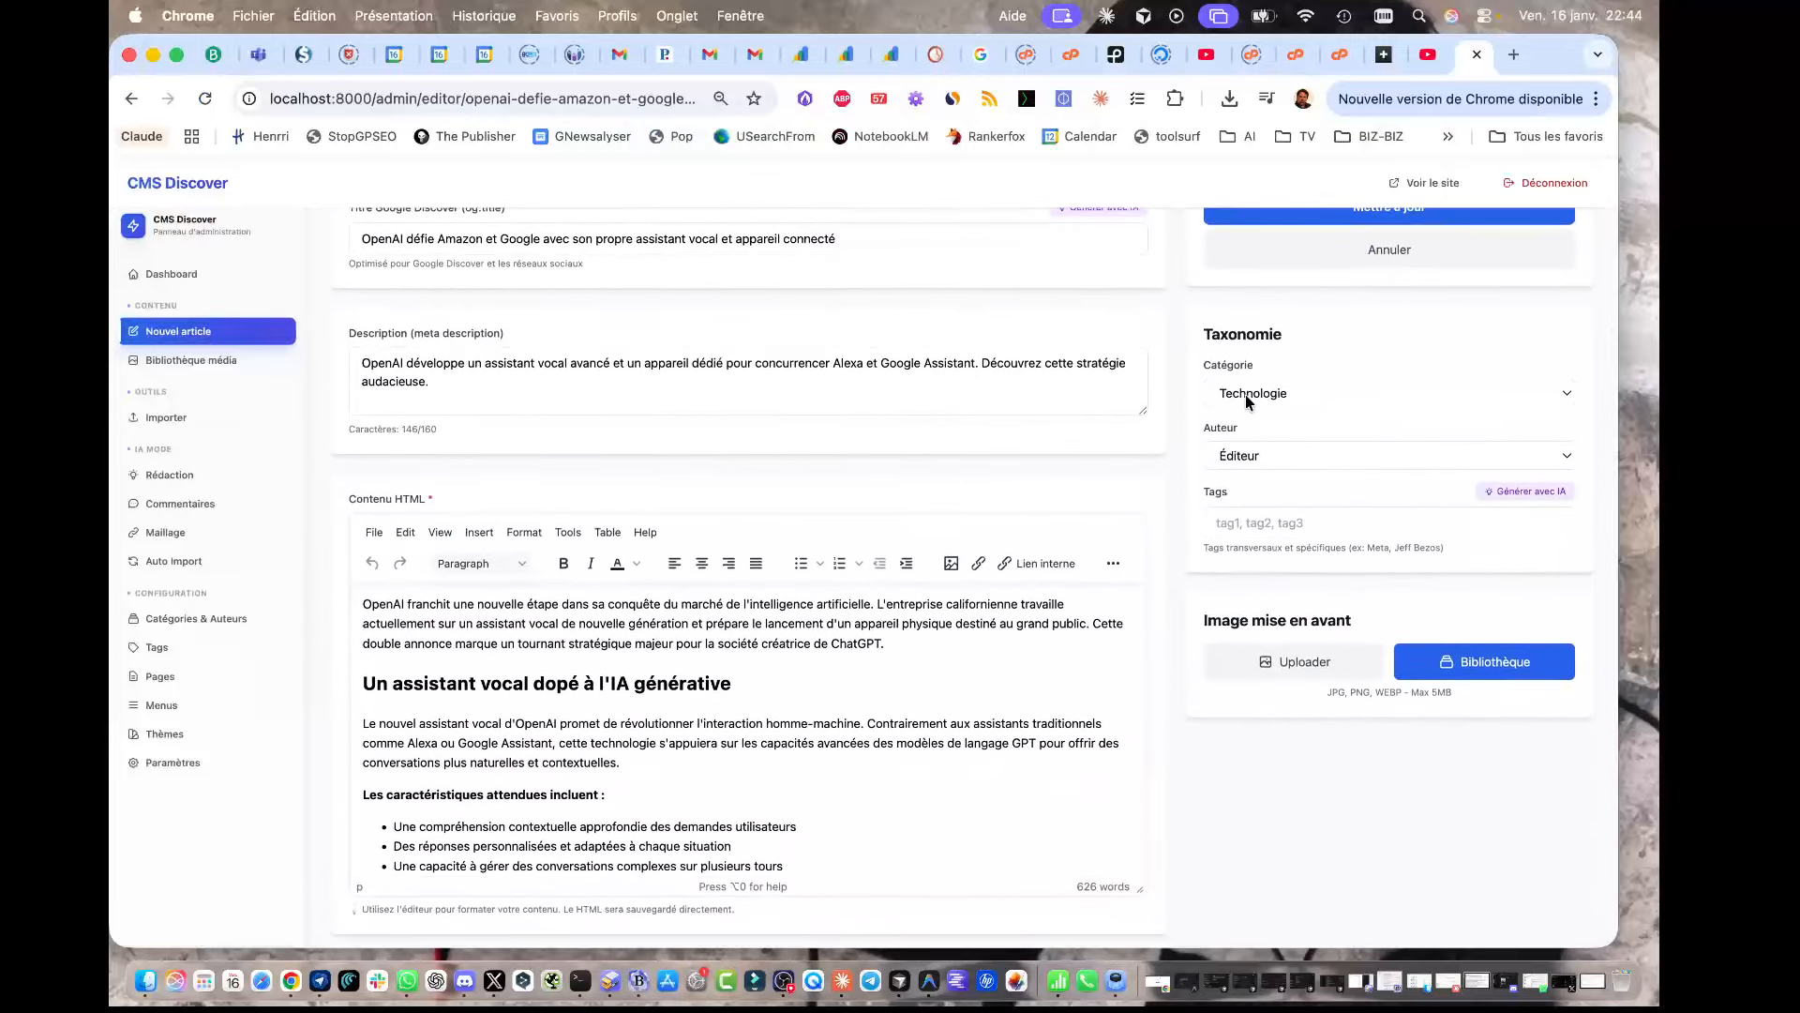
click(1259, 518)
click(1514, 493)
click(1030, 292)
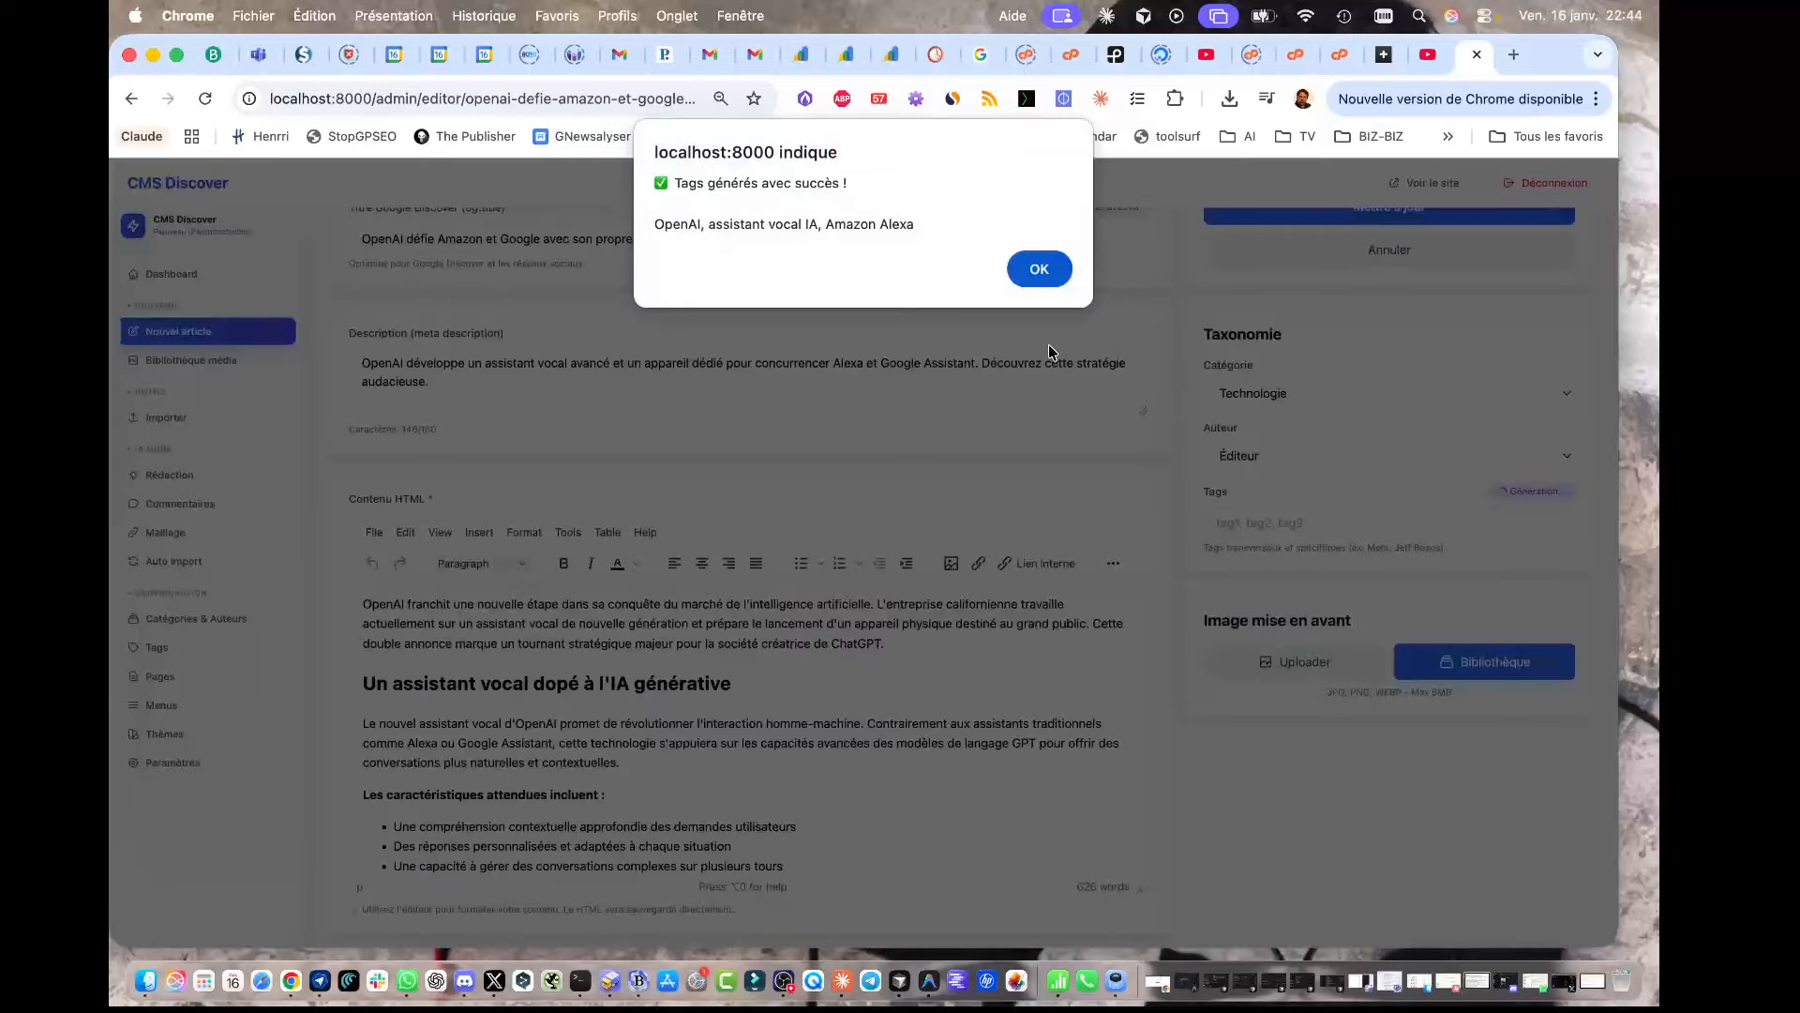
click(1036, 274)
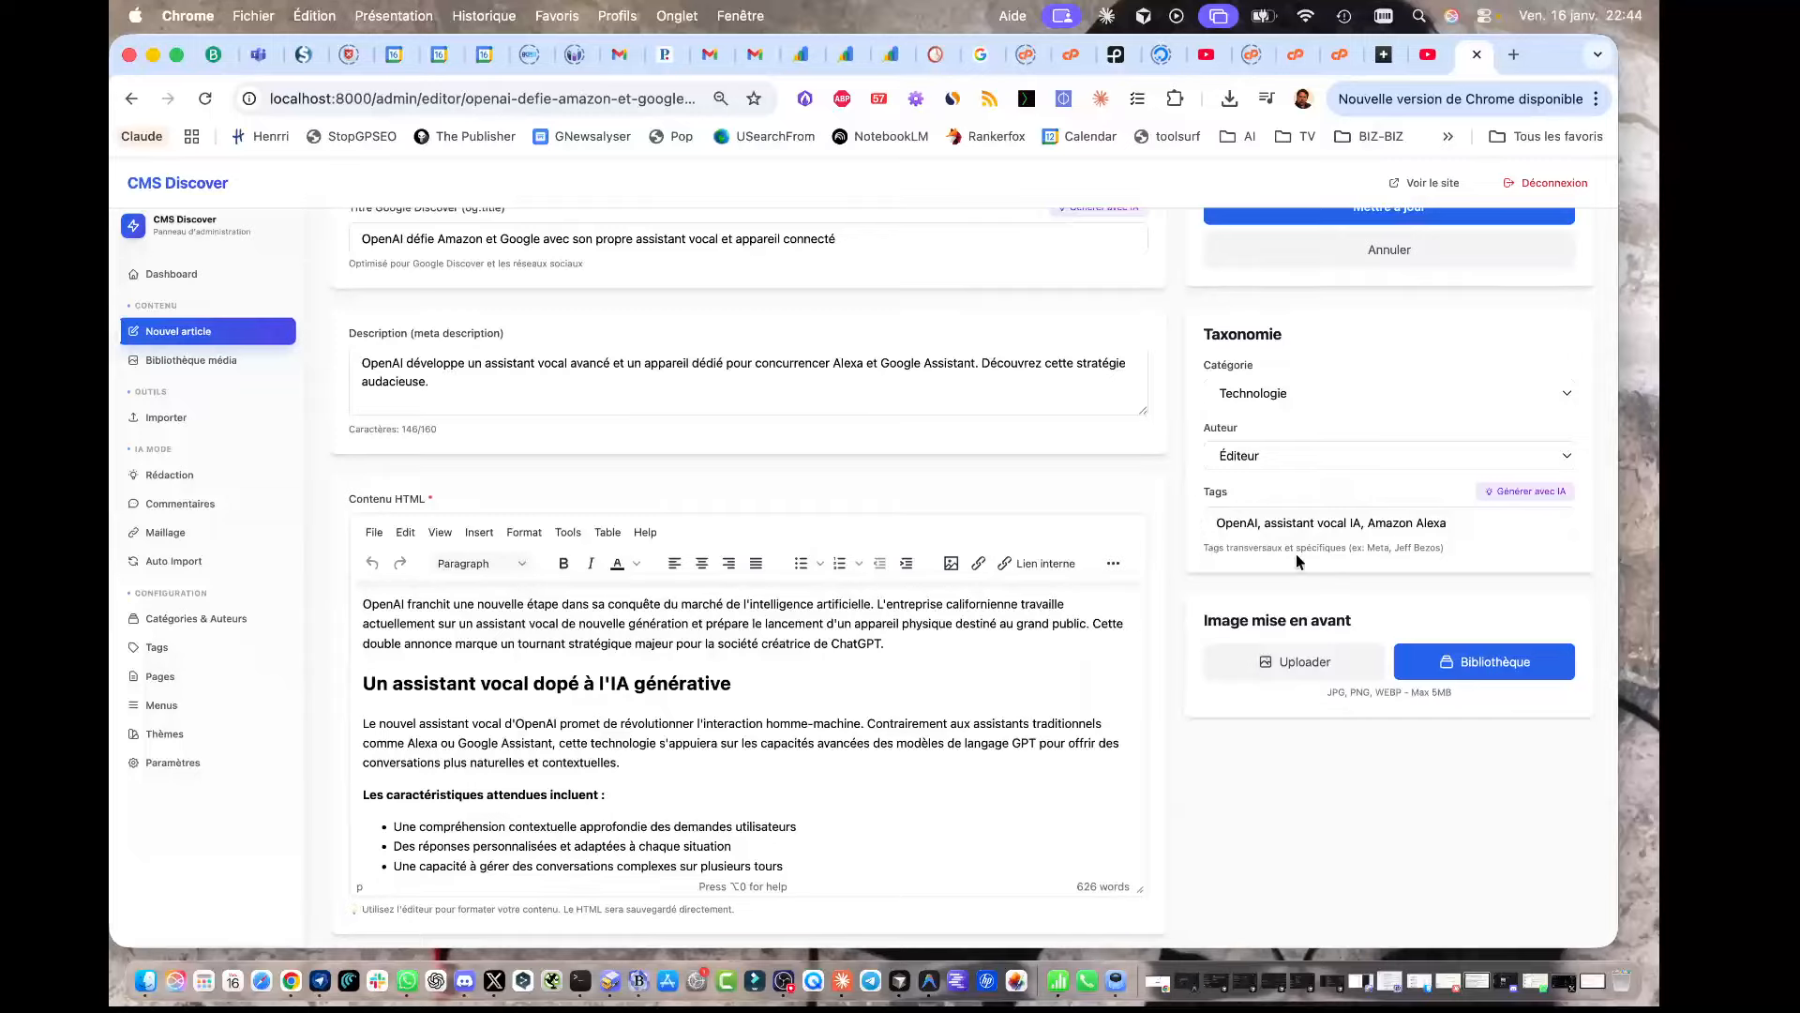
Step: Select the word ChatGPT in the section "Une stratégie pour diversifier les revenus" and start inserting an internal link
scroll(1182, 563, down, 5)
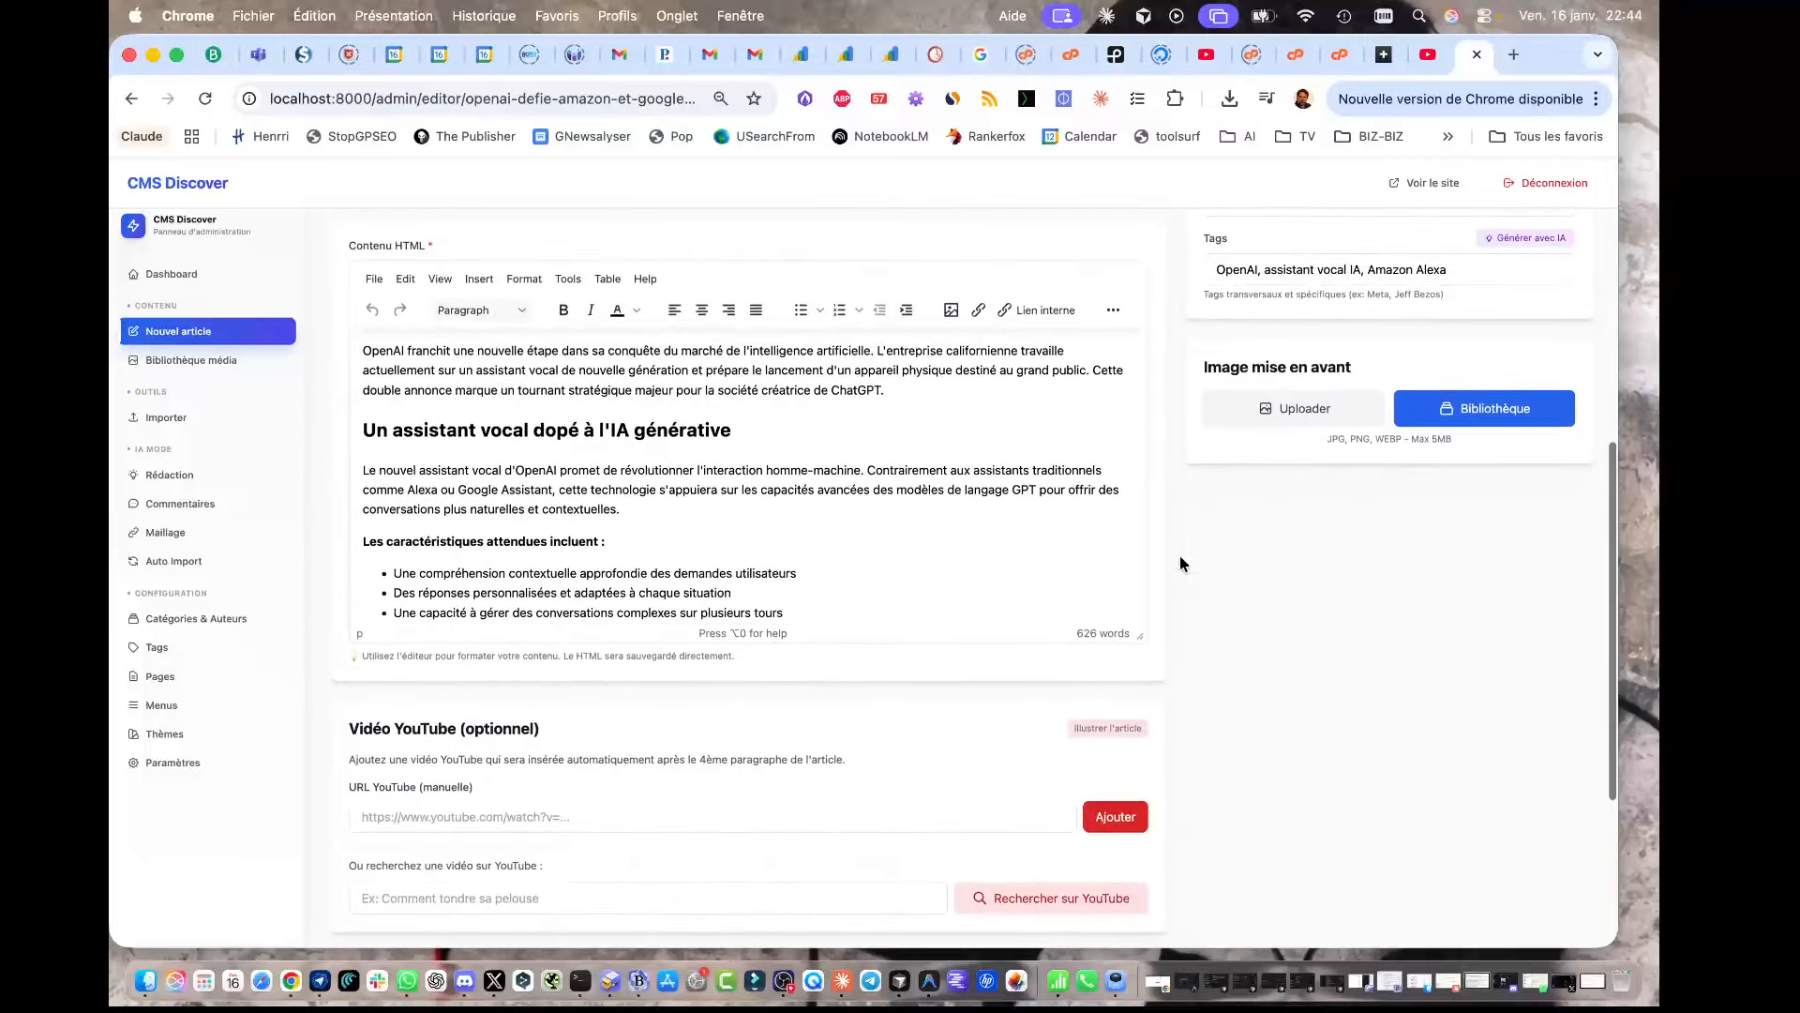
scroll(1179, 562, up, 2)
scroll(529, 578, down, 4)
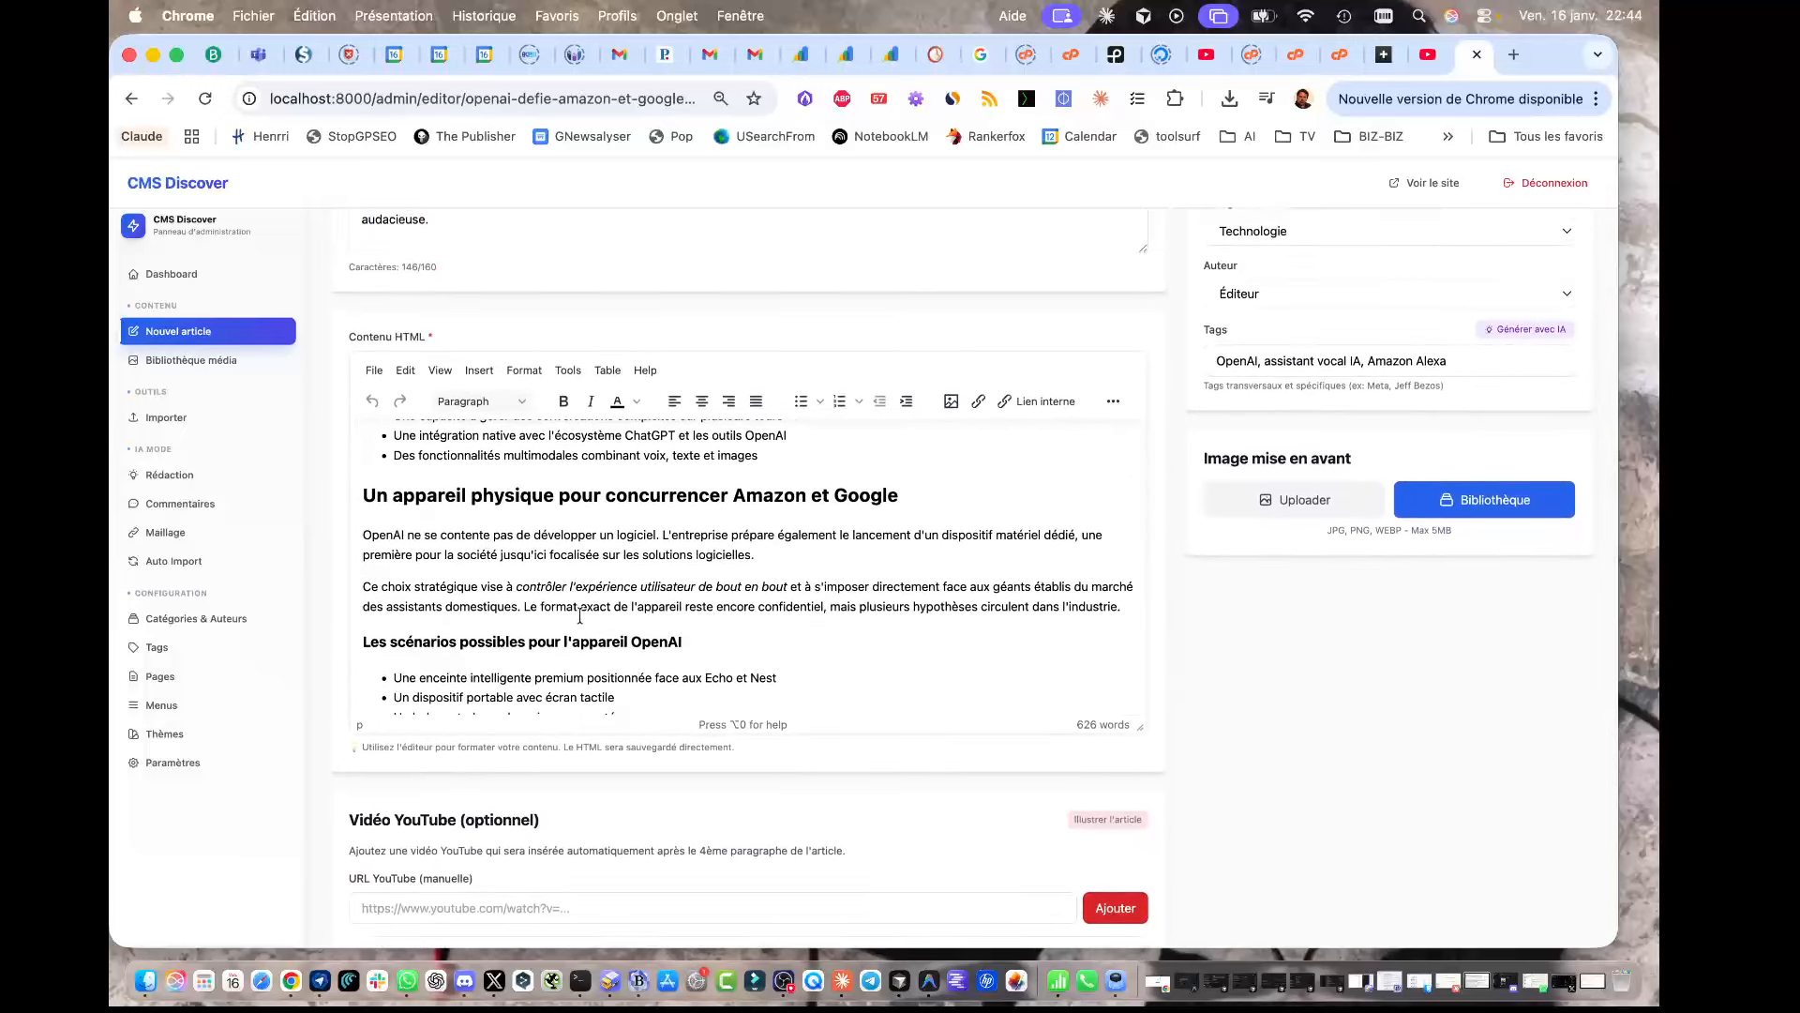
scroll(591, 619, down, 3)
scroll(596, 627, down, 3)
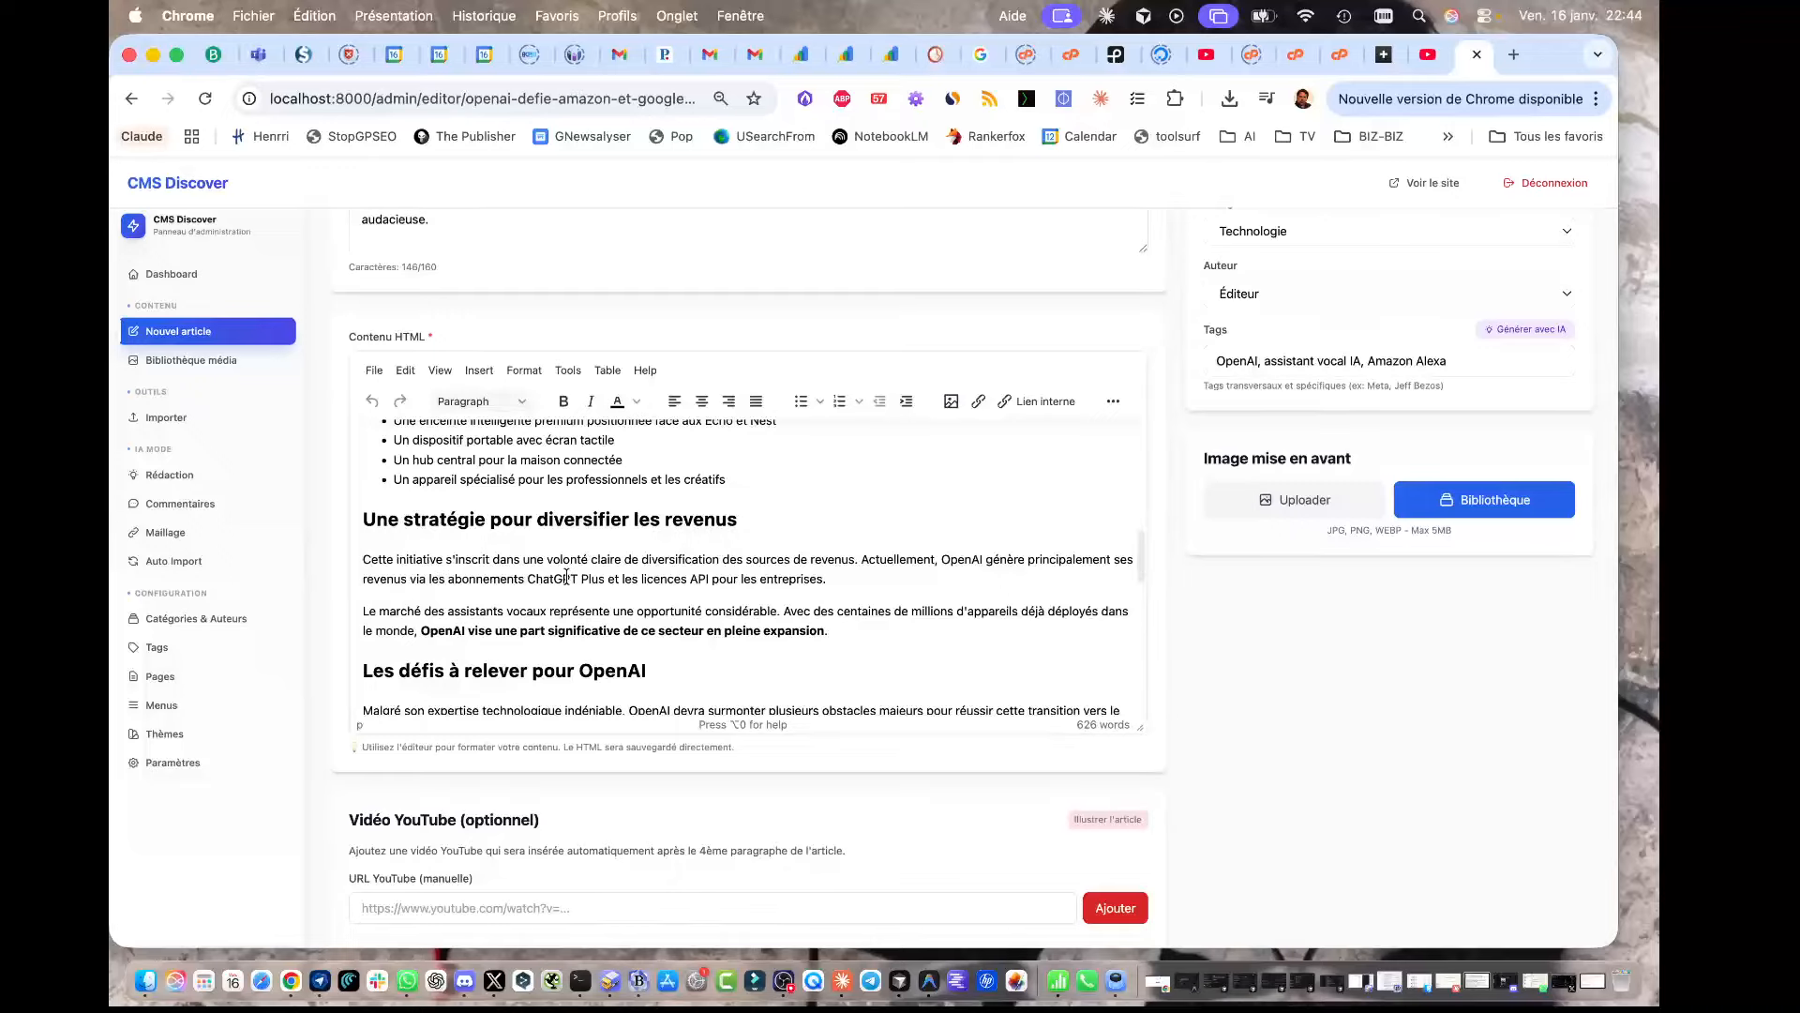
double_click(550, 575)
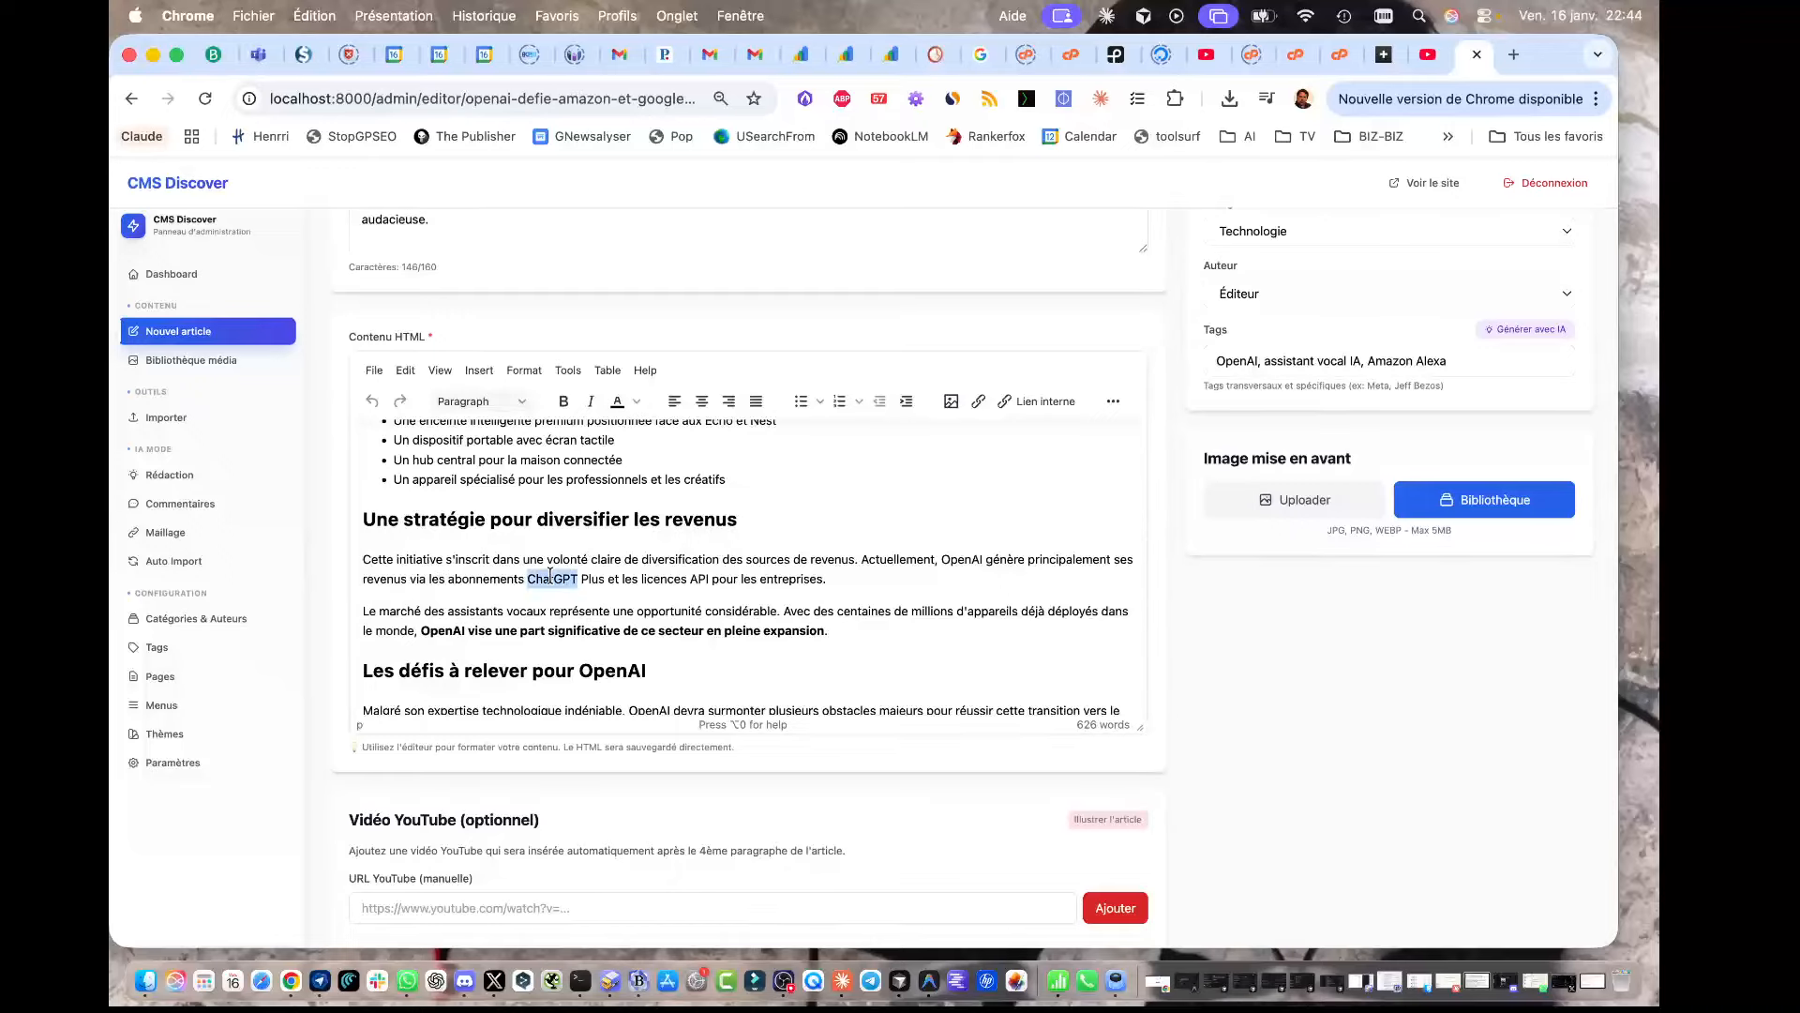
click(1043, 403)
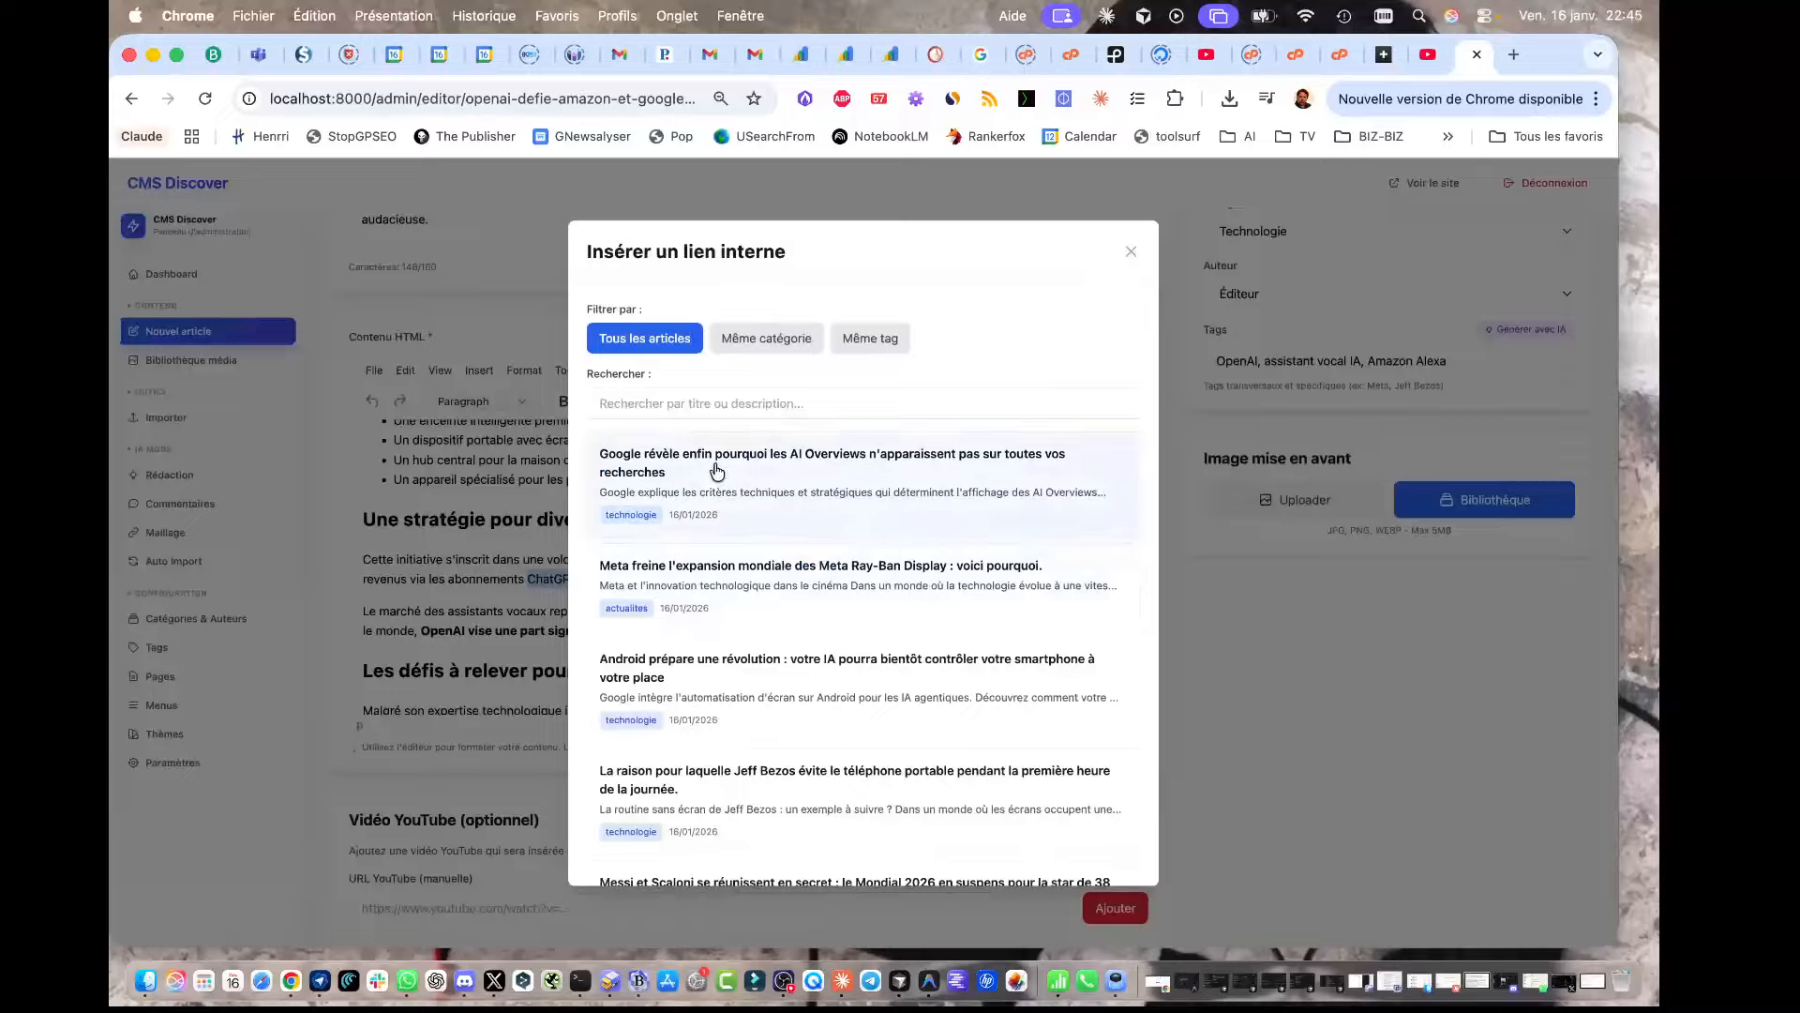
Step: Browse the articles available as link targets, search them for "open", and clear the search
scroll(696, 605, down, 3)
scroll(694, 598, up, 3)
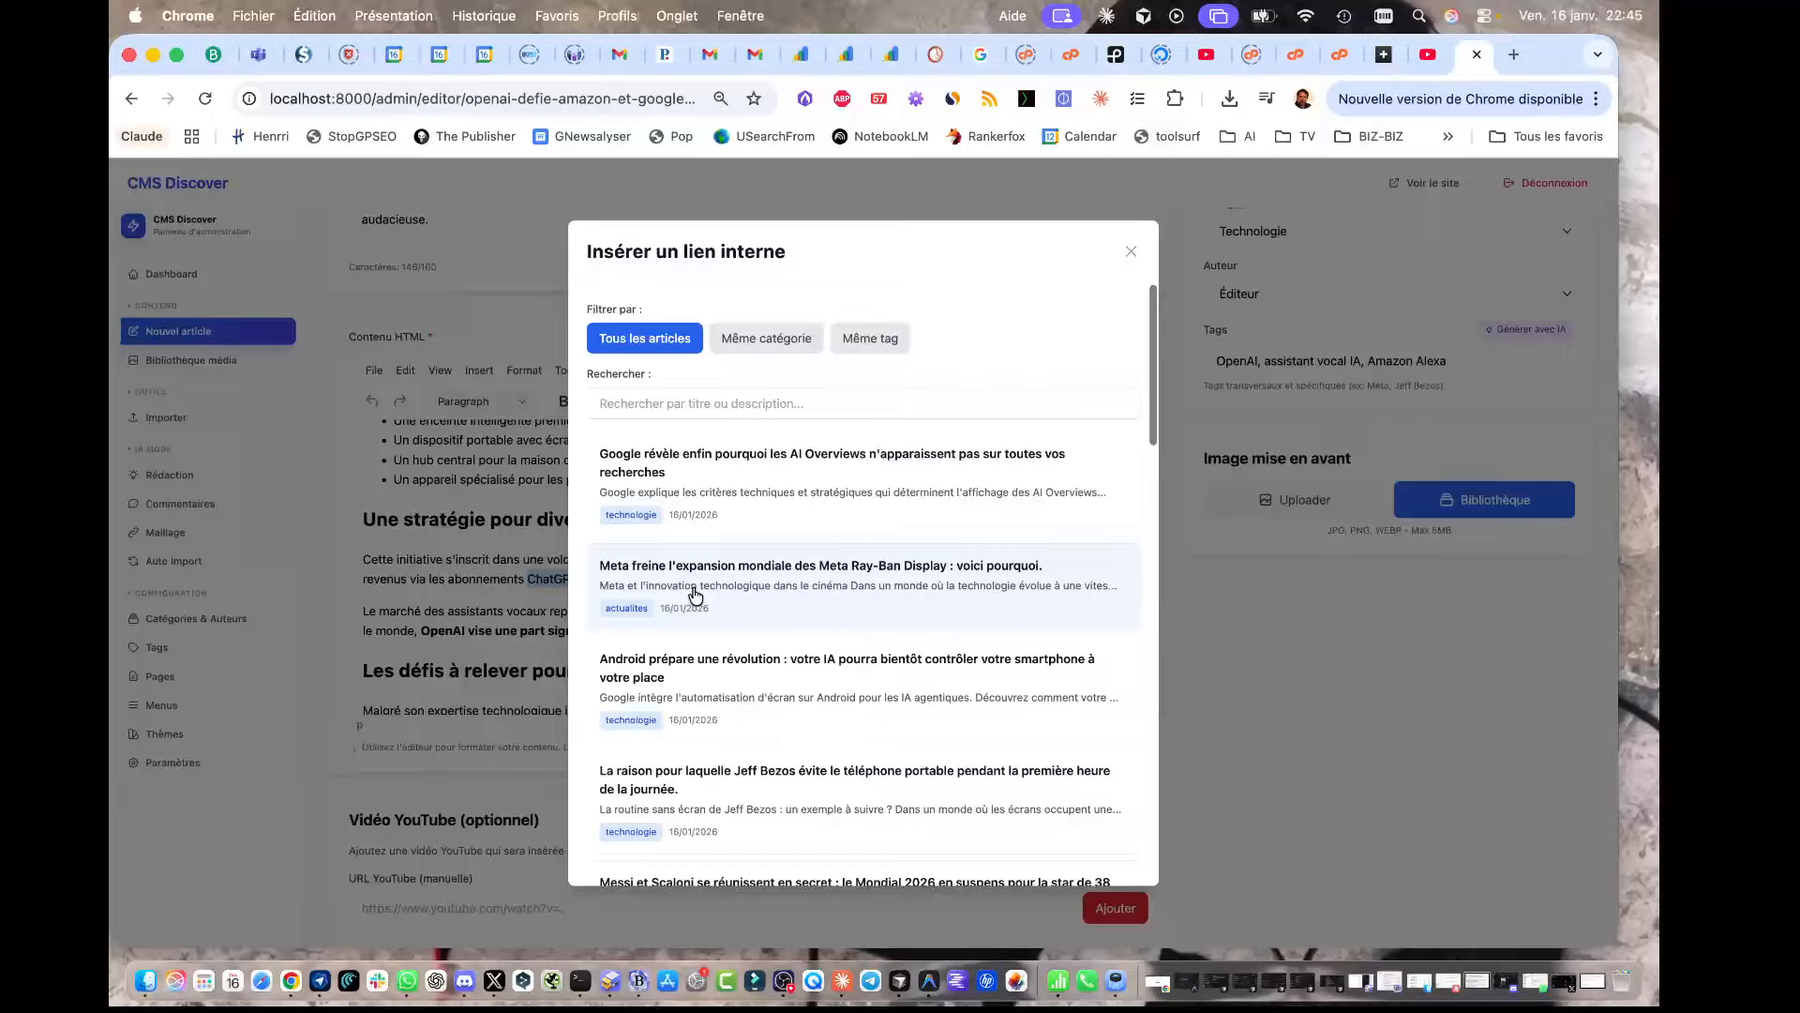
click(682, 402)
text(open)
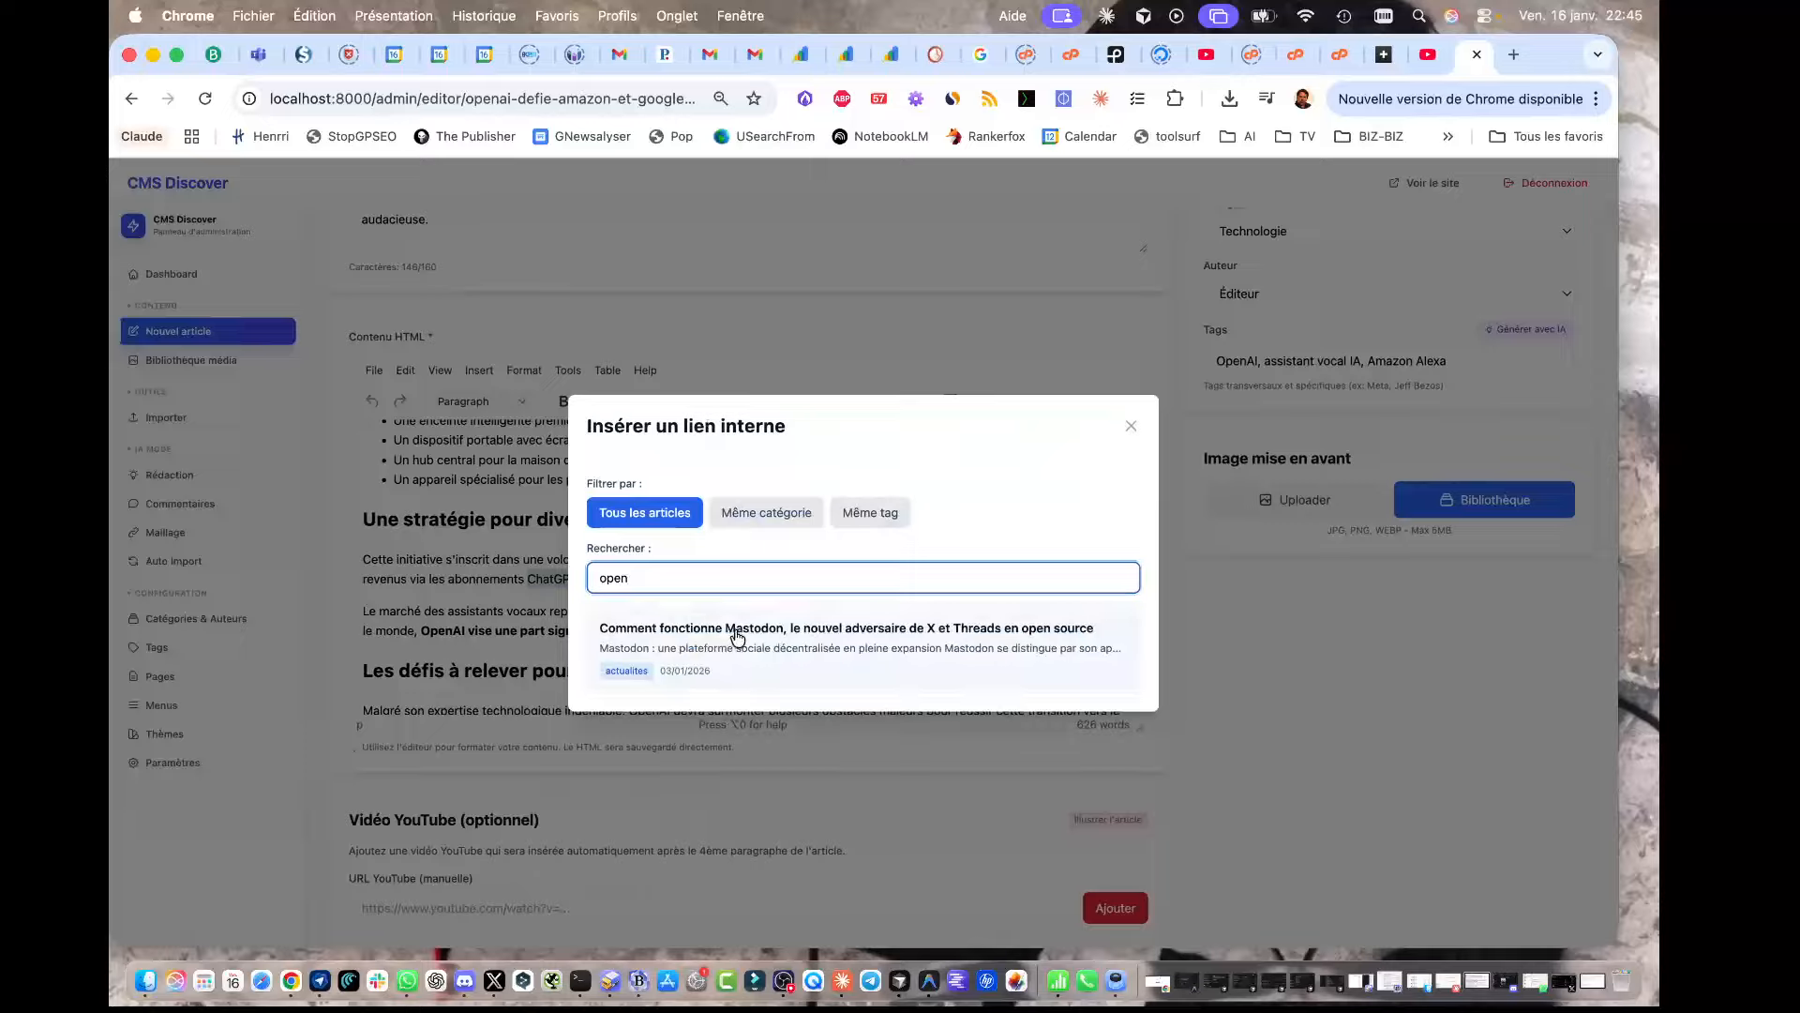
double_click(611, 575)
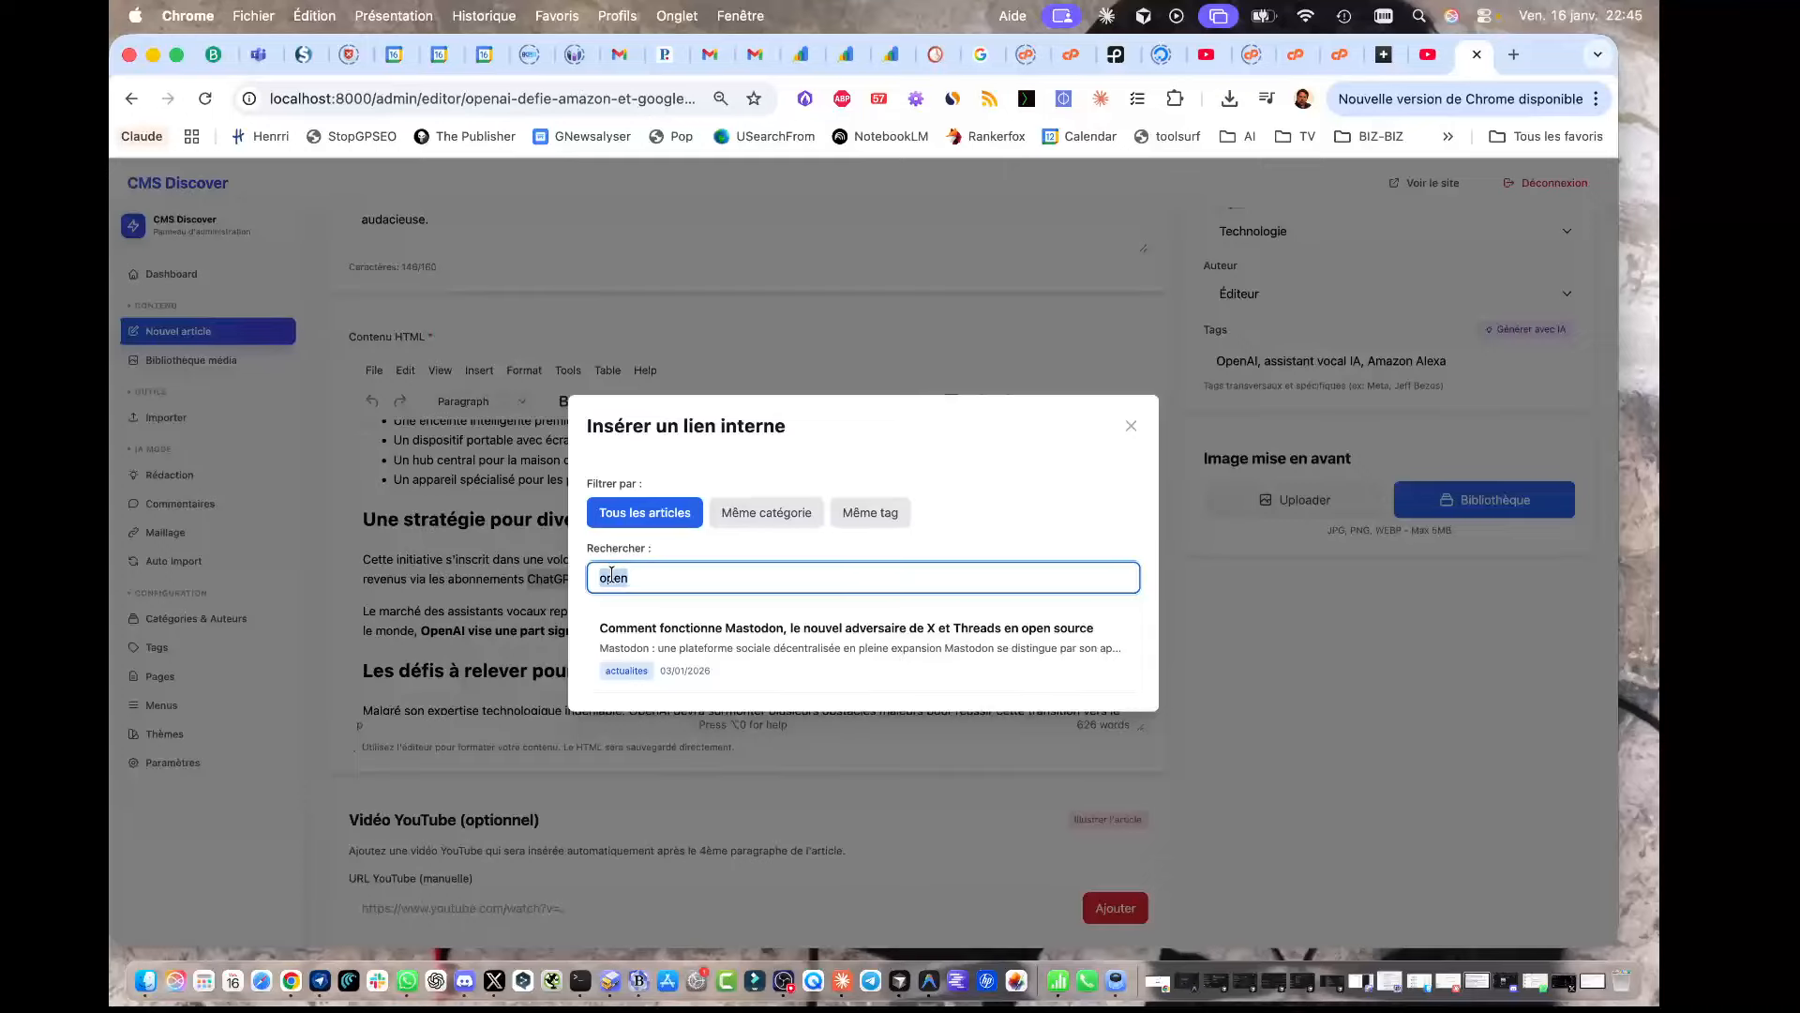
key(BackSpace)
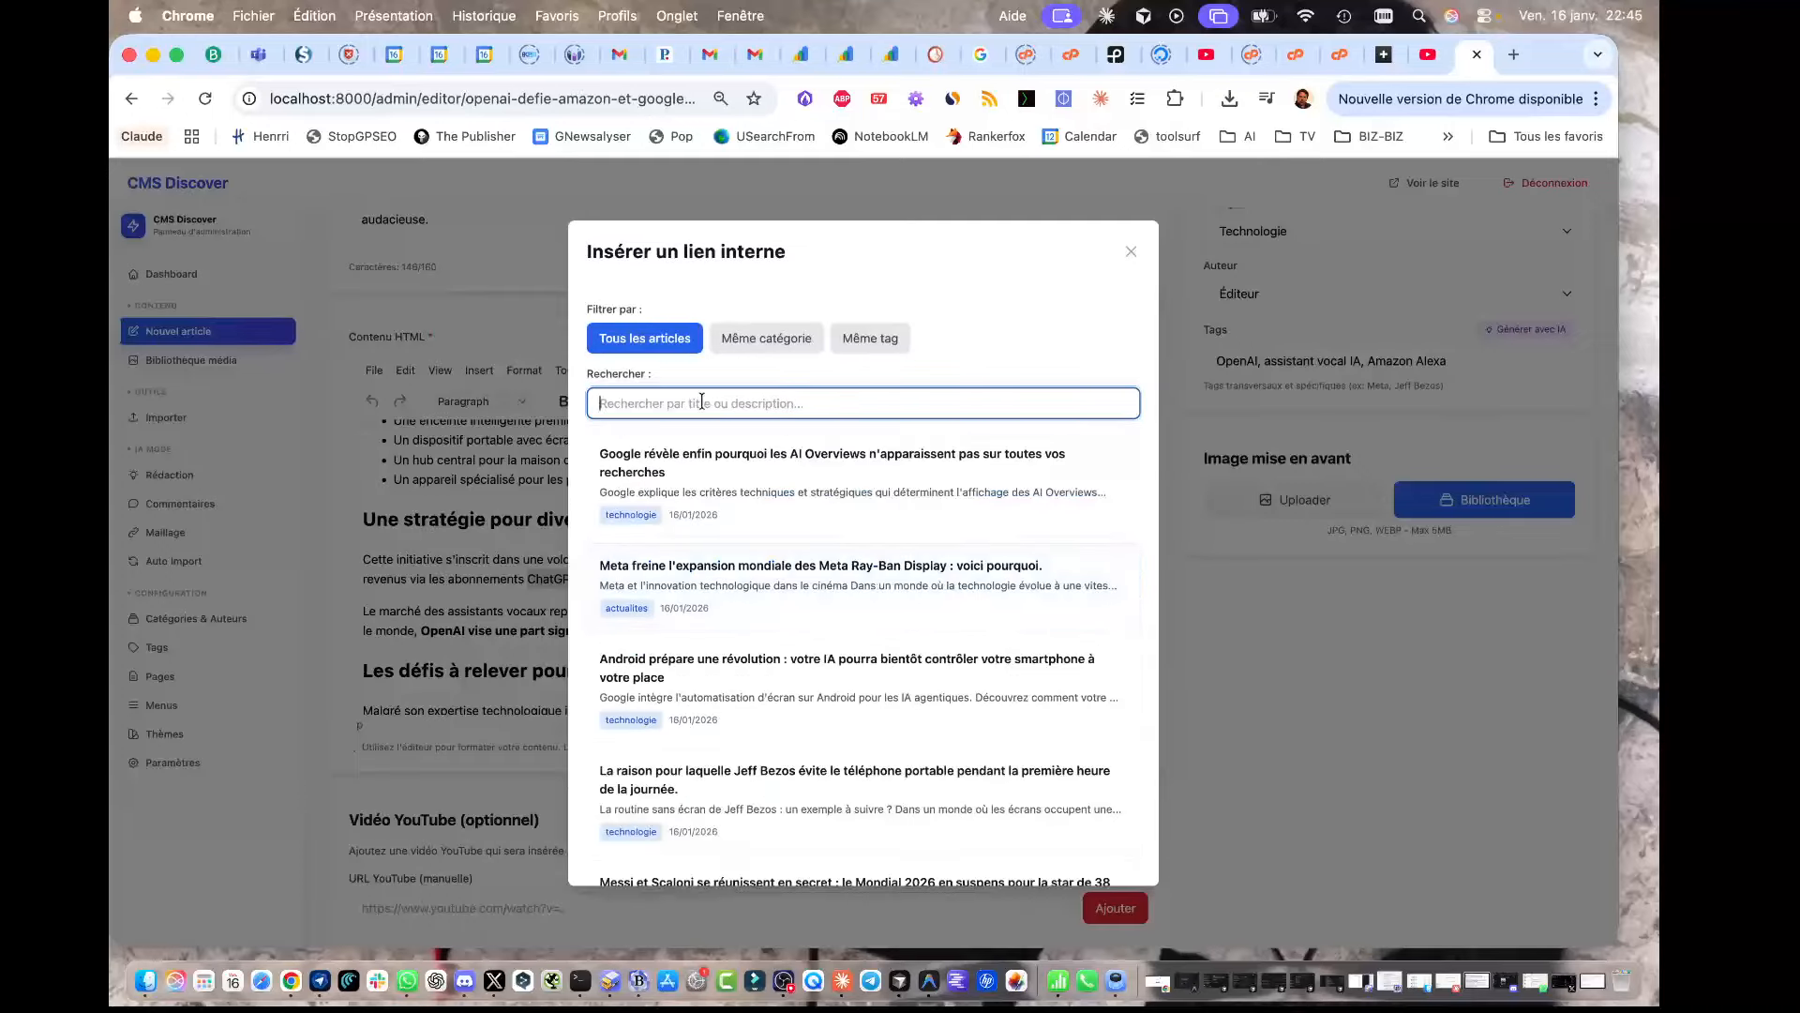
Step: Filter the link targets by same category and by same tag, and check the selectable tags
click(734, 340)
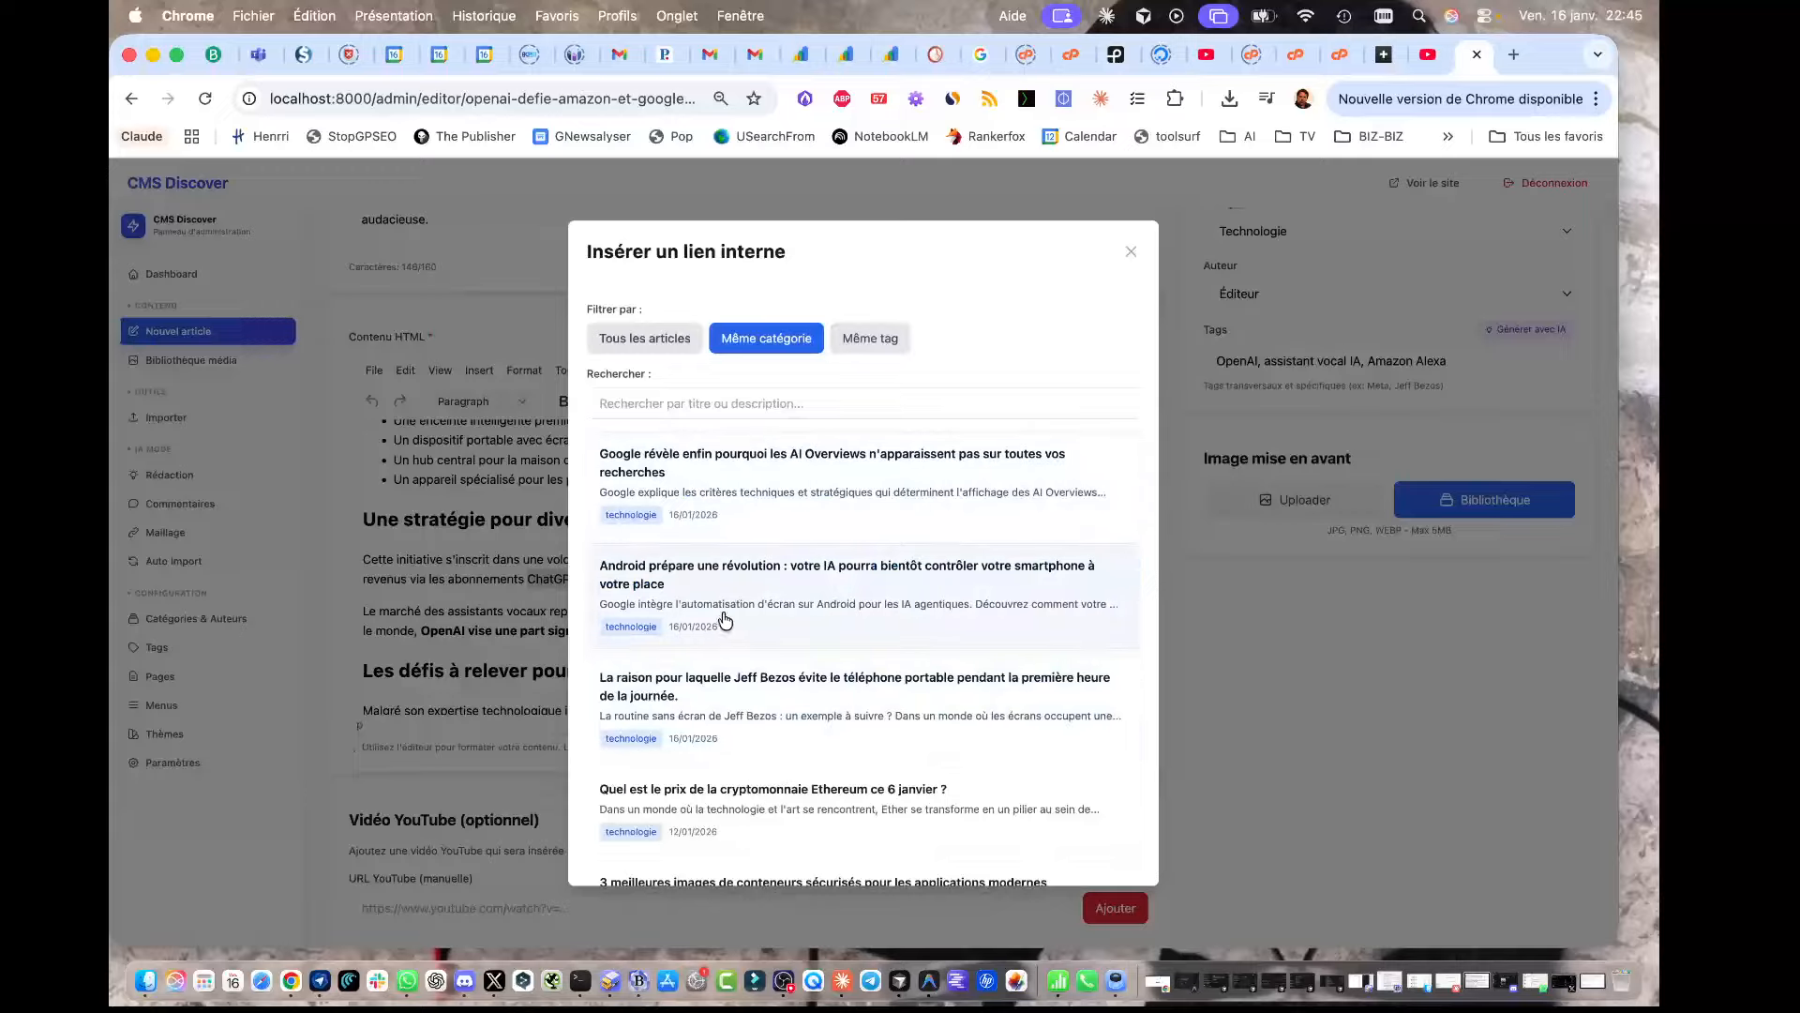
click(714, 352)
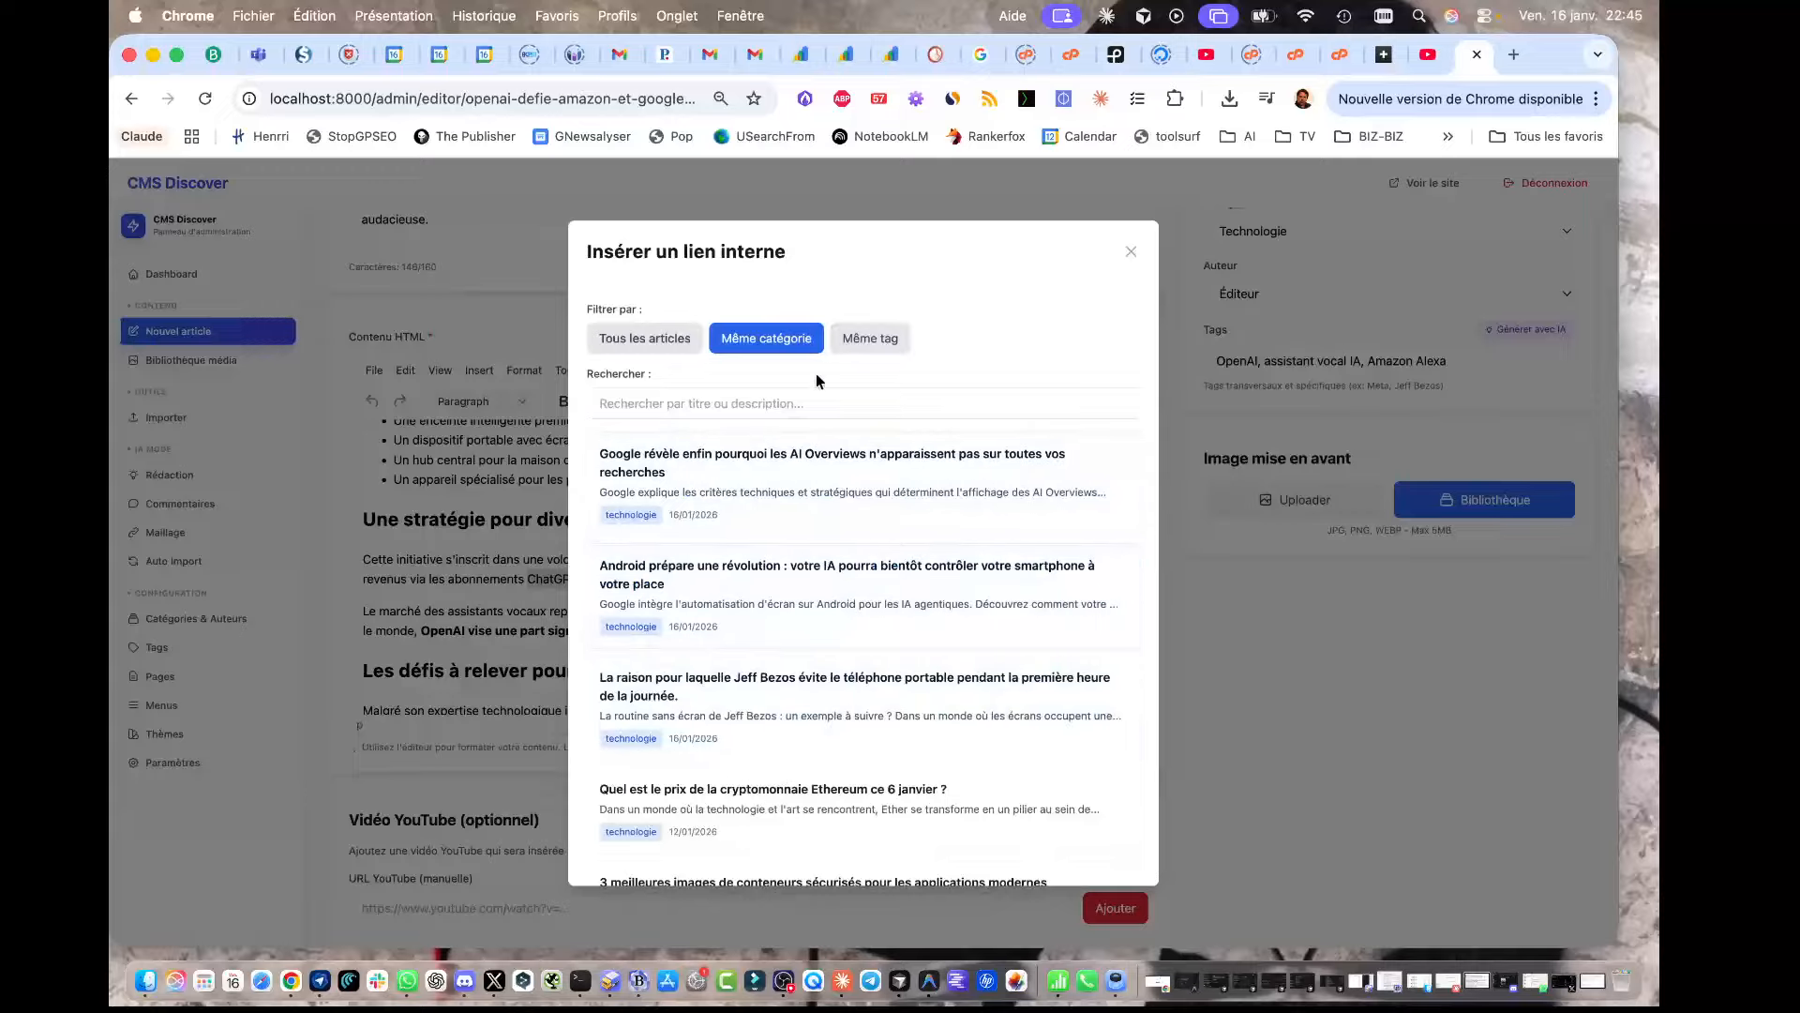
click(866, 340)
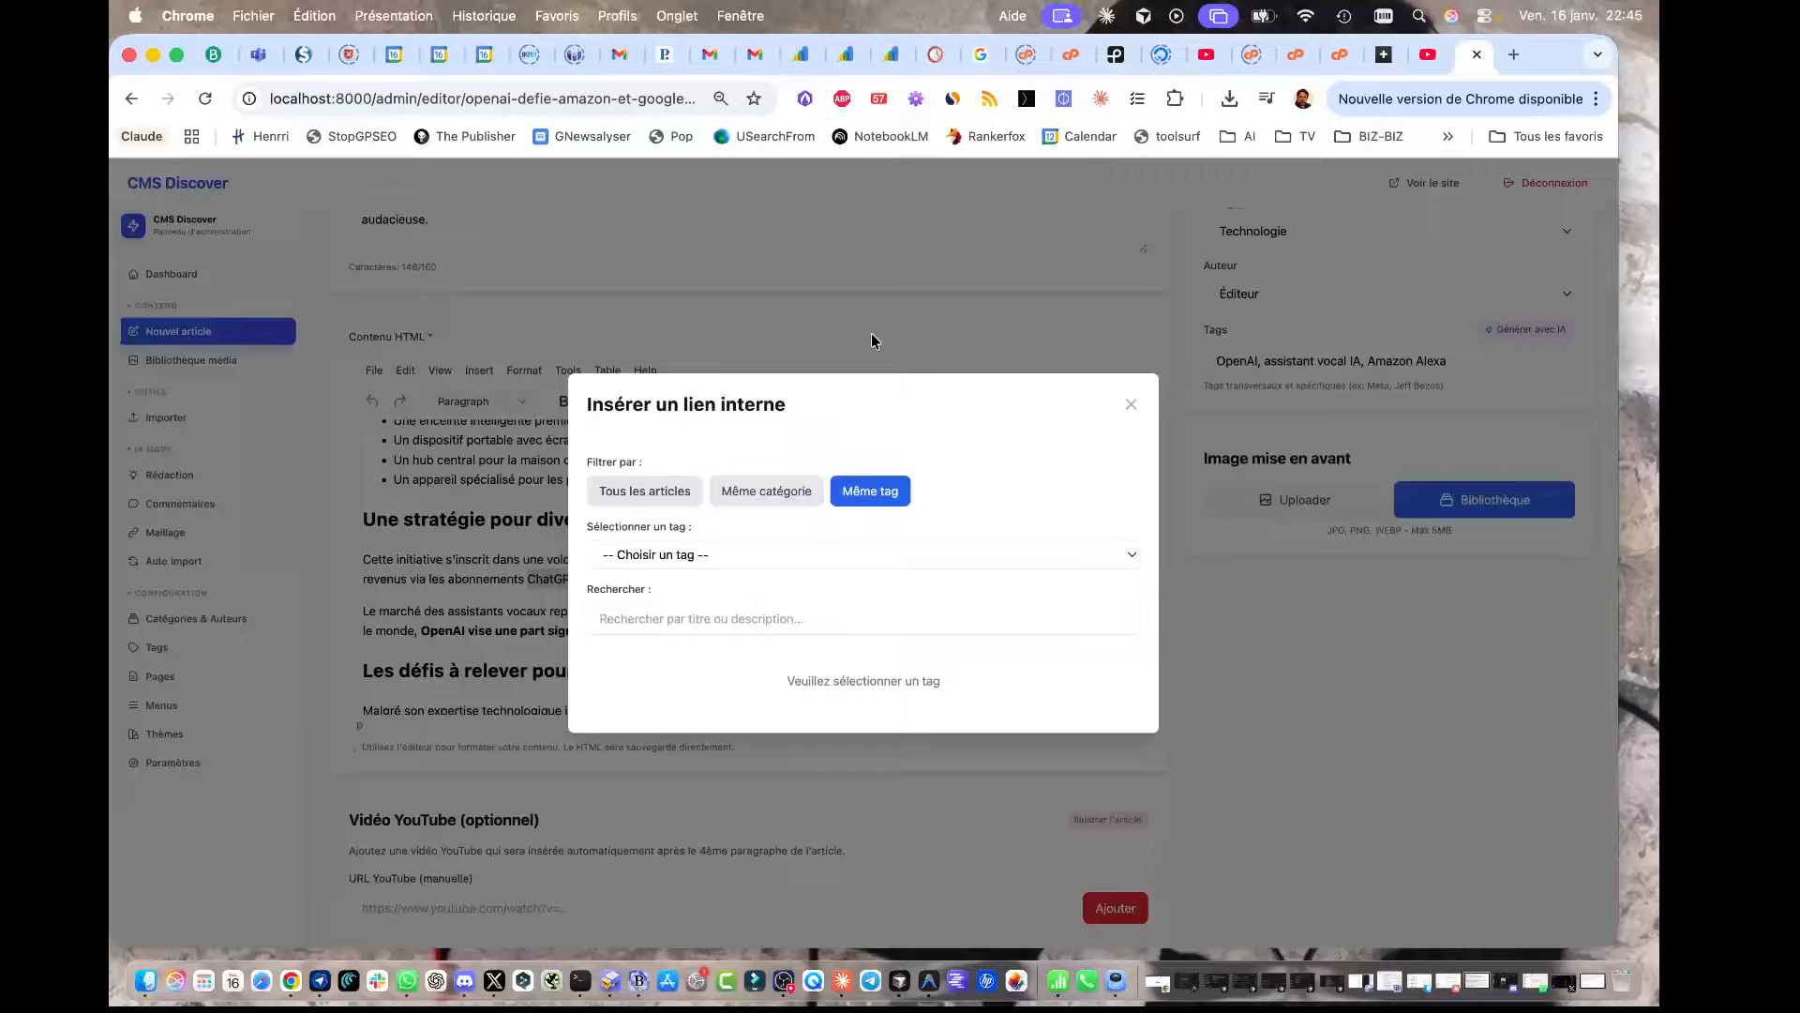
click(768, 559)
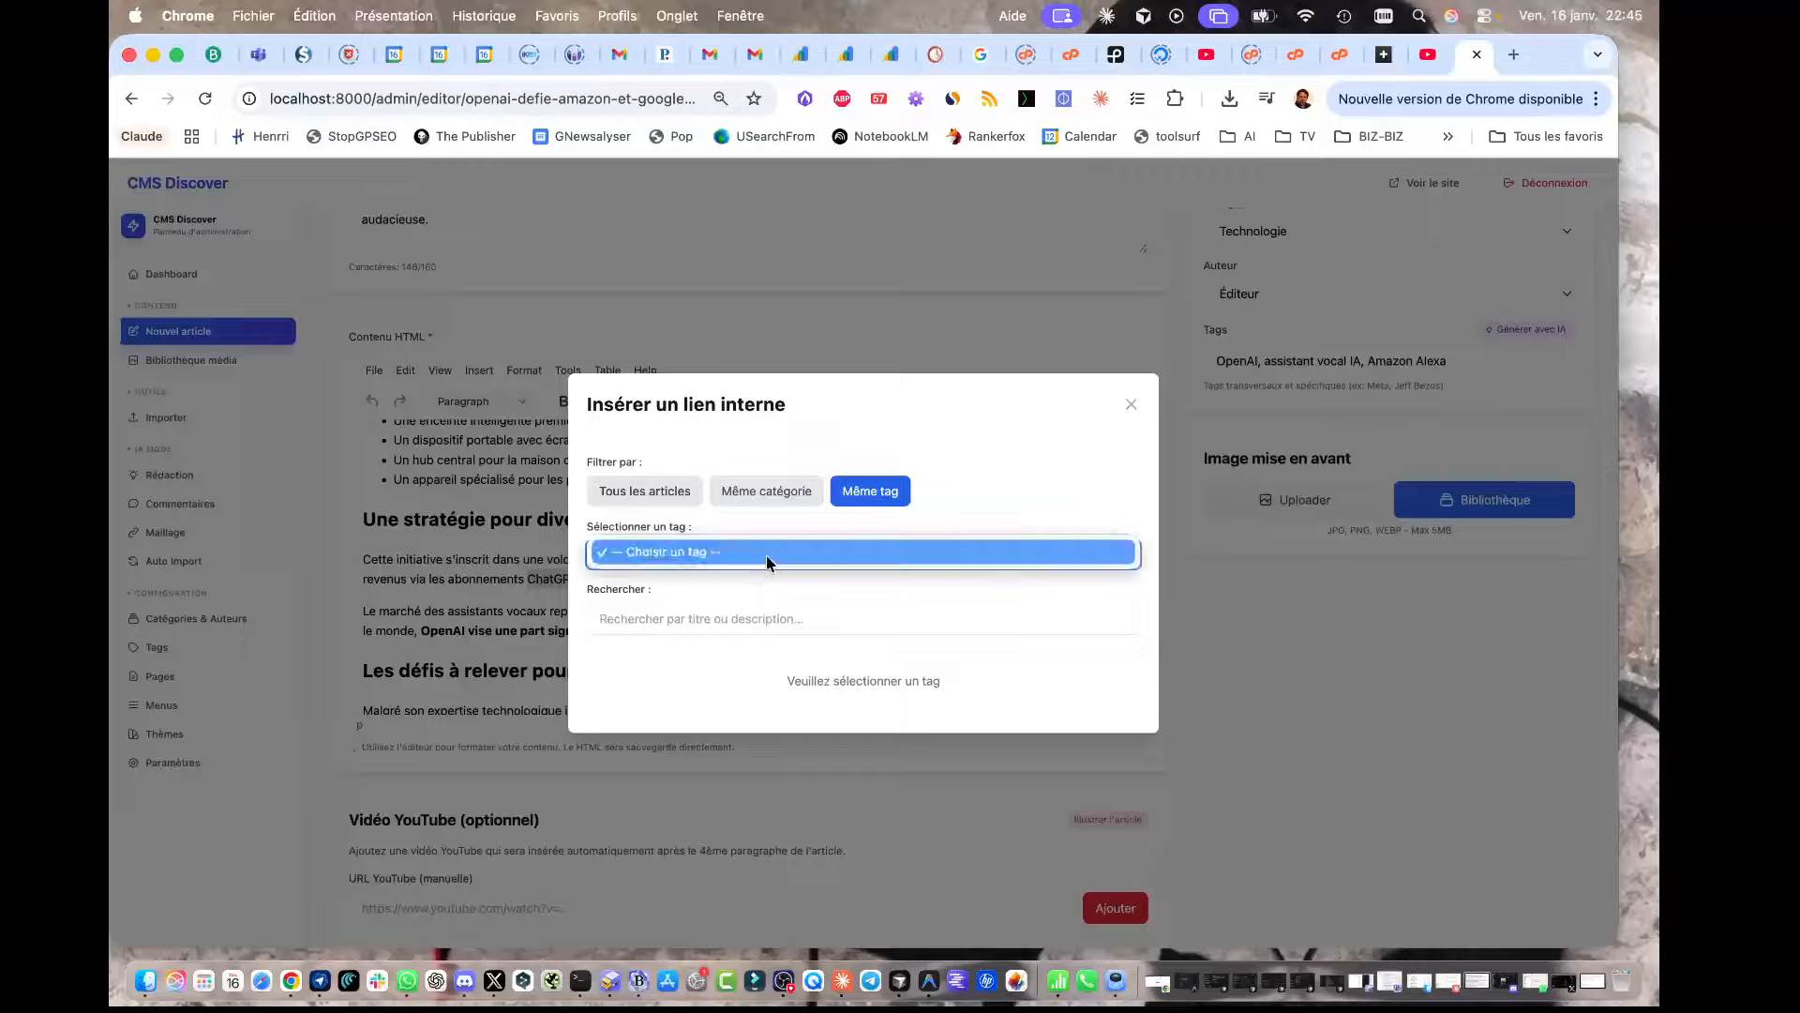
click(768, 563)
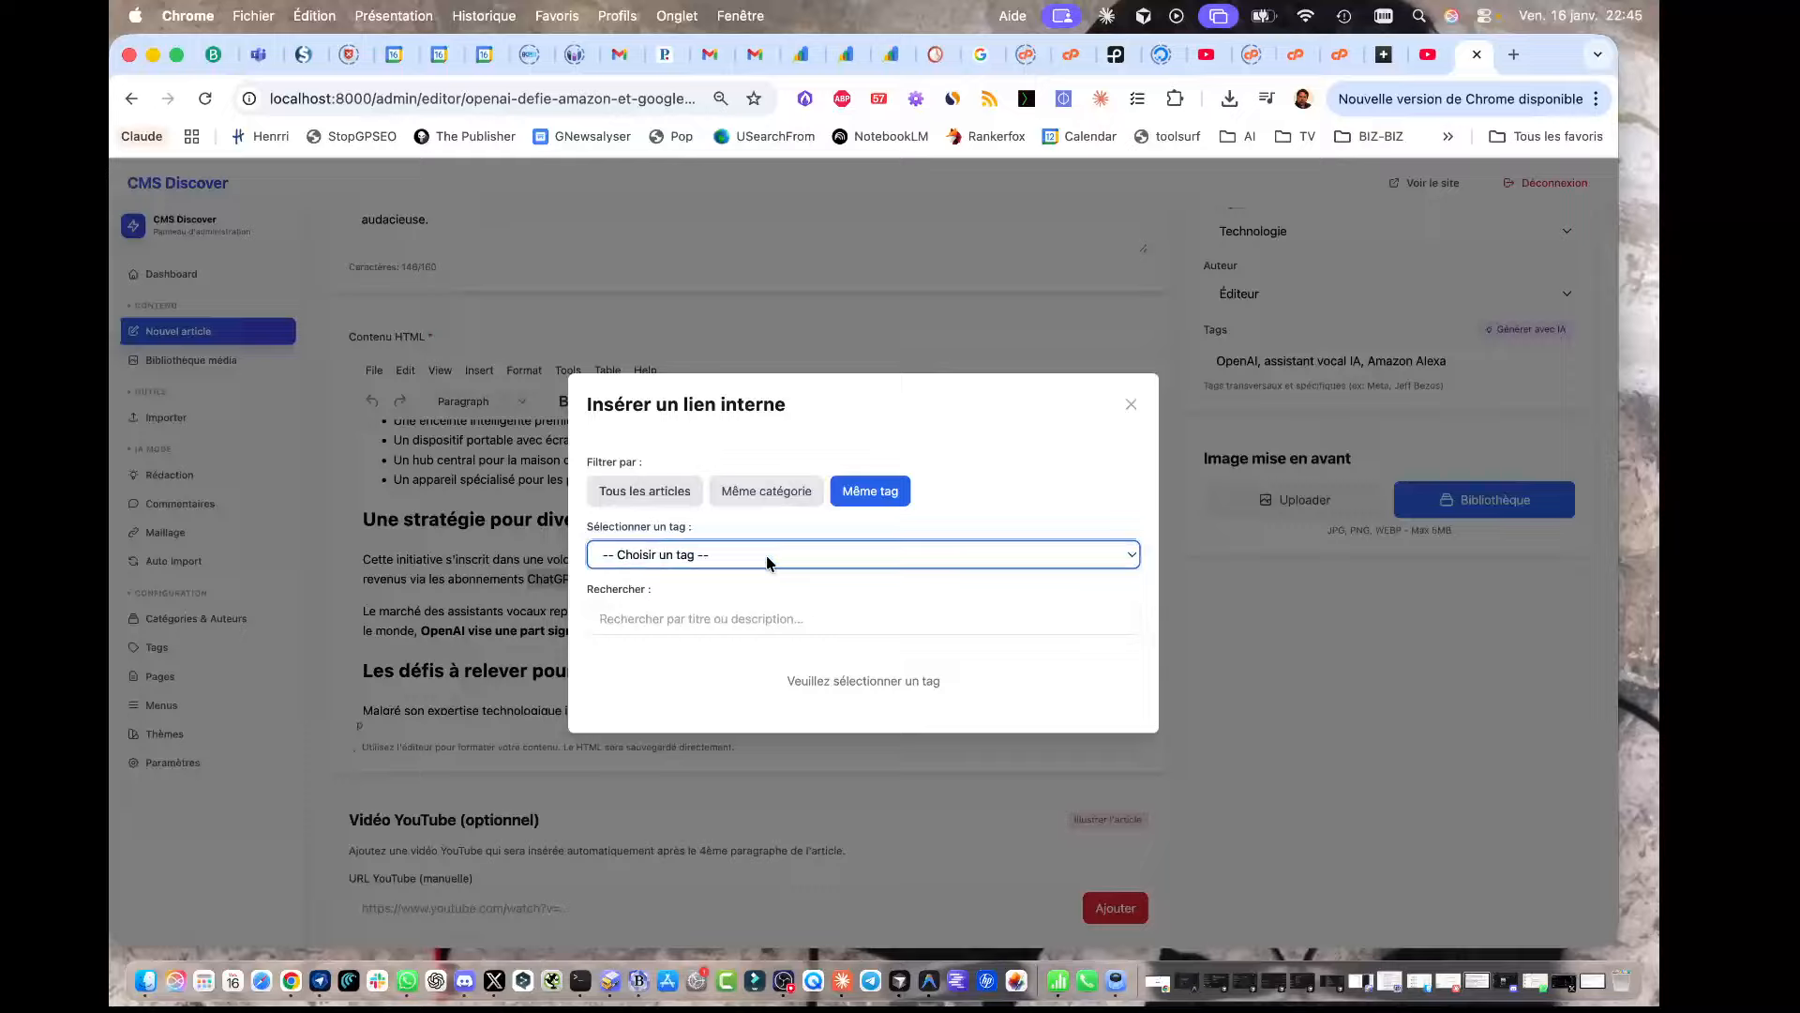
Step: Link ChatGPT to the same-category article "Android prépare une révolution" and check the link in the text
click(765, 493)
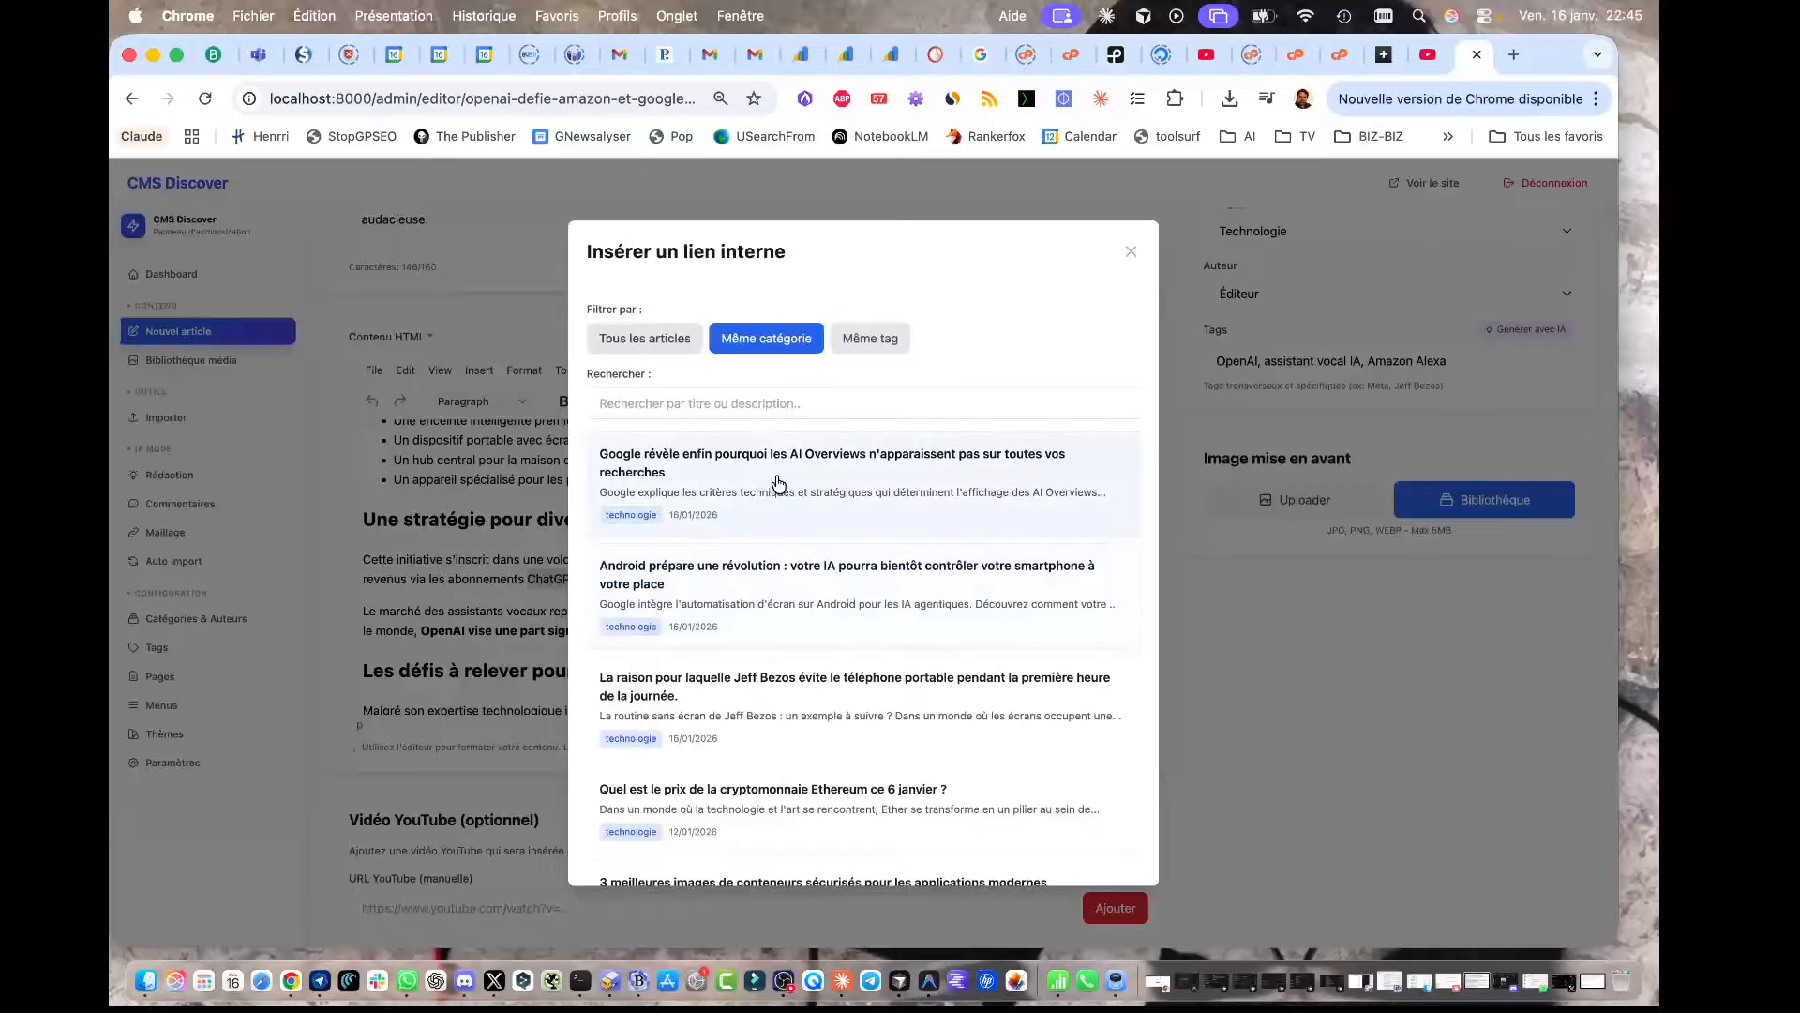
click(778, 587)
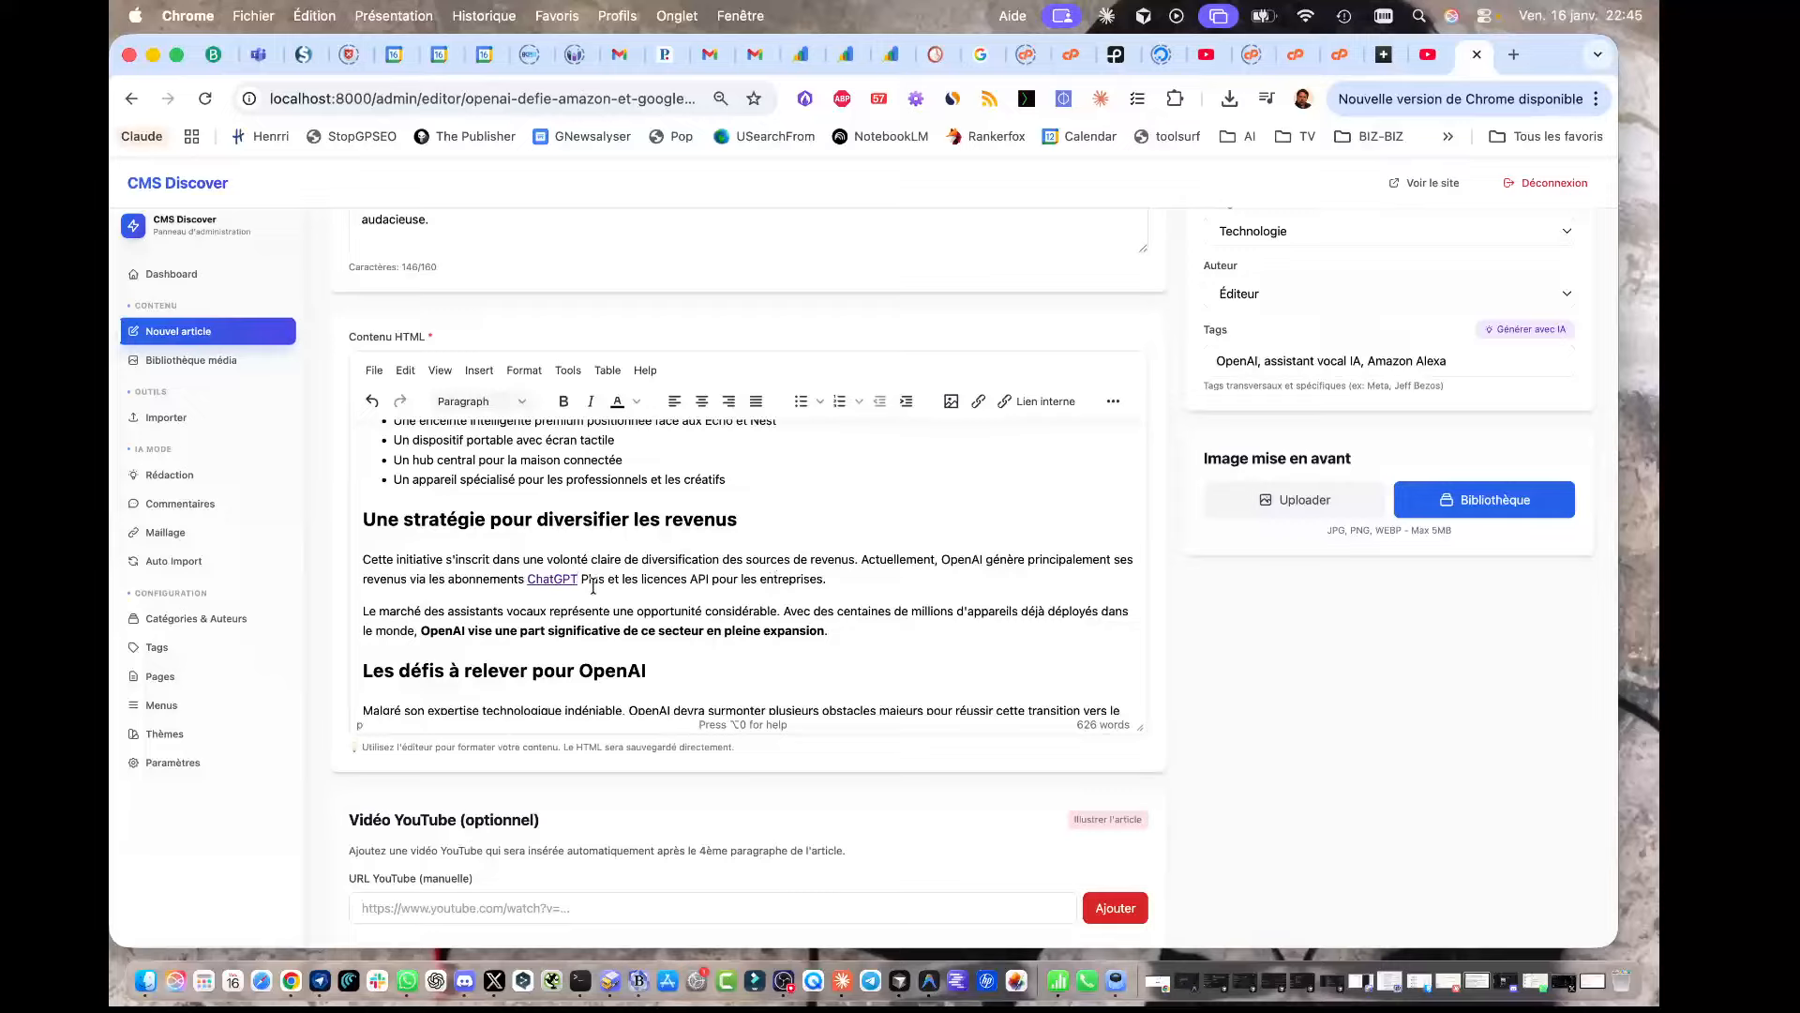
click(554, 579)
click(606, 579)
Step: Link the words "d'avantages considérables" under "La concurrence établie" to the article "Android prépare une révolution"
scroll(647, 577, down, 5)
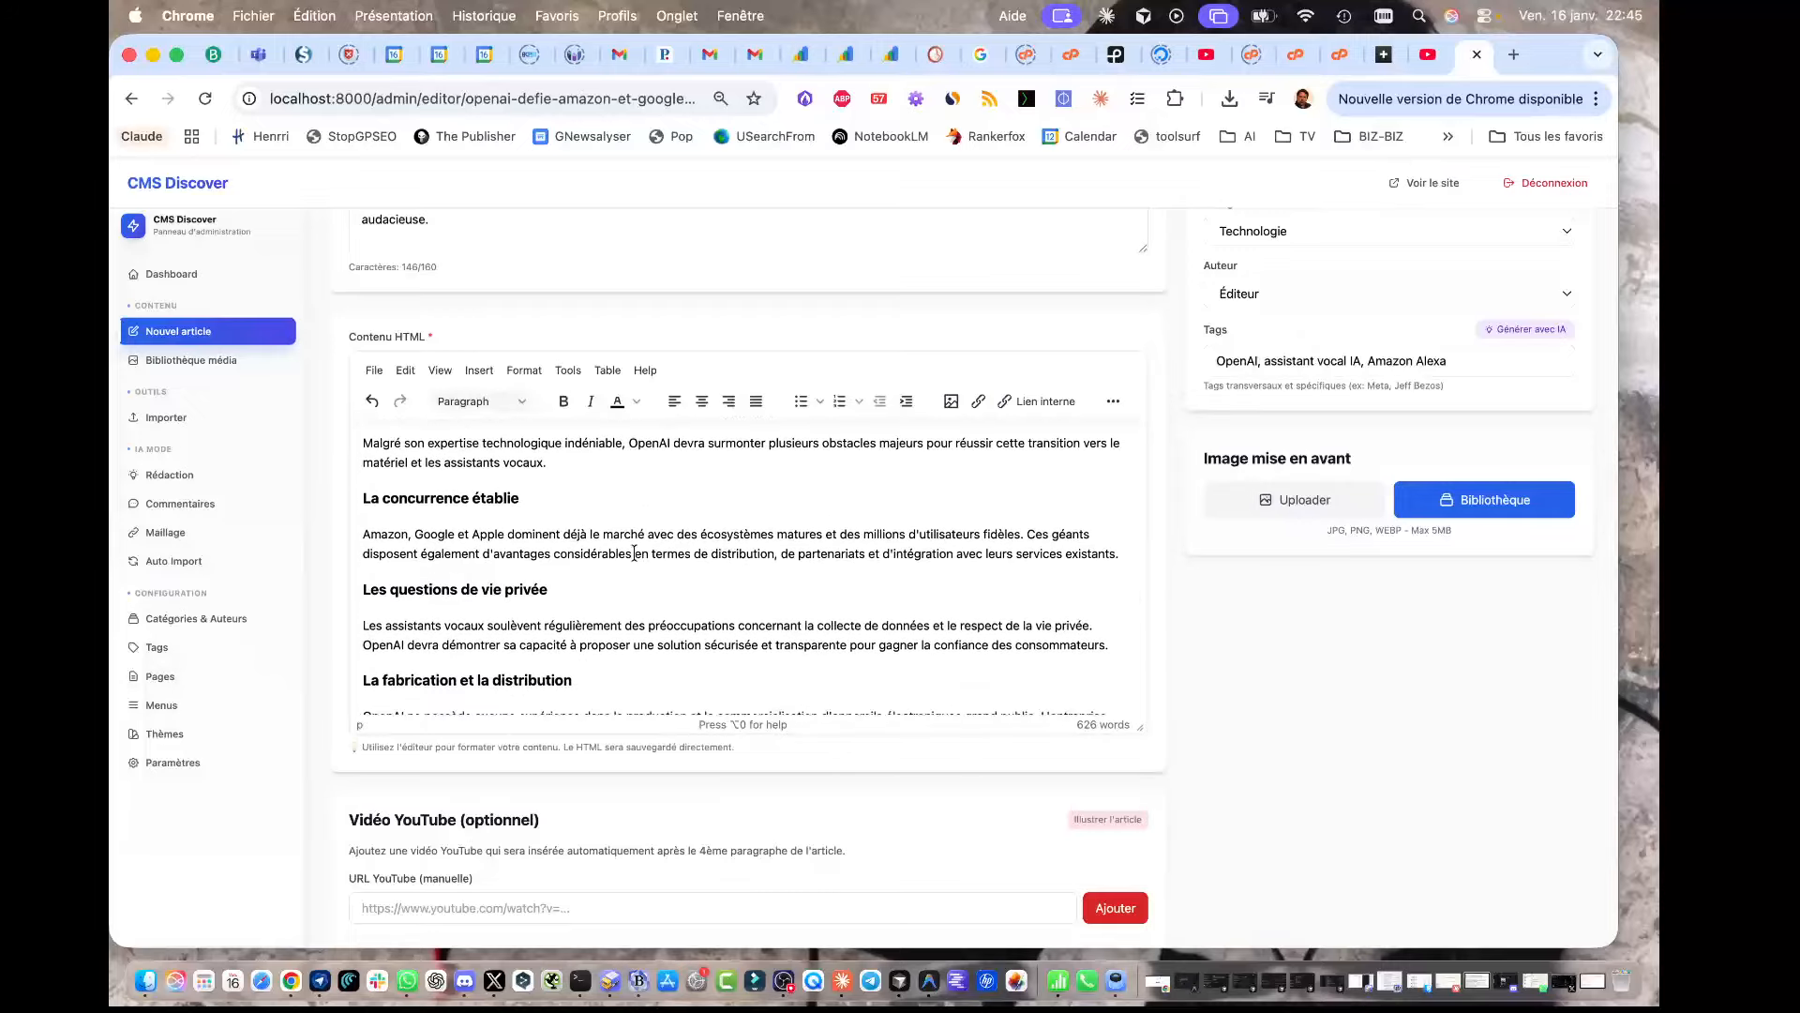
drag(632, 553, 484, 555)
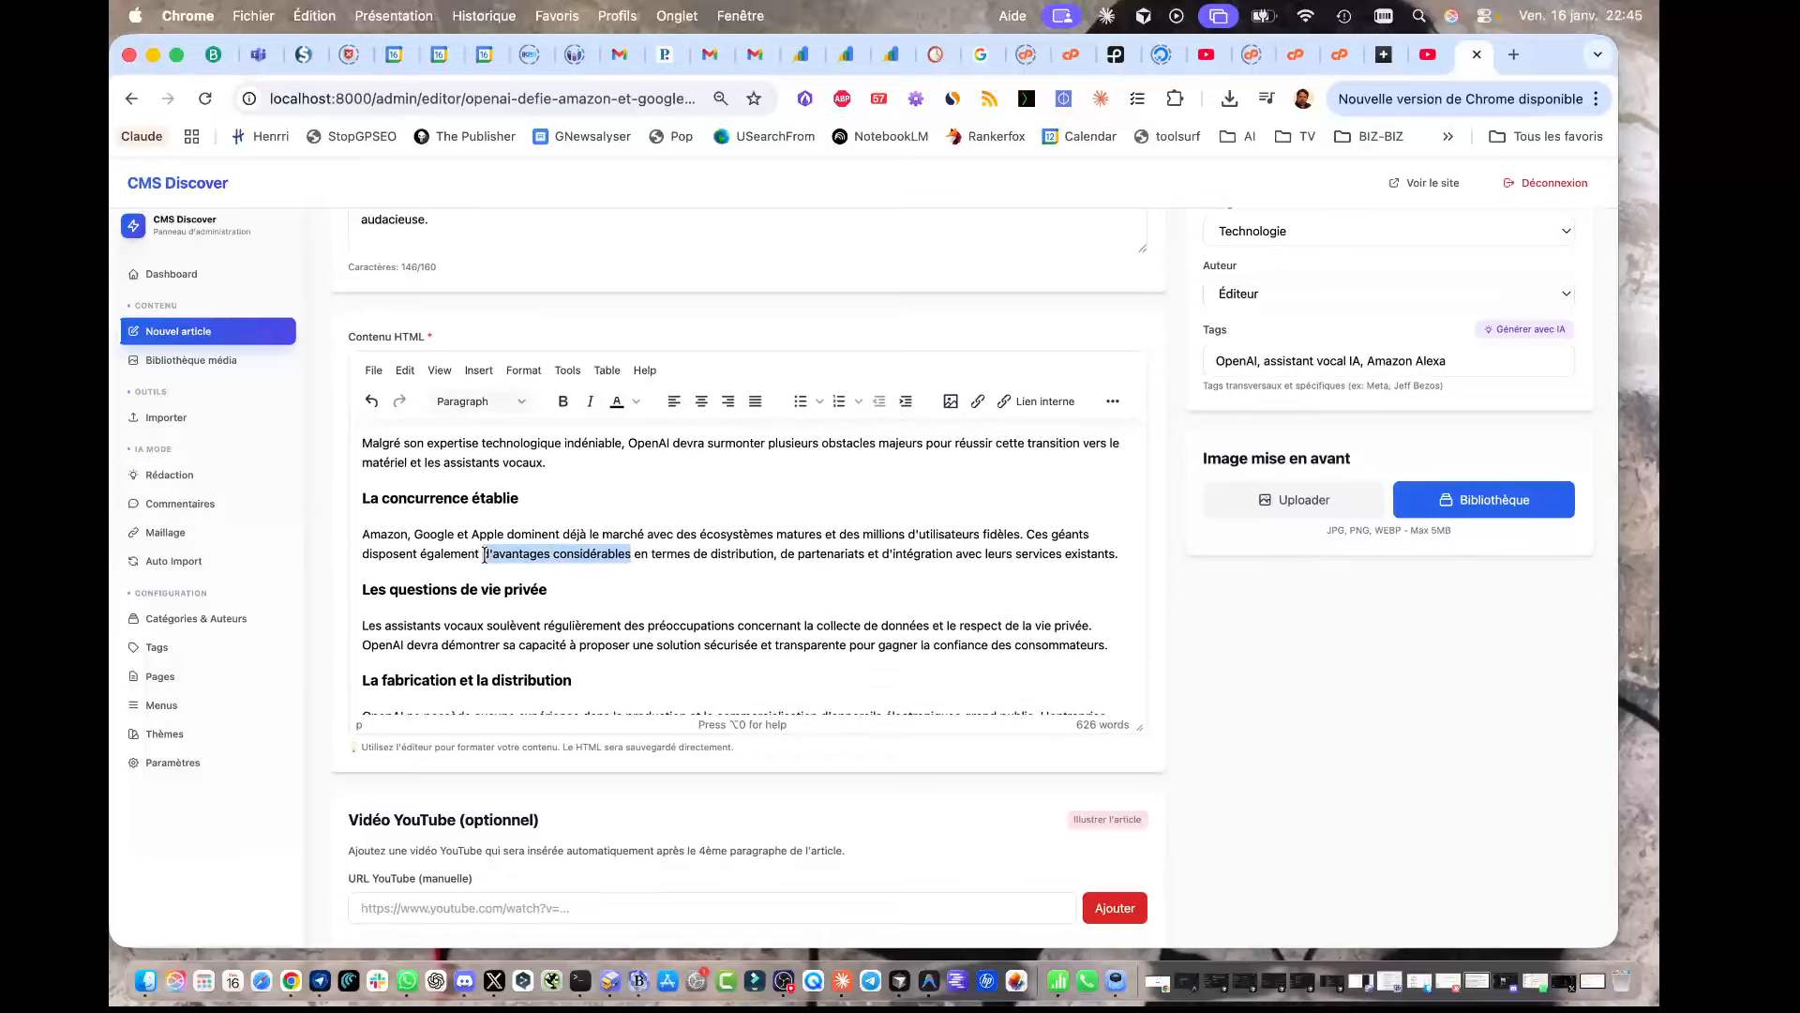
click(1022, 400)
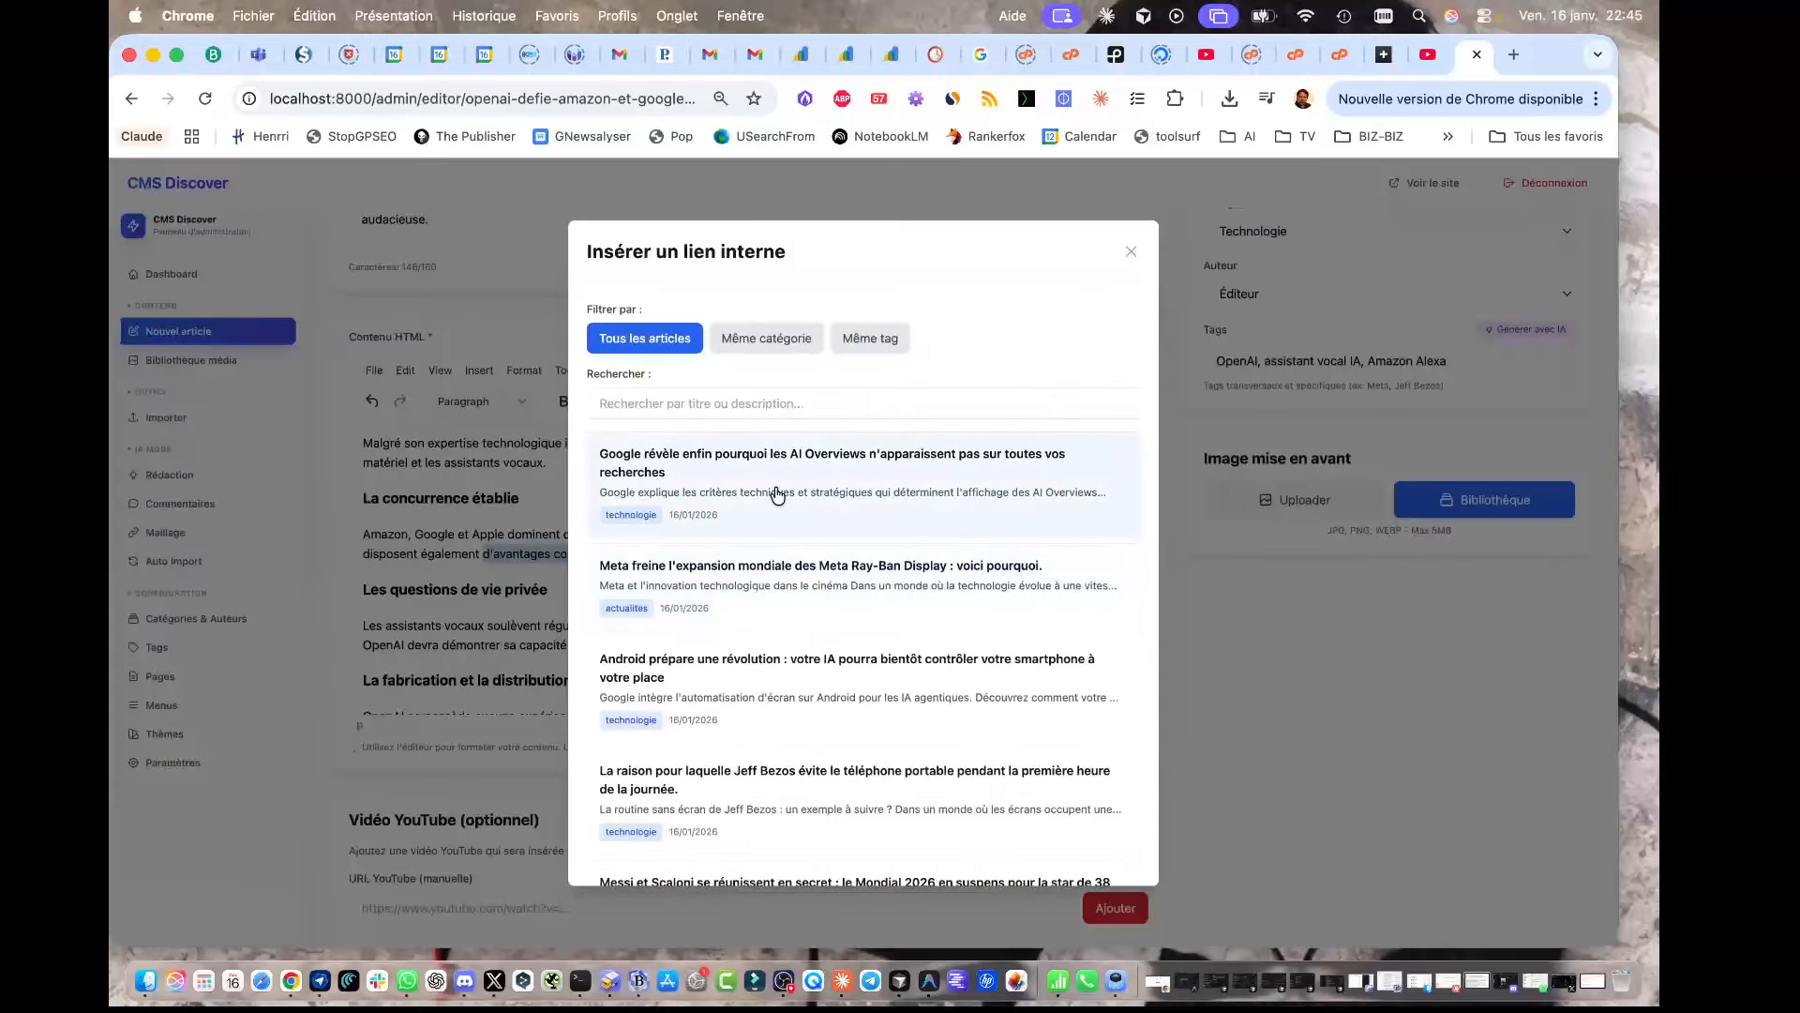
click(783, 712)
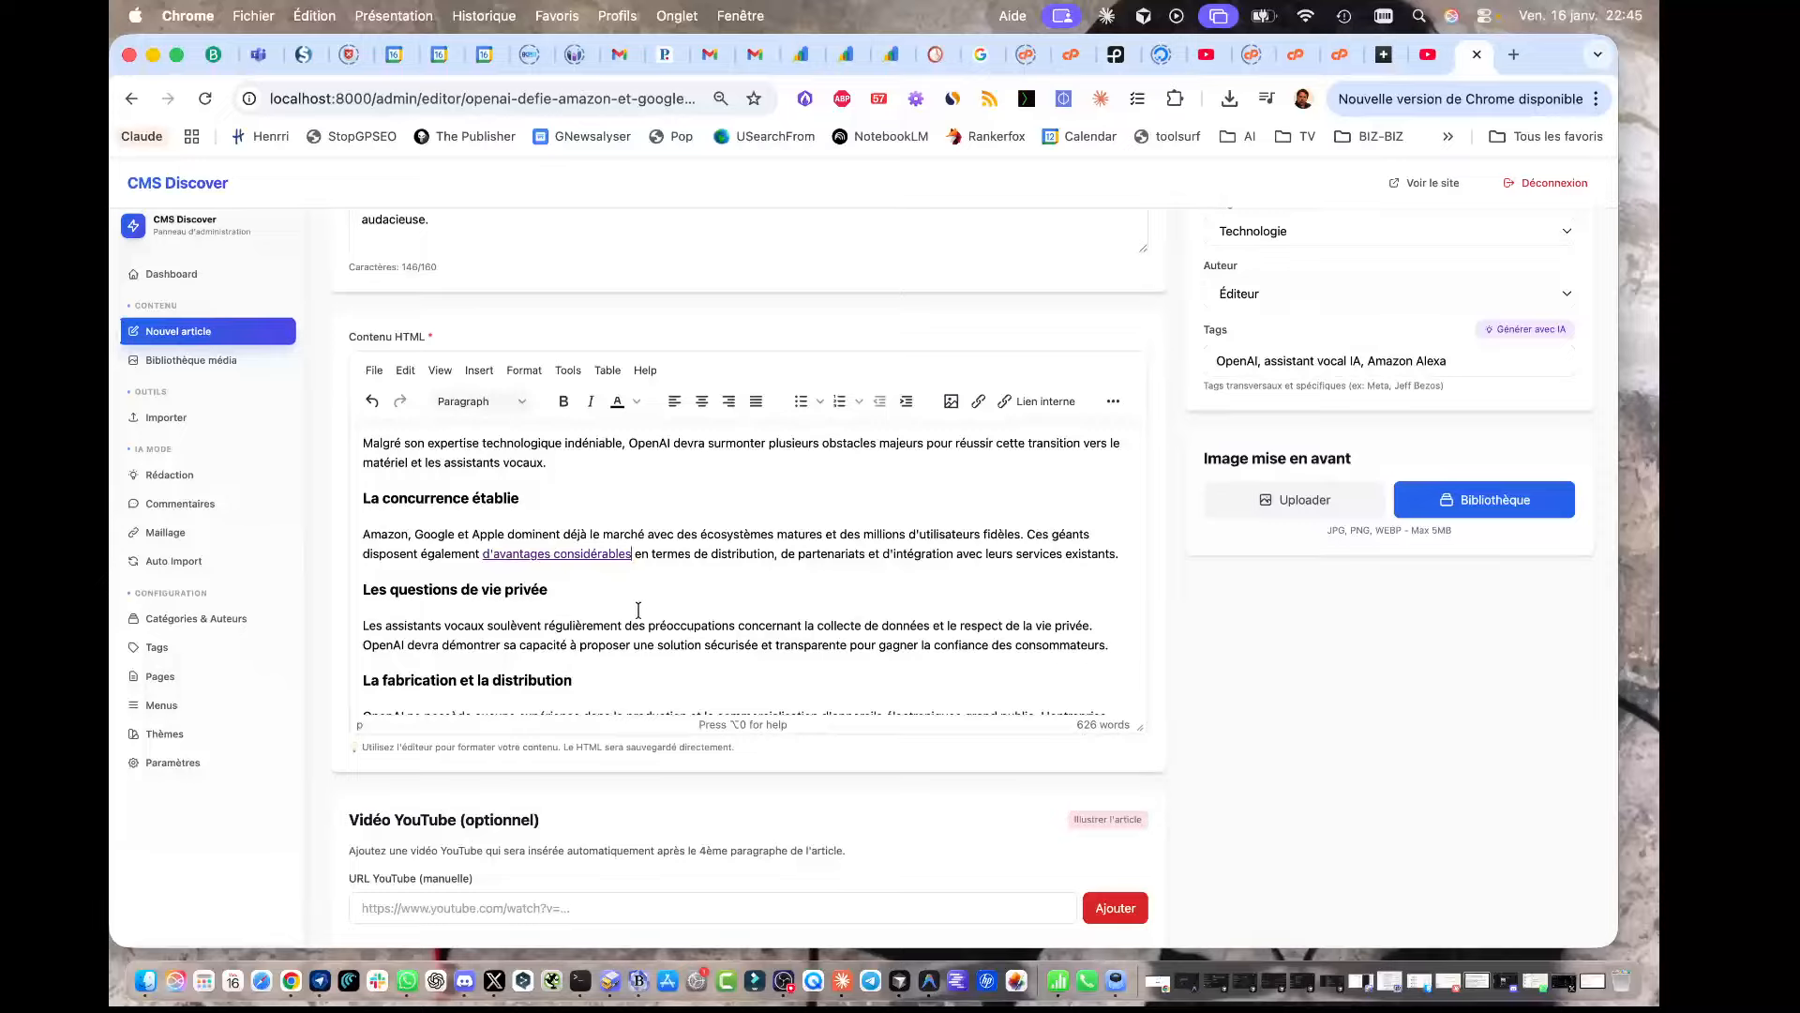
Step: Search YouTube for "OpenAI et Google" from the article's optional video section
scroll(1224, 759, down, 5)
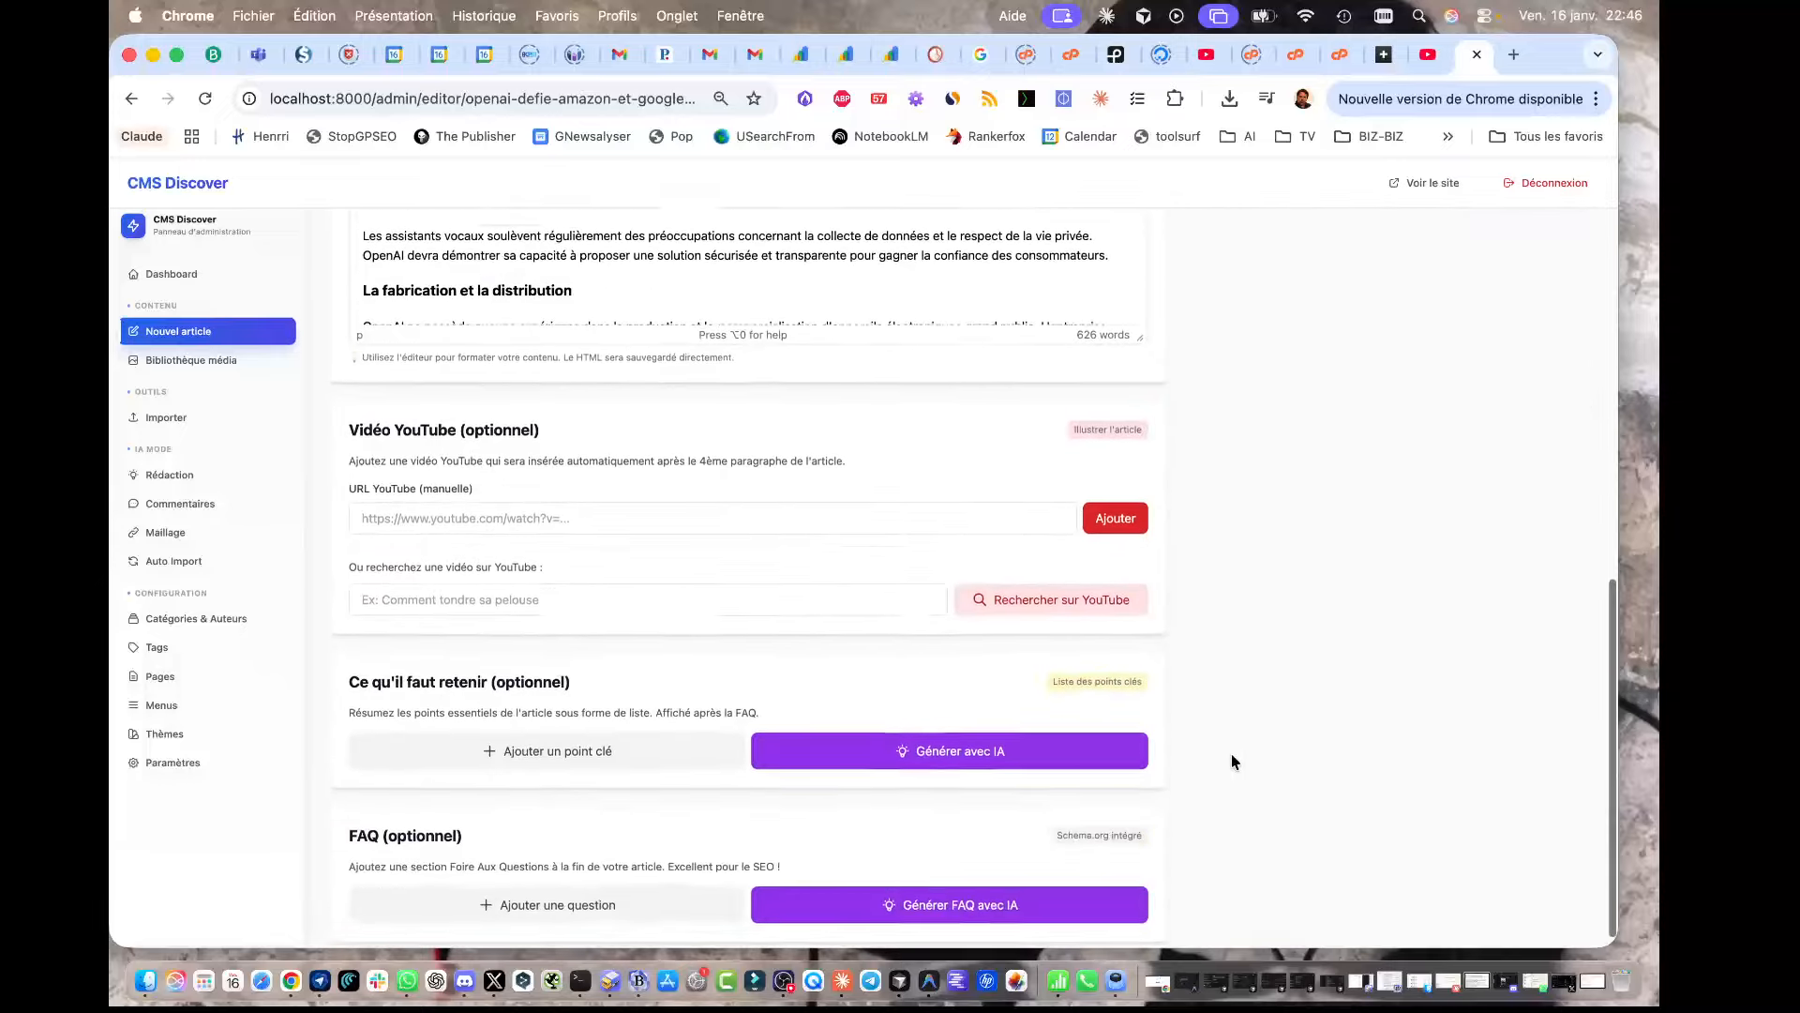
scroll(1234, 762, up, 2)
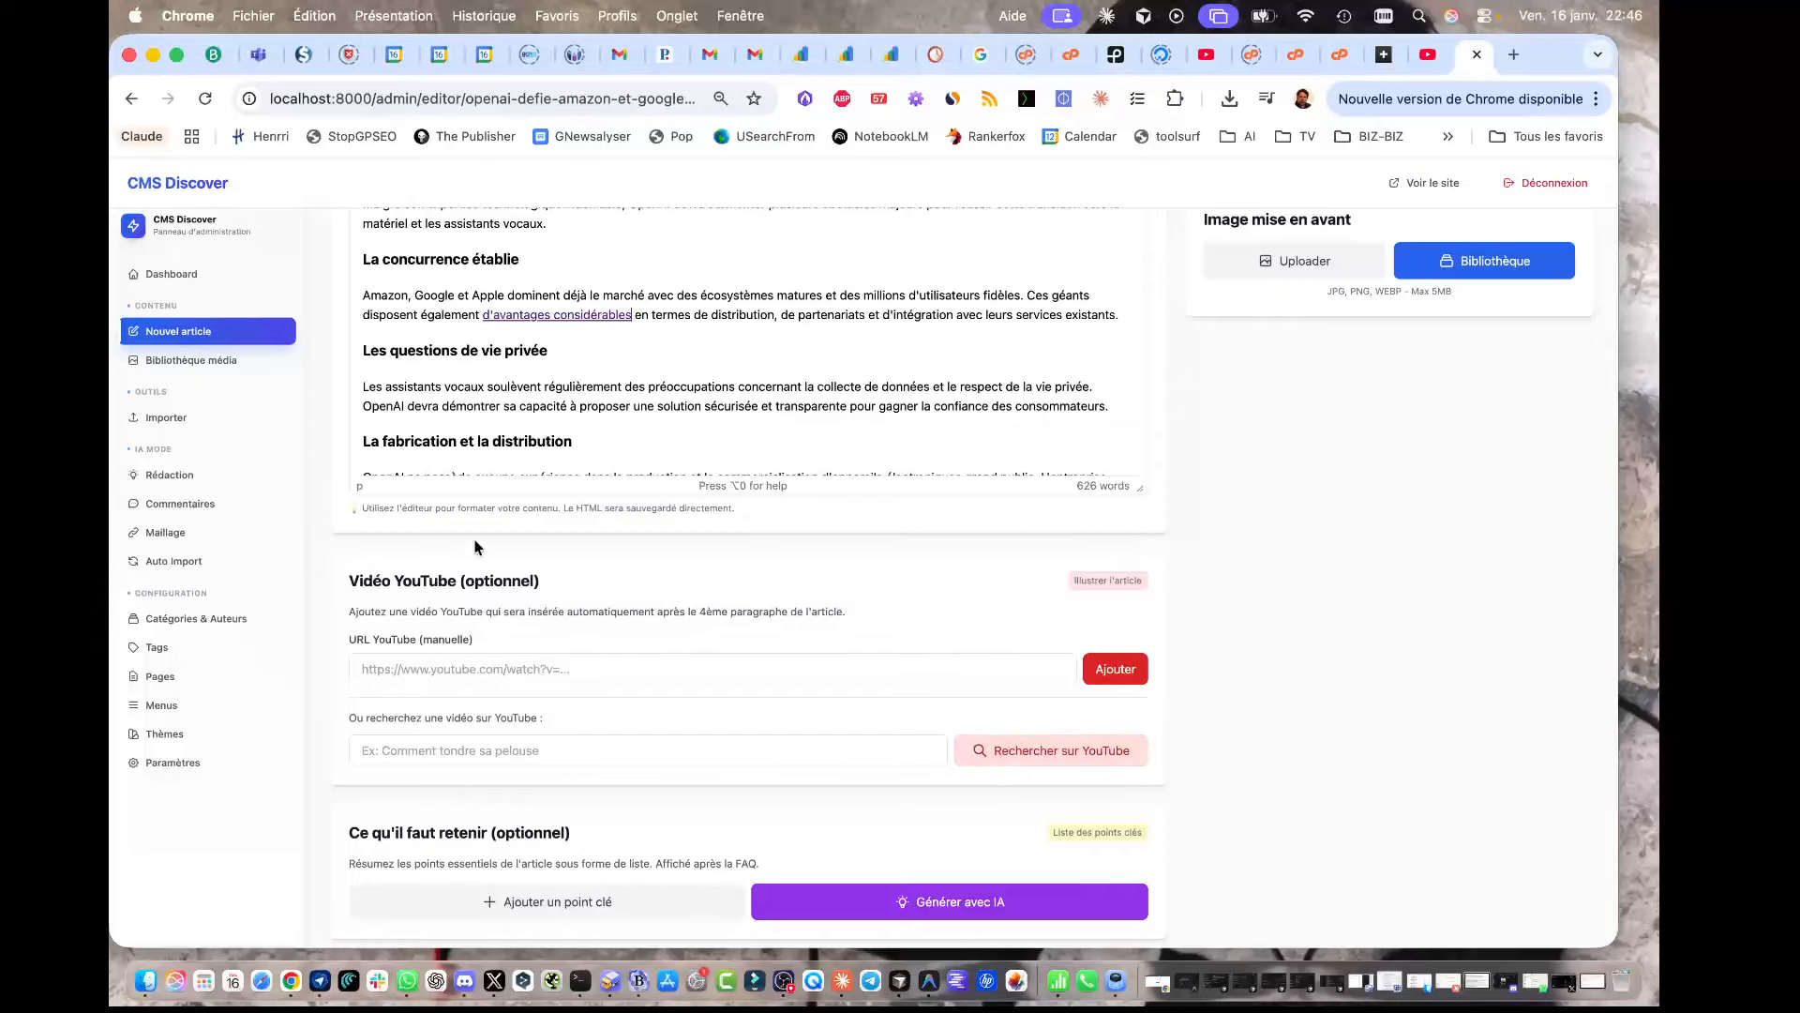
click(475, 750)
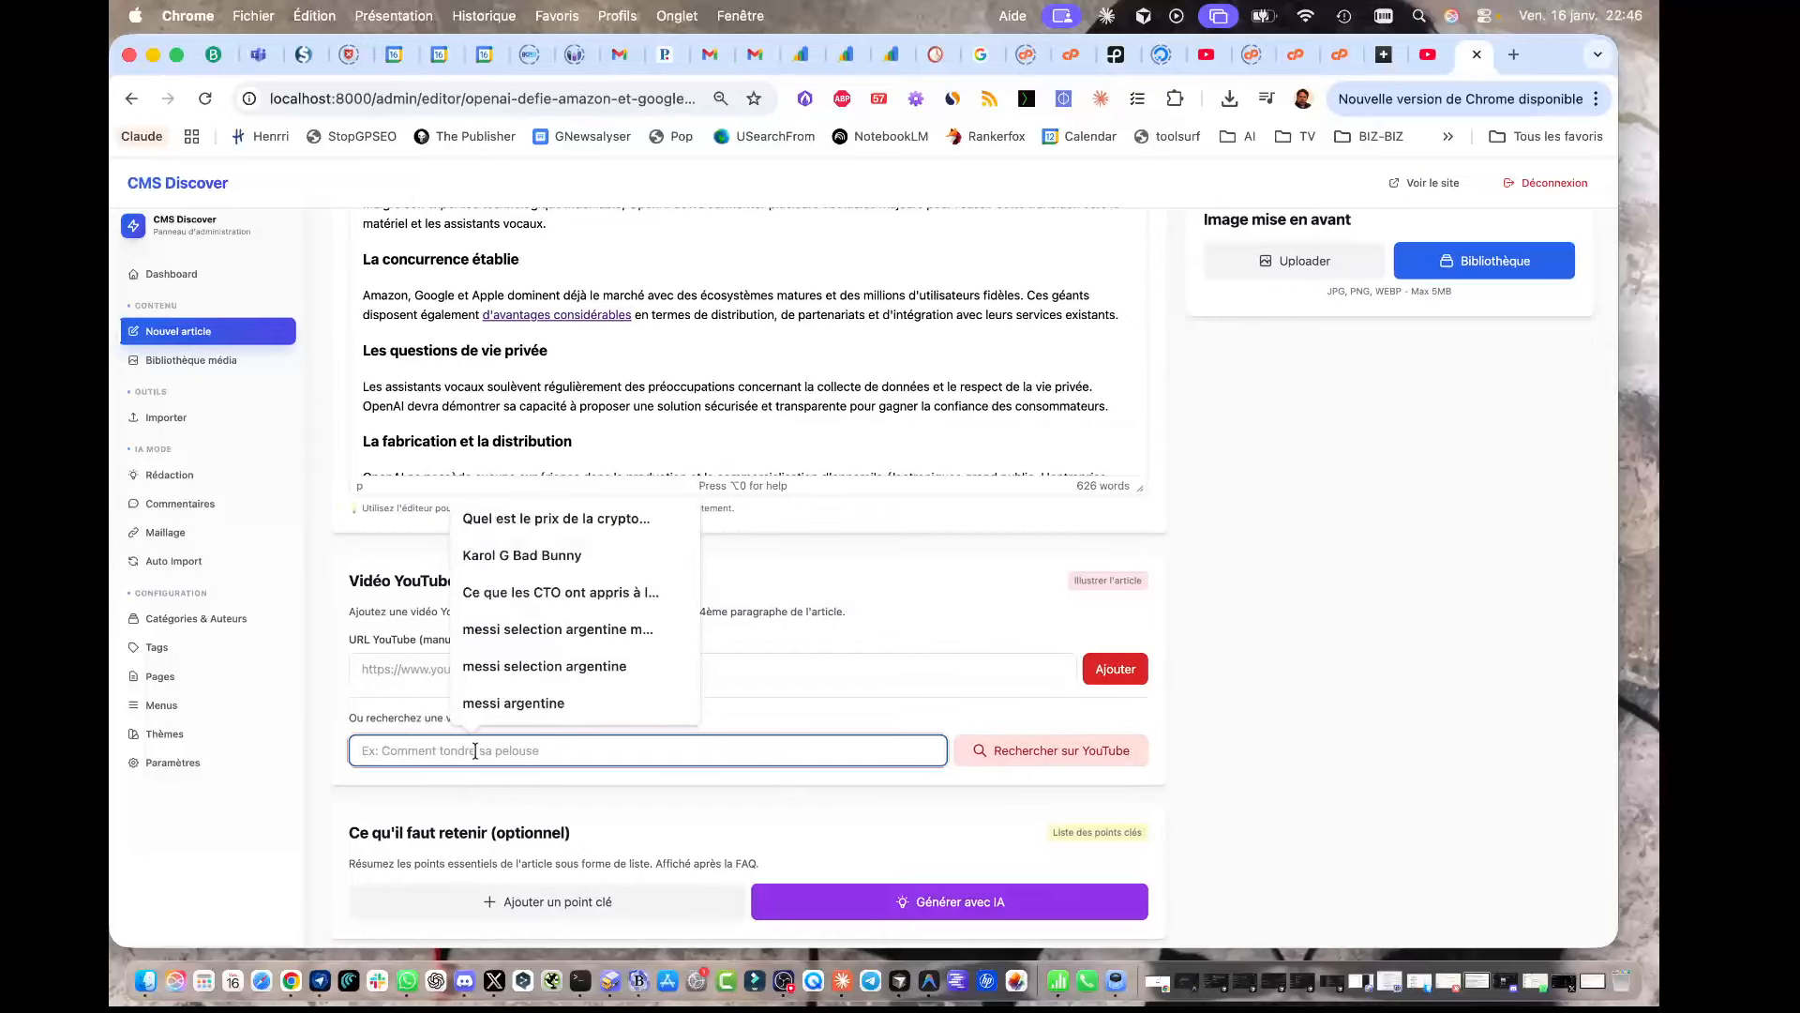
text(openAI et)
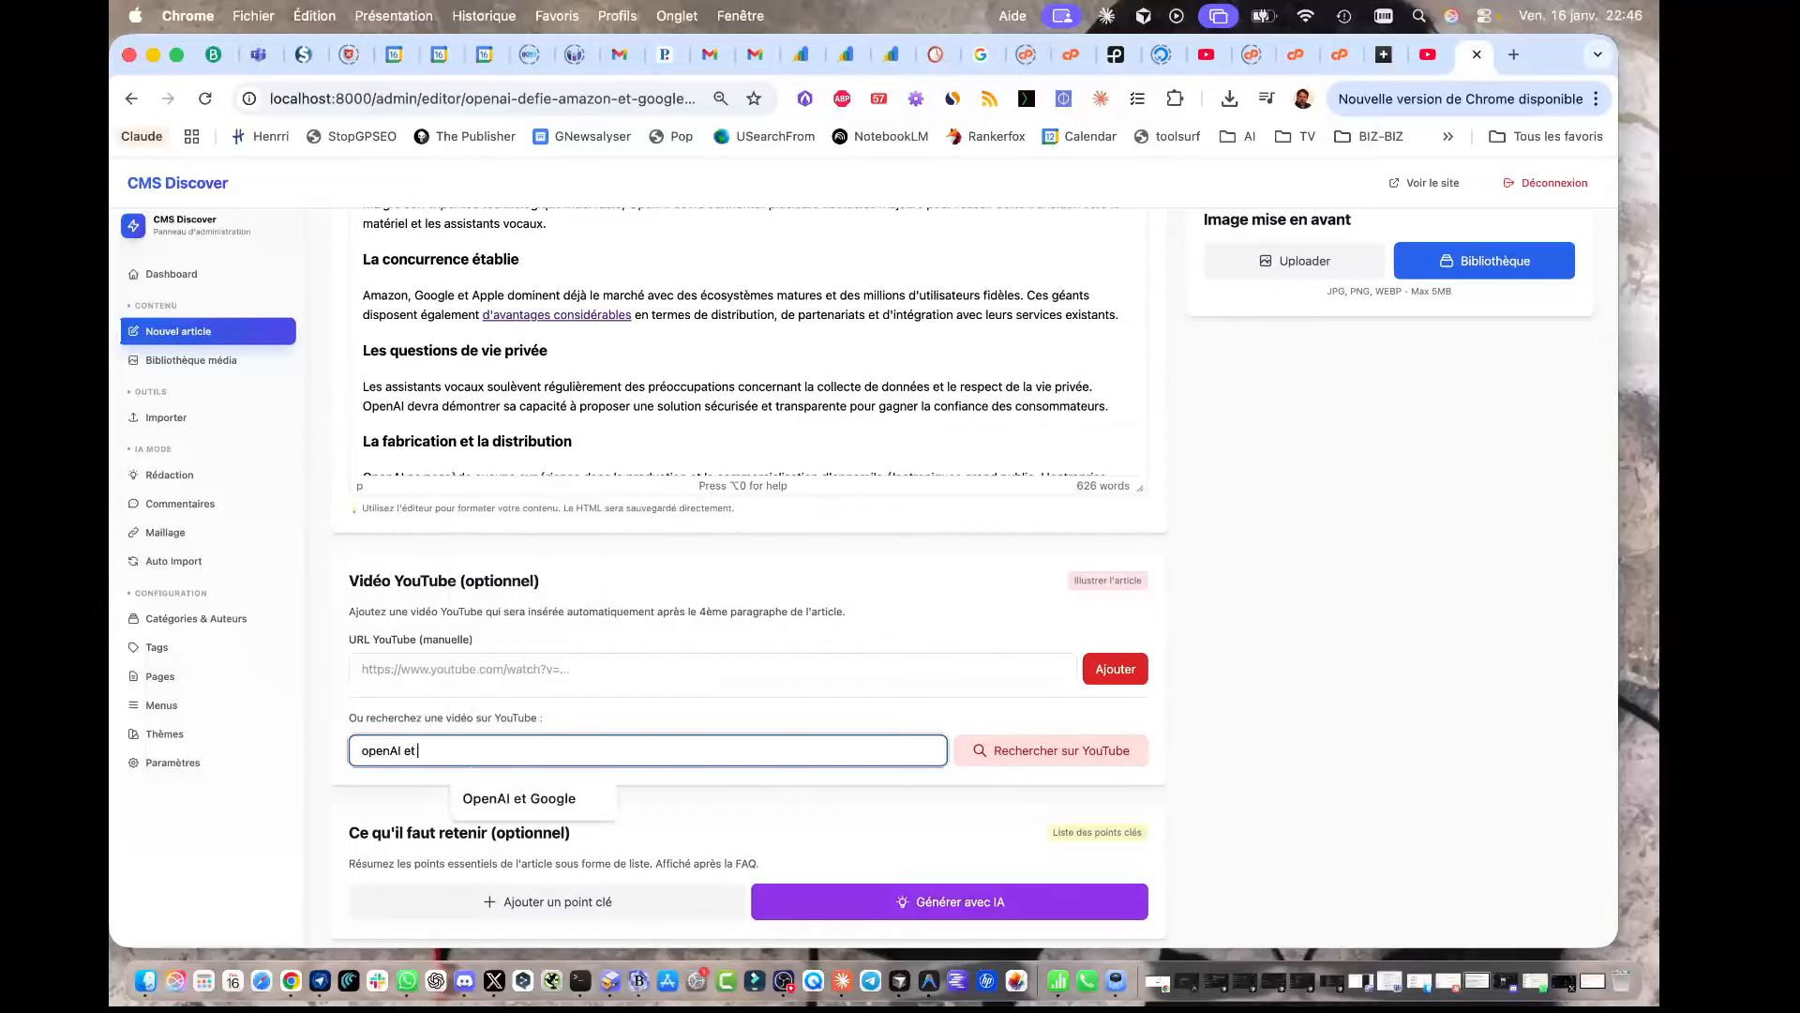
text( Google)
click(518, 798)
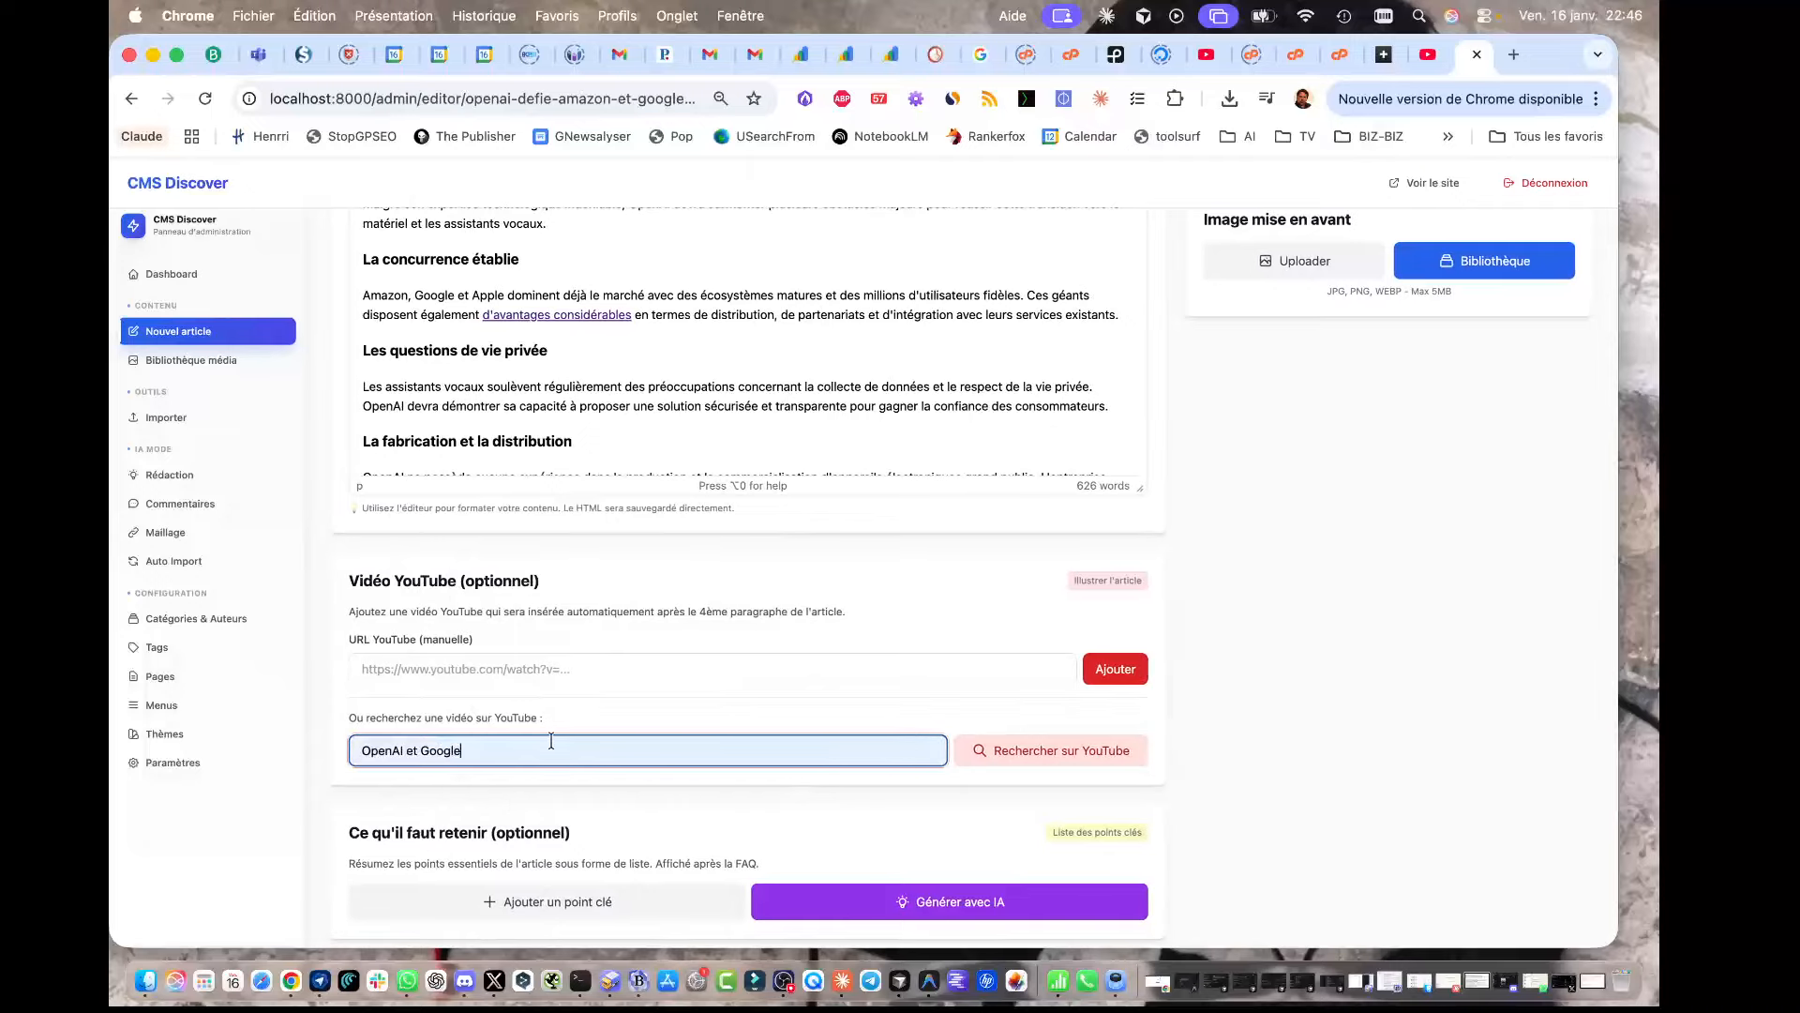
click(1008, 750)
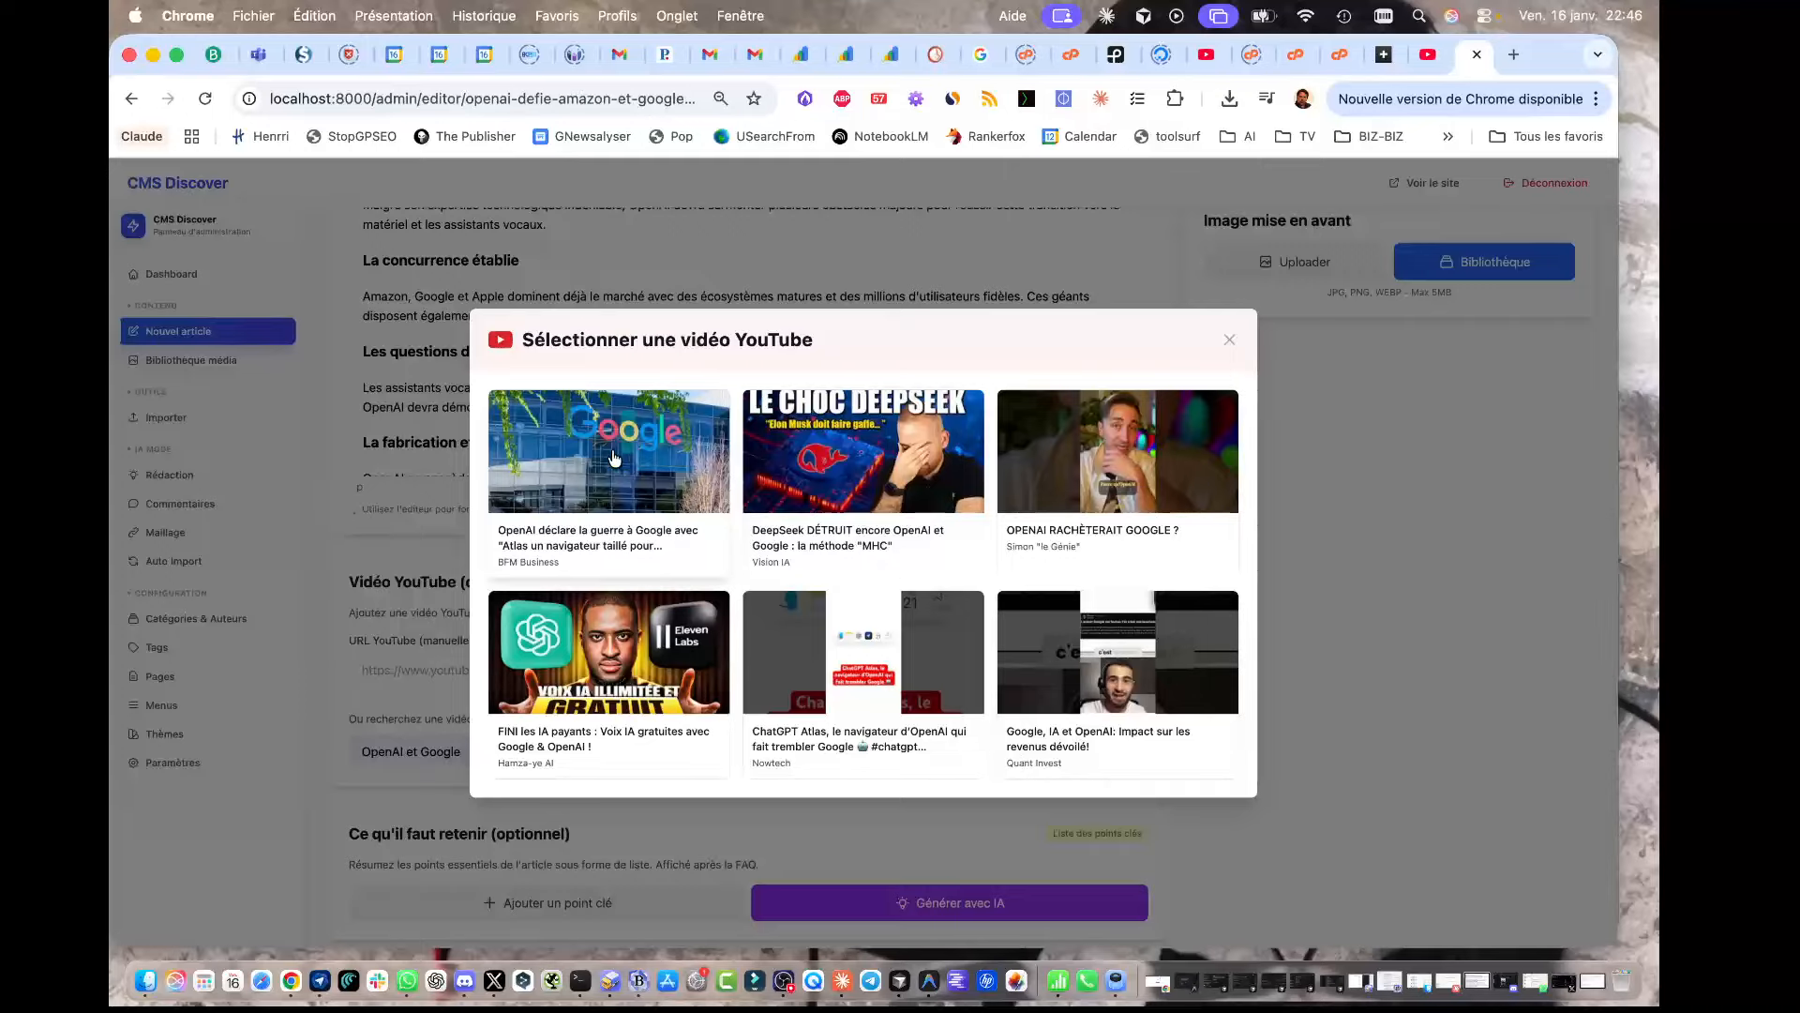
Step: Browse the suggested videos and add Nowtech's "ChatGPT Atlas, le navigateur d'OpenAI qui fait trembler Google" to the article
scroll(668, 522, down, 2)
scroll(668, 523, down, 1)
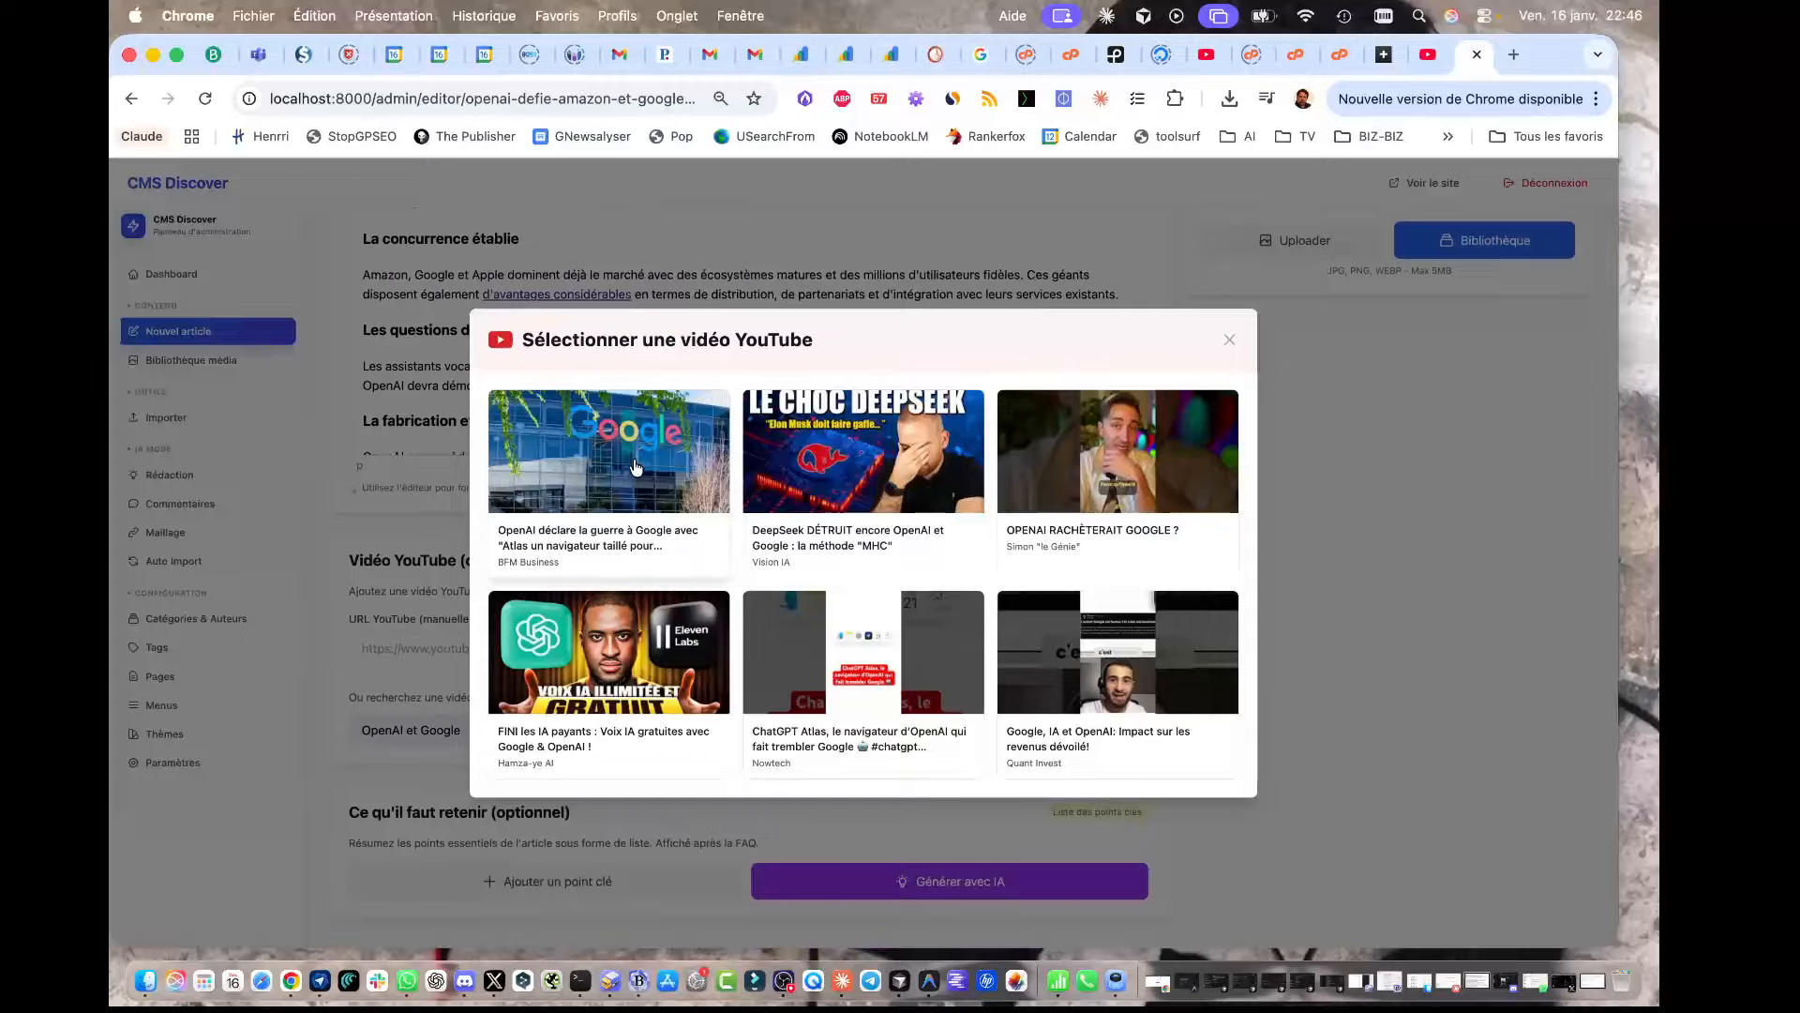
scroll(661, 544, up, 1)
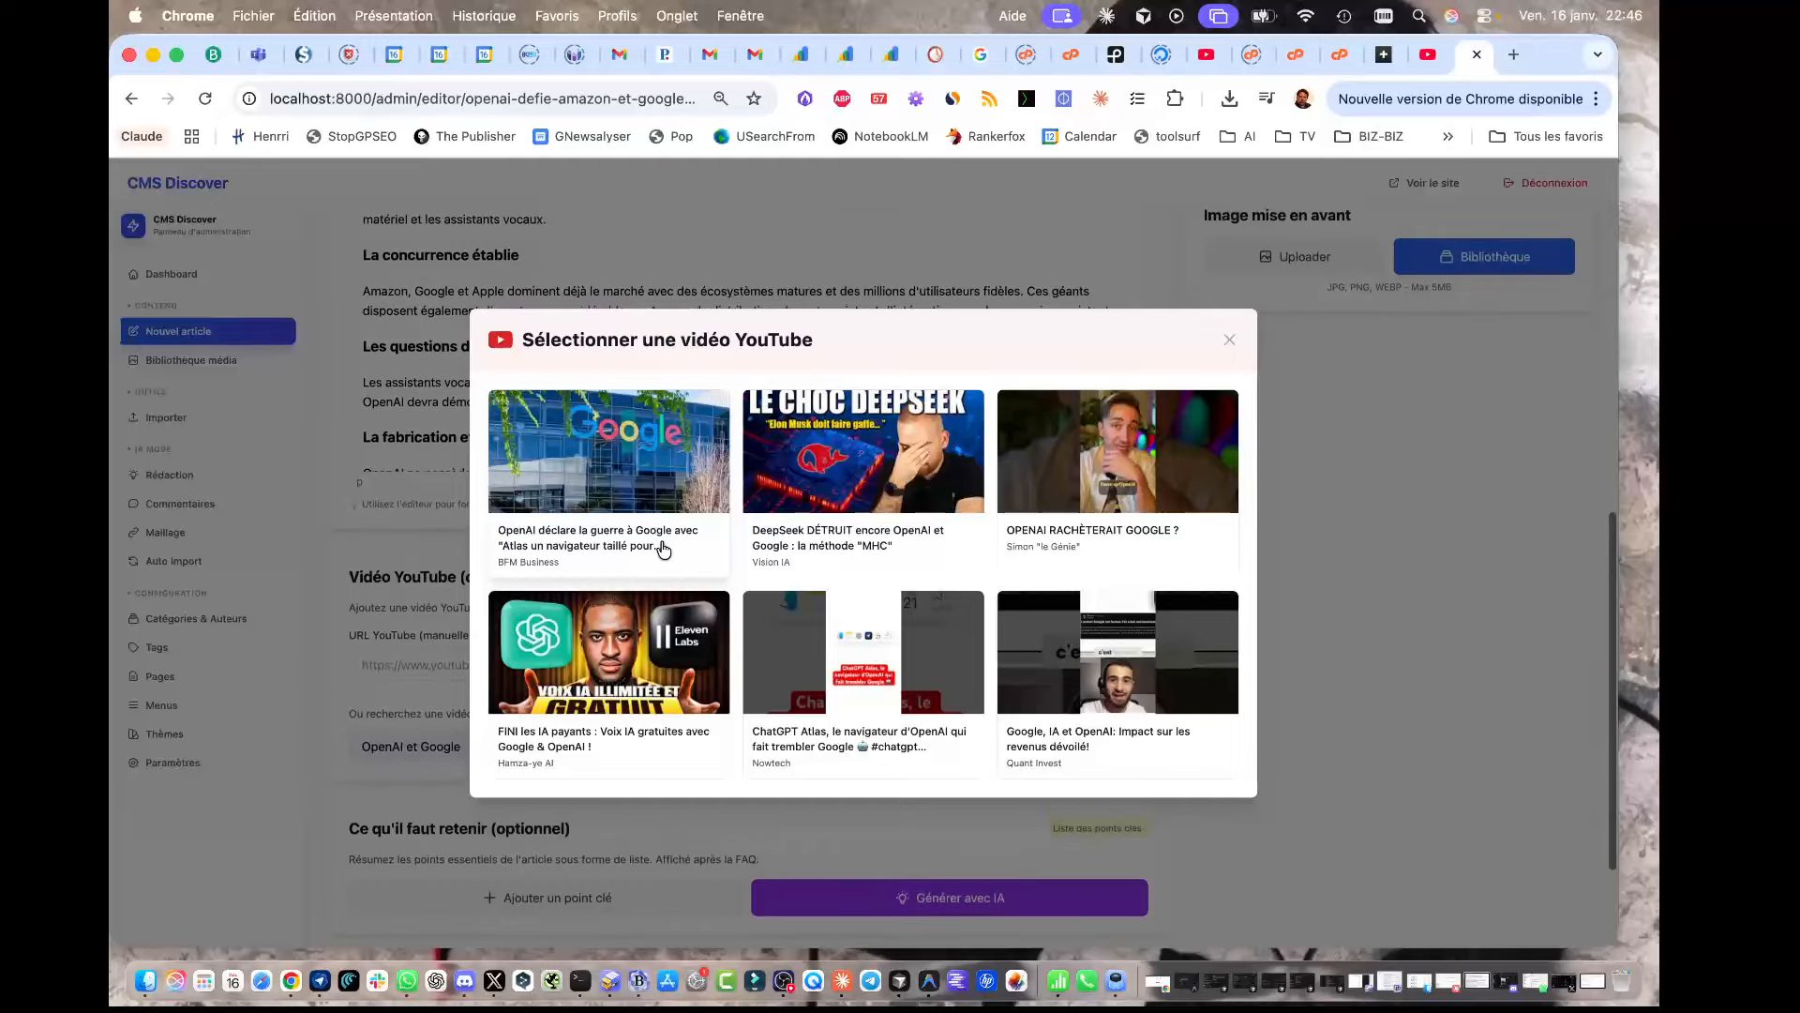
click(777, 664)
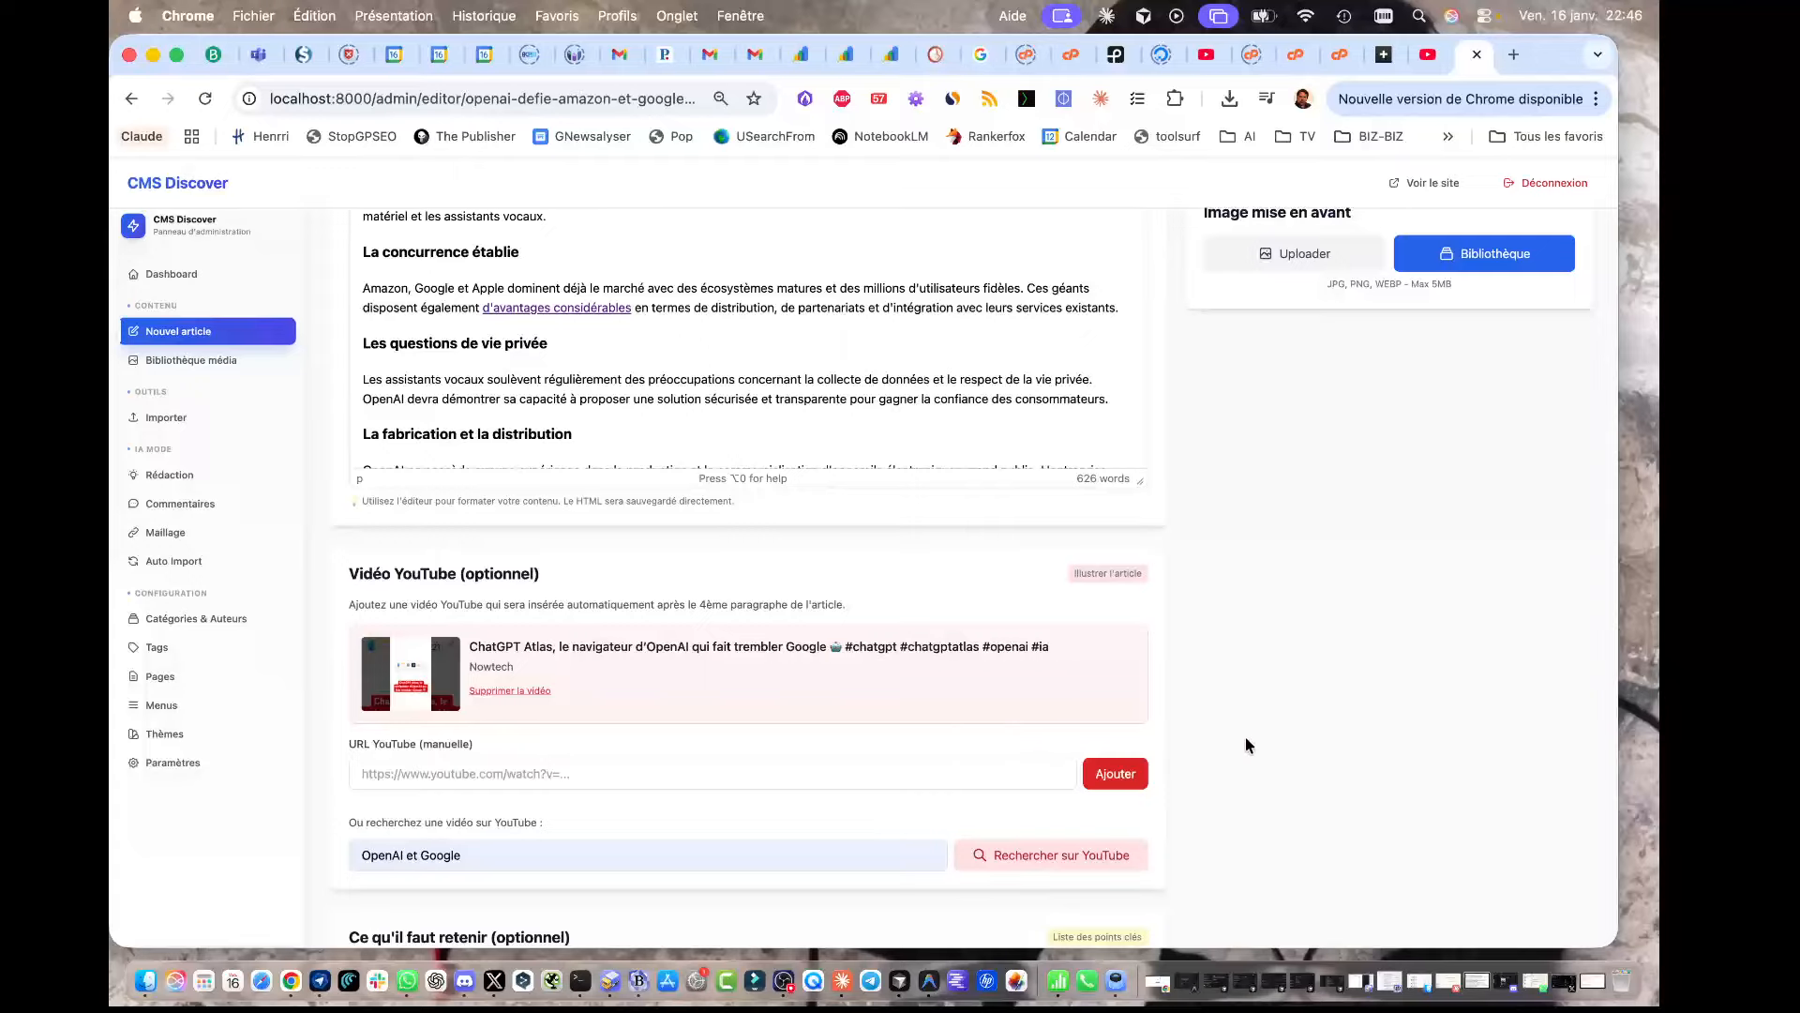
Step: Generate the "Ce qu'il faut retenir" key points with AI and review the list
scroll(1254, 739, down, 2)
scroll(1254, 739, down, 2)
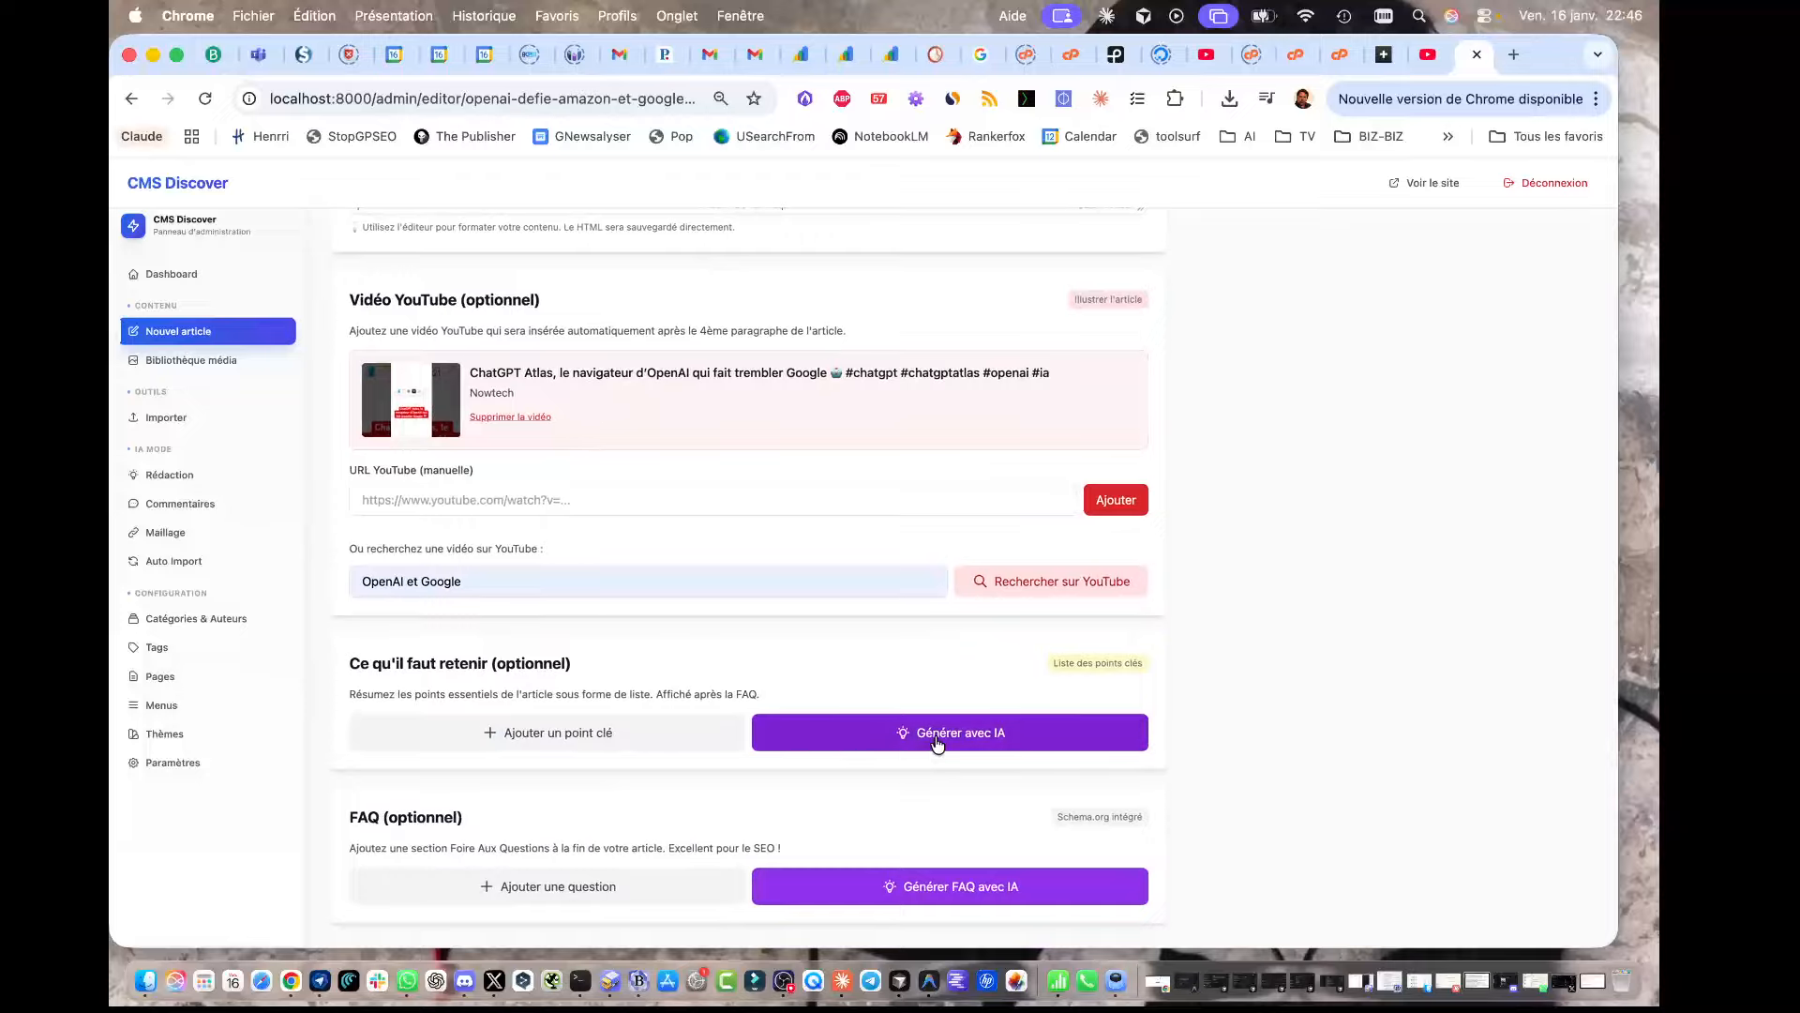
click(937, 736)
click(1031, 291)
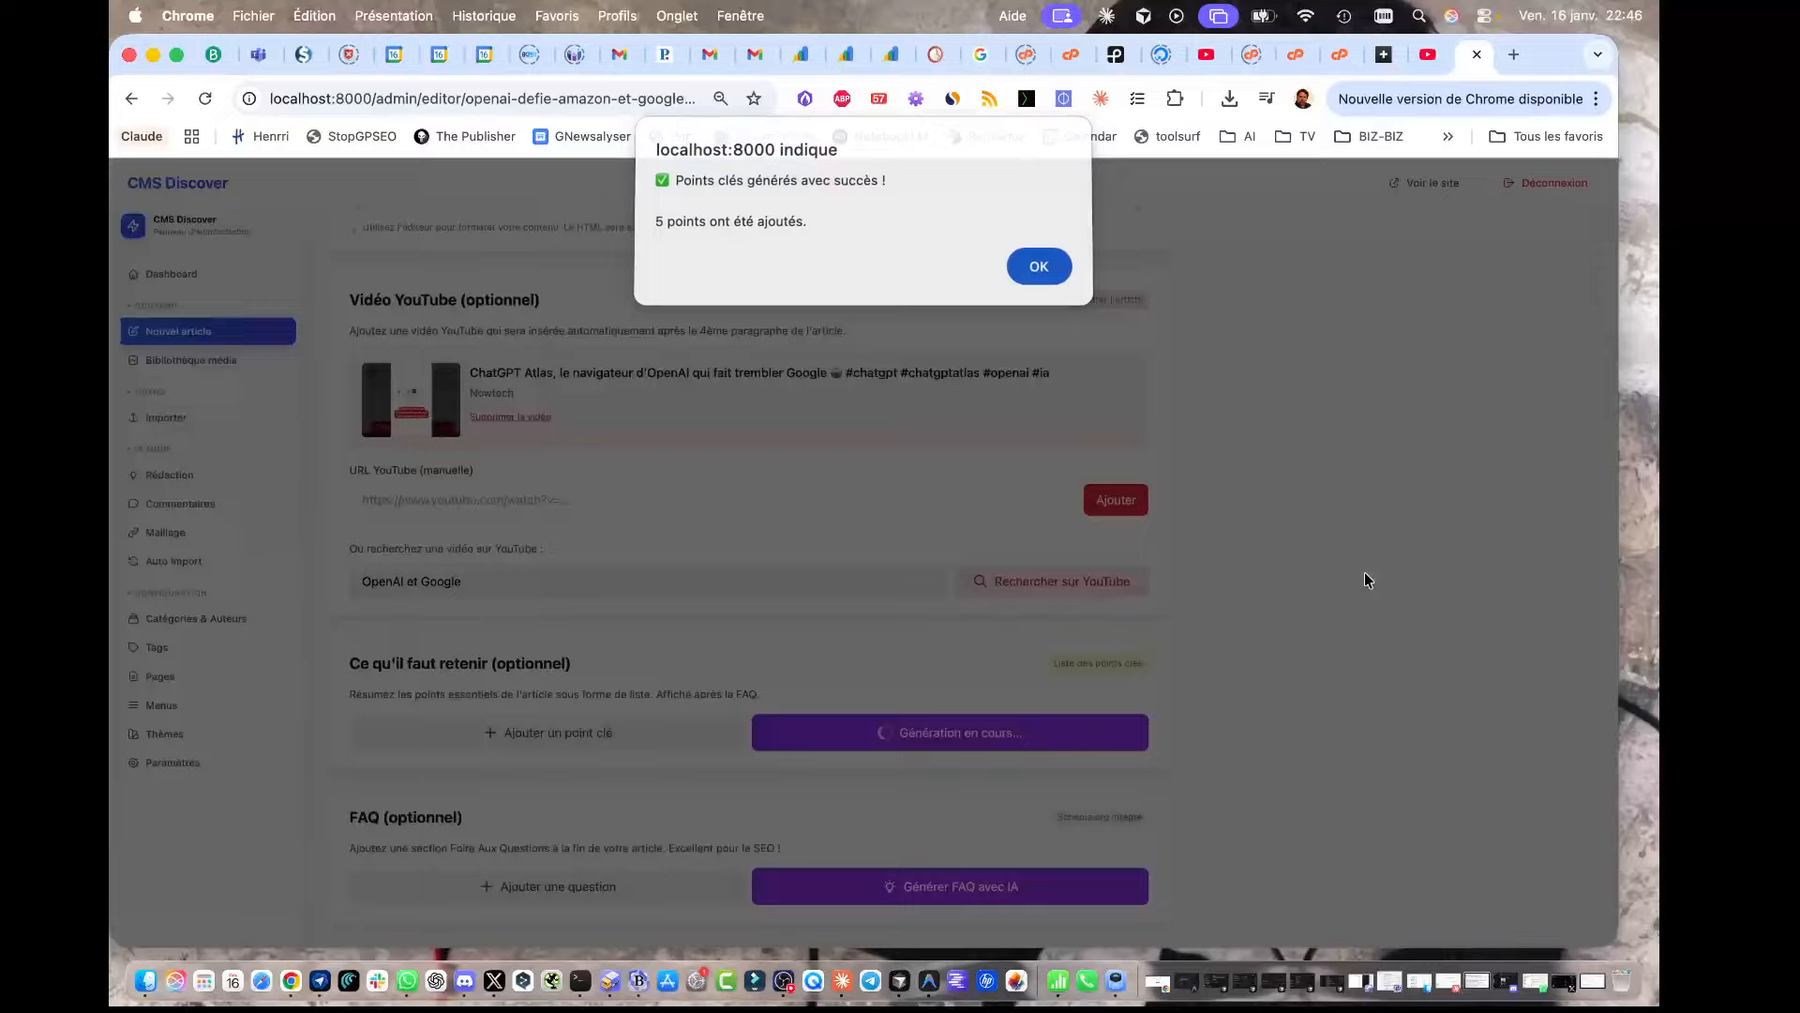
click(1038, 270)
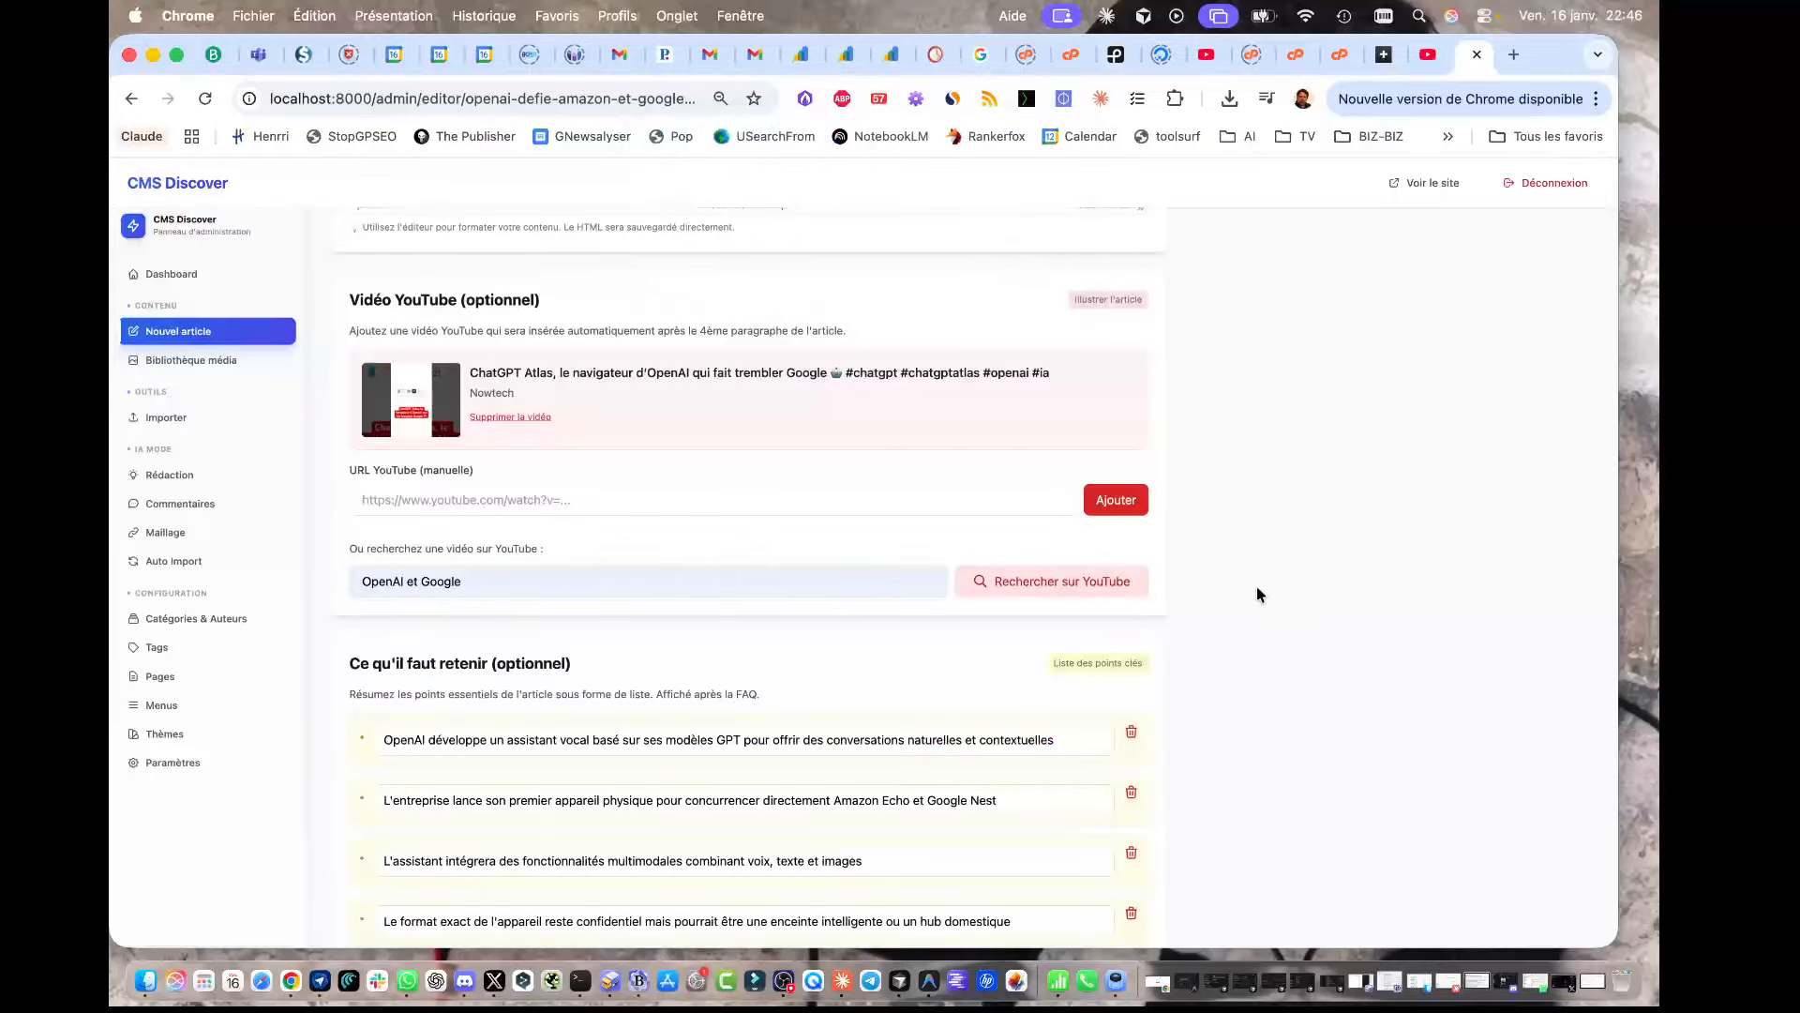
scroll(1257, 587, down, 5)
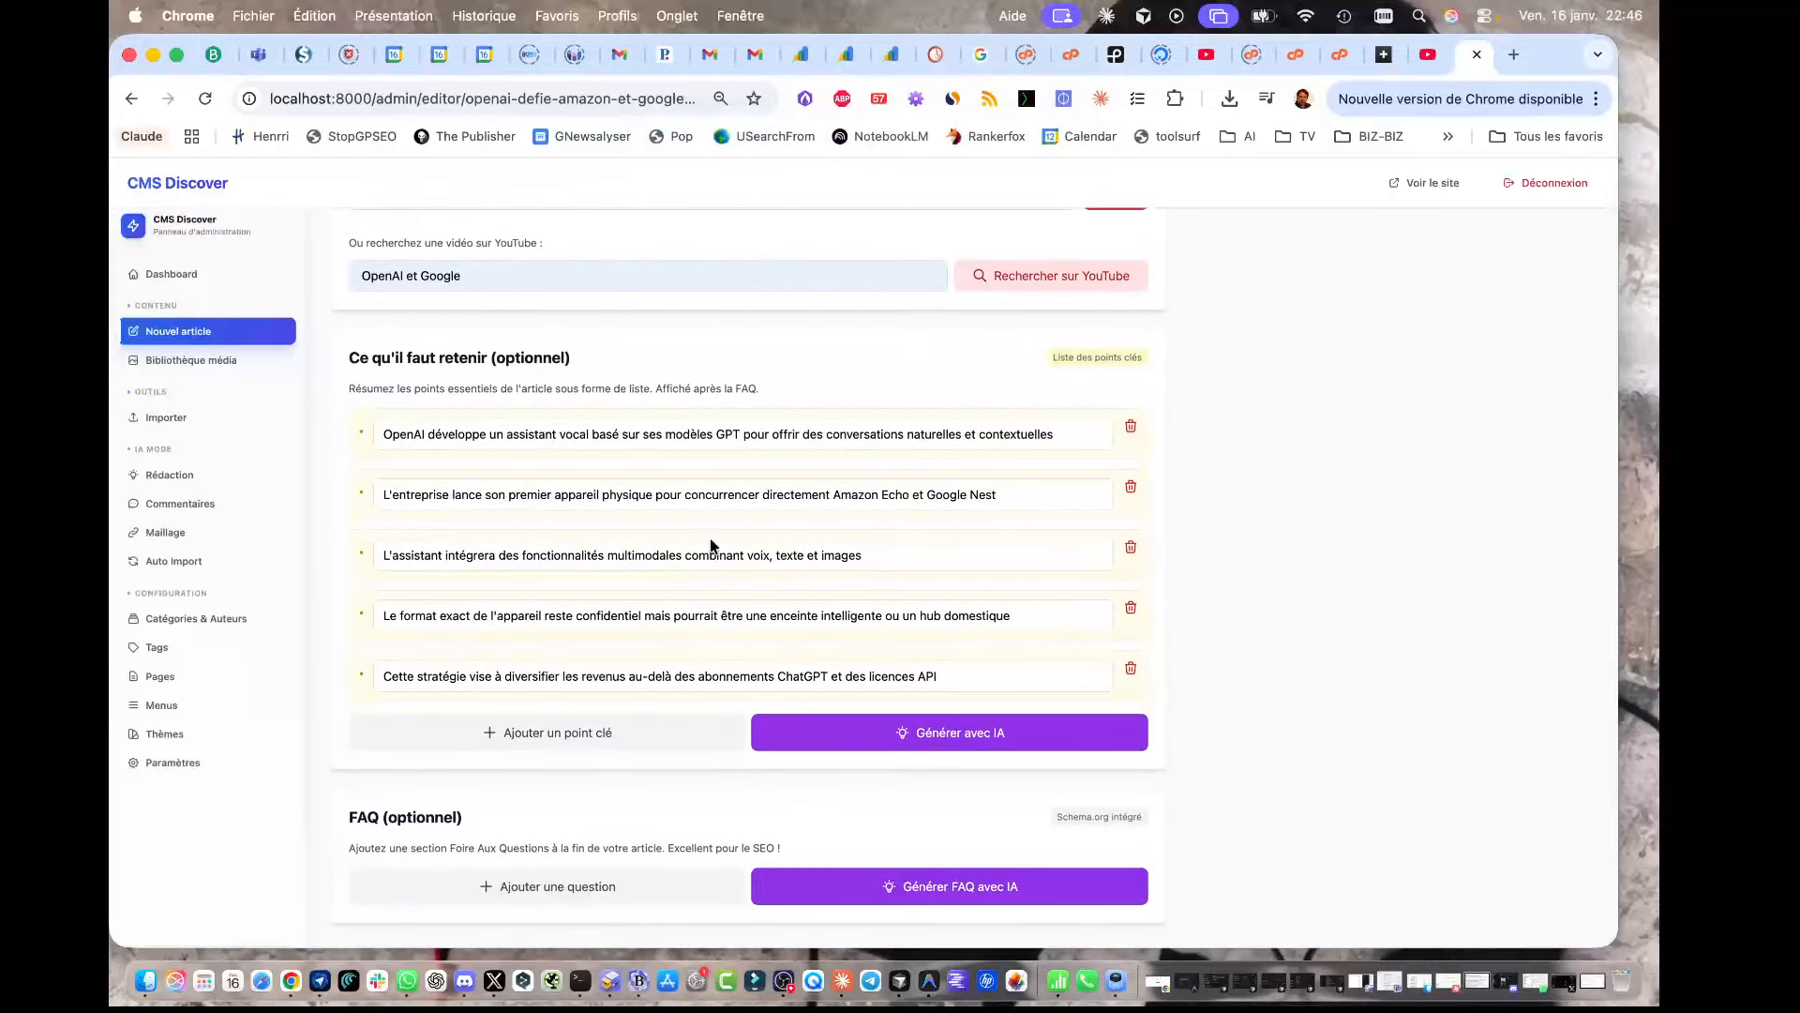
Step: Generate the article's FAQ with AI and review its questions and answers
scroll(1295, 696, down, 1)
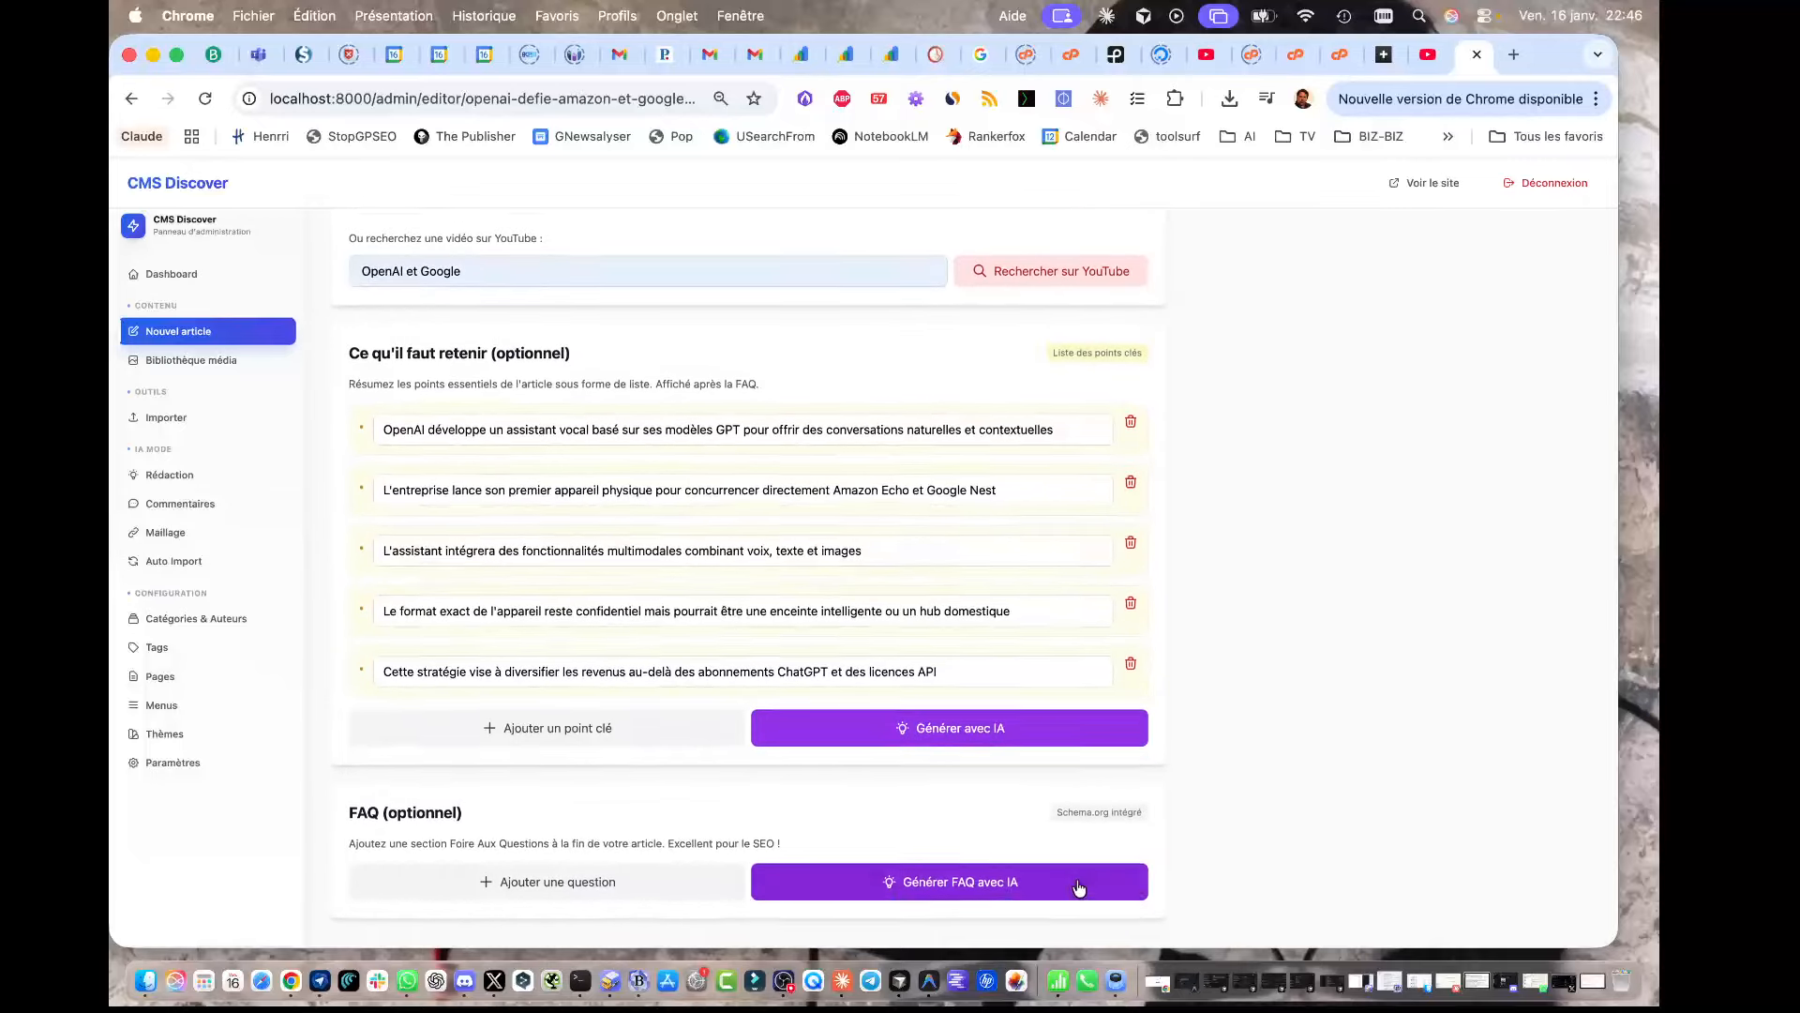
click(993, 885)
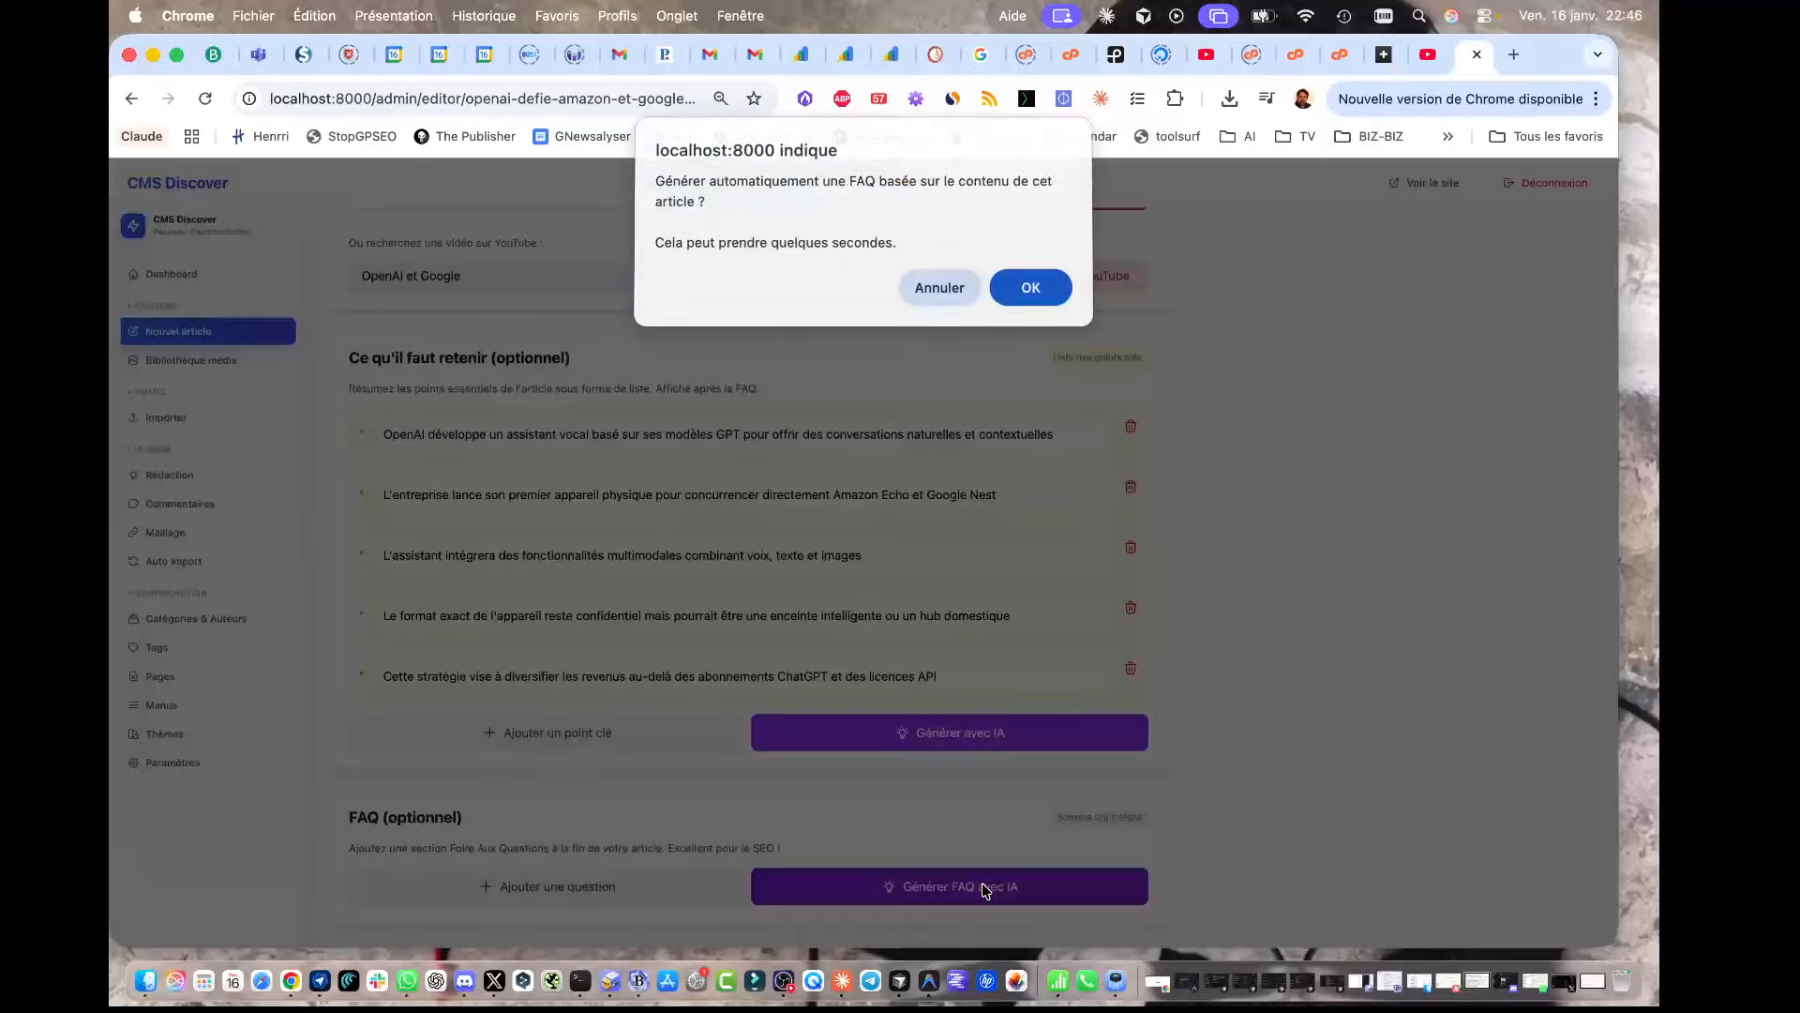
click(1002, 302)
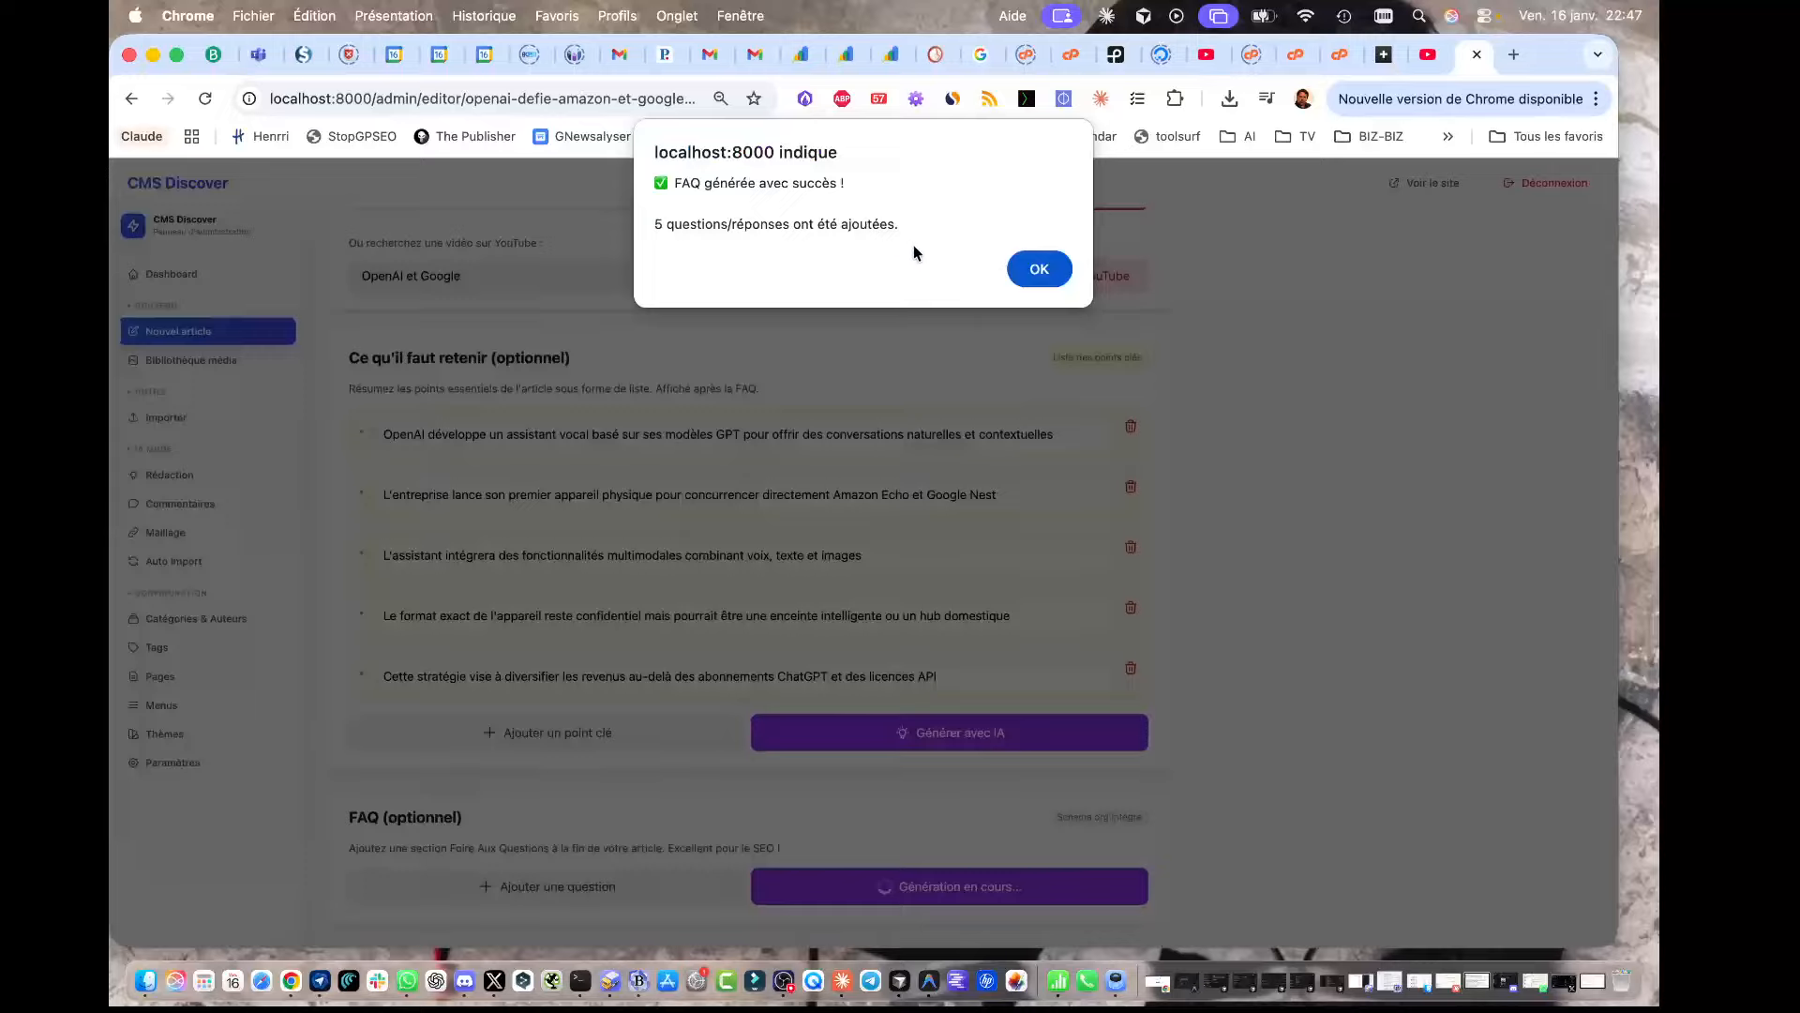
click(1039, 268)
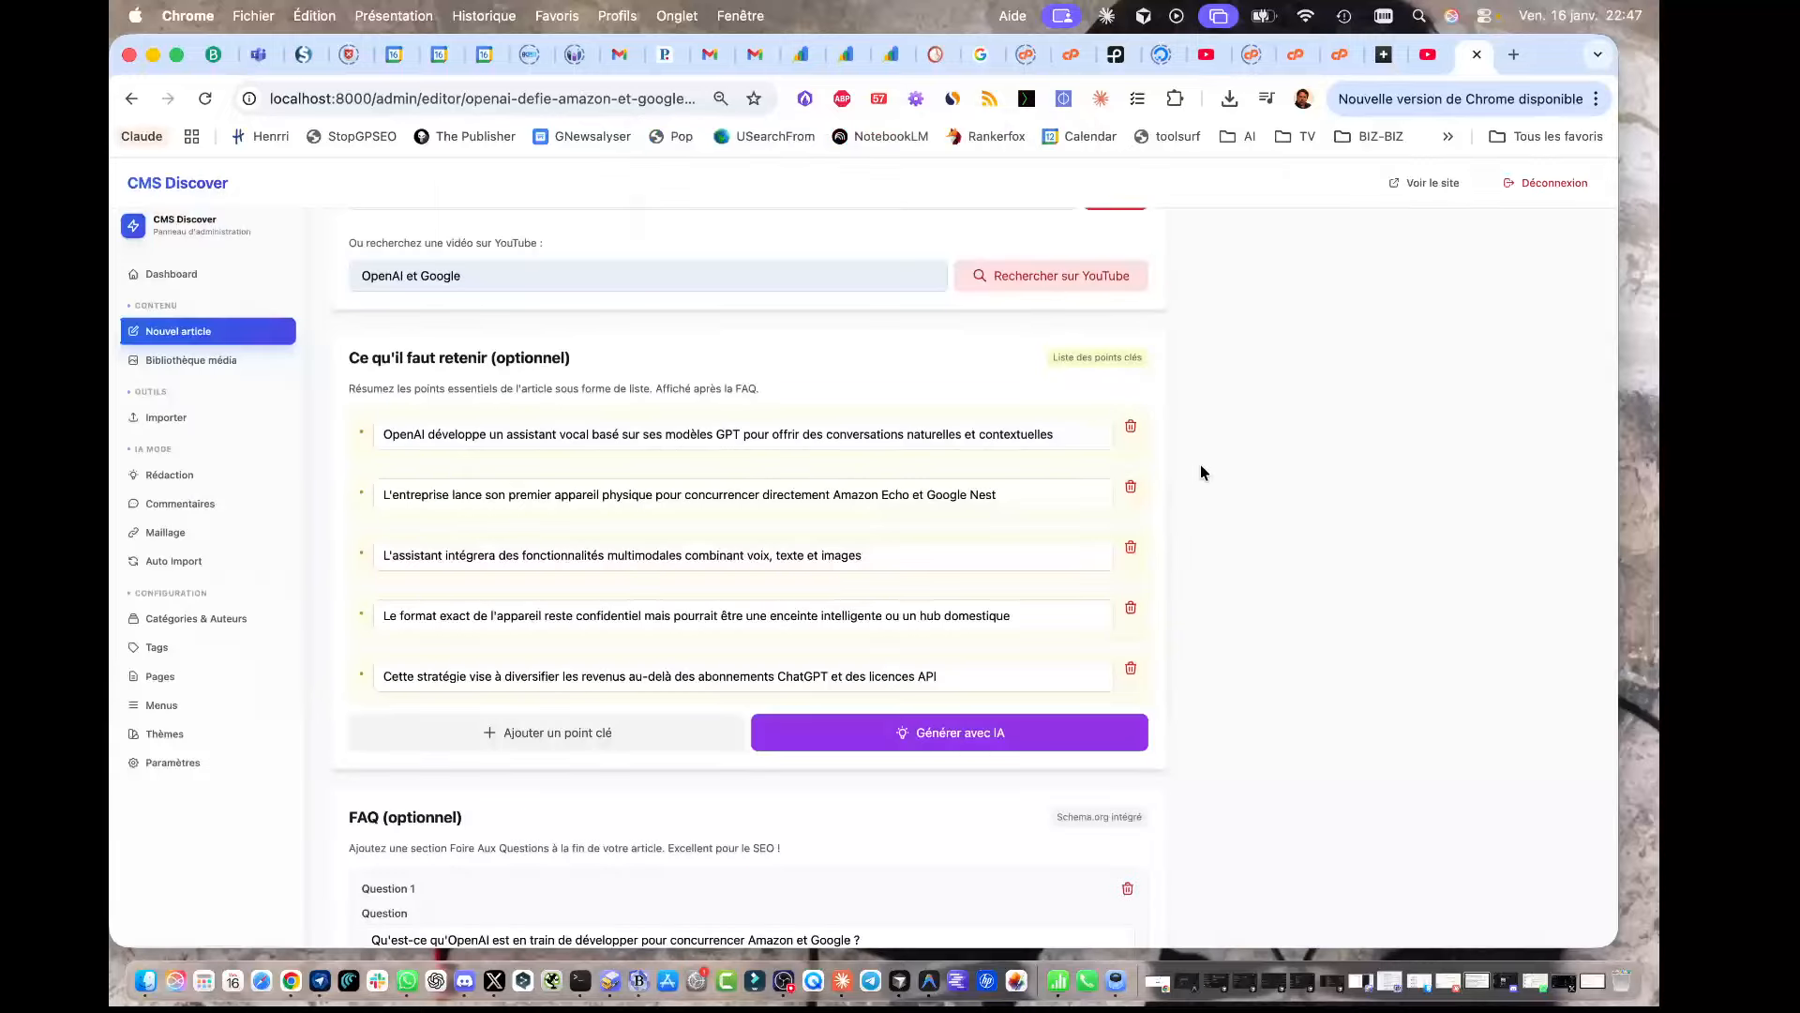
scroll(1215, 488, down, 5)
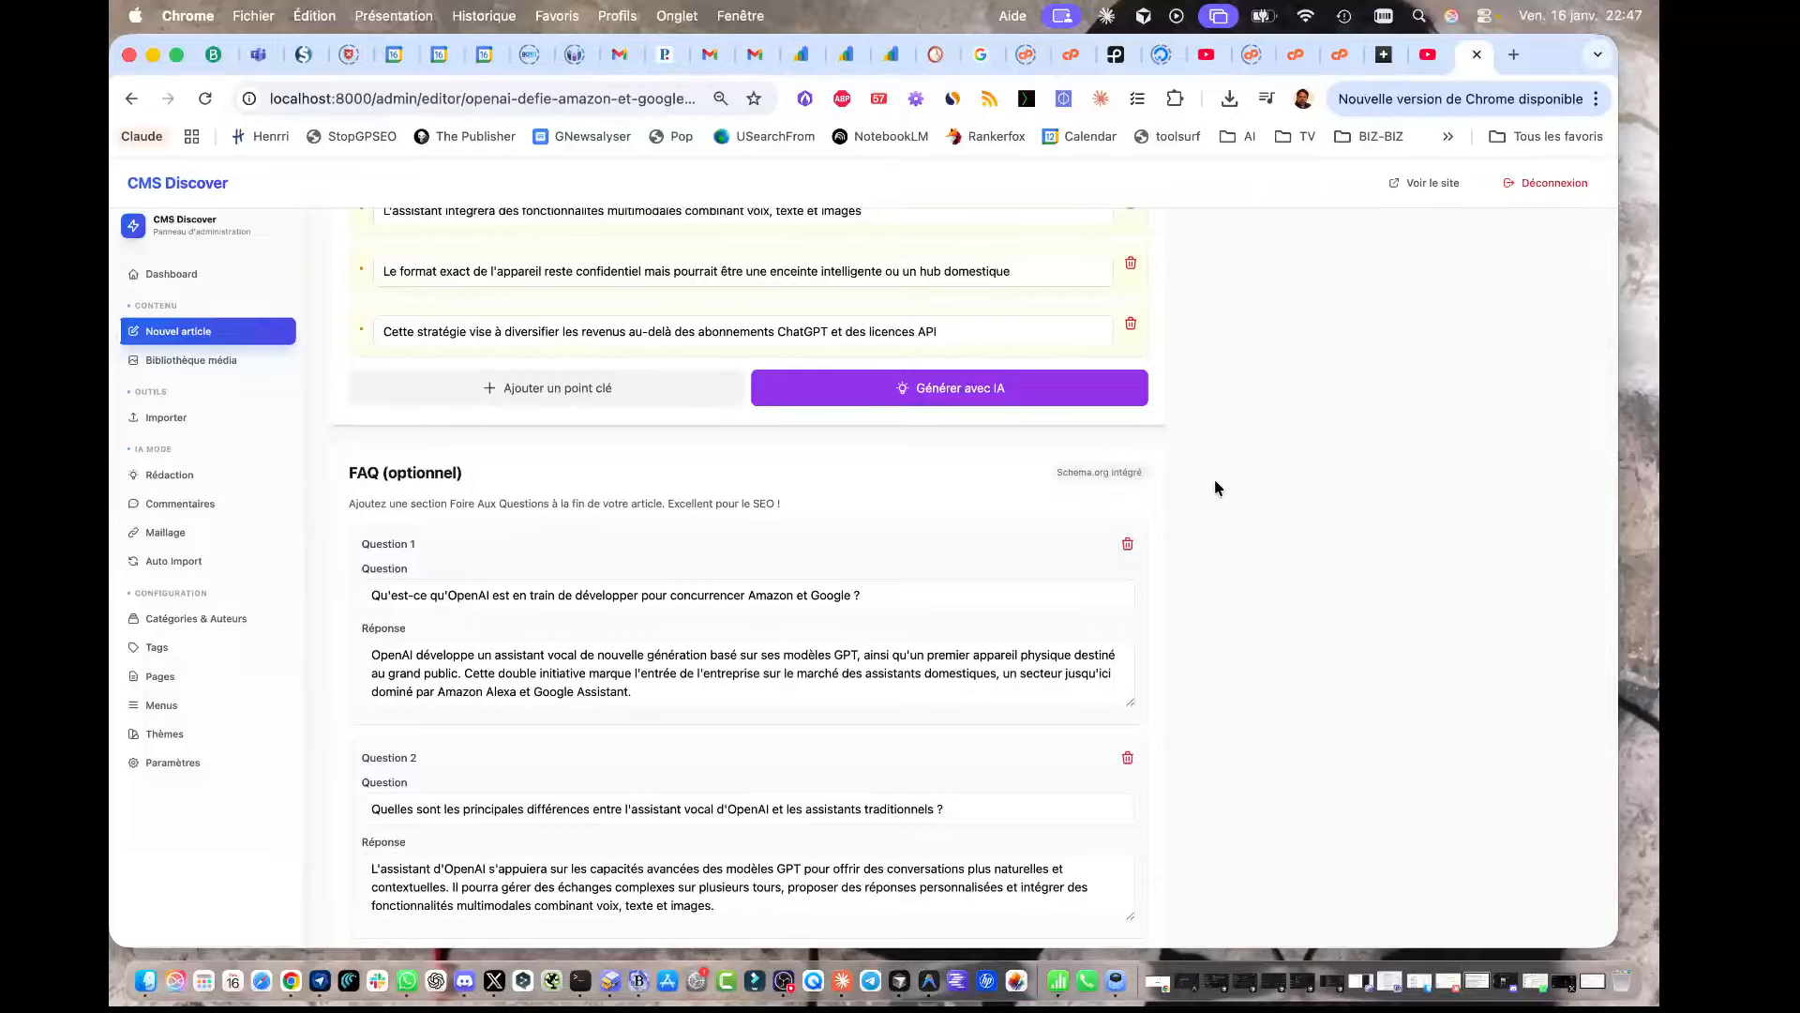
scroll(1216, 488, down, 6)
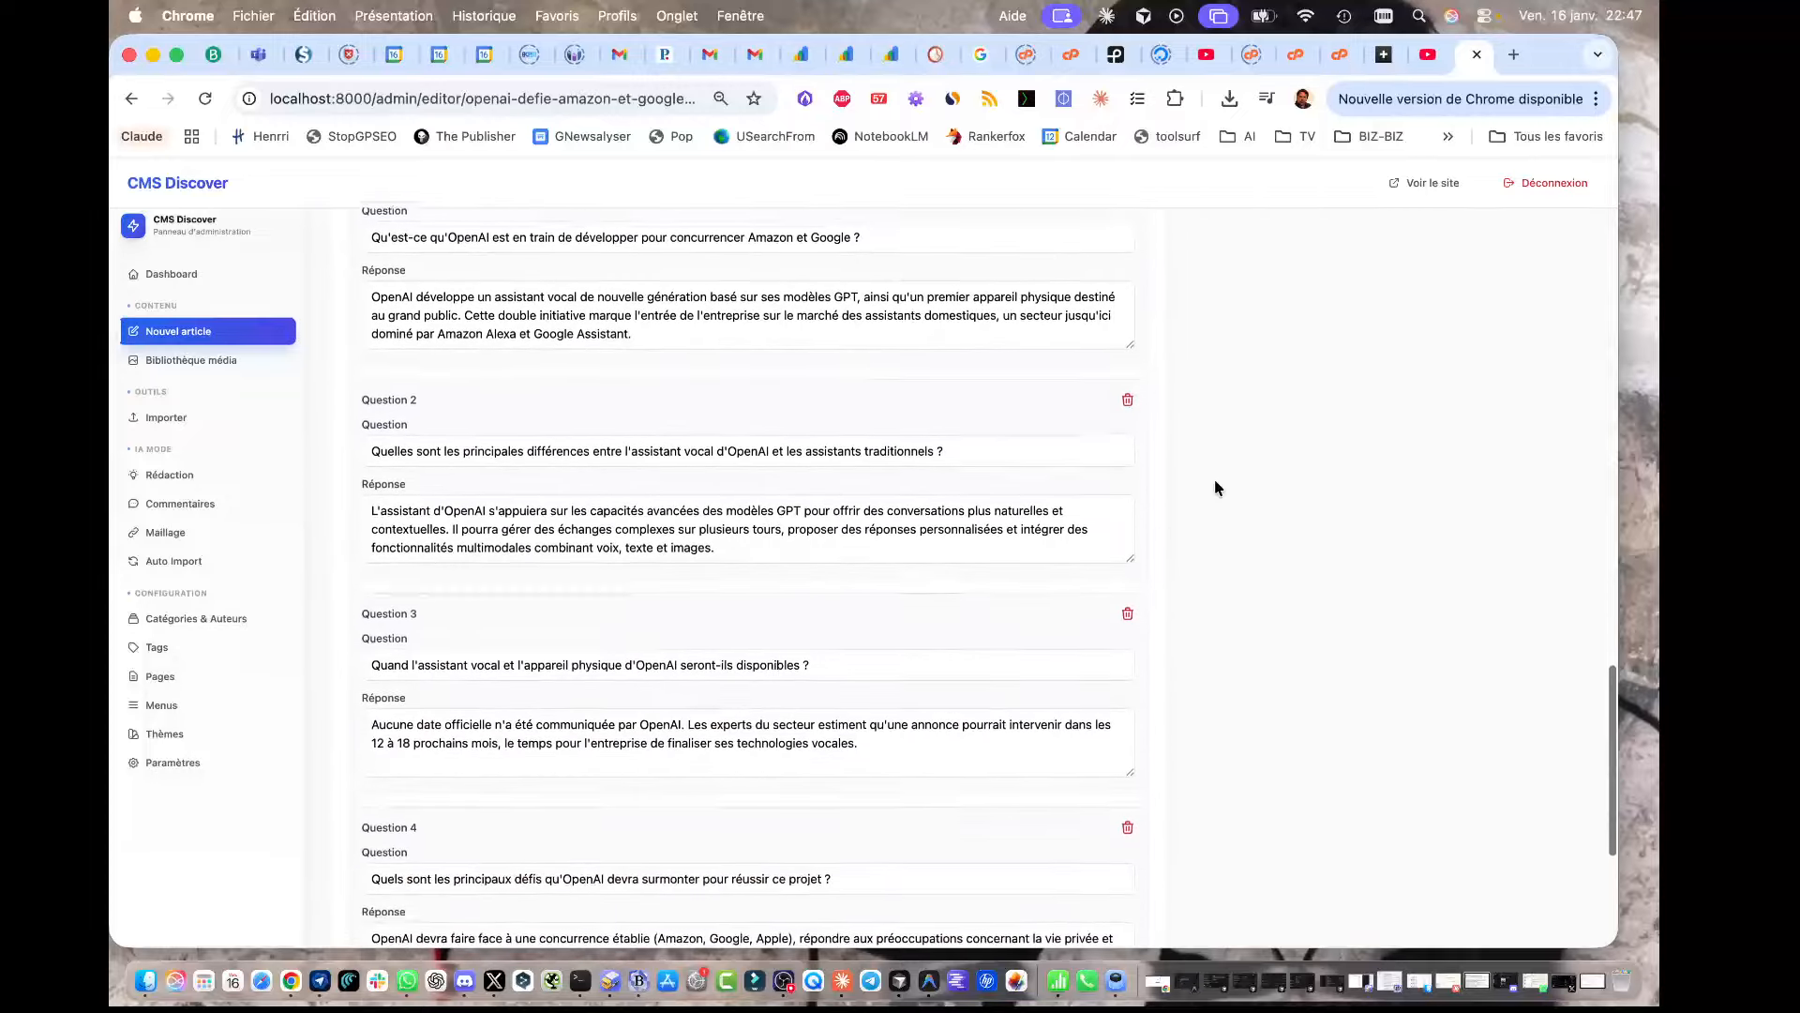
scroll(1215, 487, down, 4)
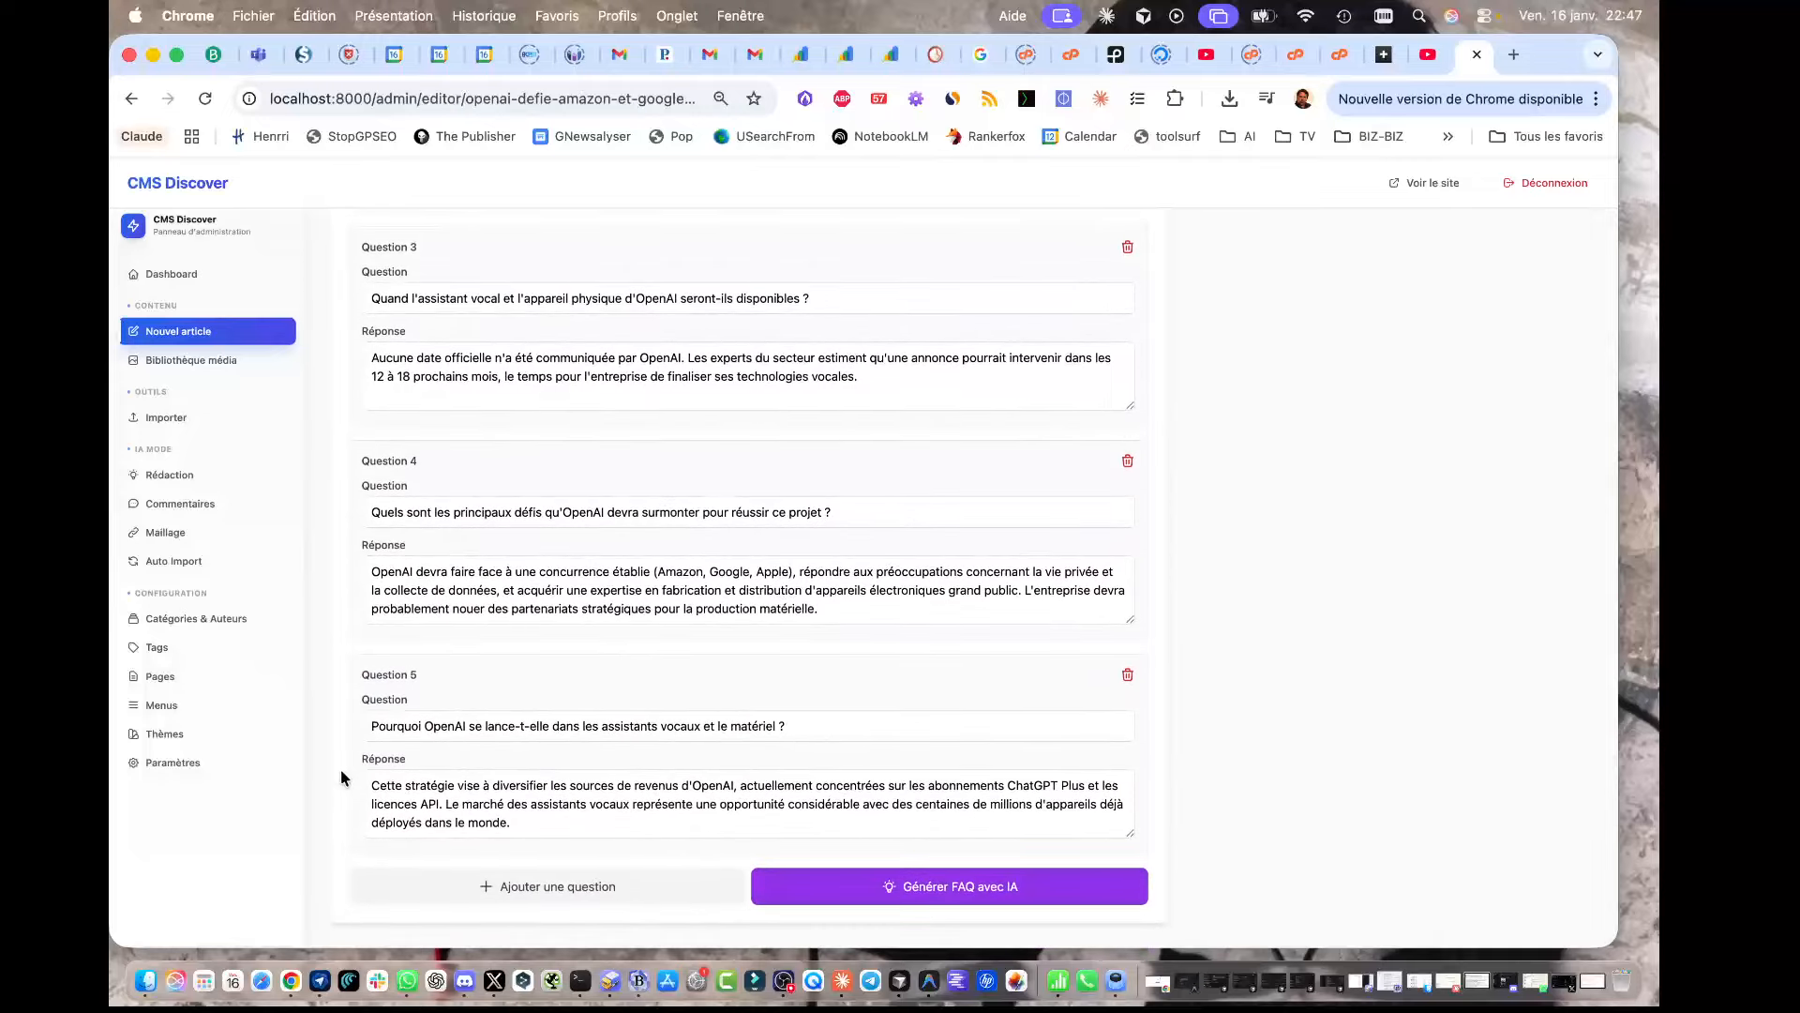
Step: Look through the media library images offered for the featured image and close the library without choosing one
scroll(533, 786, up, 11)
scroll(533, 786, up, 16)
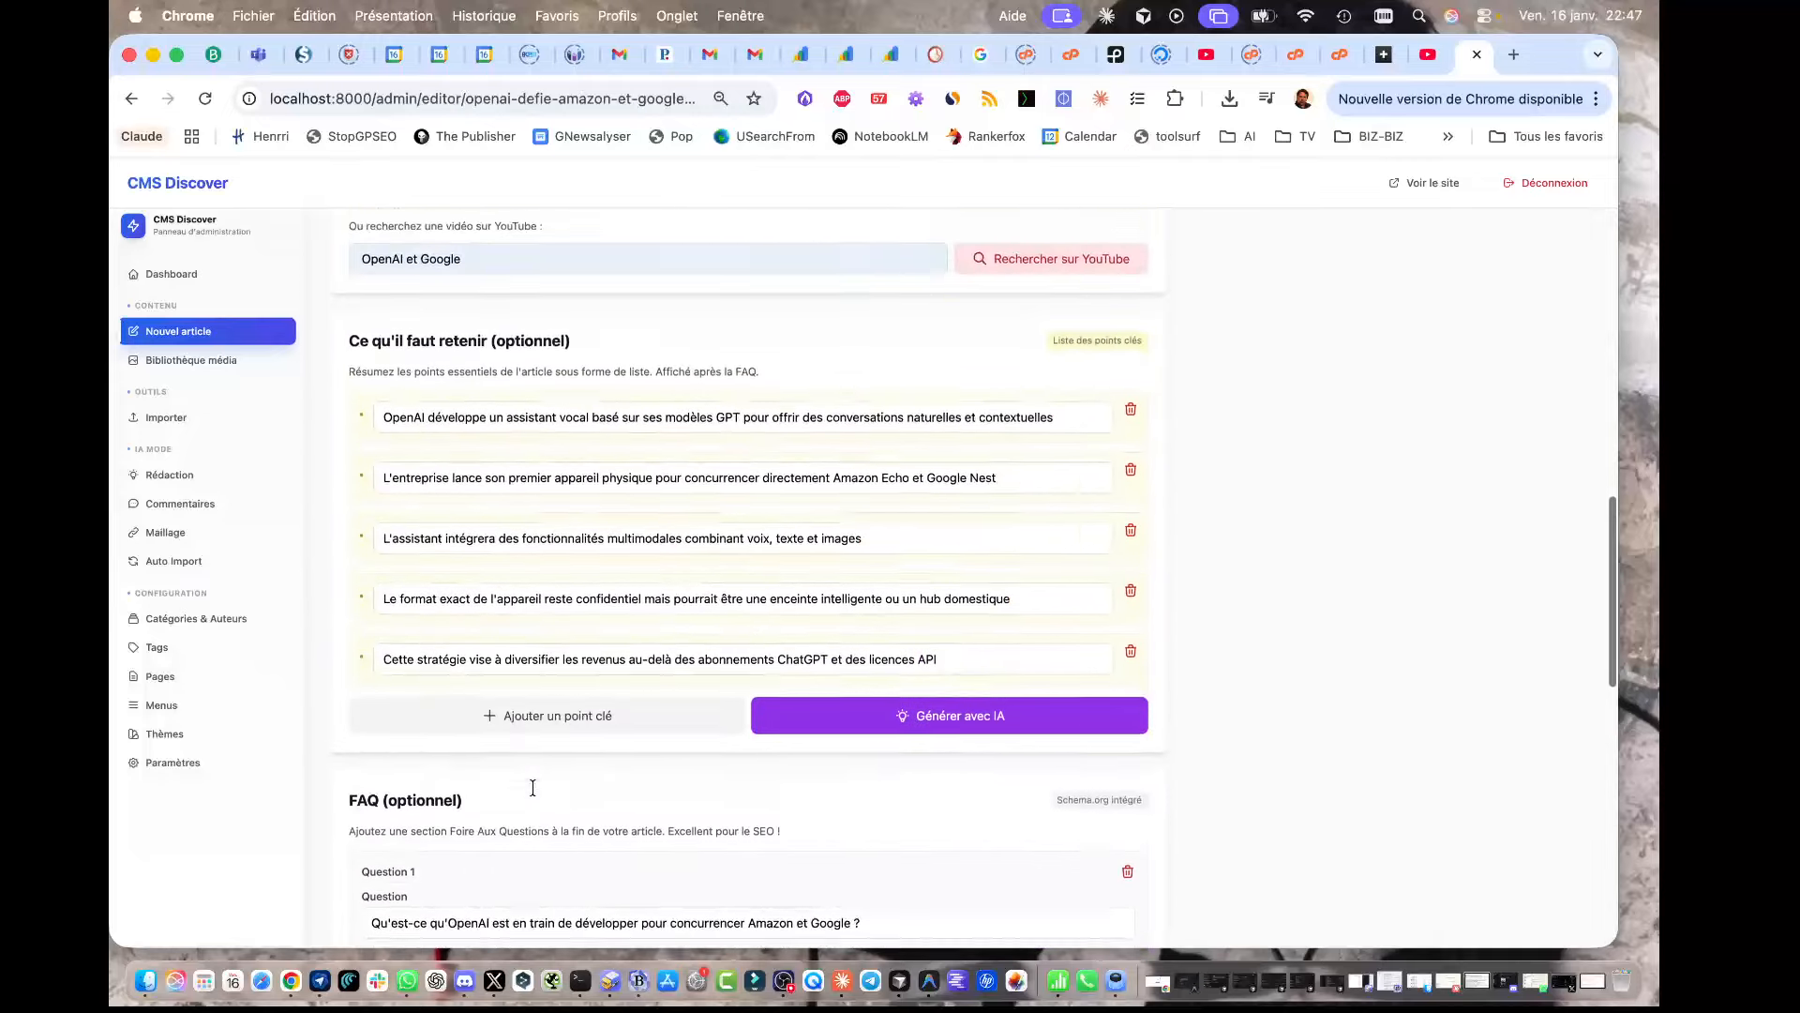
scroll(532, 786, up, 3)
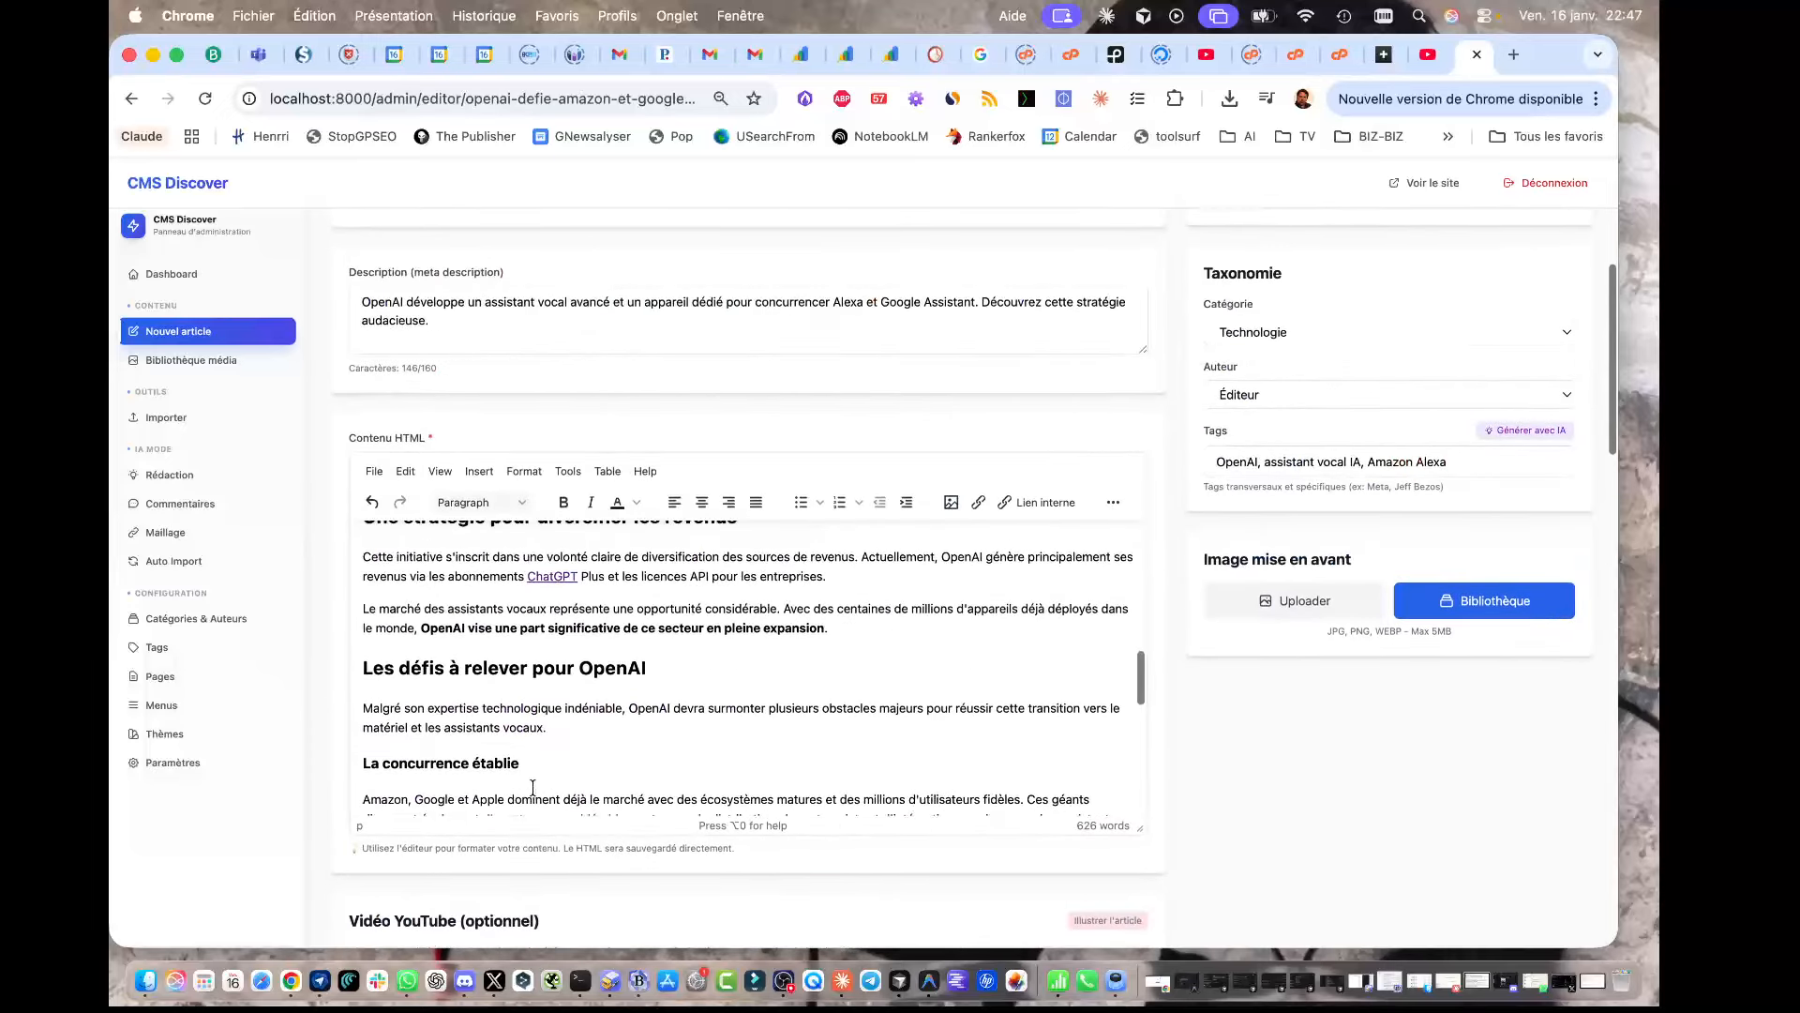
scroll(1368, 767, up, 2)
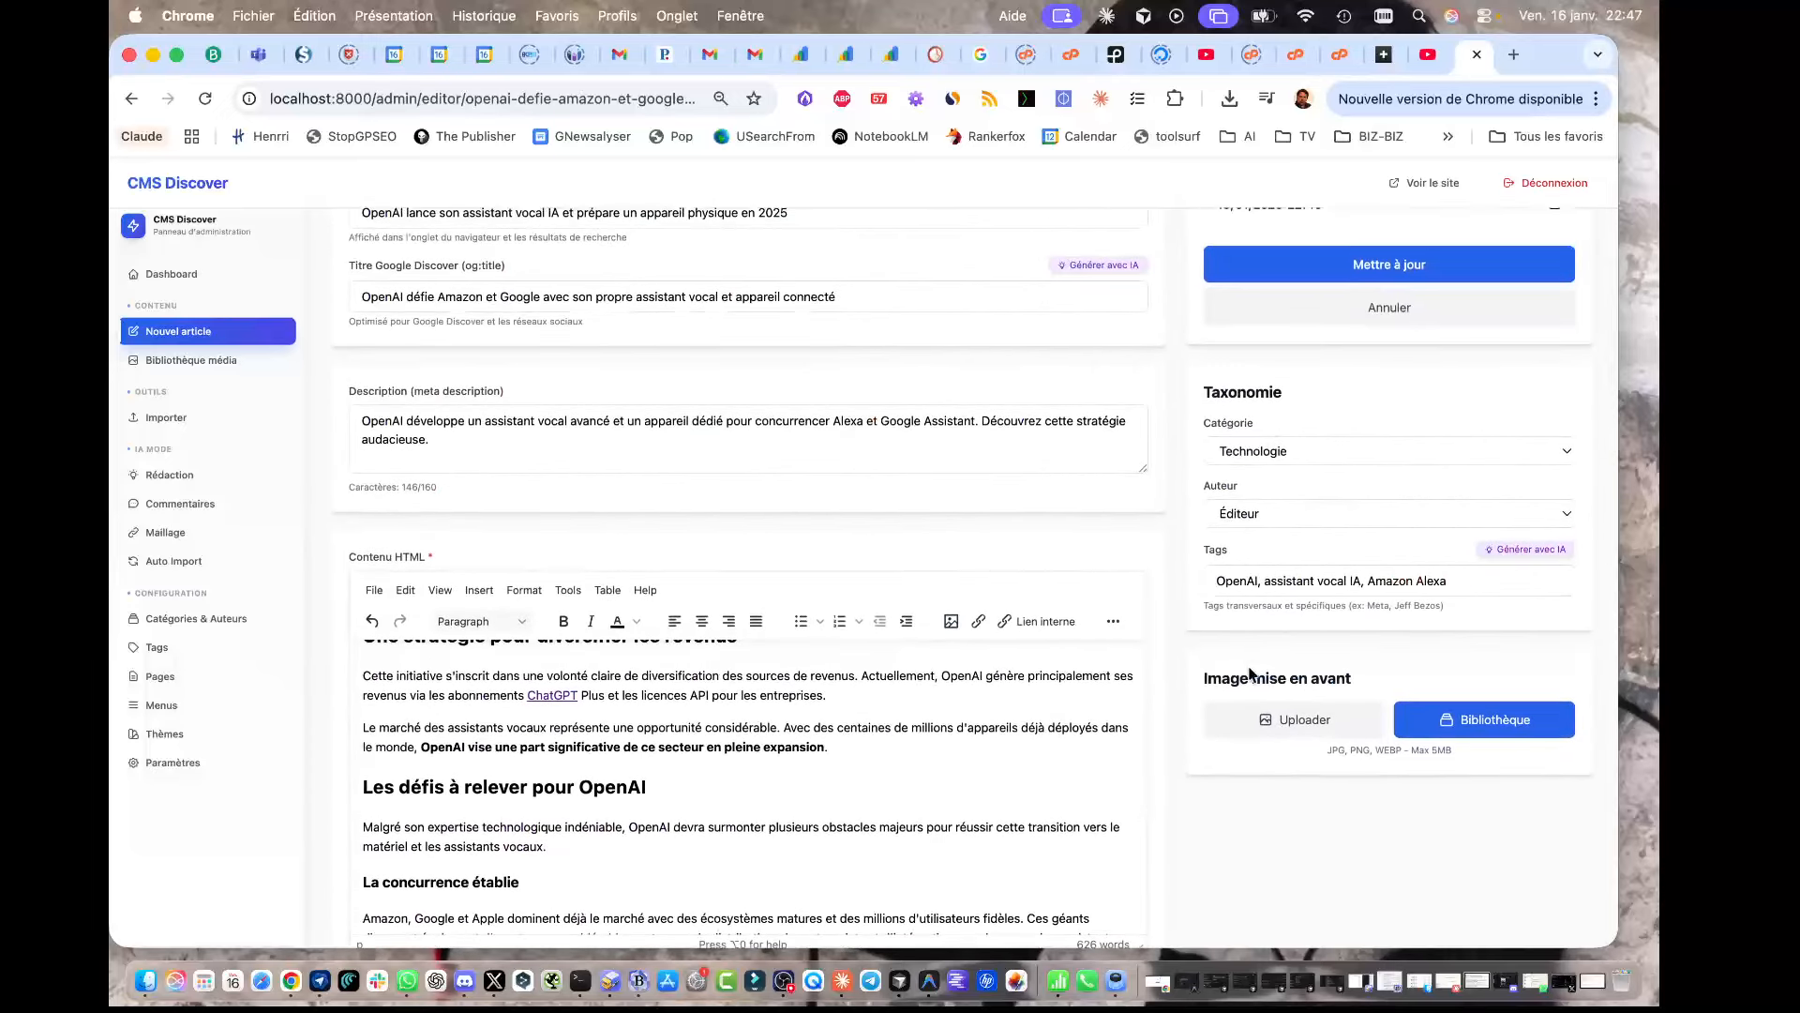
click(1471, 718)
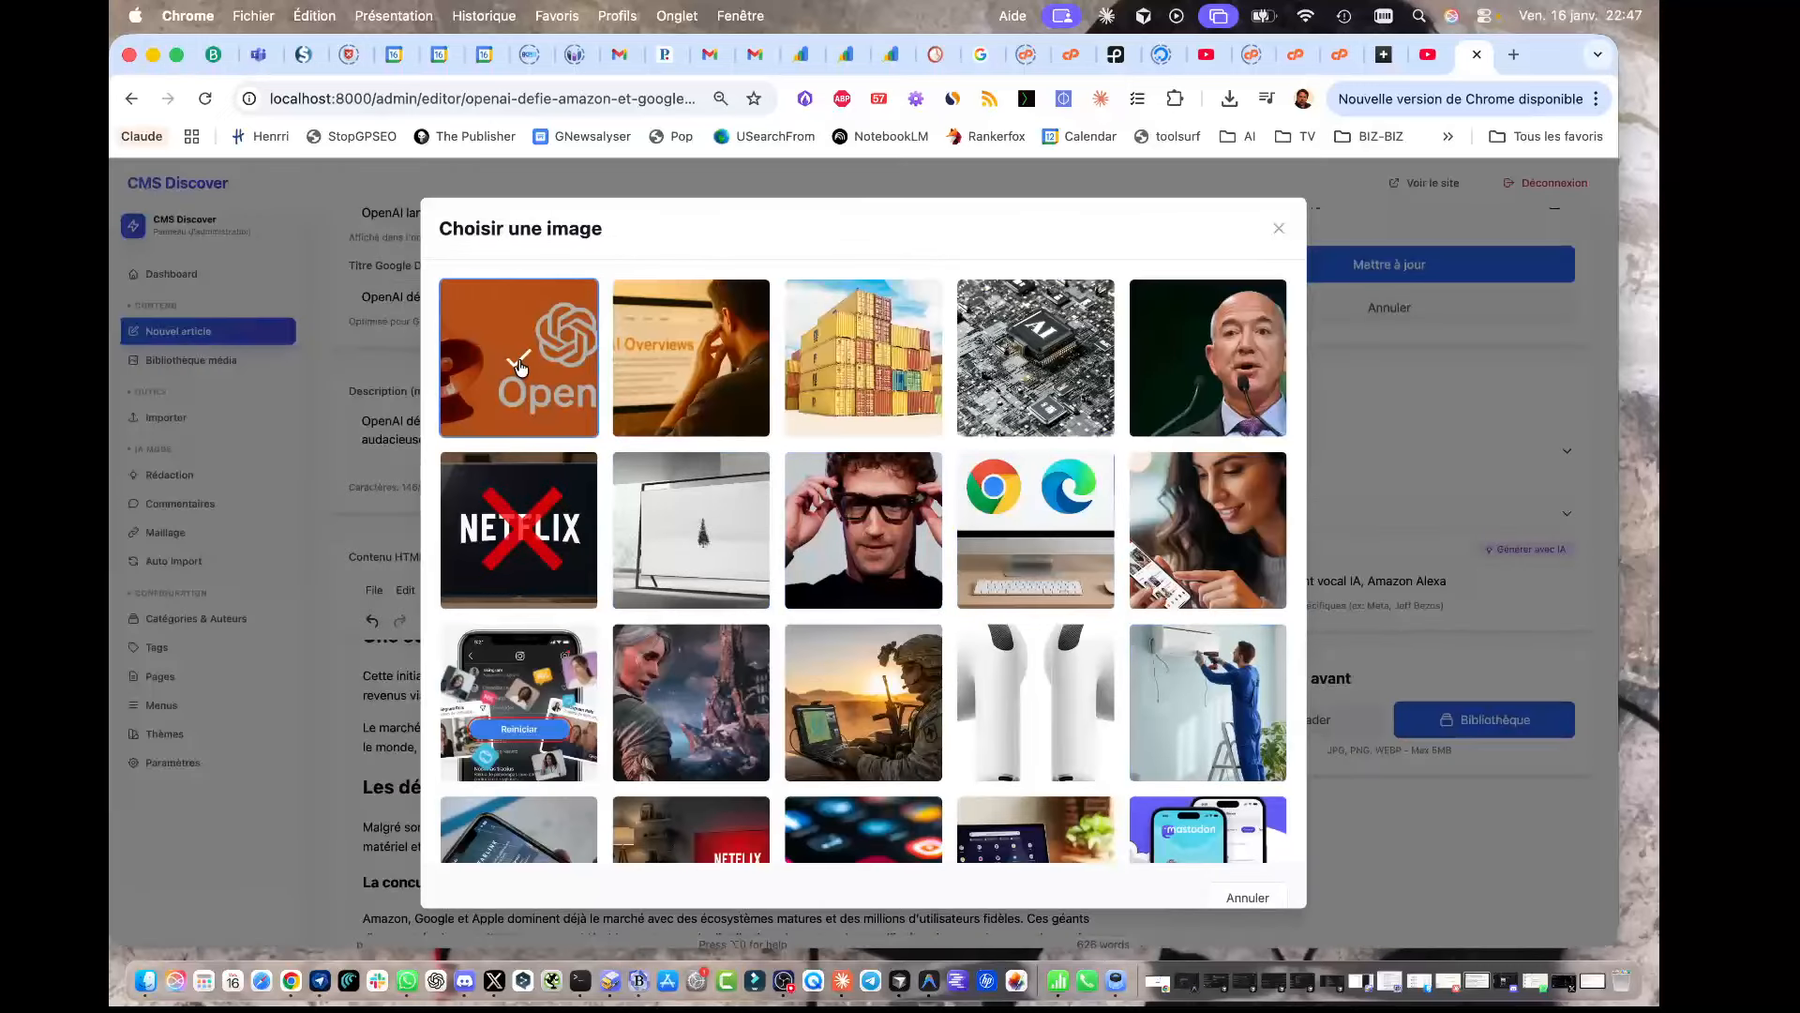
click(1279, 229)
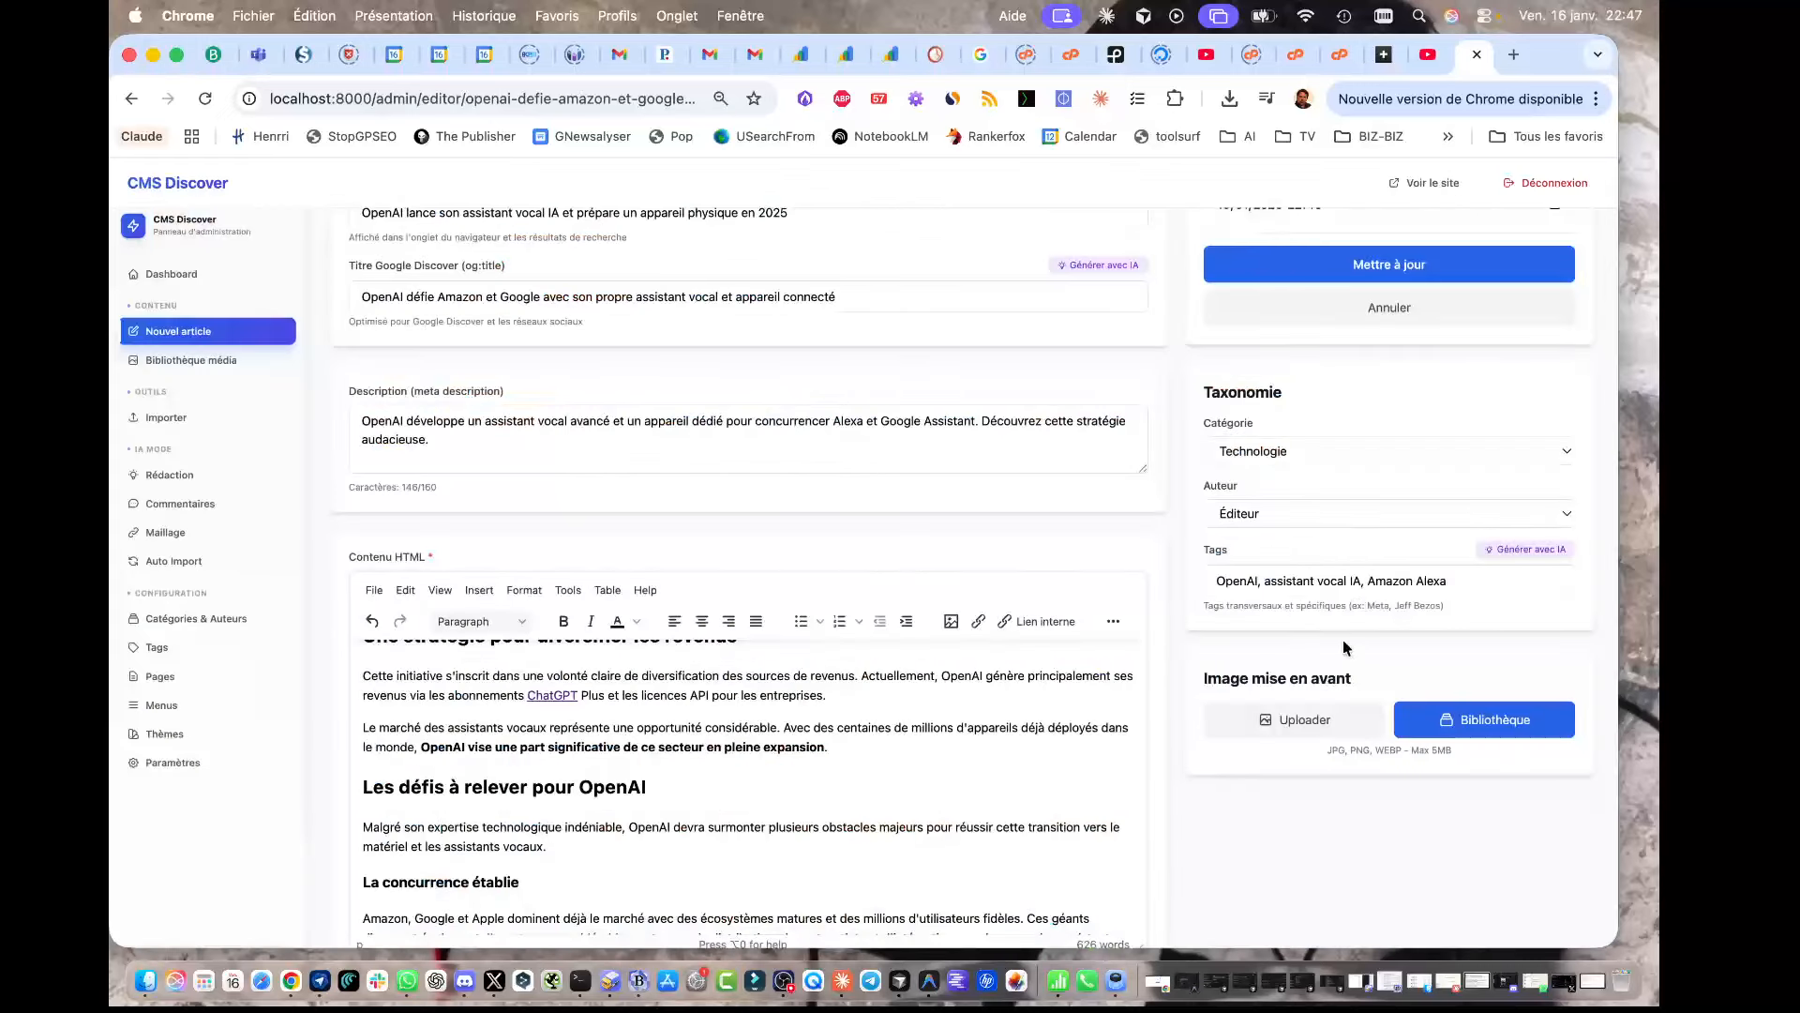
Step: Upload openai-audio-appareil-1280x640.jpg from the Téléchargements folder as the article's featured image
click(1294, 720)
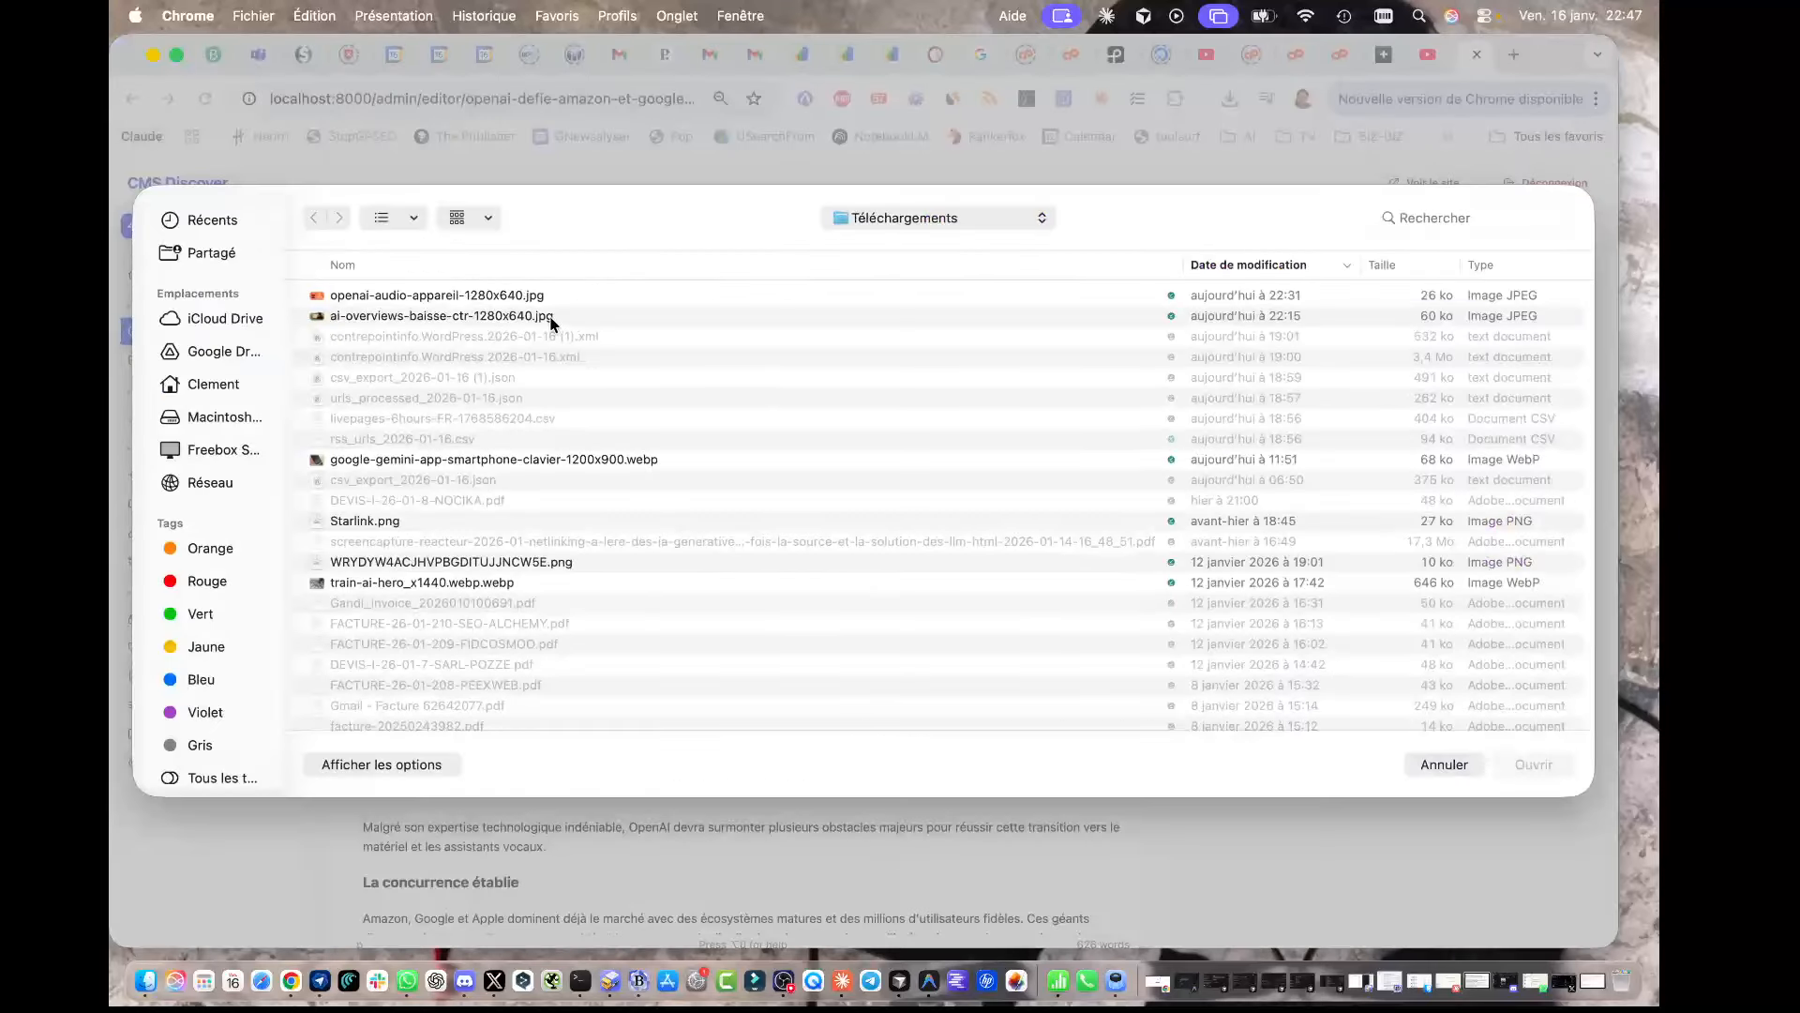
click(523, 295)
click(1544, 769)
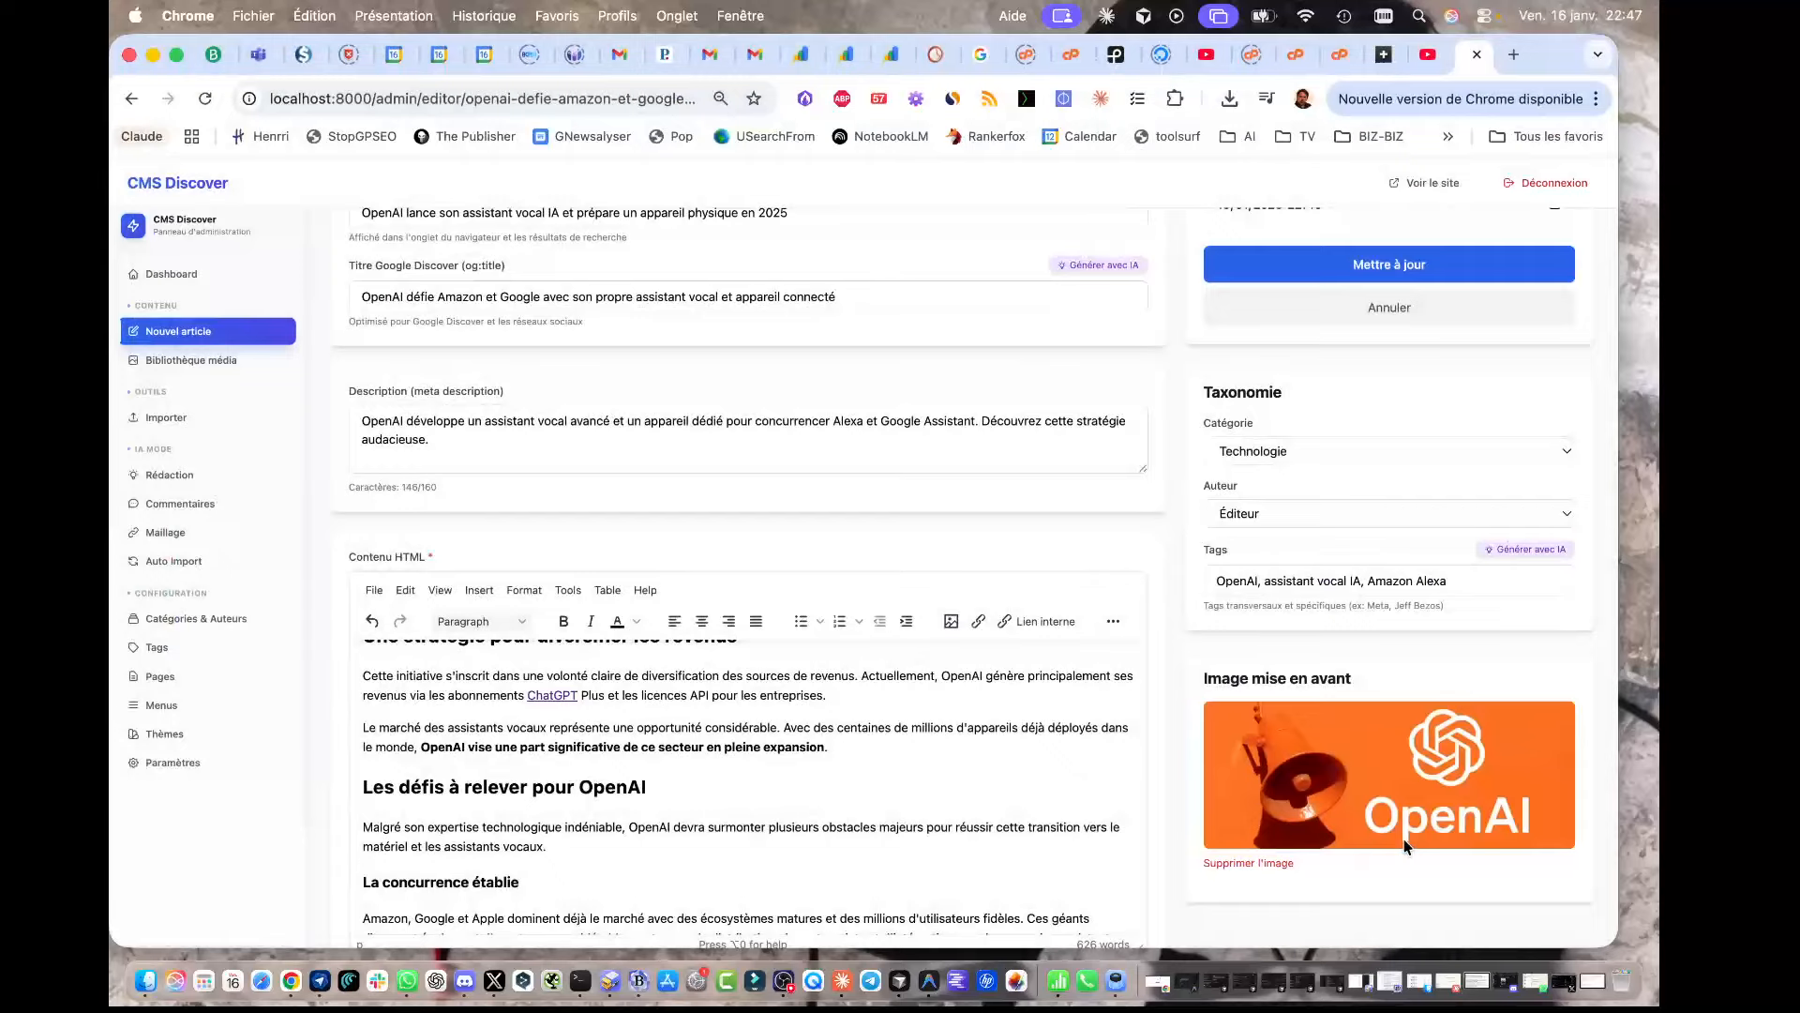
Step: Set the article's status to Publié and save the update
scroll(1123, 665, up, 4)
key(super+s)
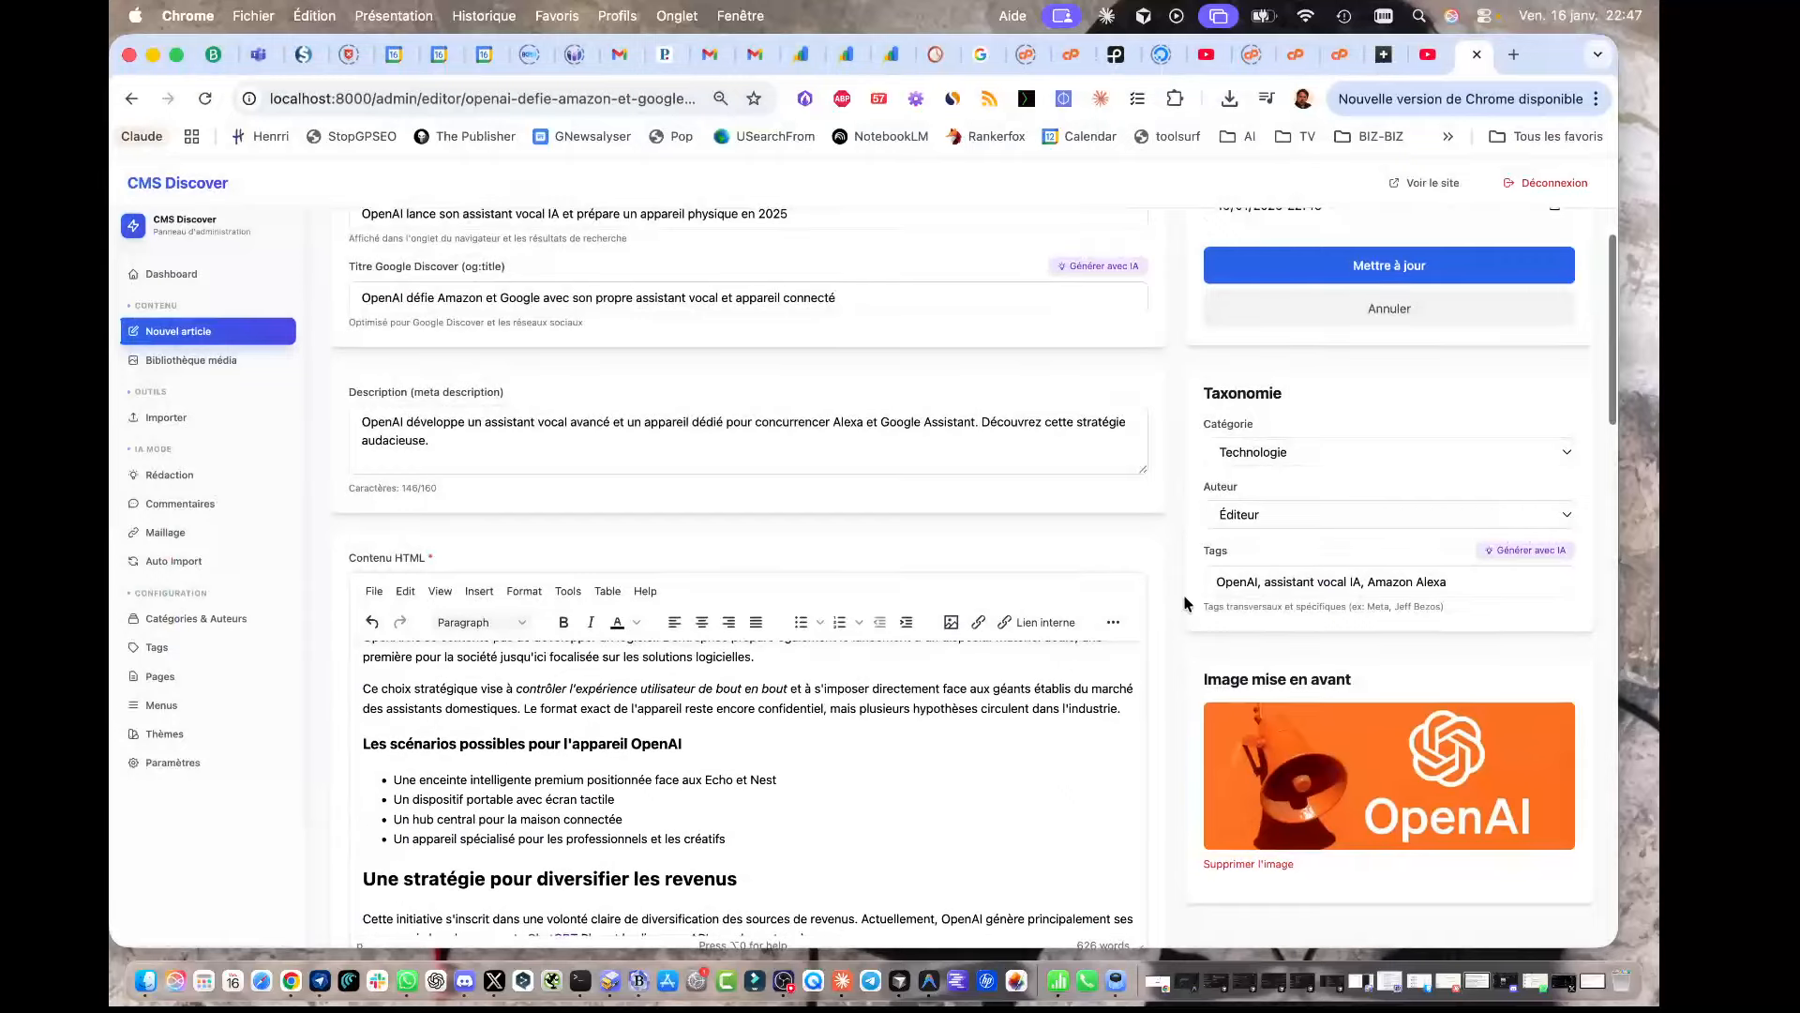
scroll(1164, 612, down, 1)
click(1247, 447)
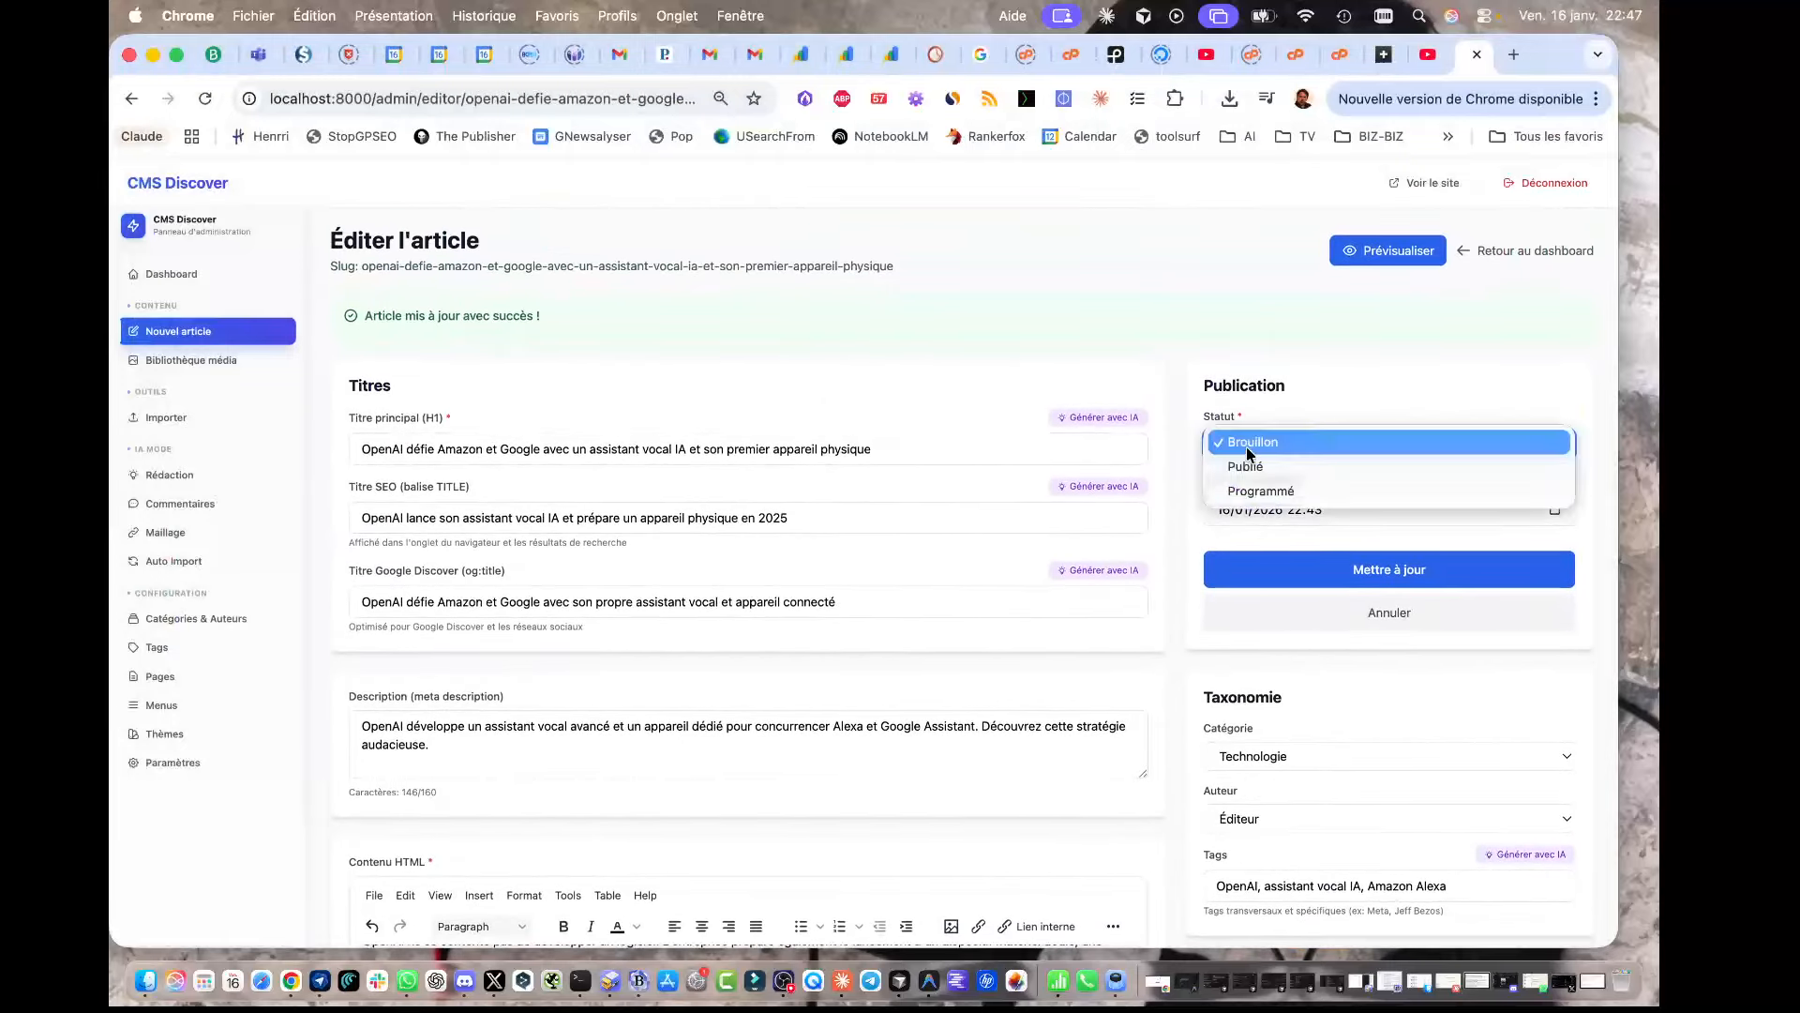
click(1250, 464)
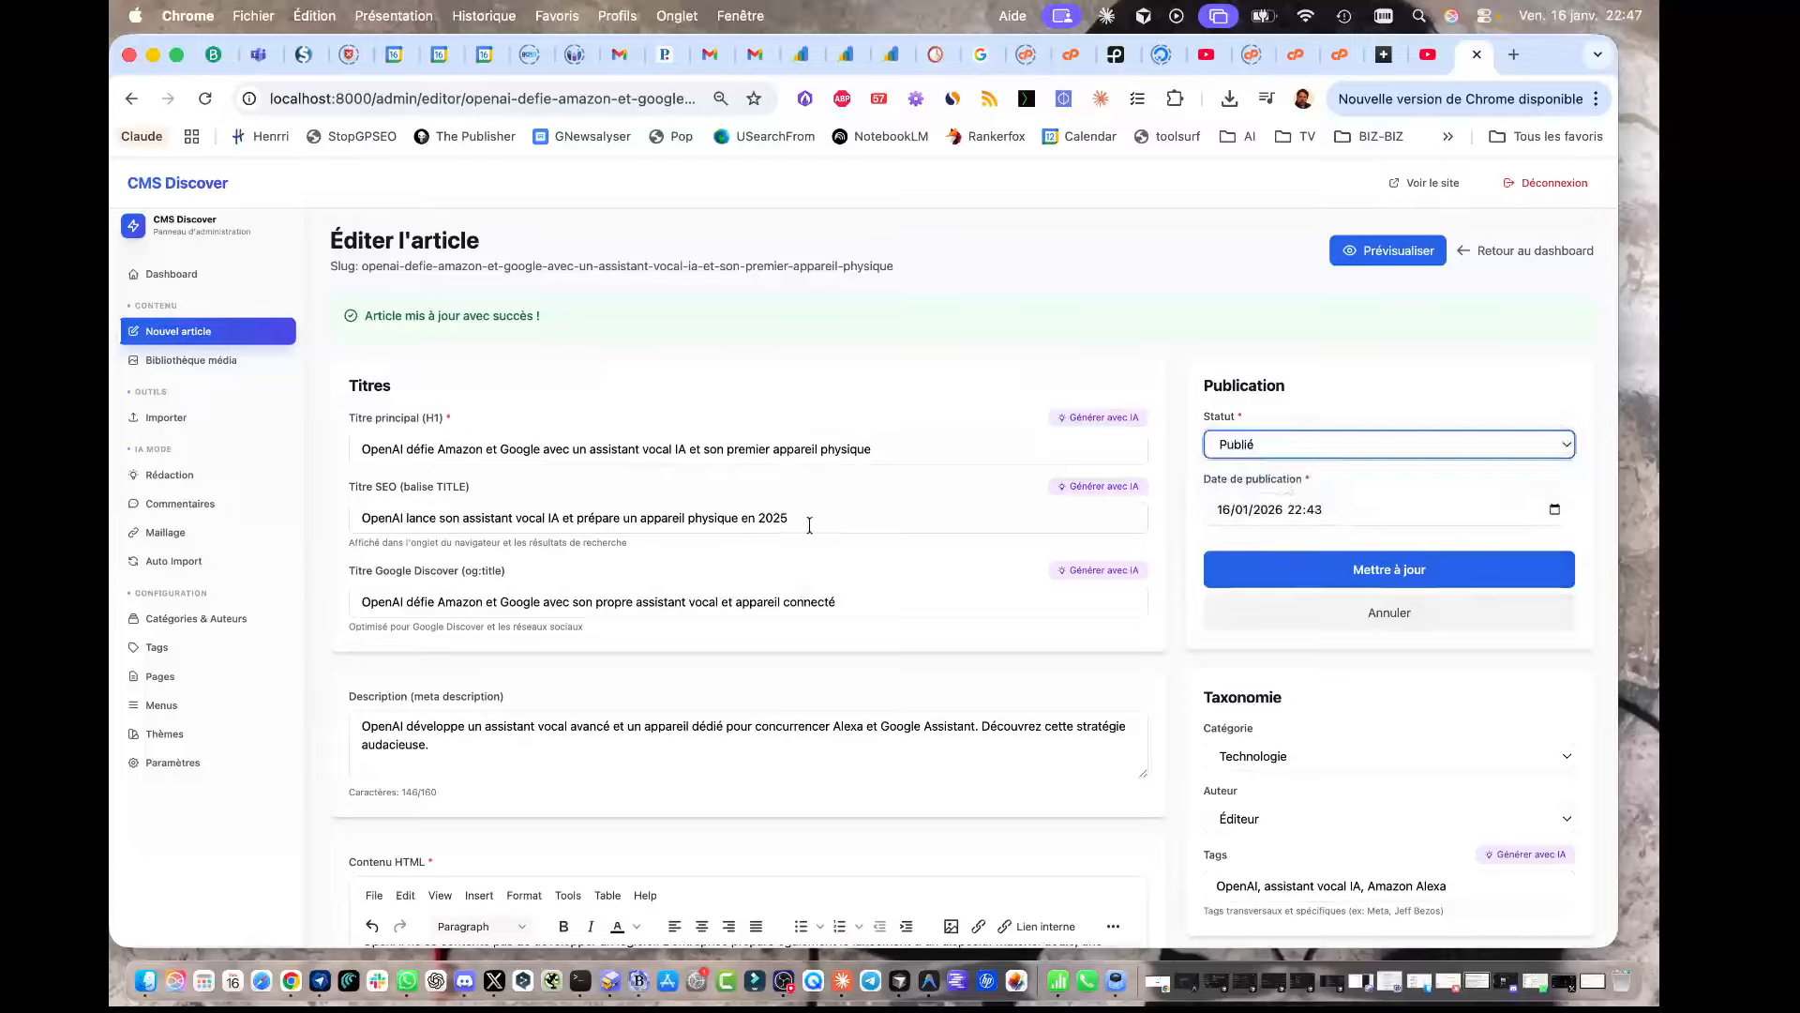
click(1365, 570)
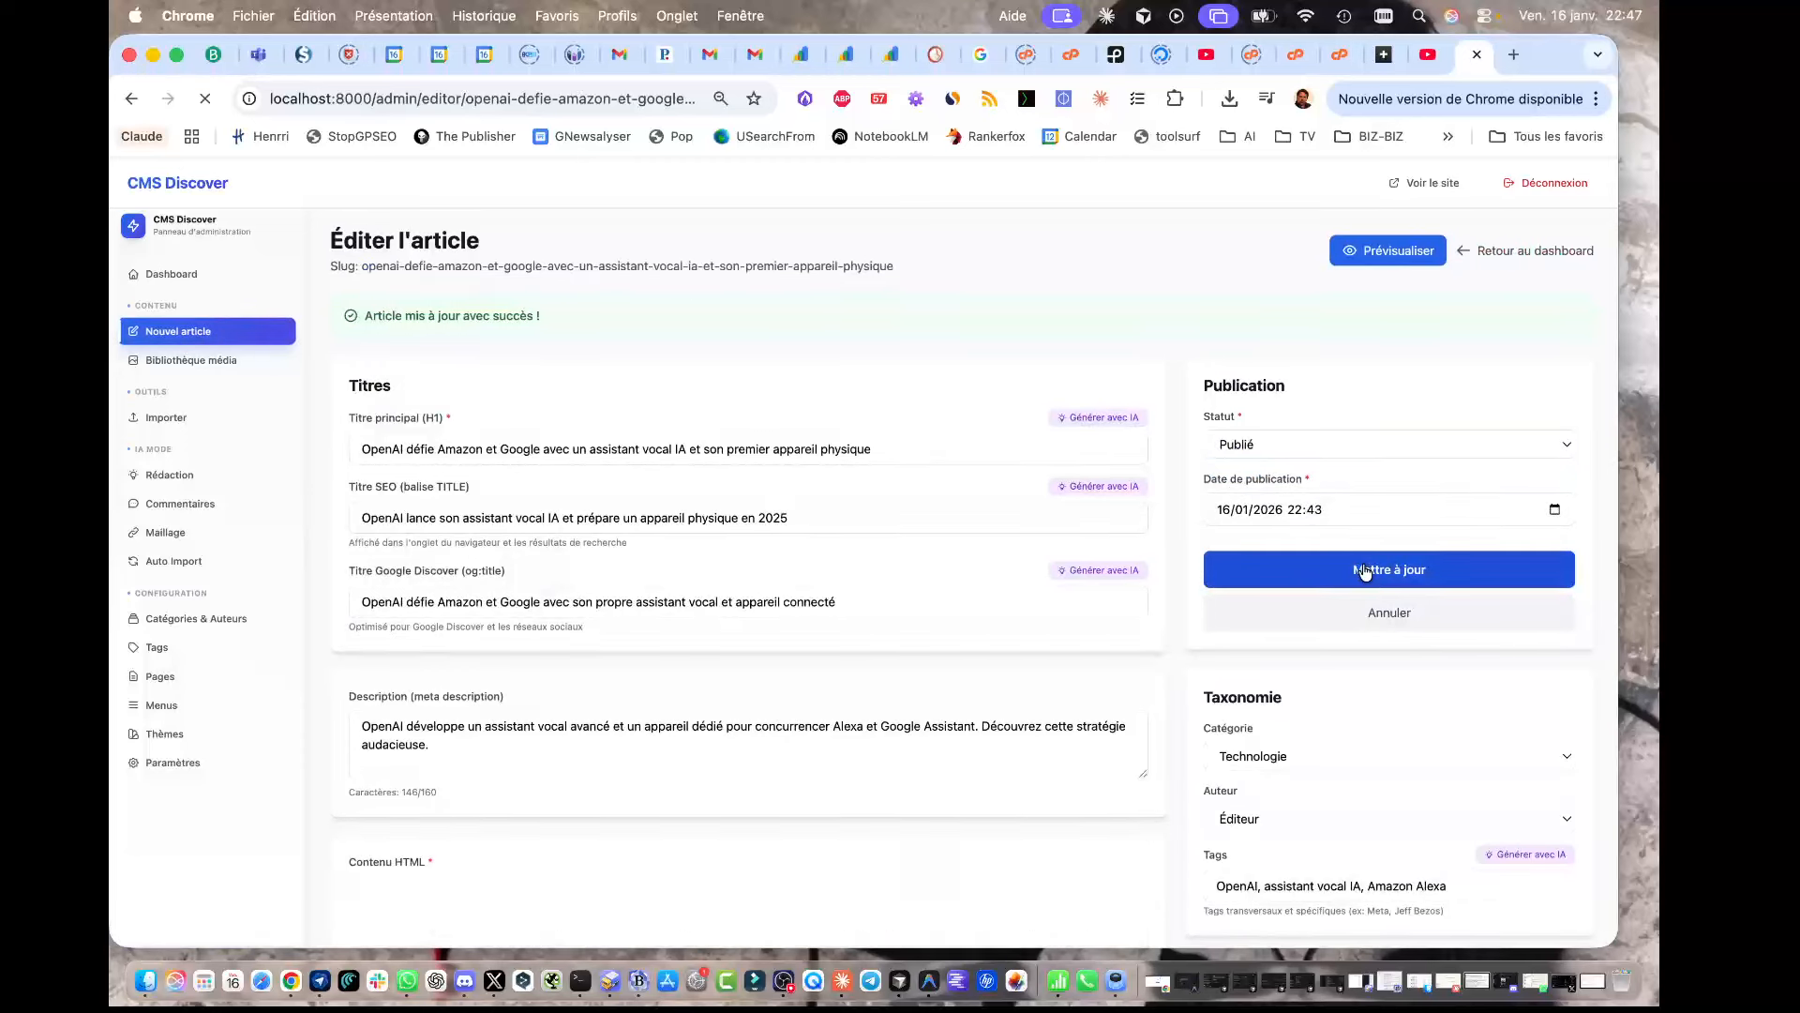
Step: Preview the article in a browser window narrowed to phone width and expand its table of contents
click(1372, 251)
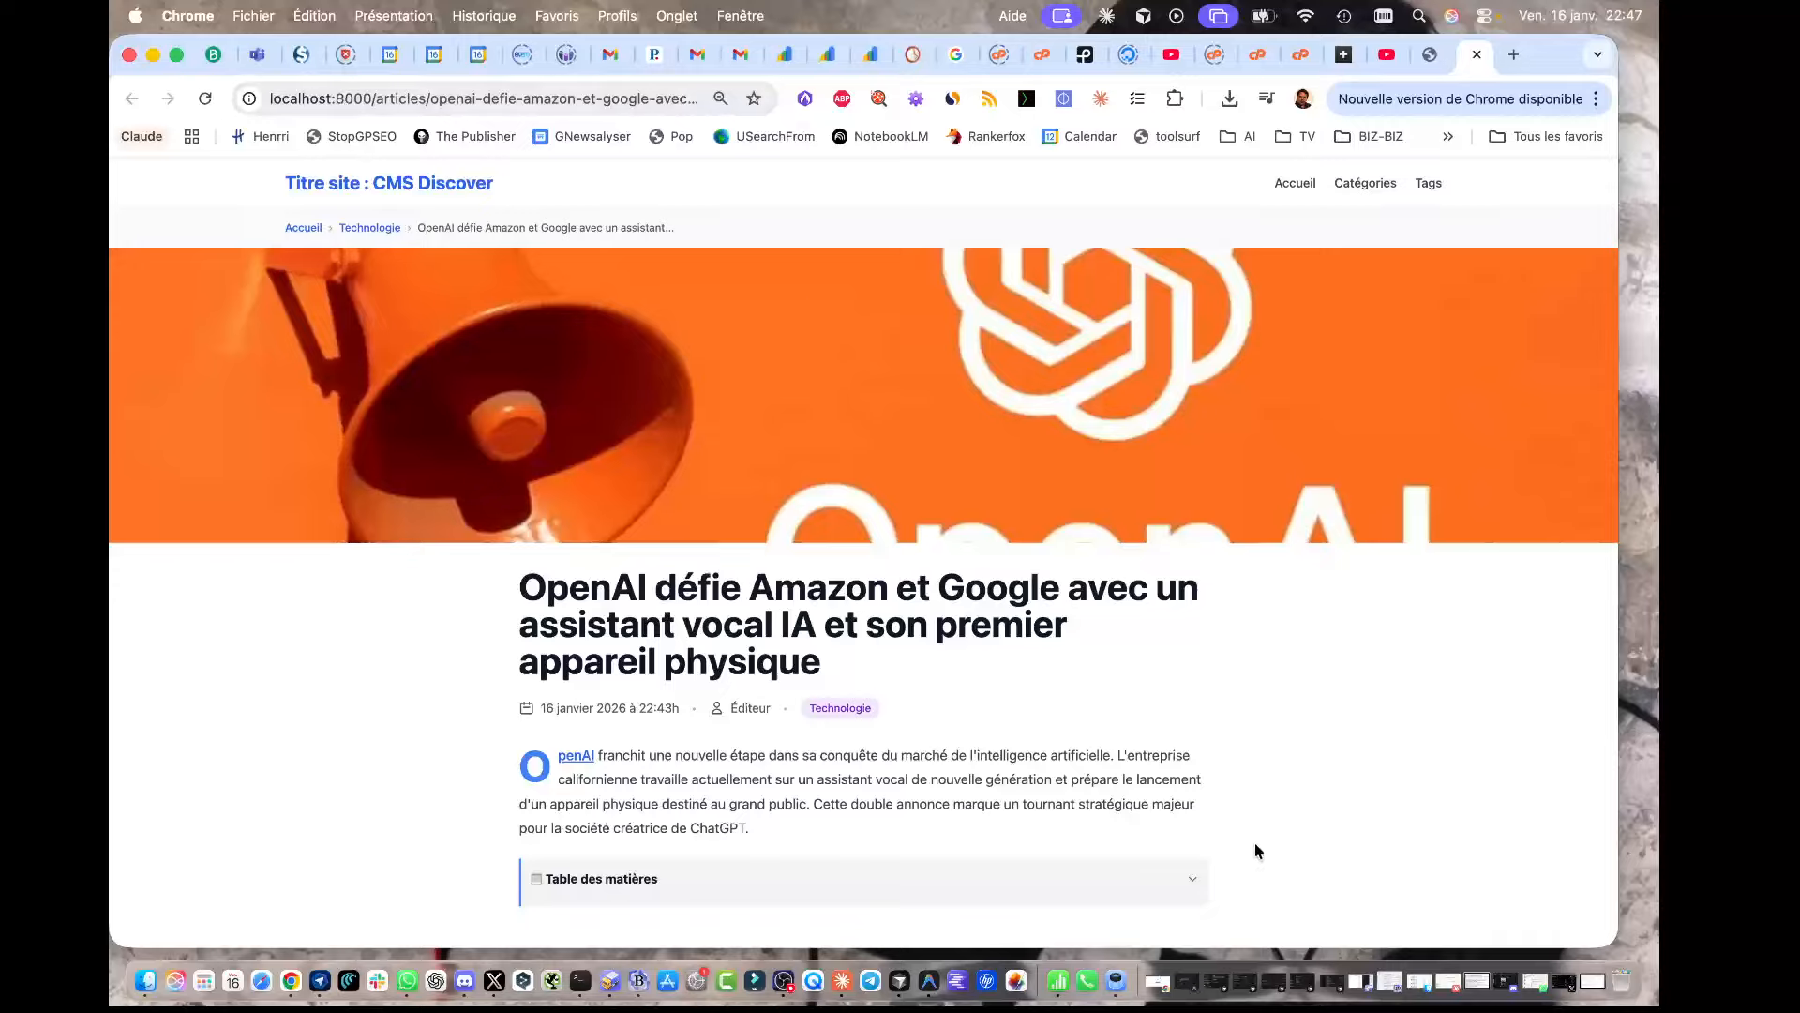
drag(1609, 938, 553, 948)
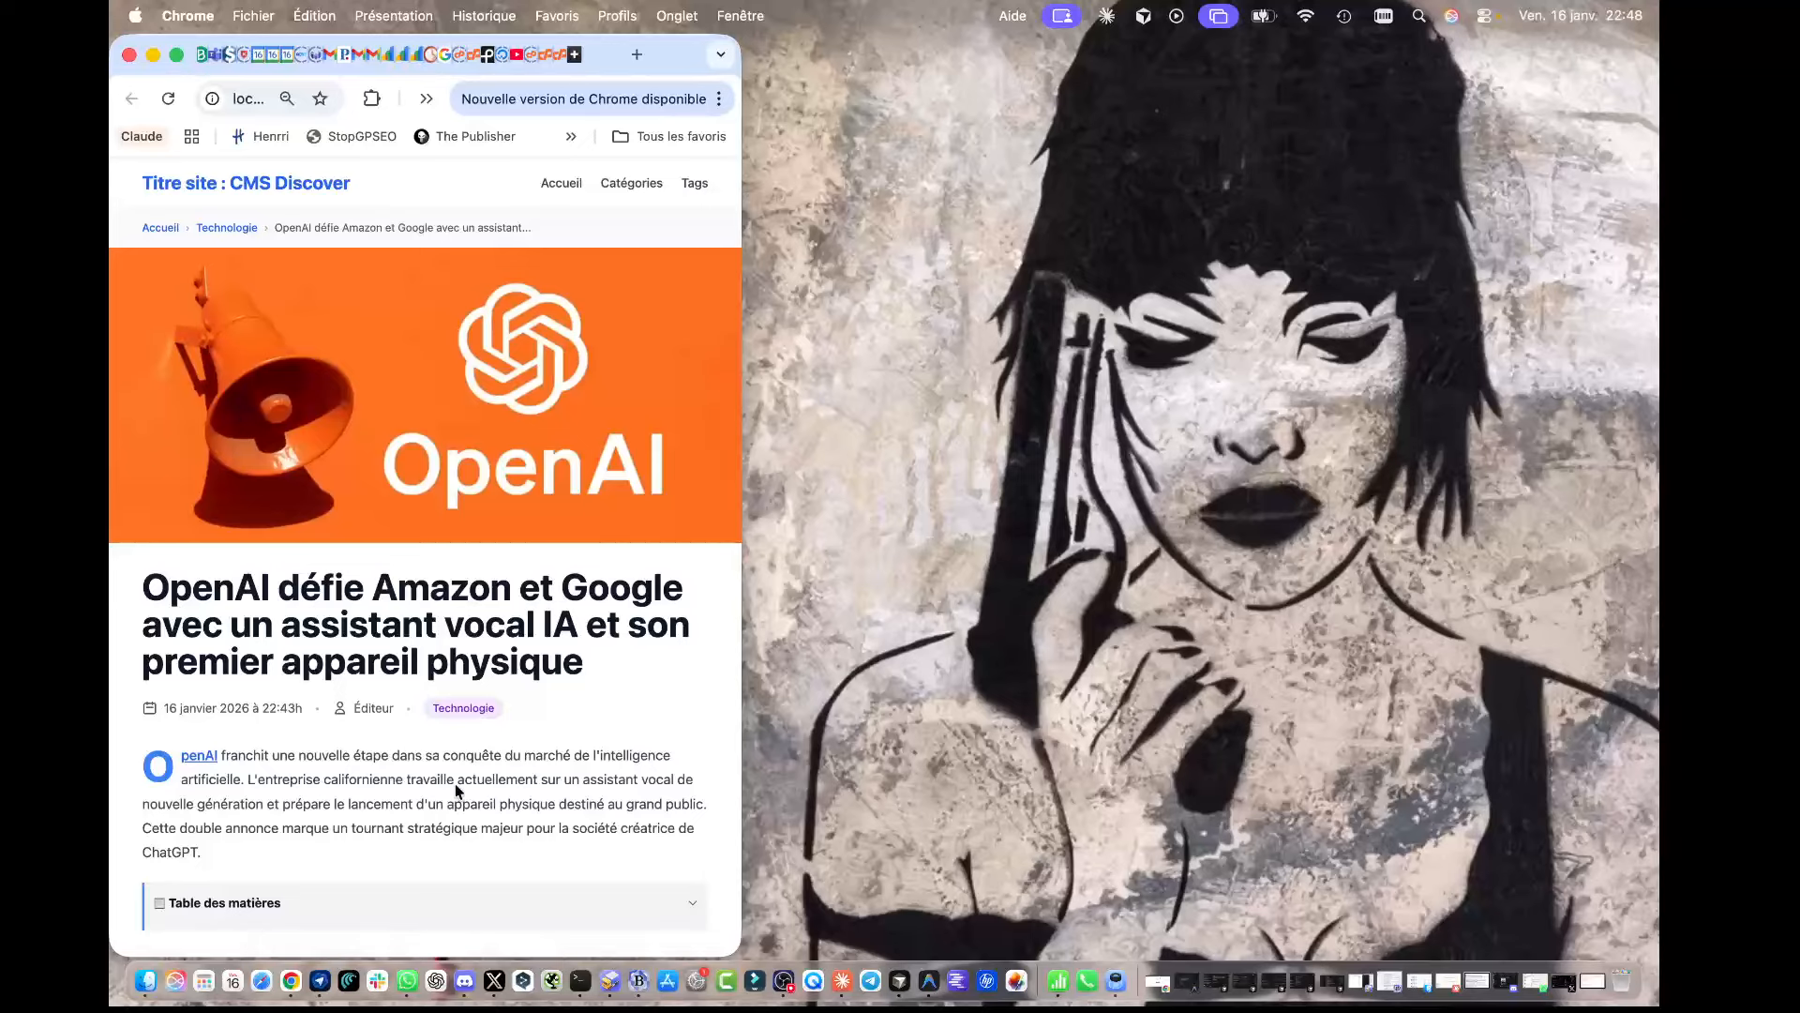
scroll(412, 661, down, 8)
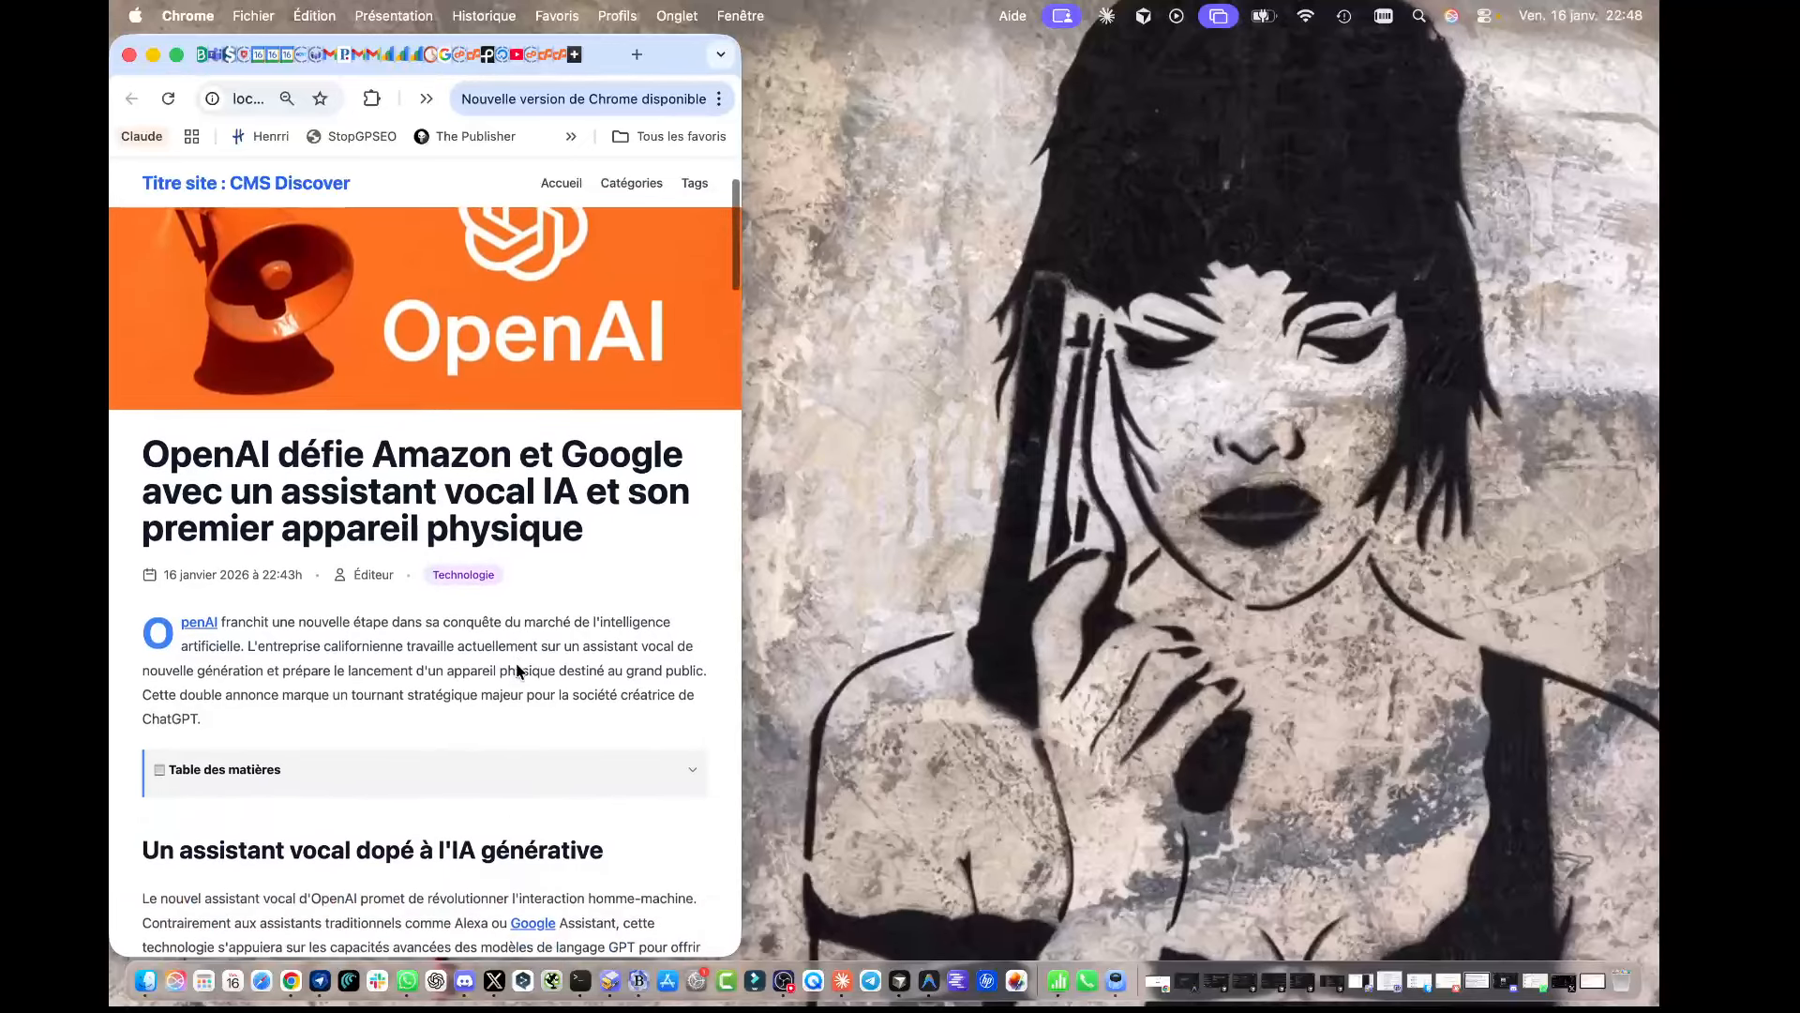
click(638, 490)
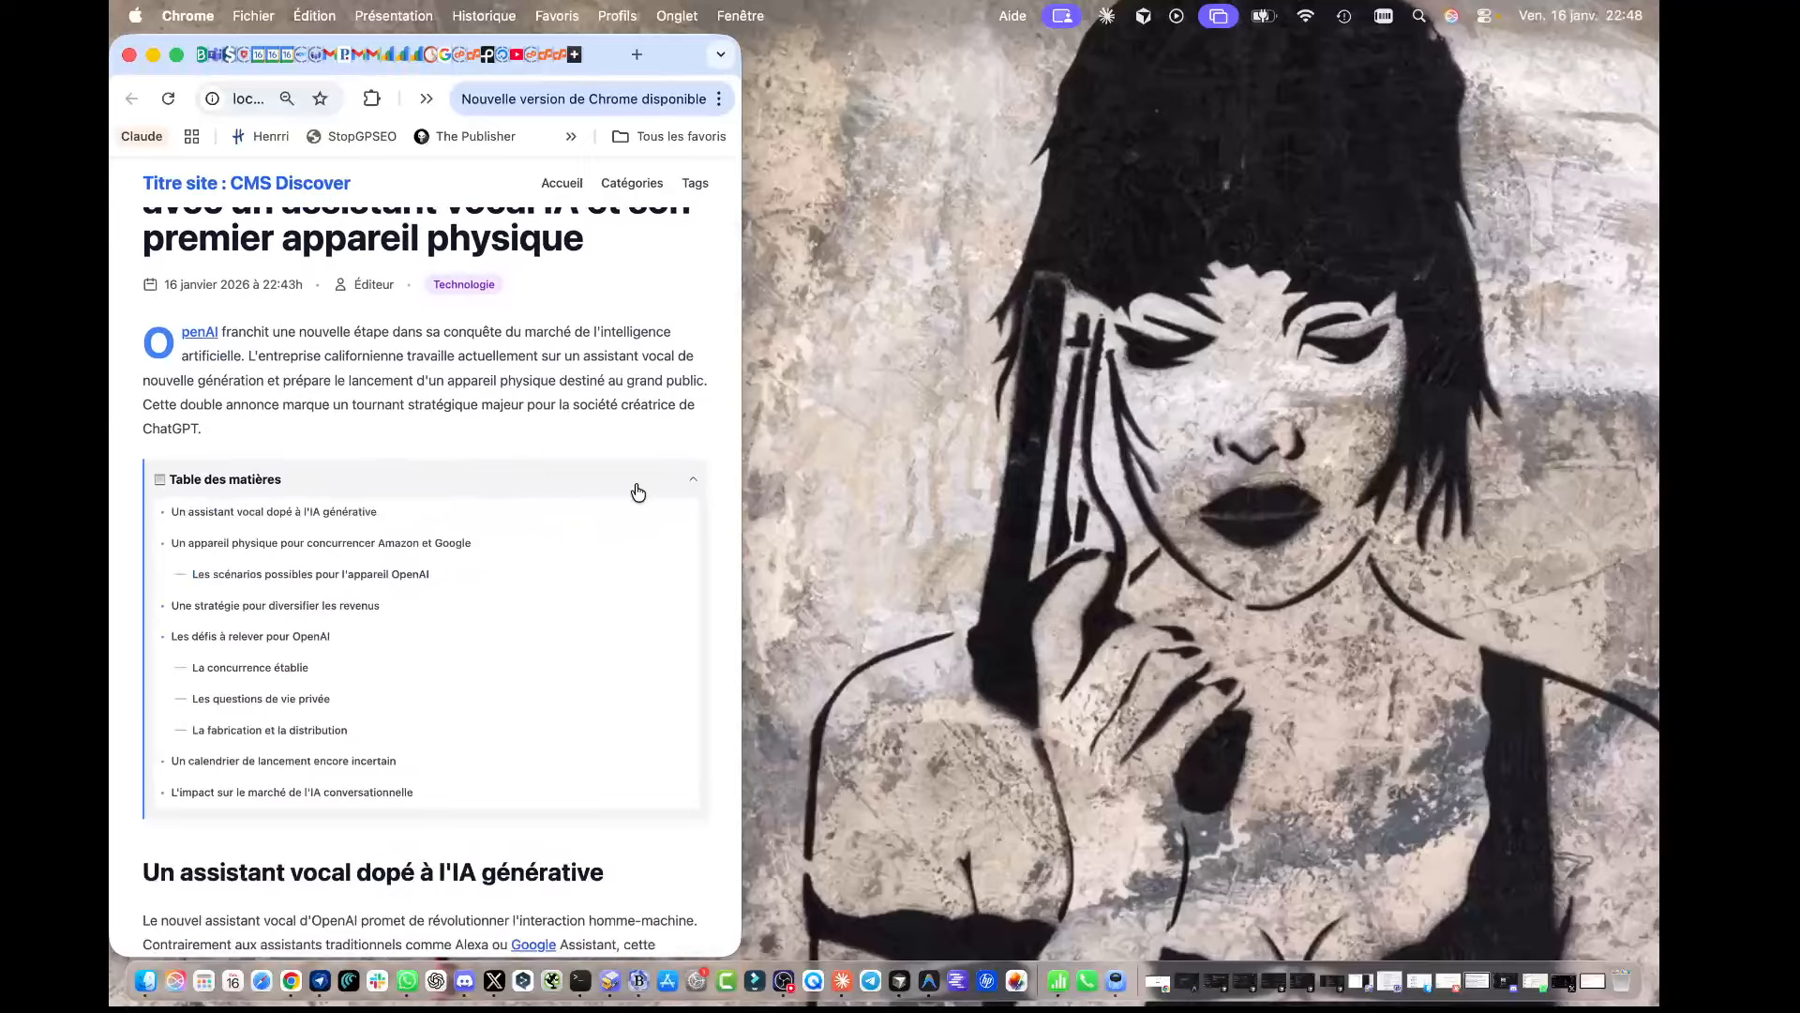
Step: Collapse the table of contents and review the article body at phone width down to the embedded YouTube video
click(637, 489)
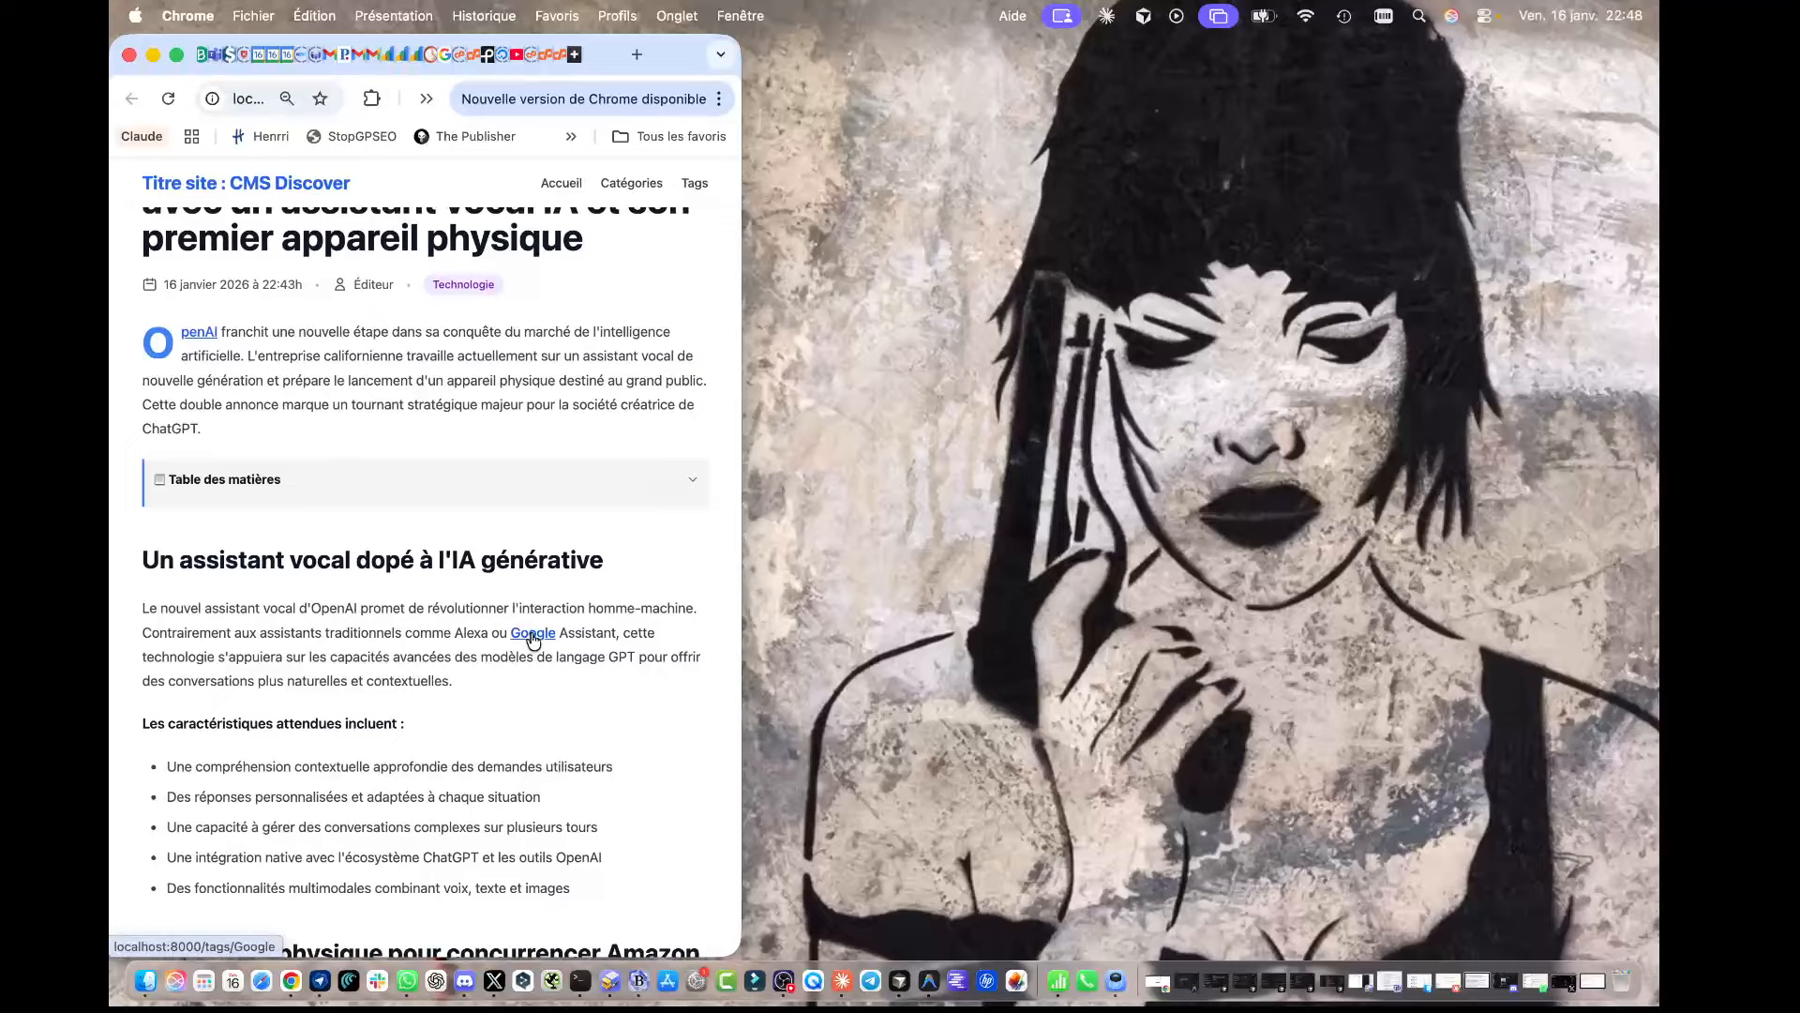
scroll(470, 644, down, 3)
scroll(471, 644, down, 10)
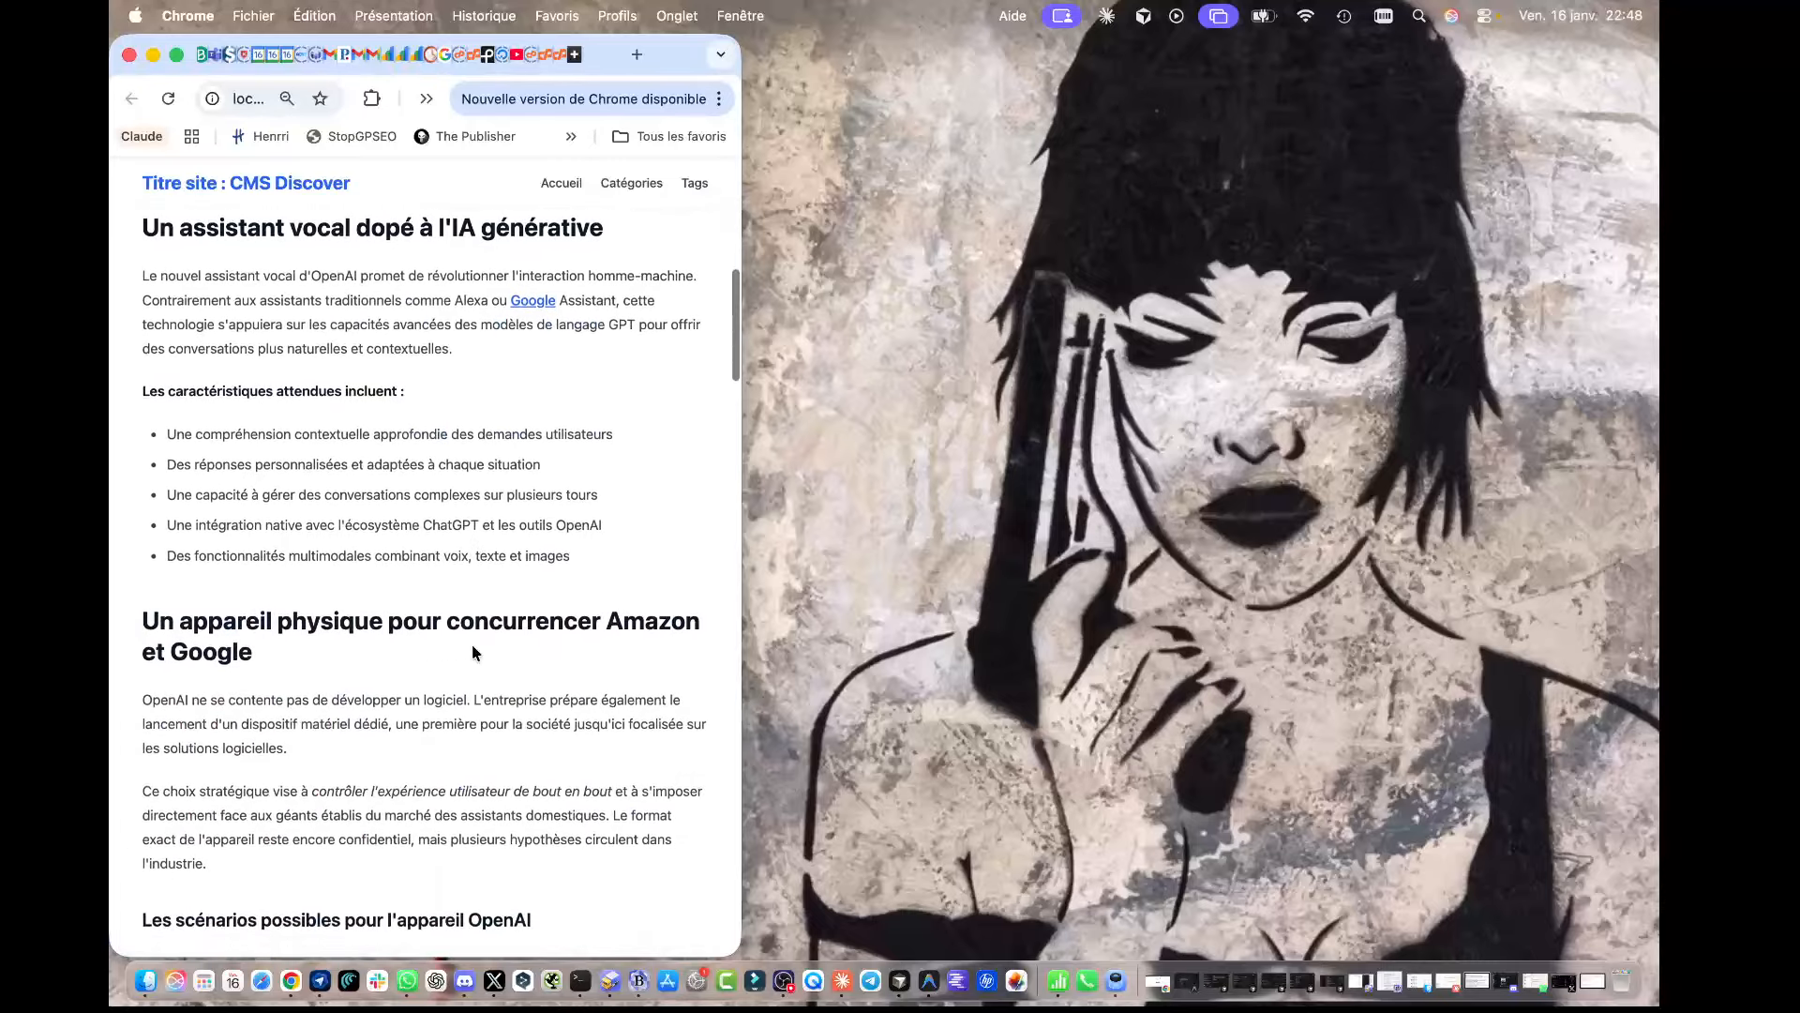
scroll(472, 652, down, 1)
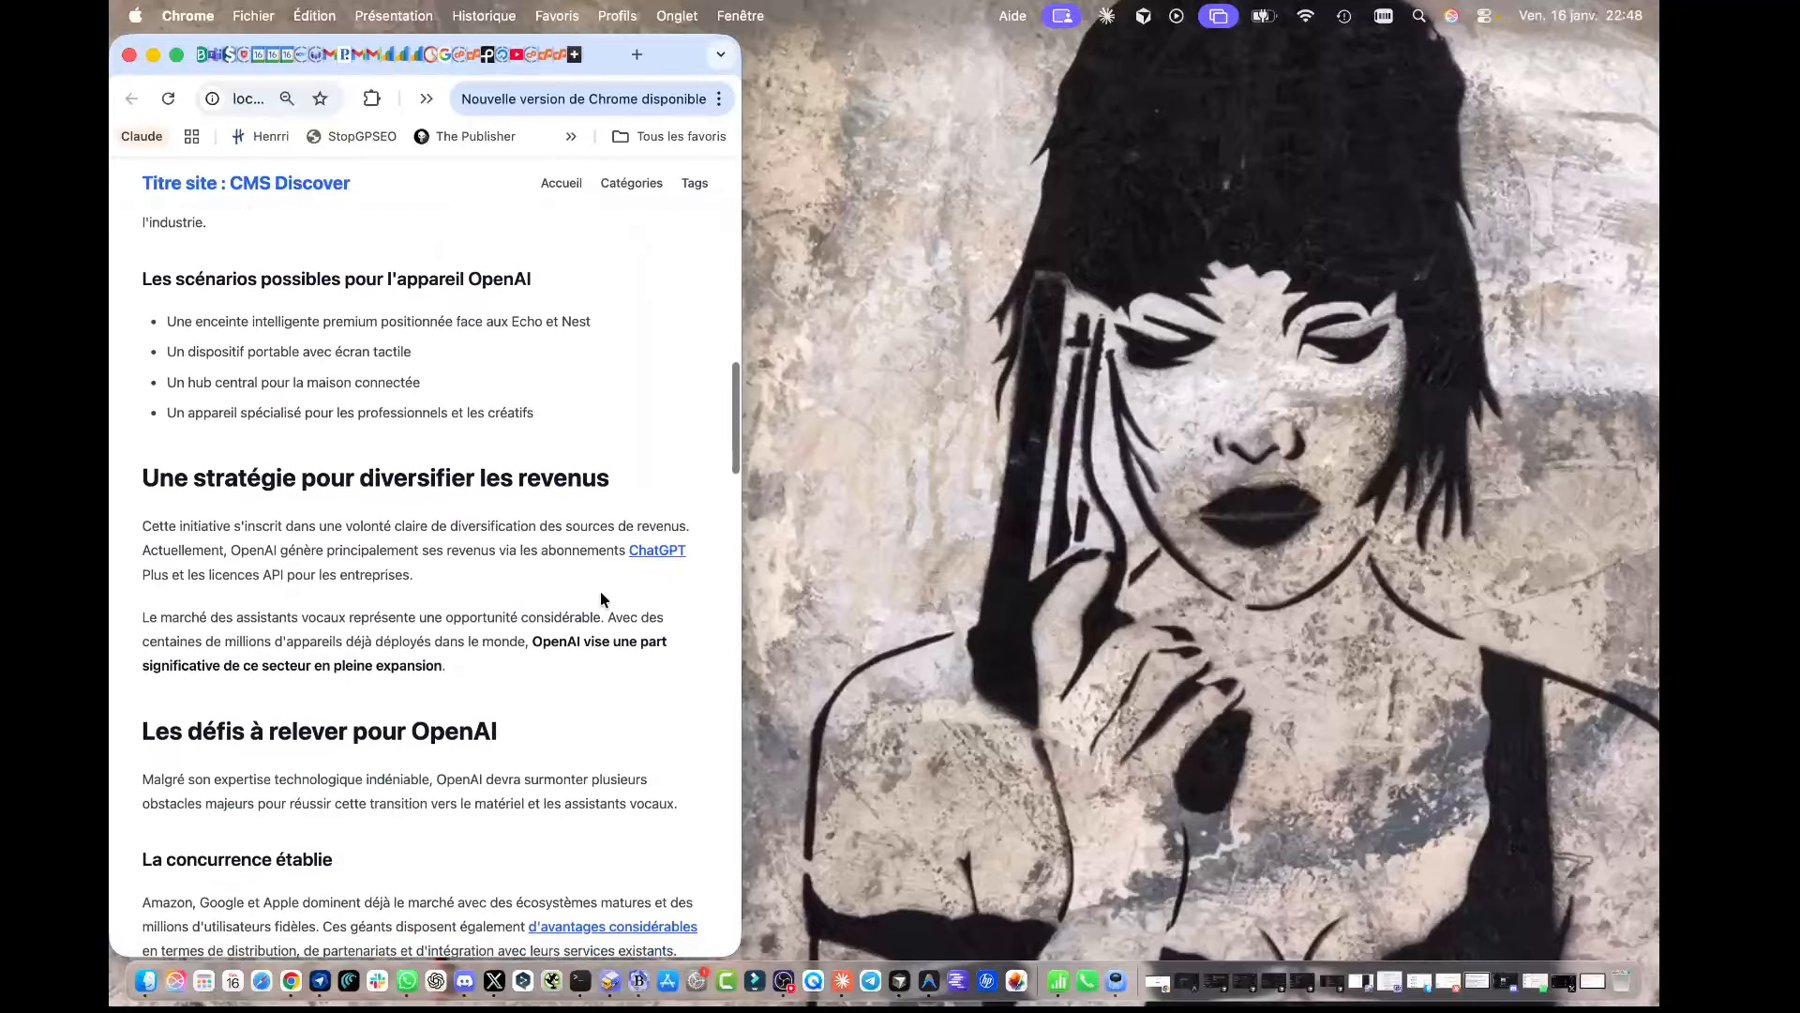
scroll(588, 653, down, 4)
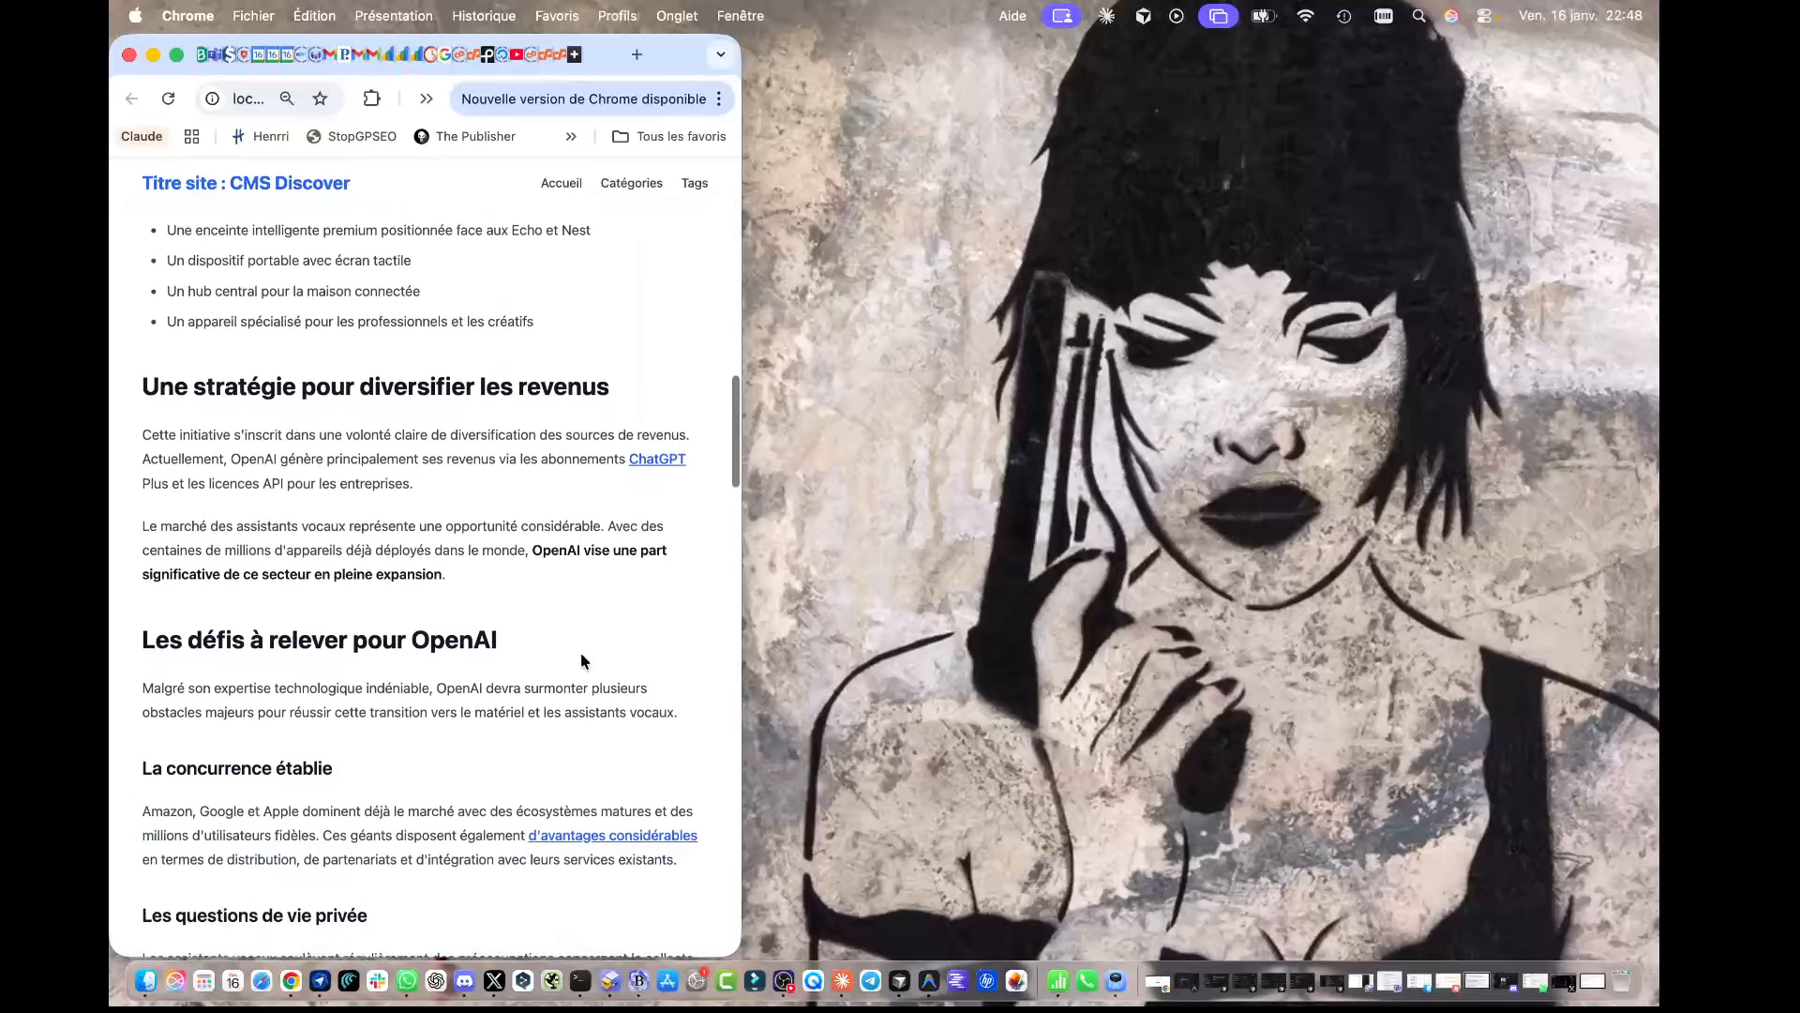
scroll(526, 576, down, 10)
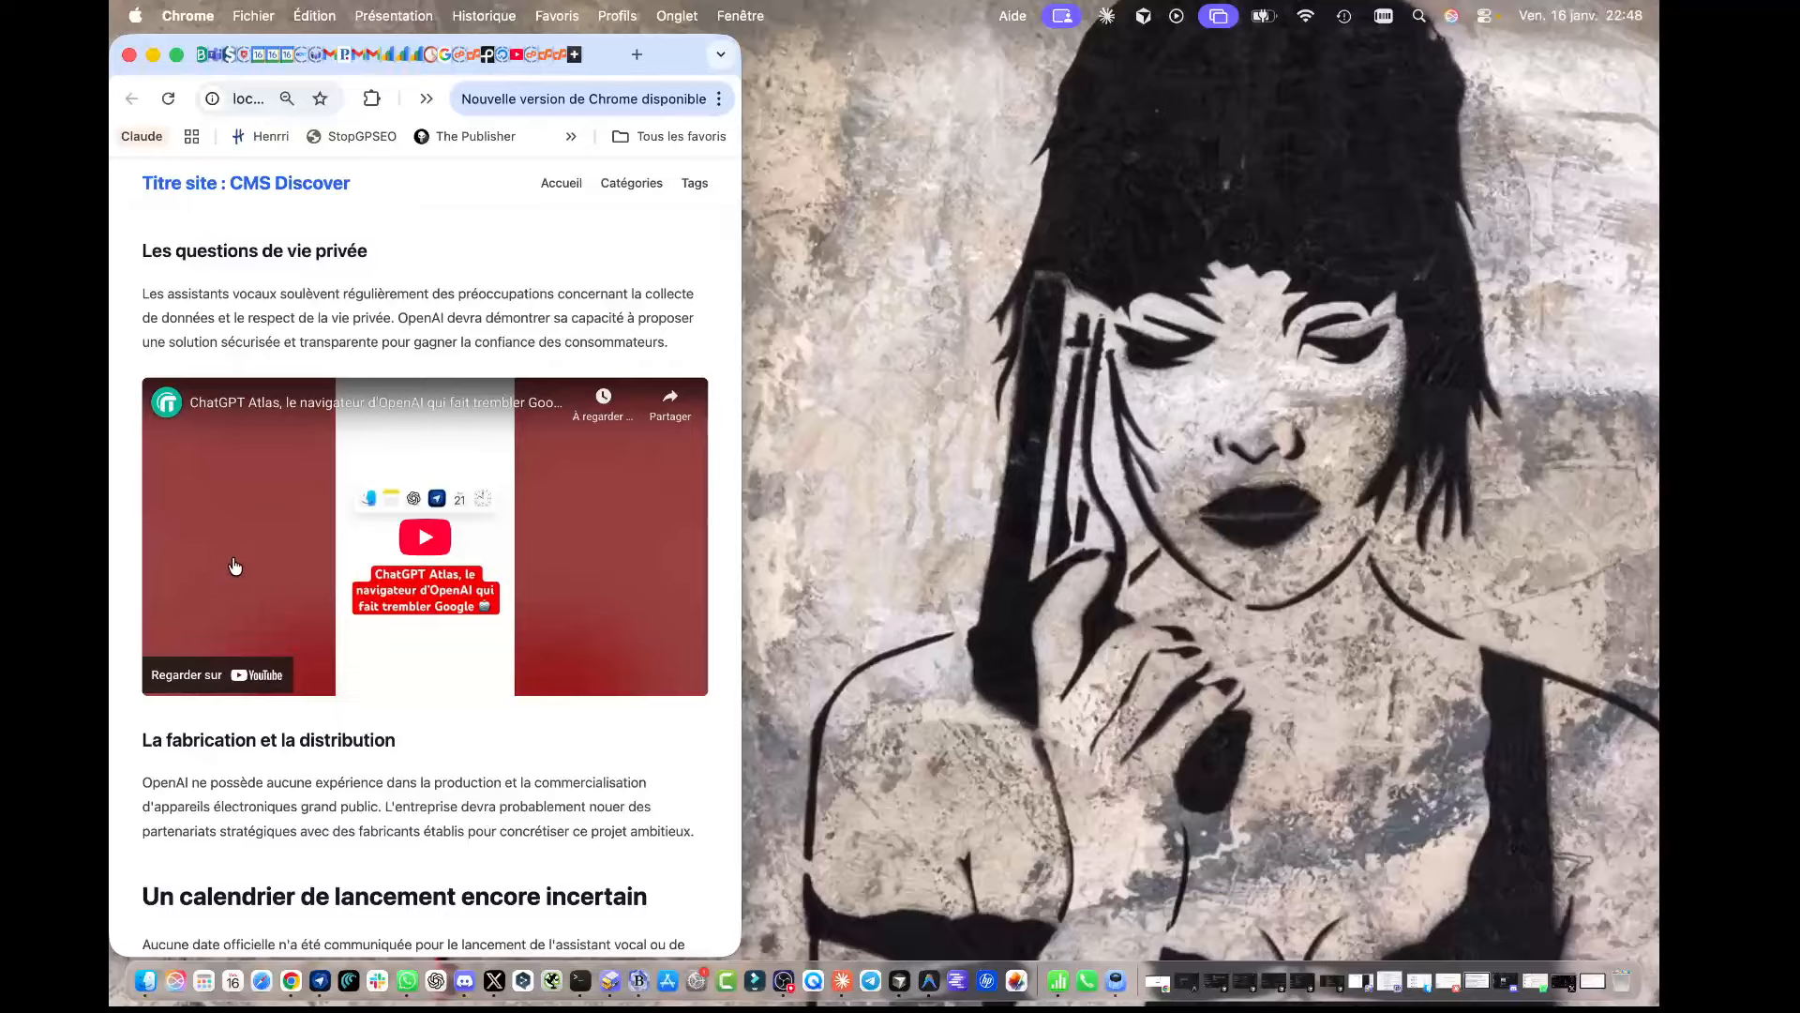
Step: Expand and collapse the first two questions of the article's FAQ and view the Ce qu'il faut retenir box
scroll(234, 566, down, 10)
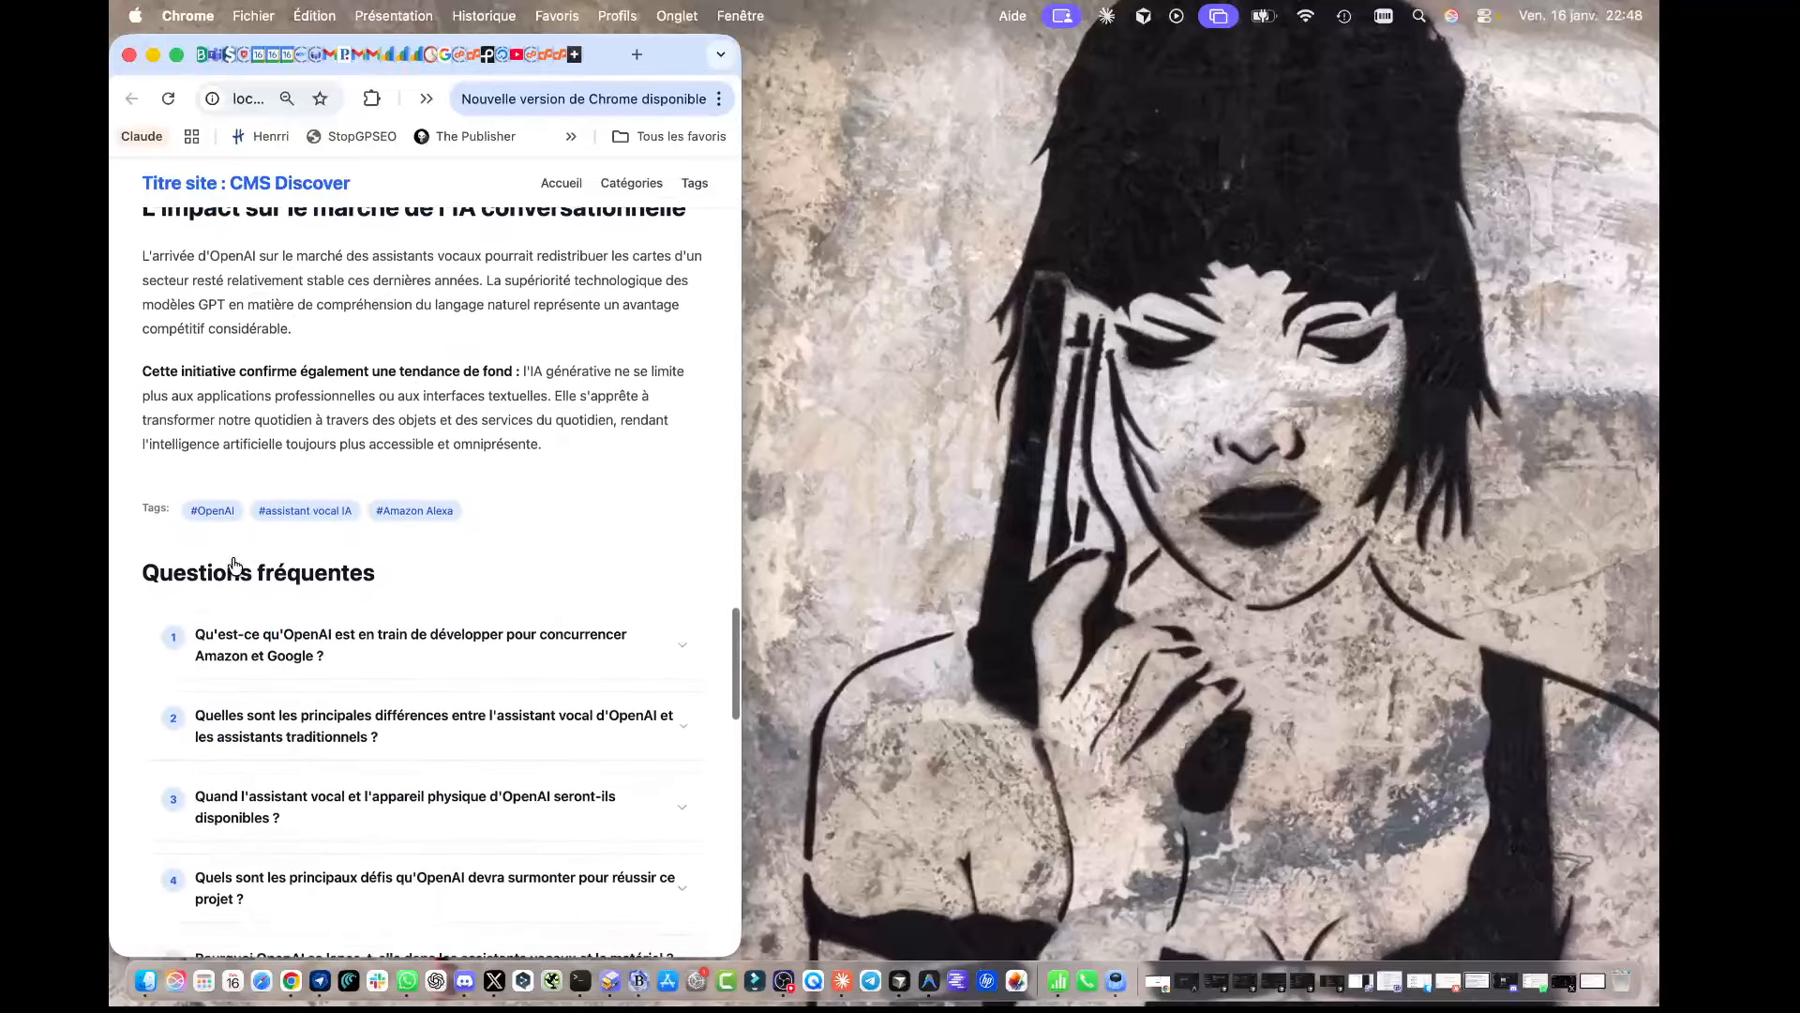
scroll(506, 513, down, 5)
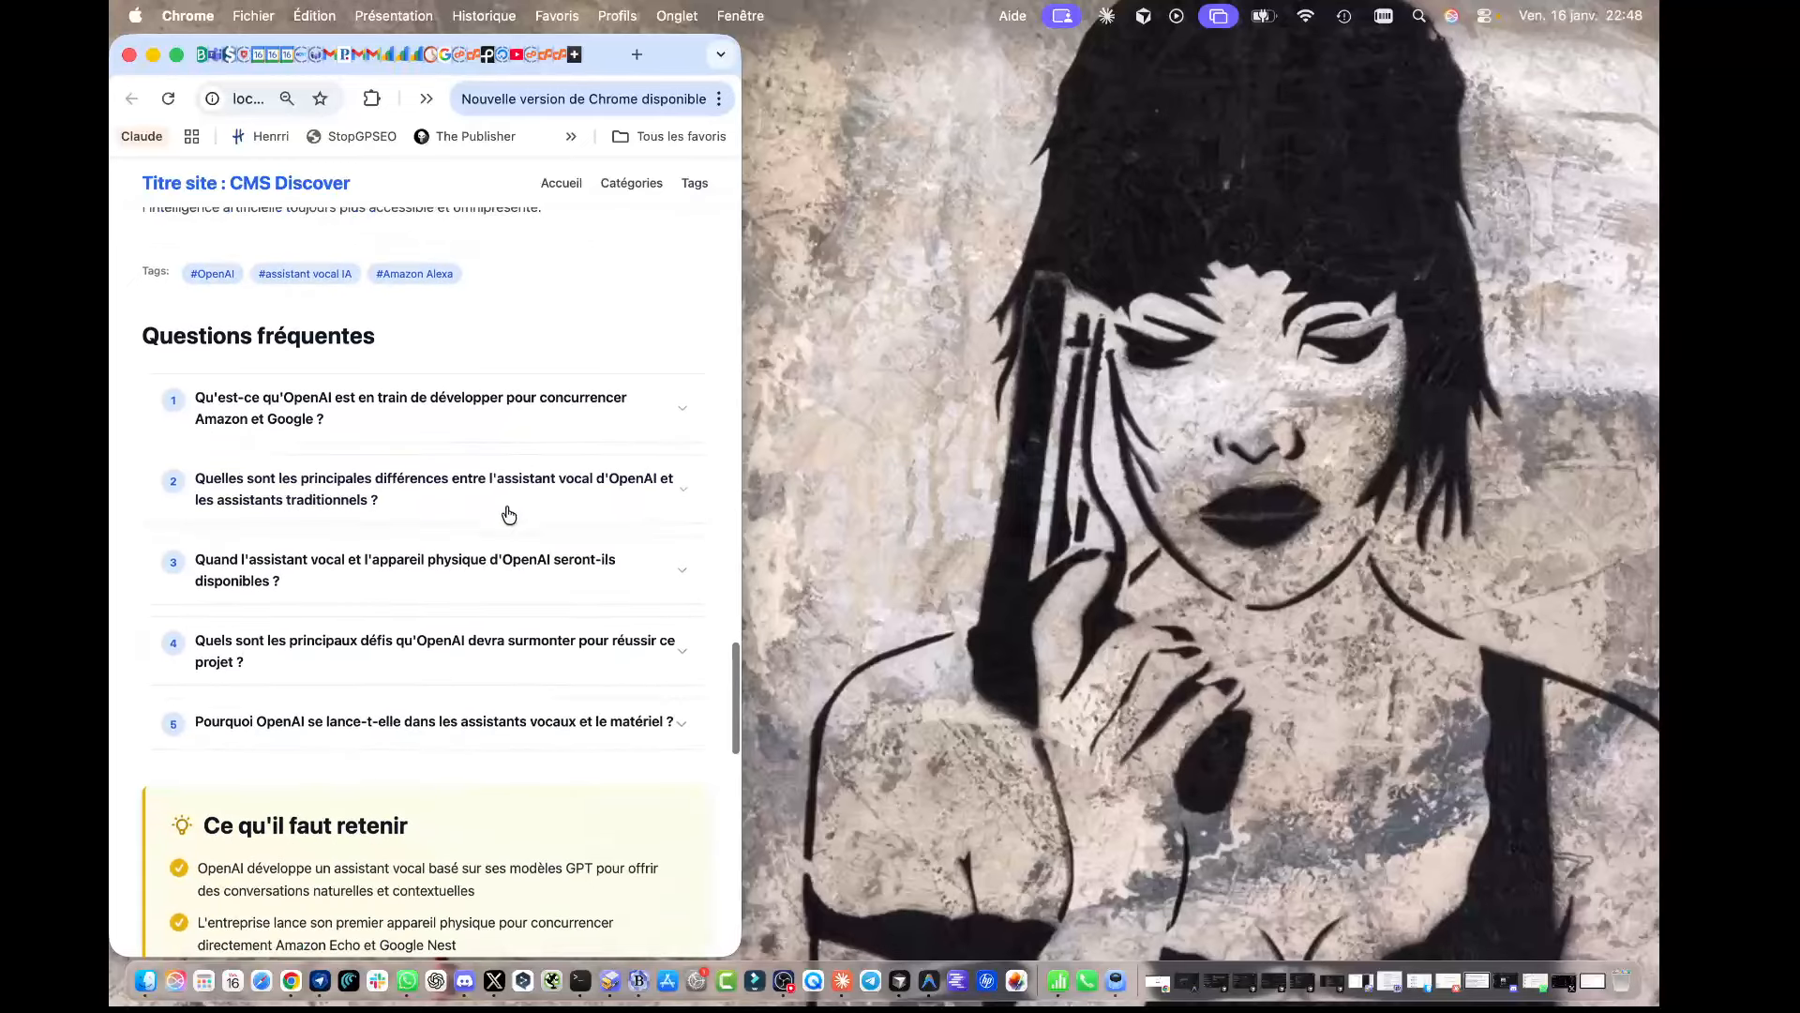
click(387, 412)
click(387, 413)
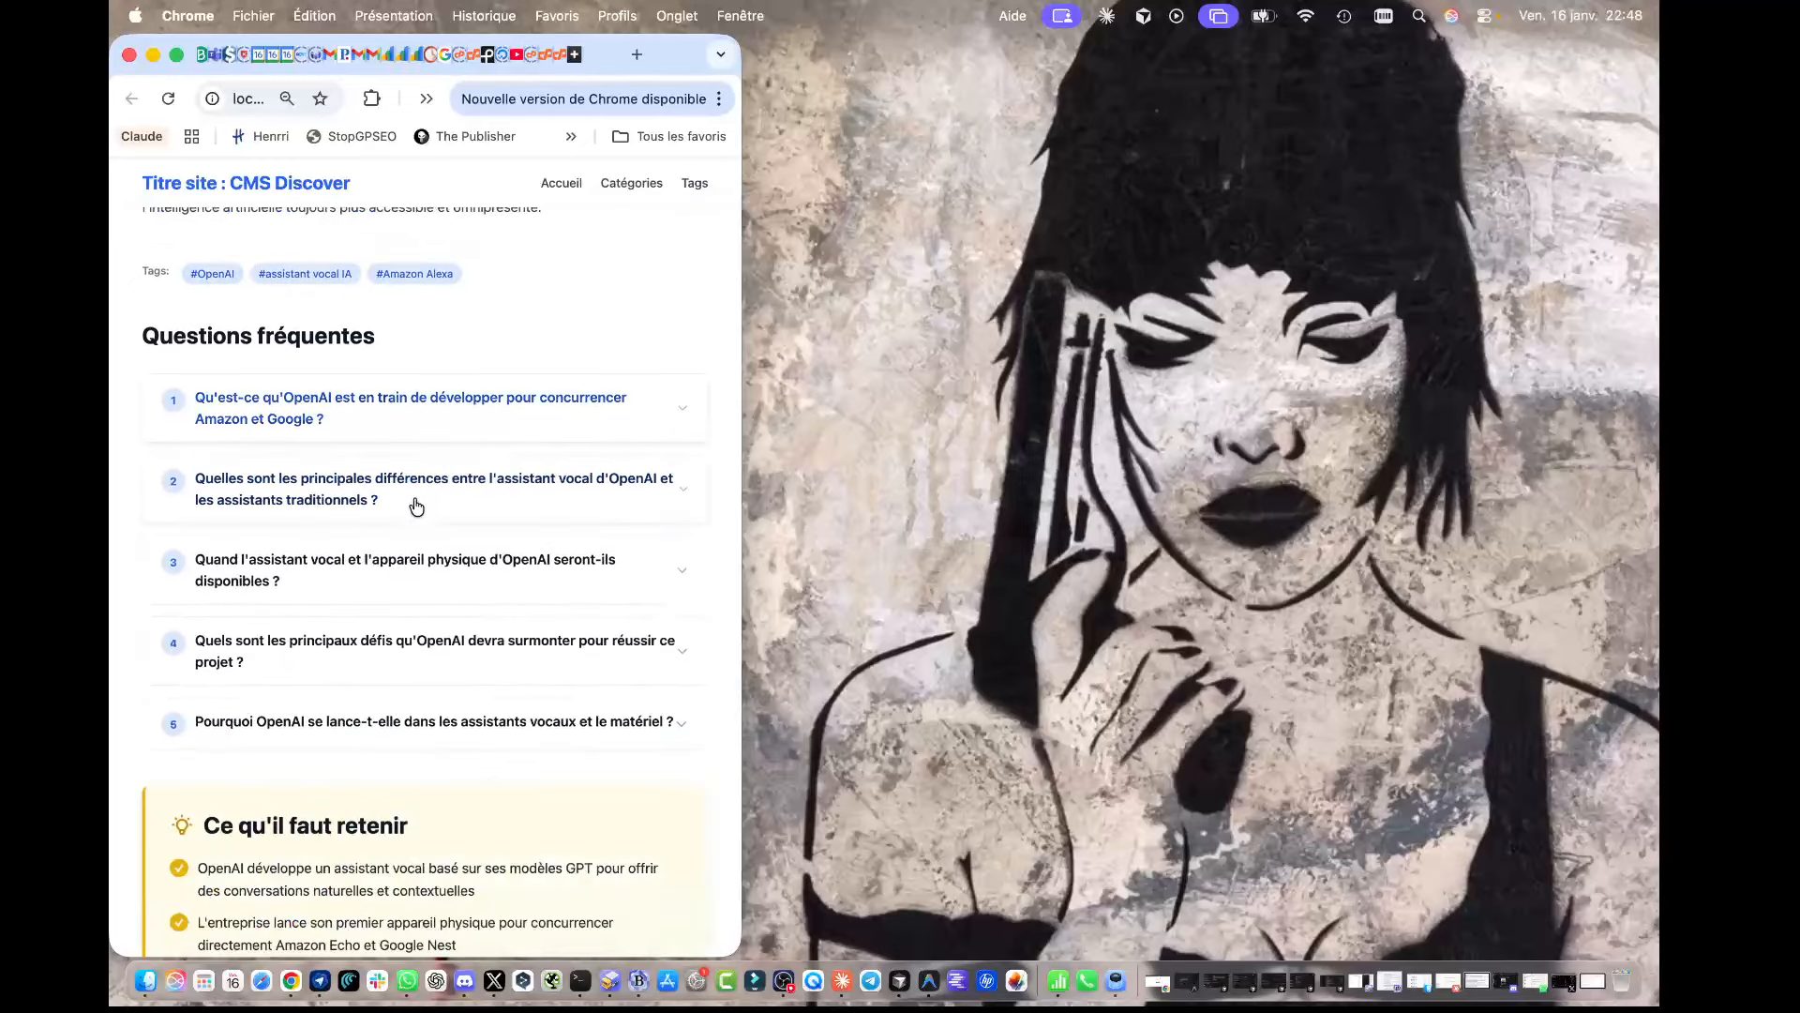
click(409, 505)
click(410, 504)
scroll(410, 507, down, 10)
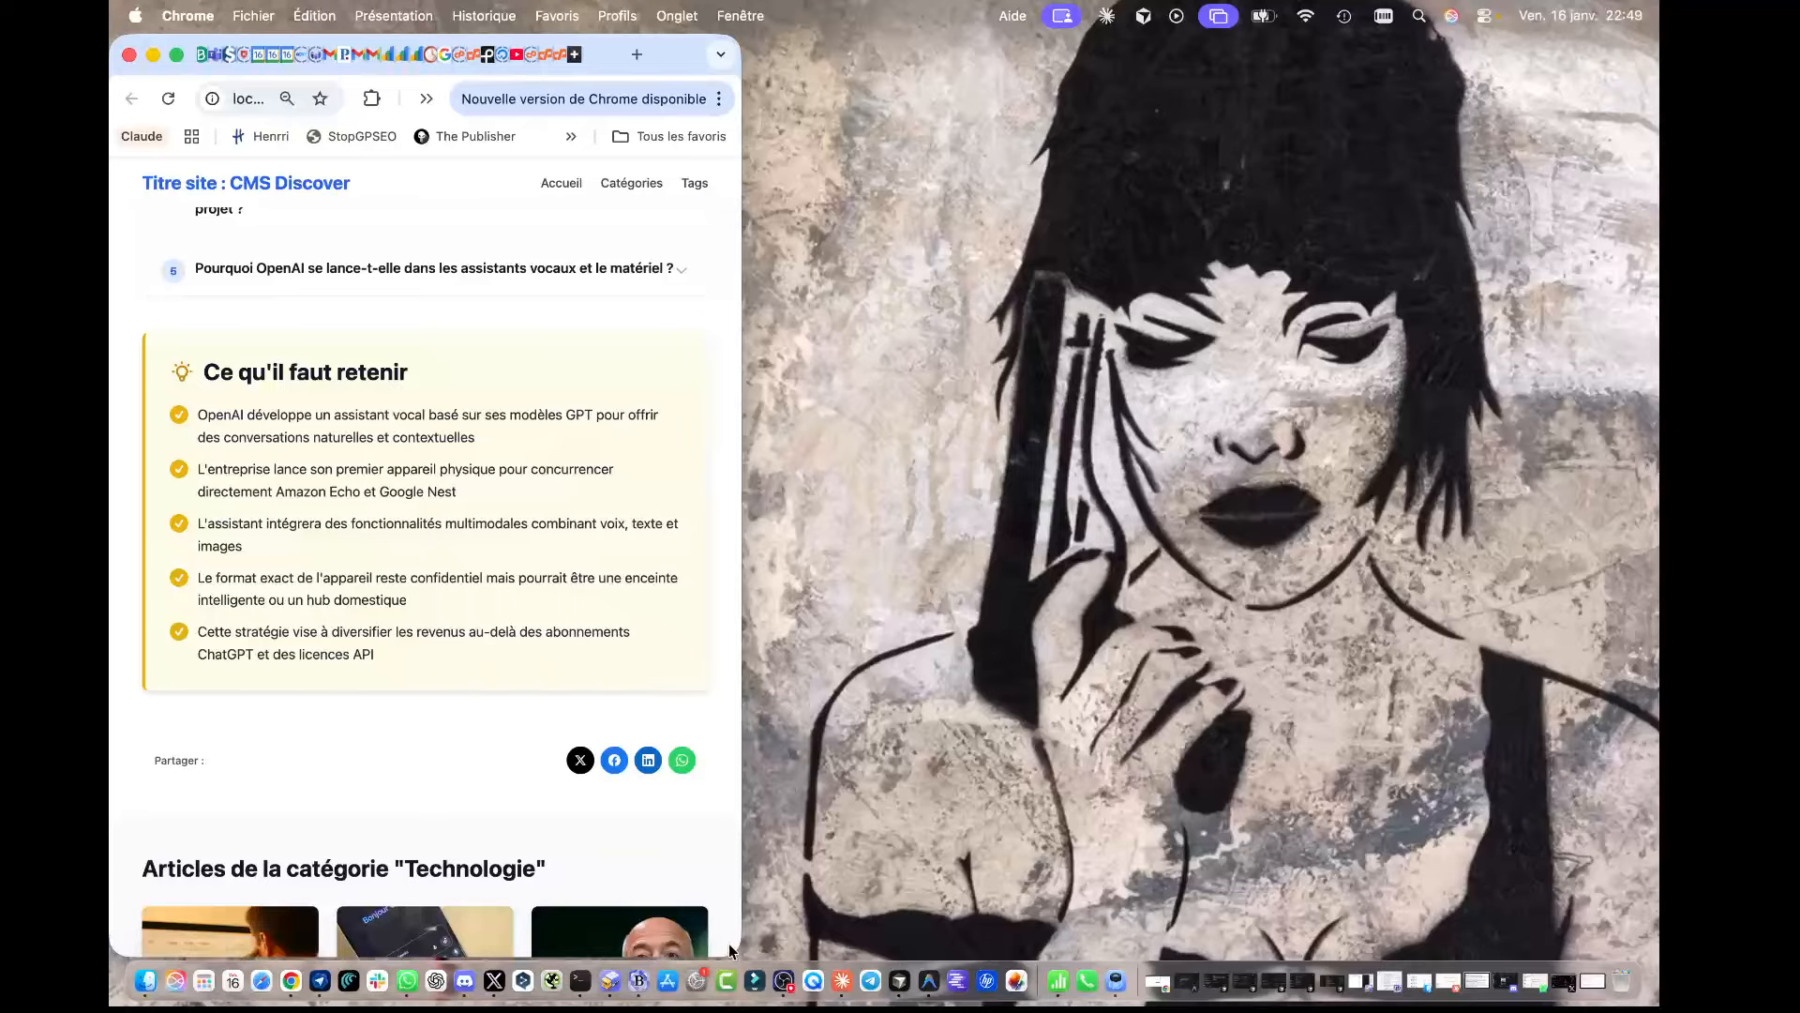
Step: Widen the browser window to desktop width and examine the article's related articles, latest articles and footer before returning to its header
drag(728, 943, 1619, 936)
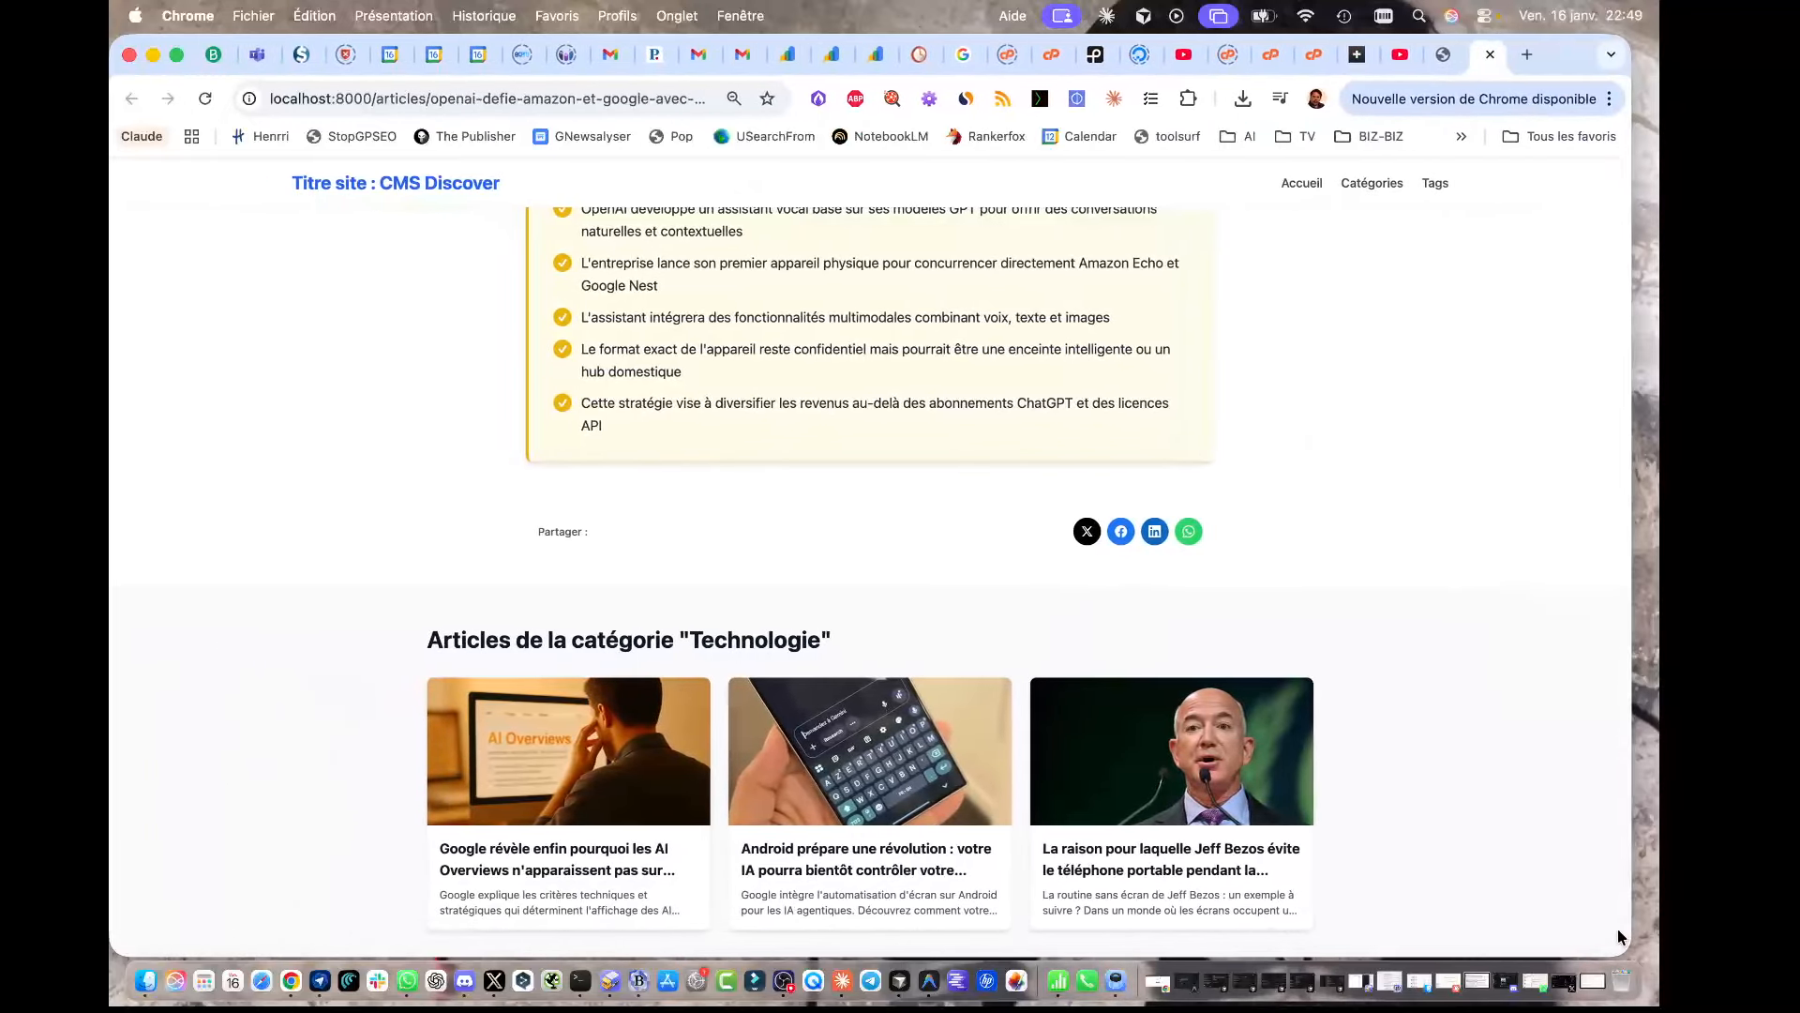
scroll(1108, 554, down, 3)
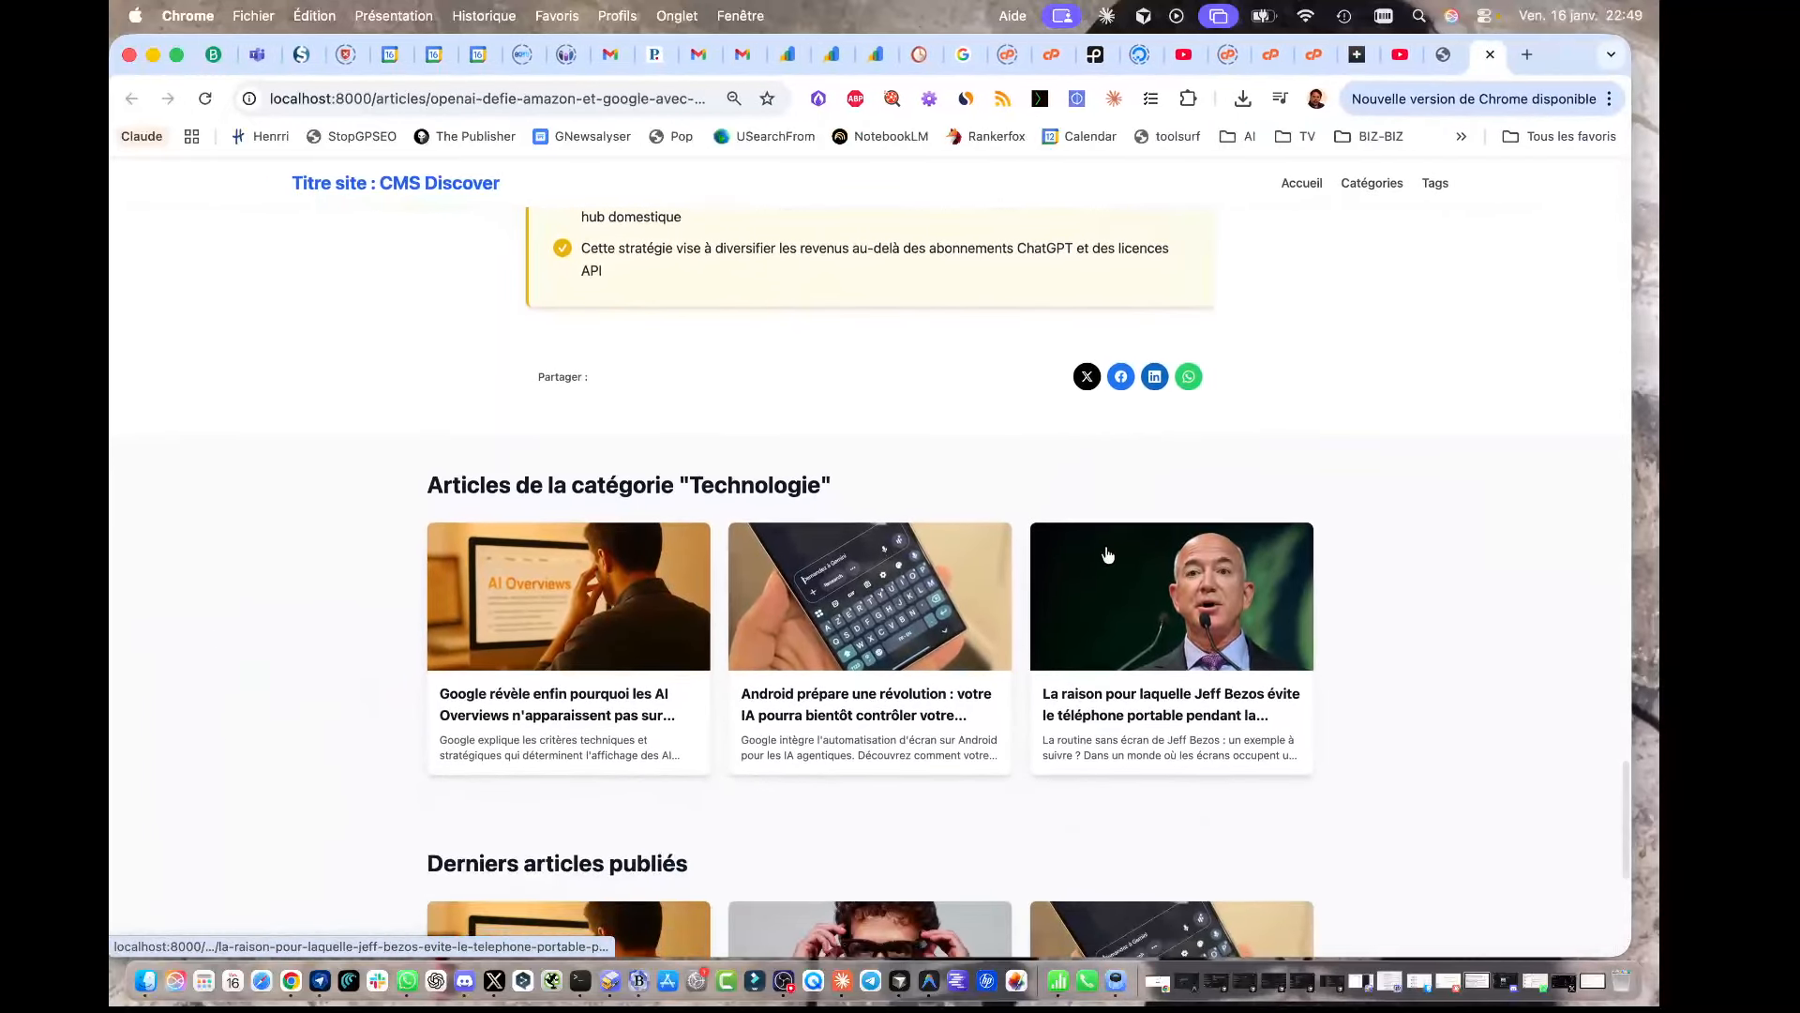
scroll(1073, 626, down, 5)
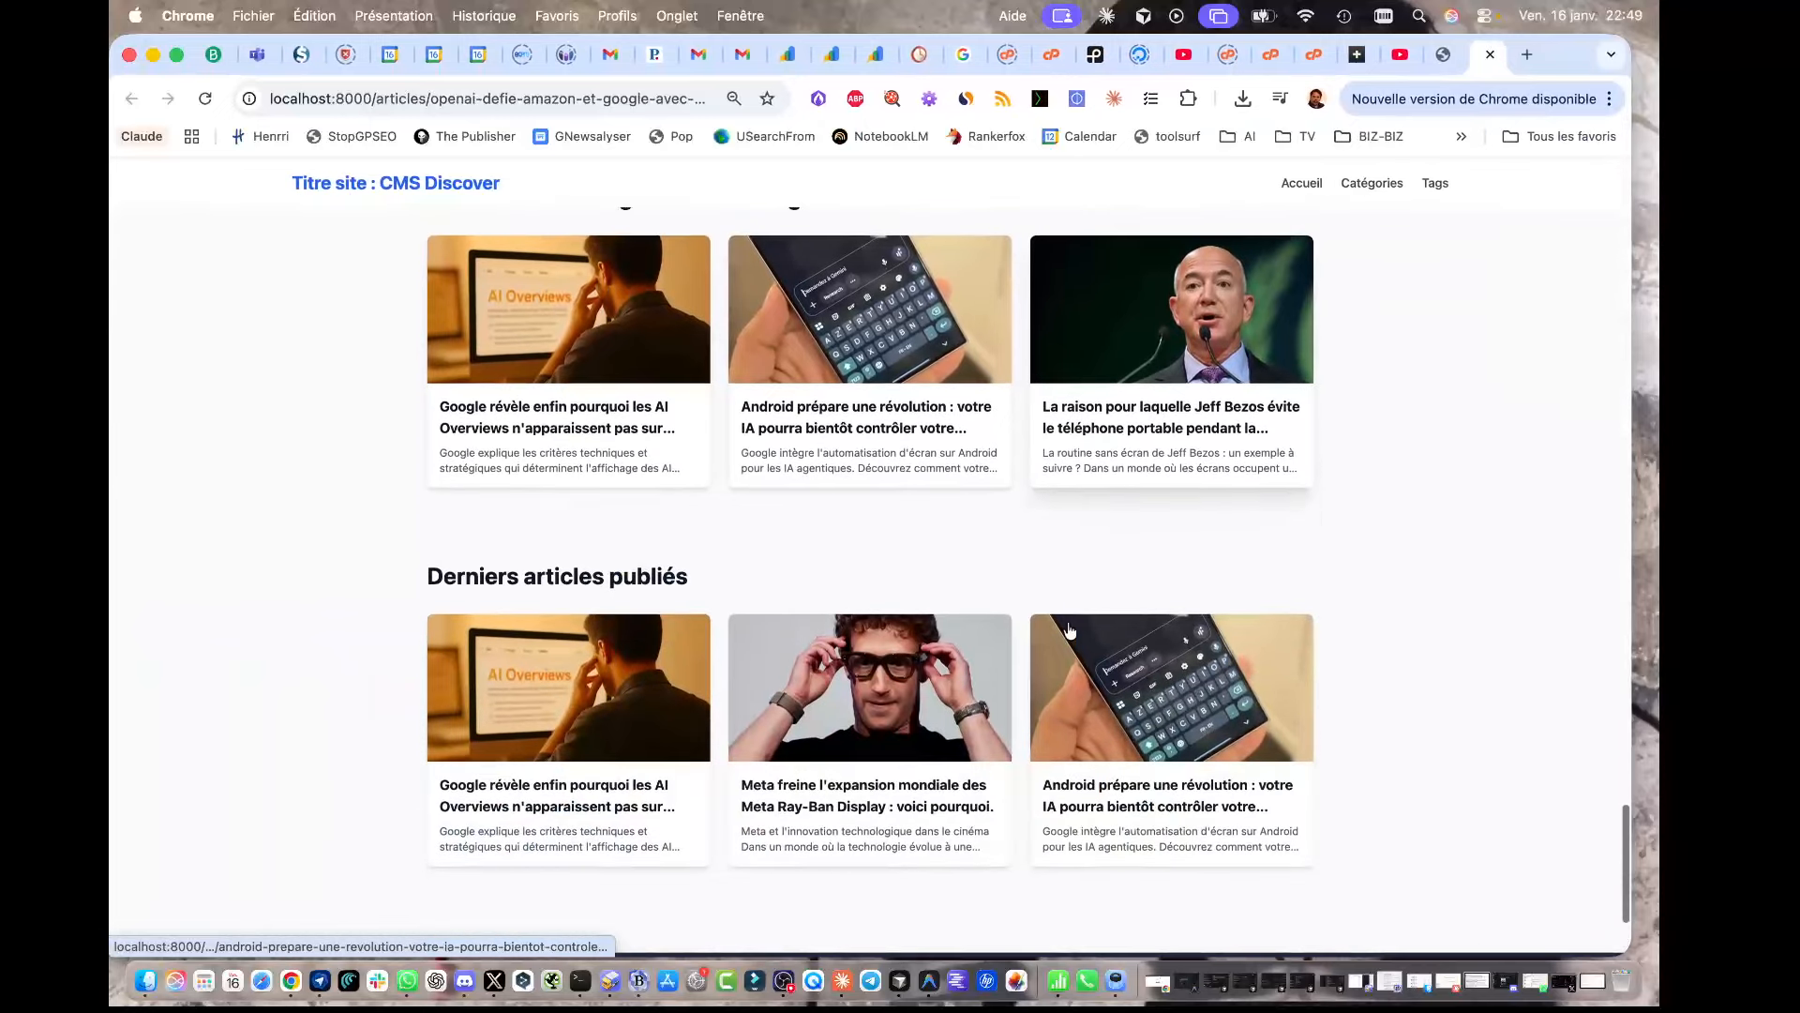
scroll(1070, 630, down, 1)
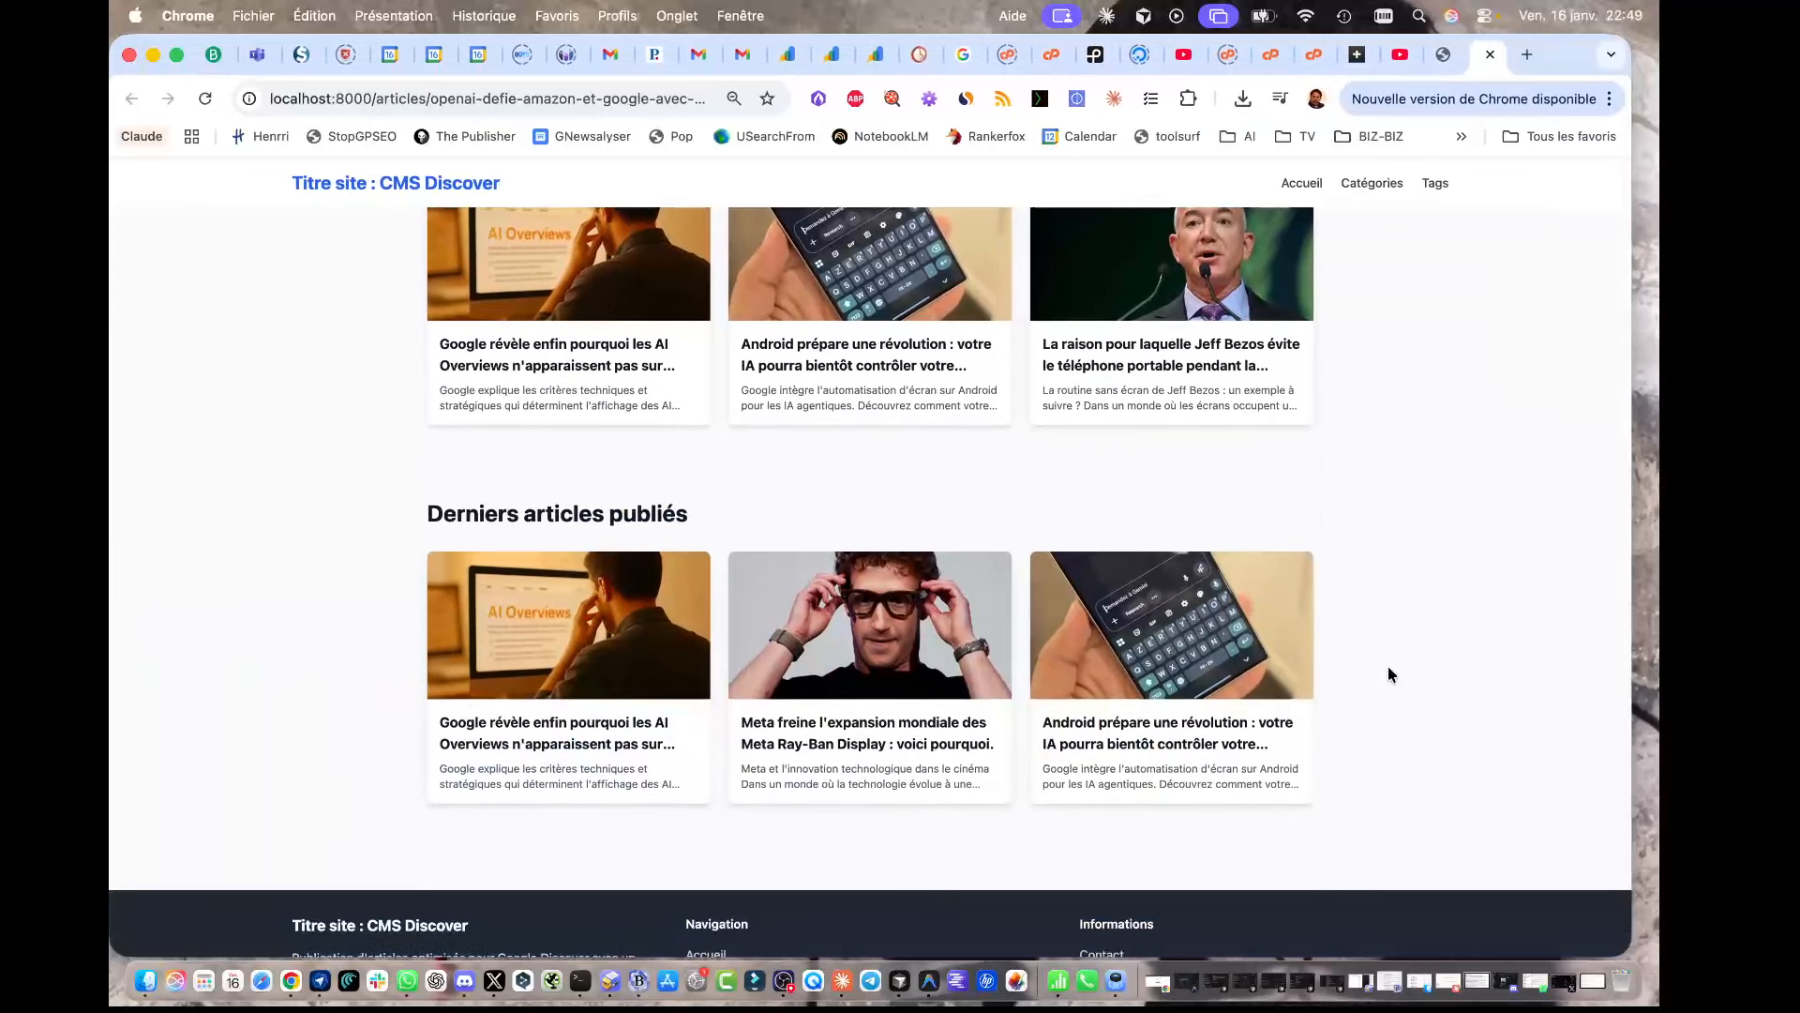
scroll(1390, 674, down, 3)
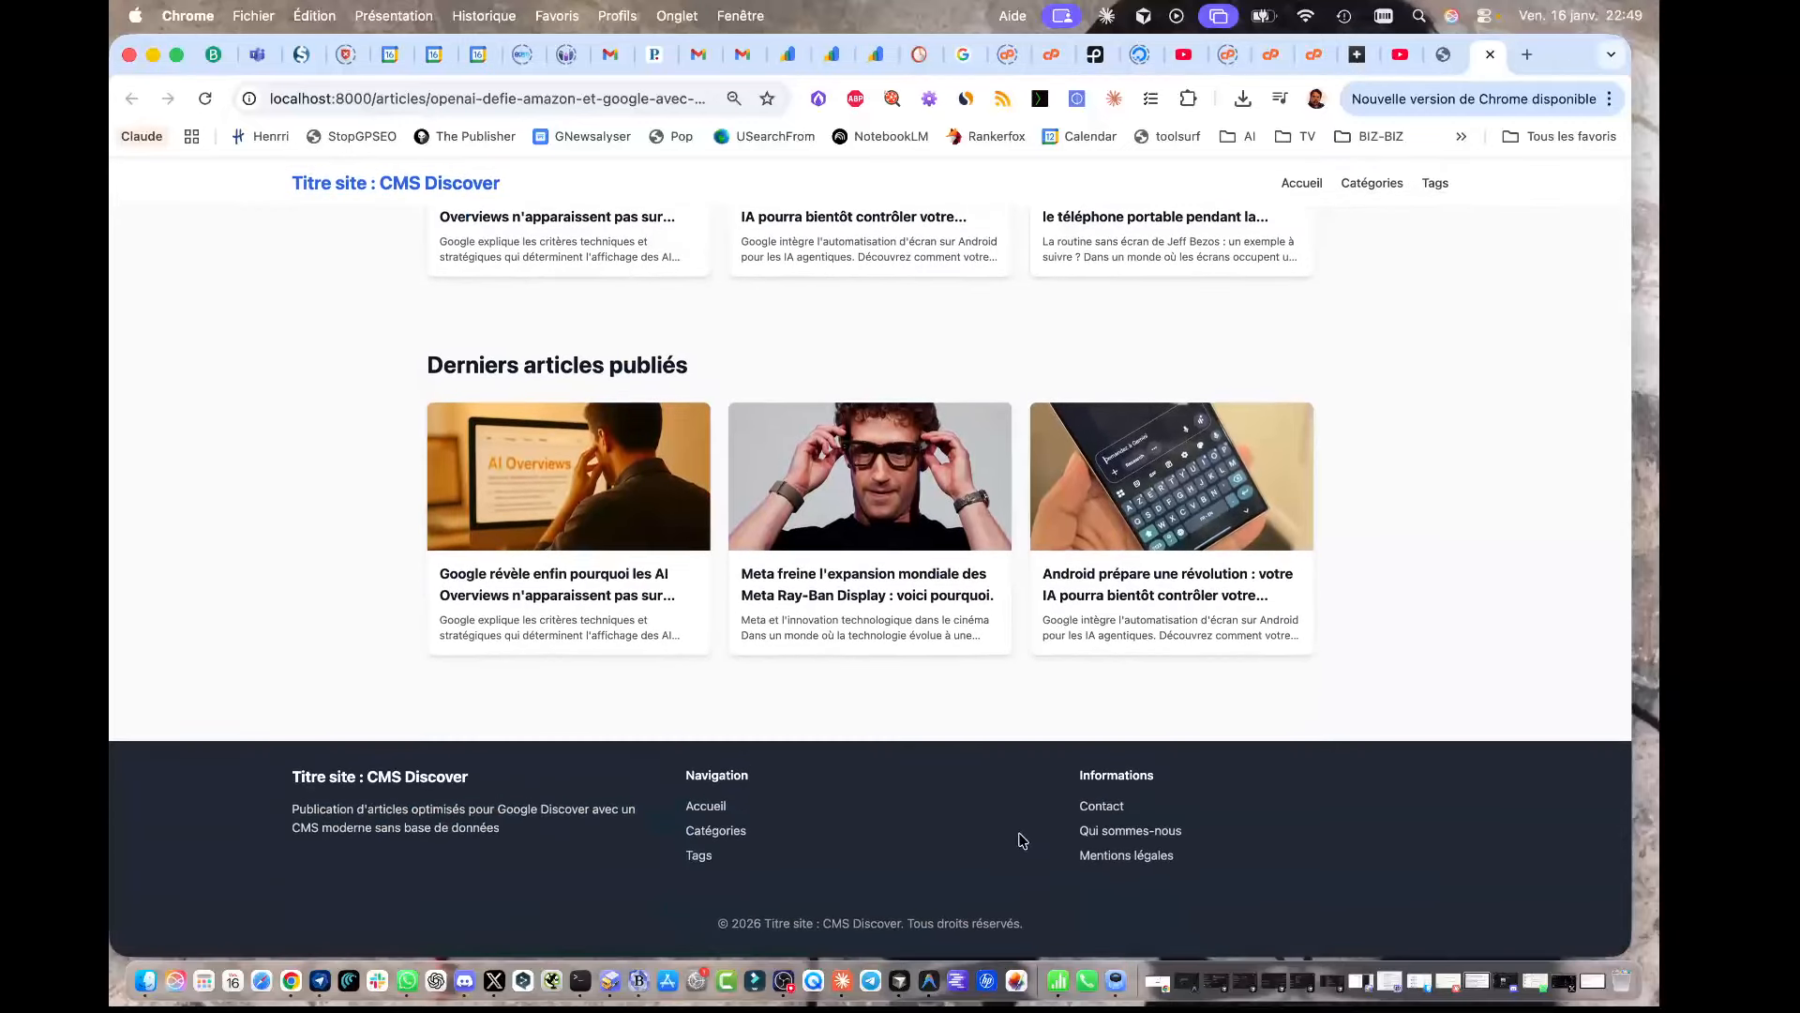
scroll(1404, 656, up, 4)
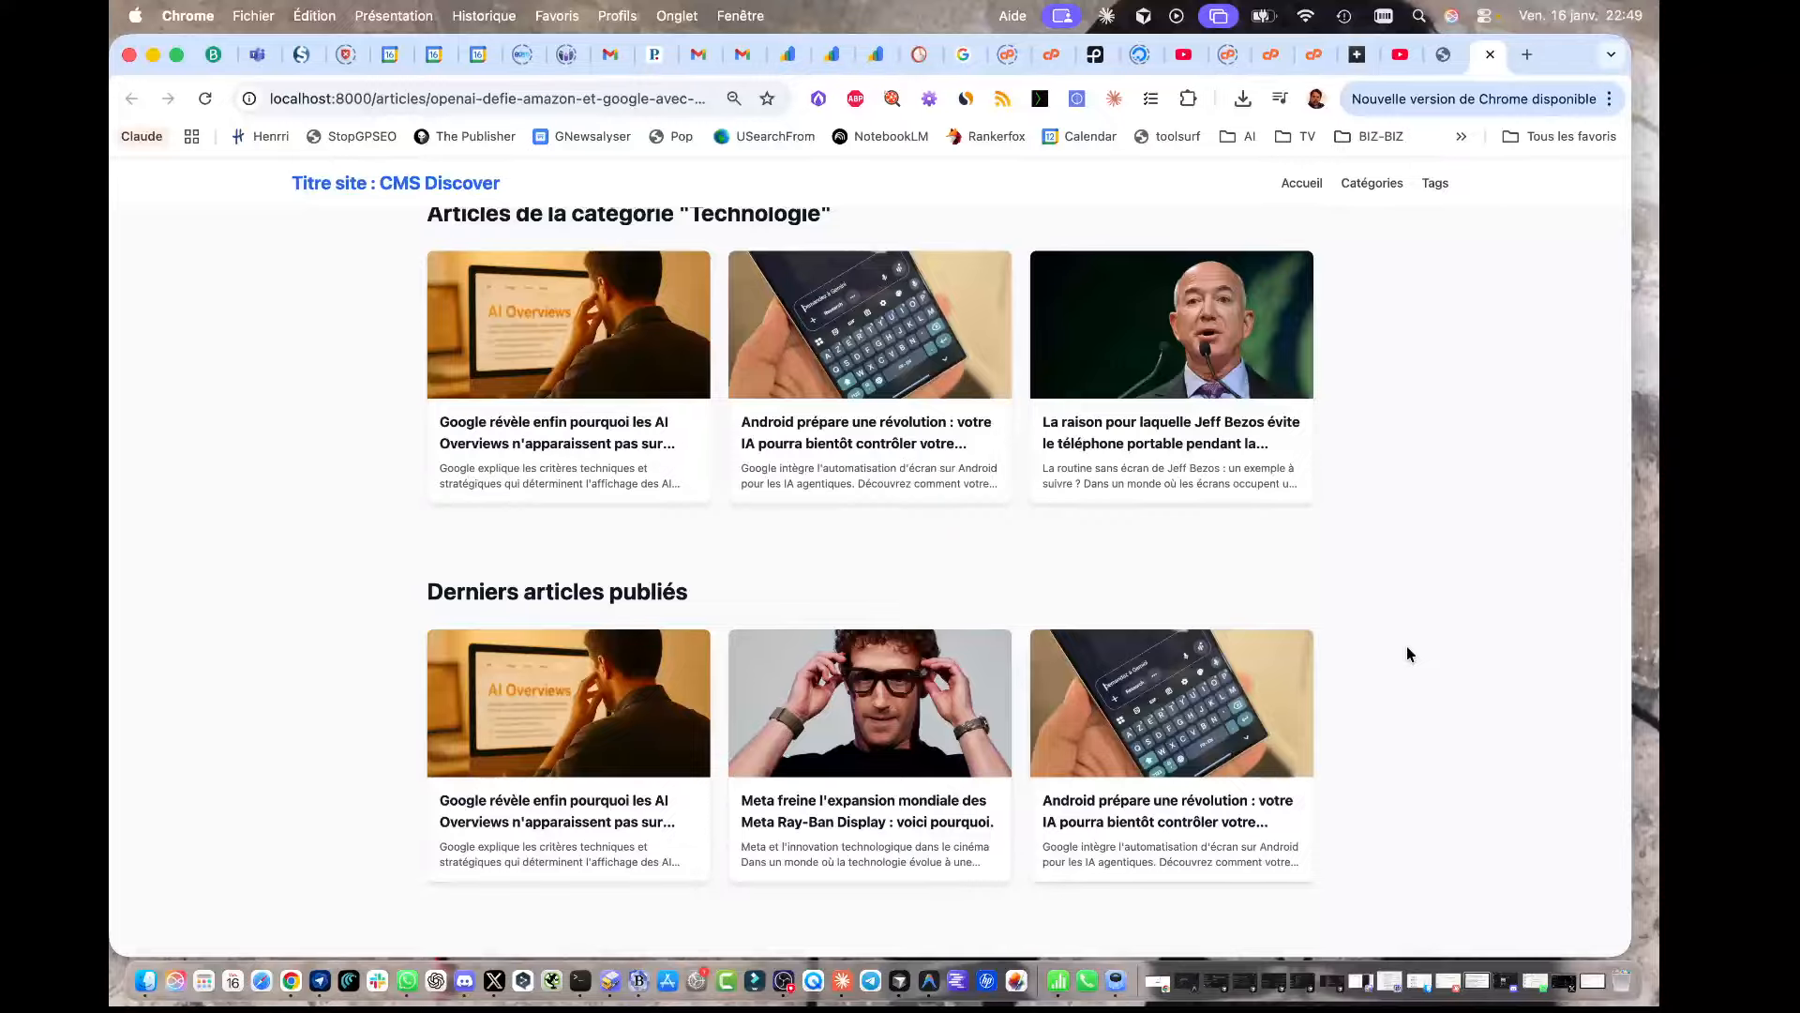
scroll(1406, 649, up, 20)
scroll(1406, 647, down, 20)
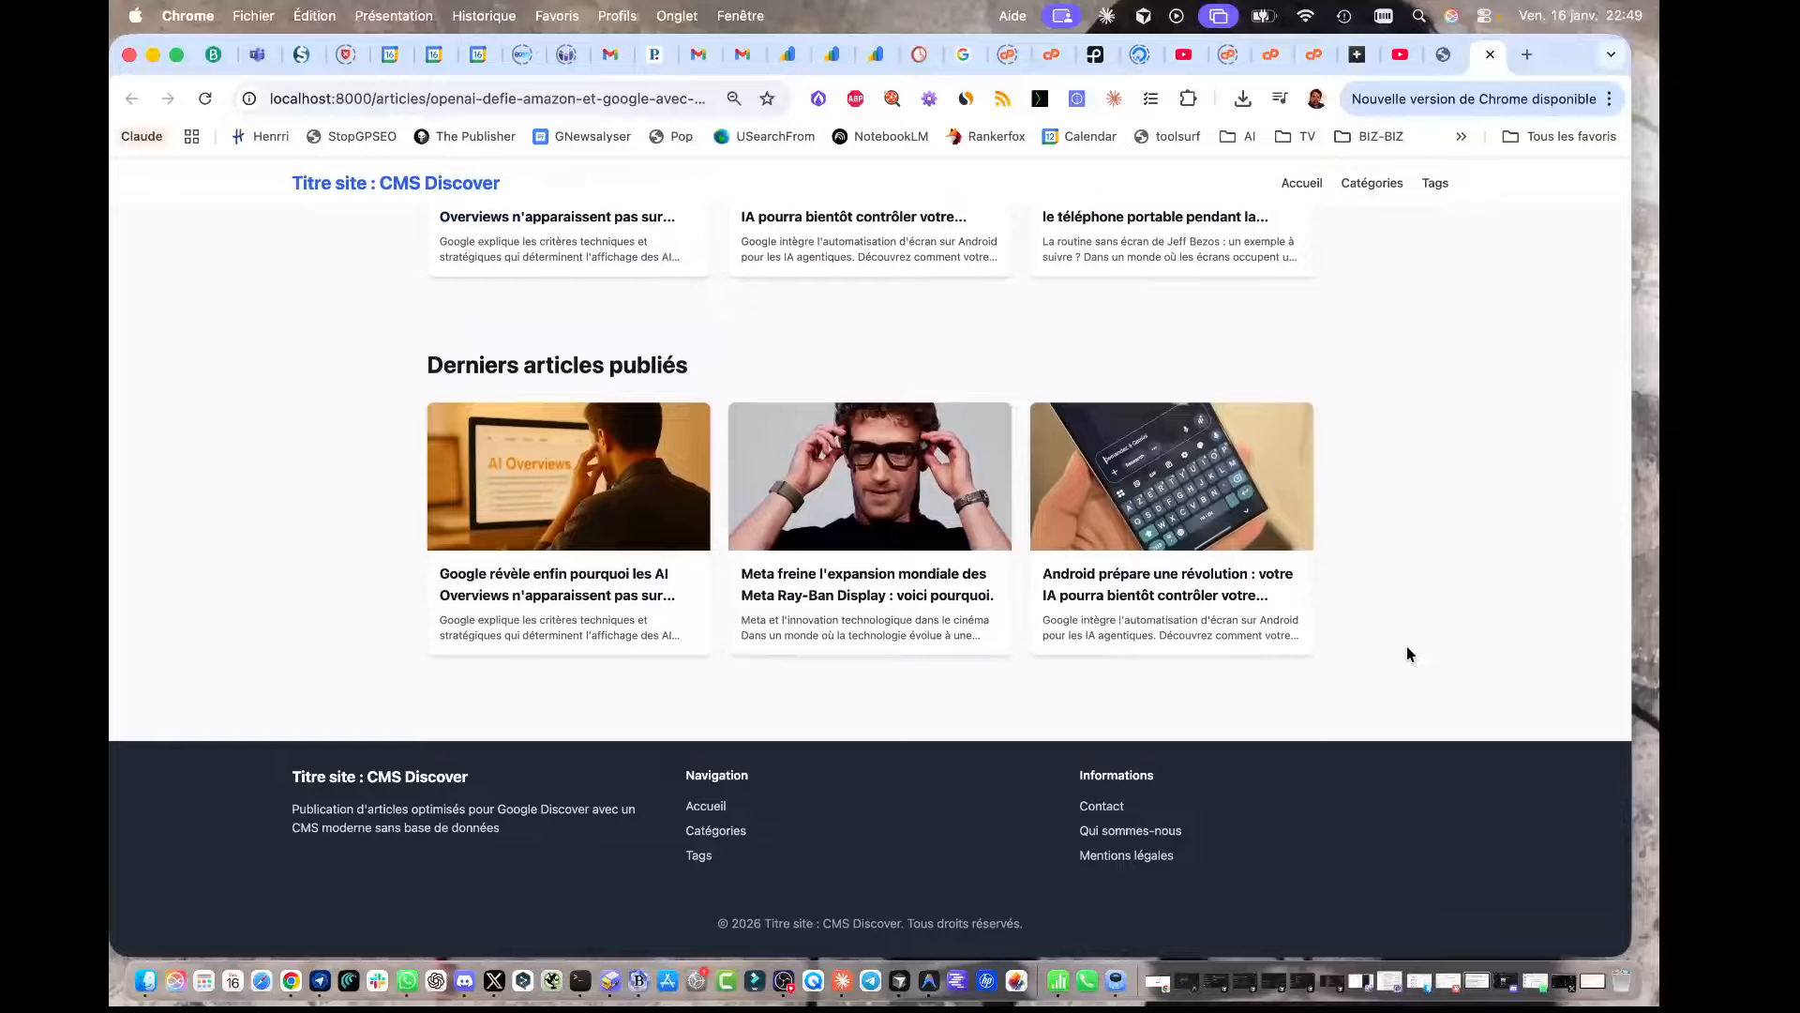
scroll(1407, 649, up, 20)
scroll(1406, 647, up, 10)
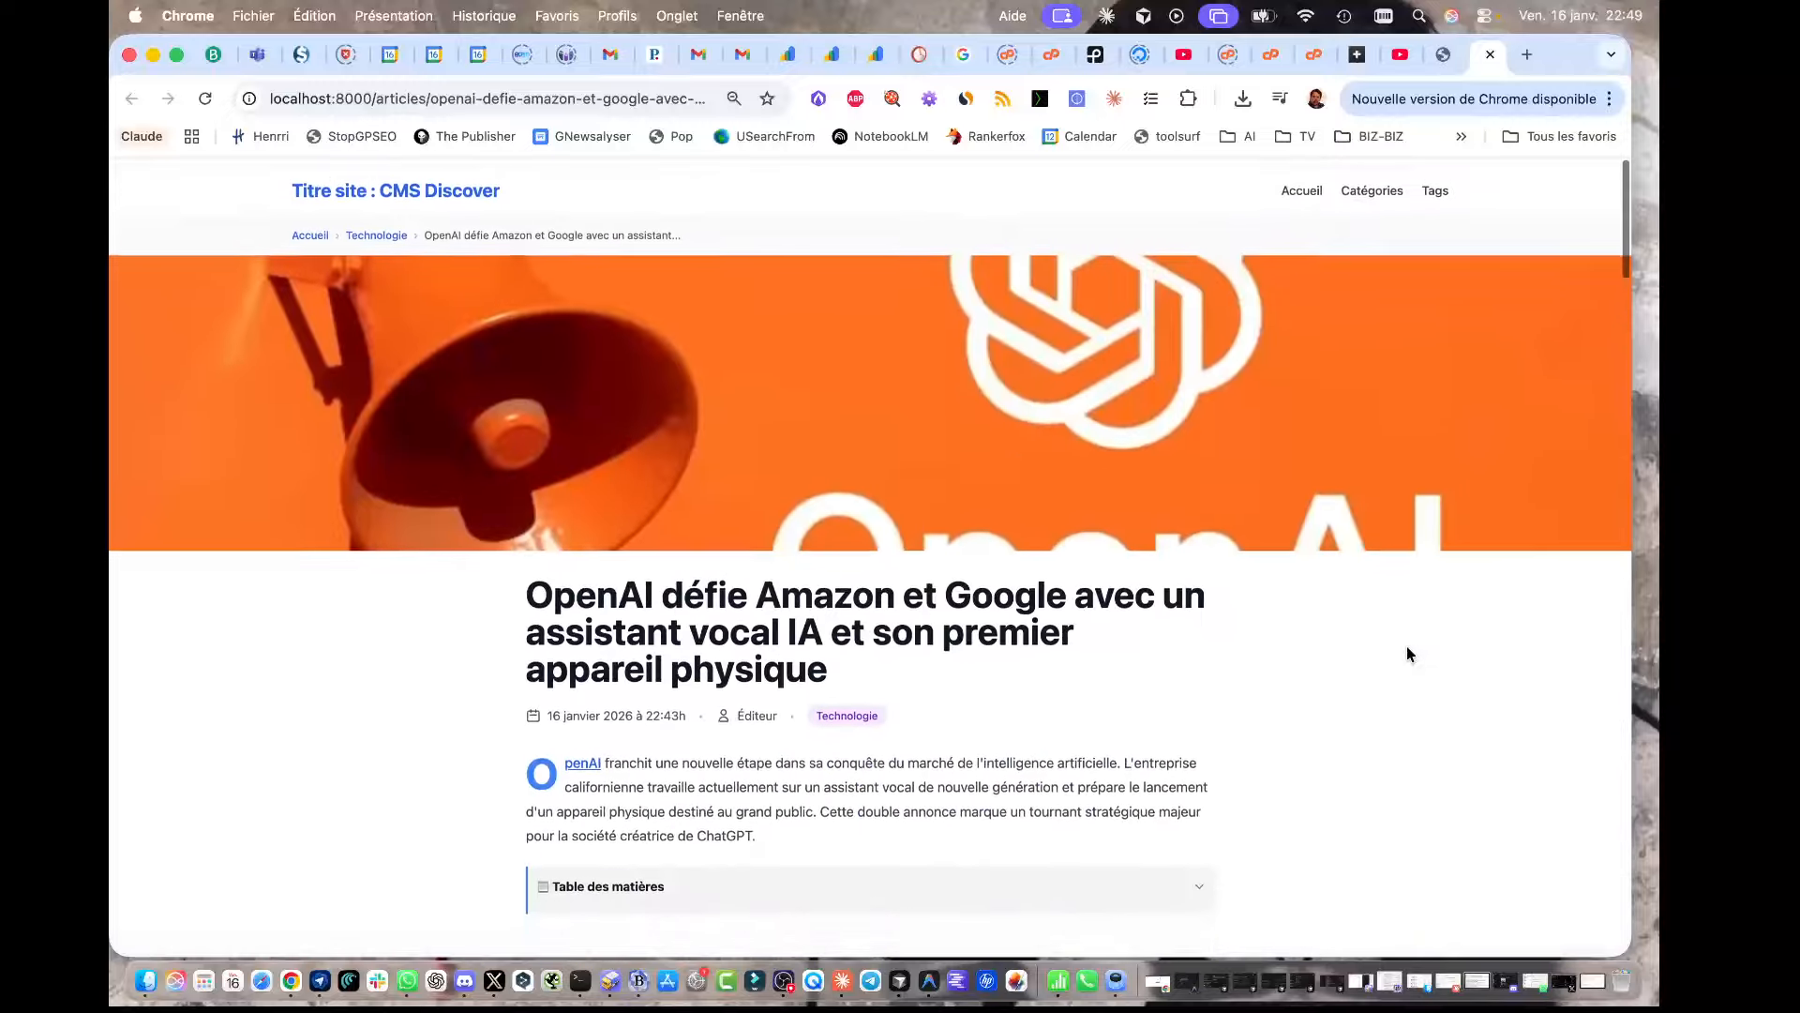
Step: Open the site's home page from the article and look through its article cards at phone width
click(309, 229)
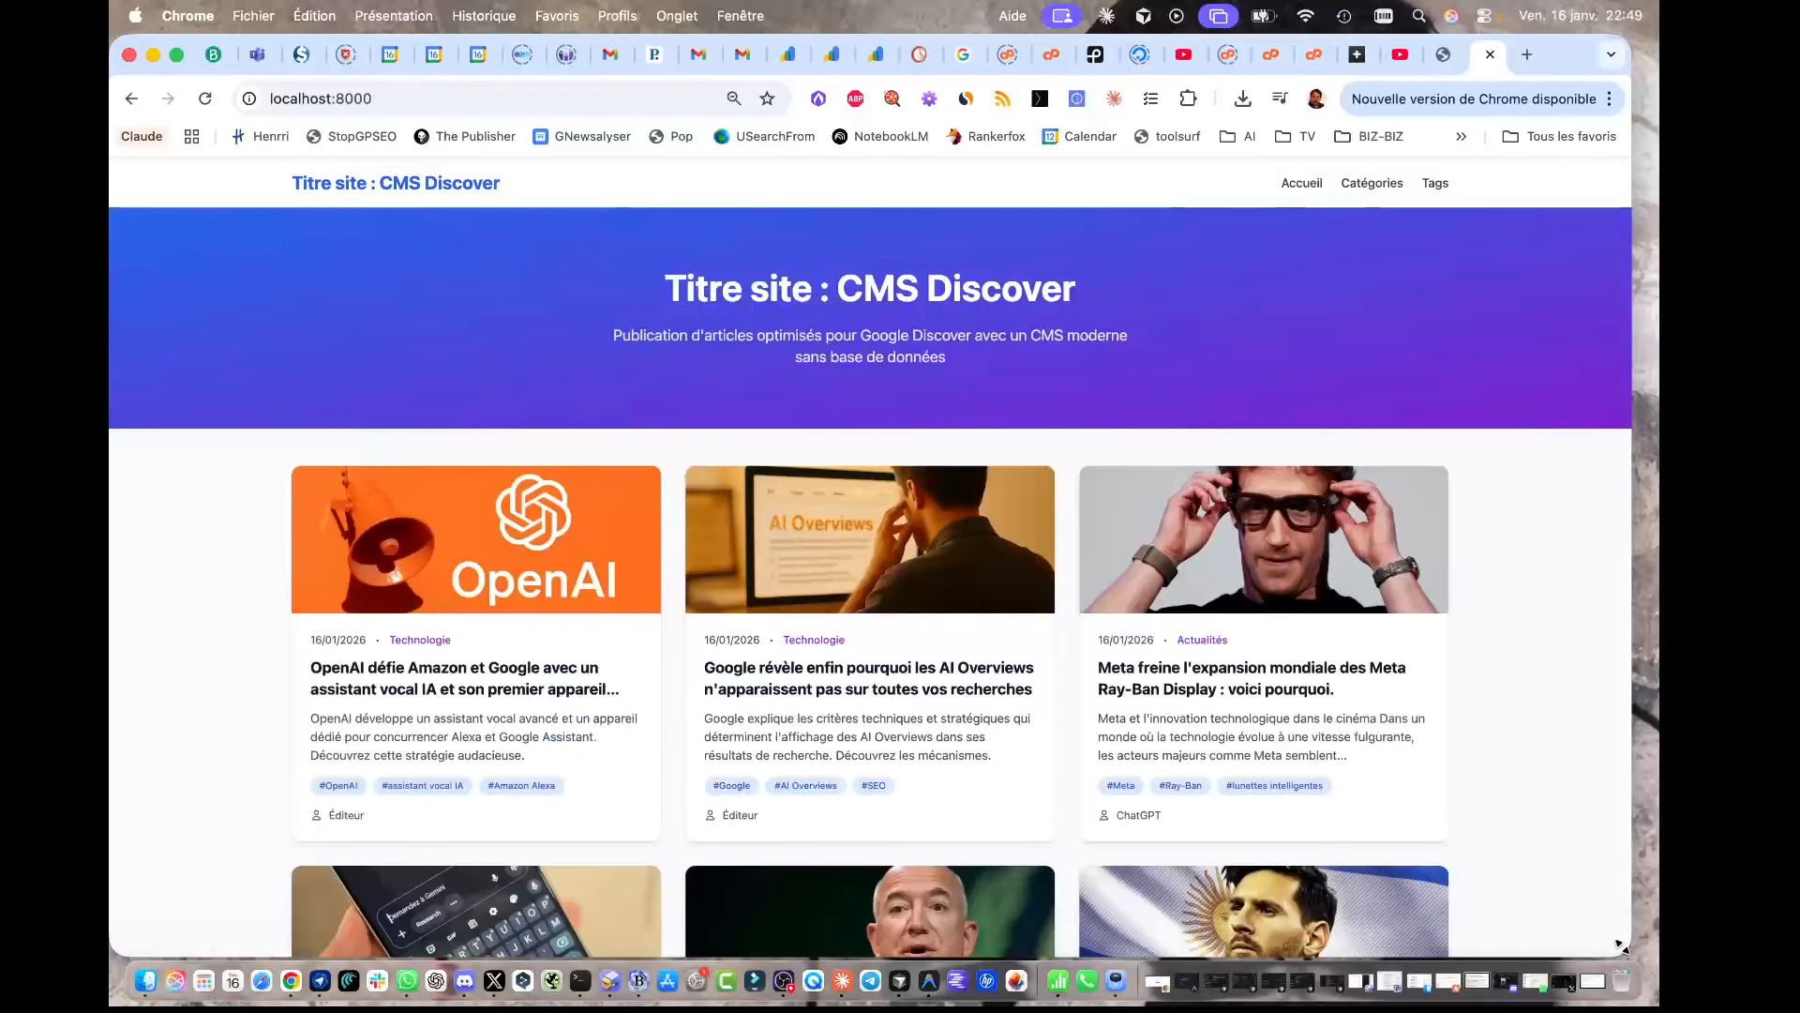
key(ctrl+alt+Left)
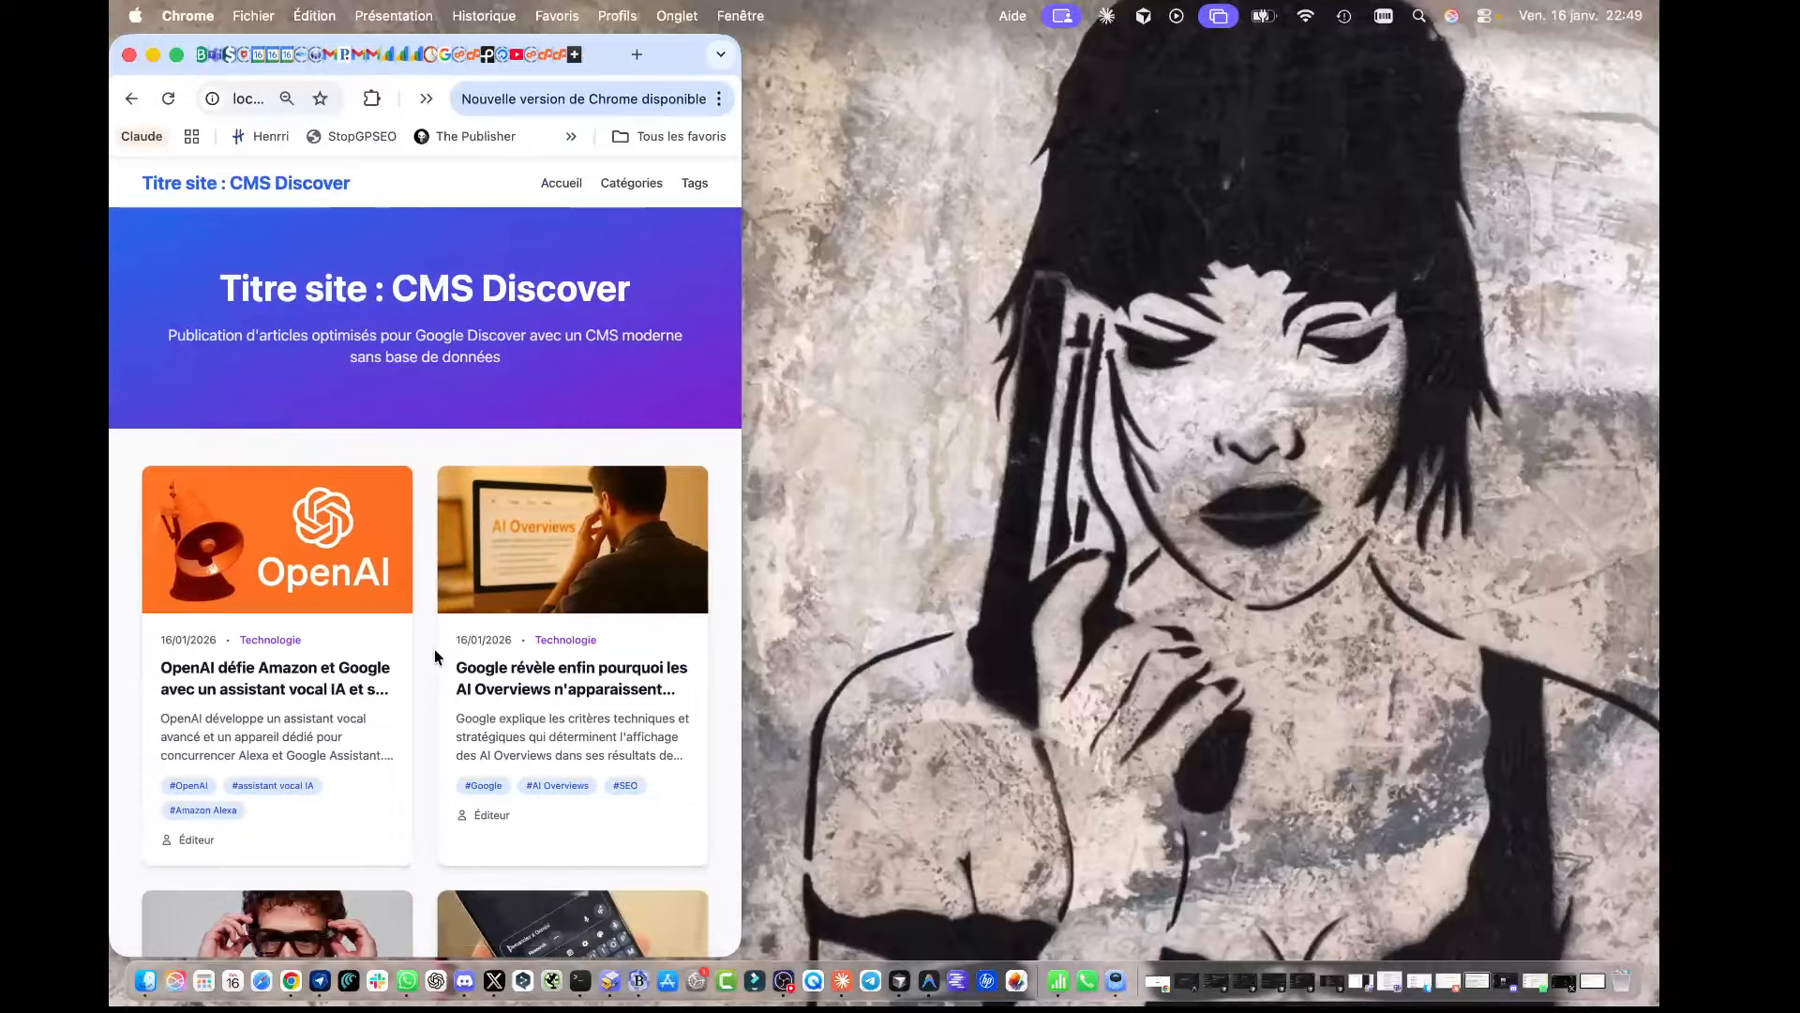
scroll(436, 655, down, 7)
scroll(435, 657, down, 15)
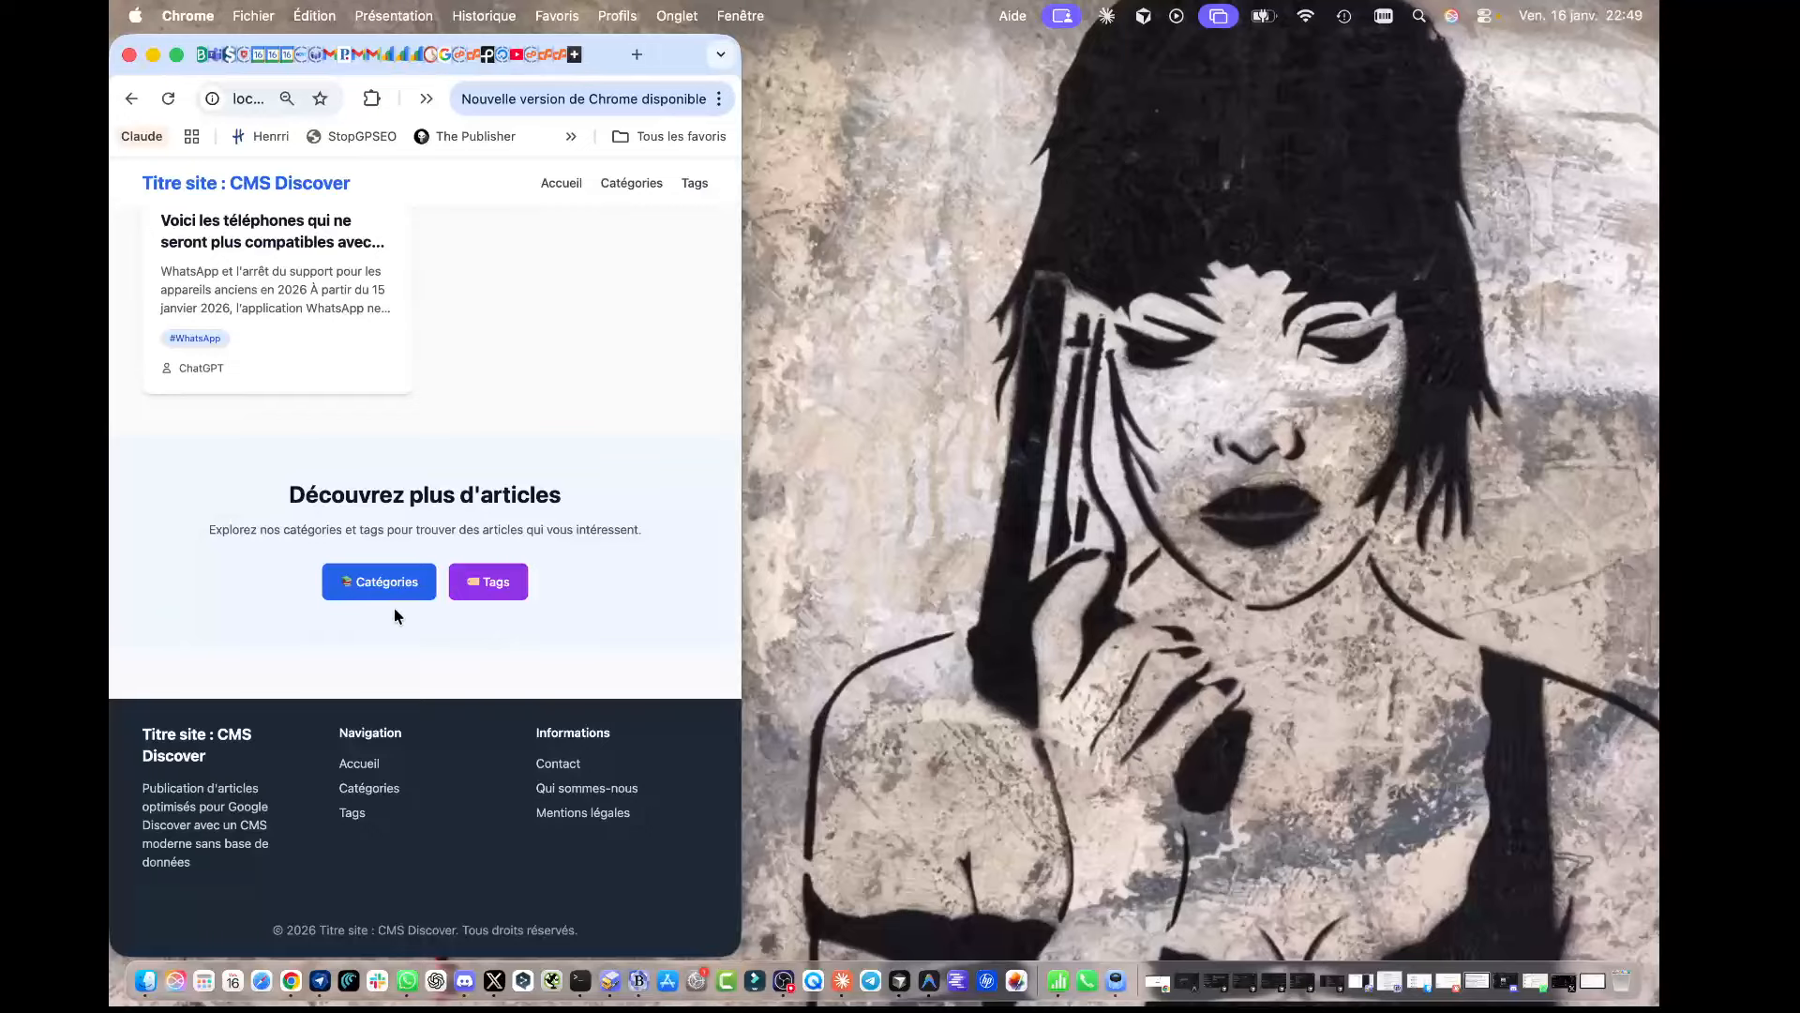
Step: Browse the site's categories, view the Création (GenAI) category page and return to all categories
click(375, 582)
scroll(391, 575, down, 3)
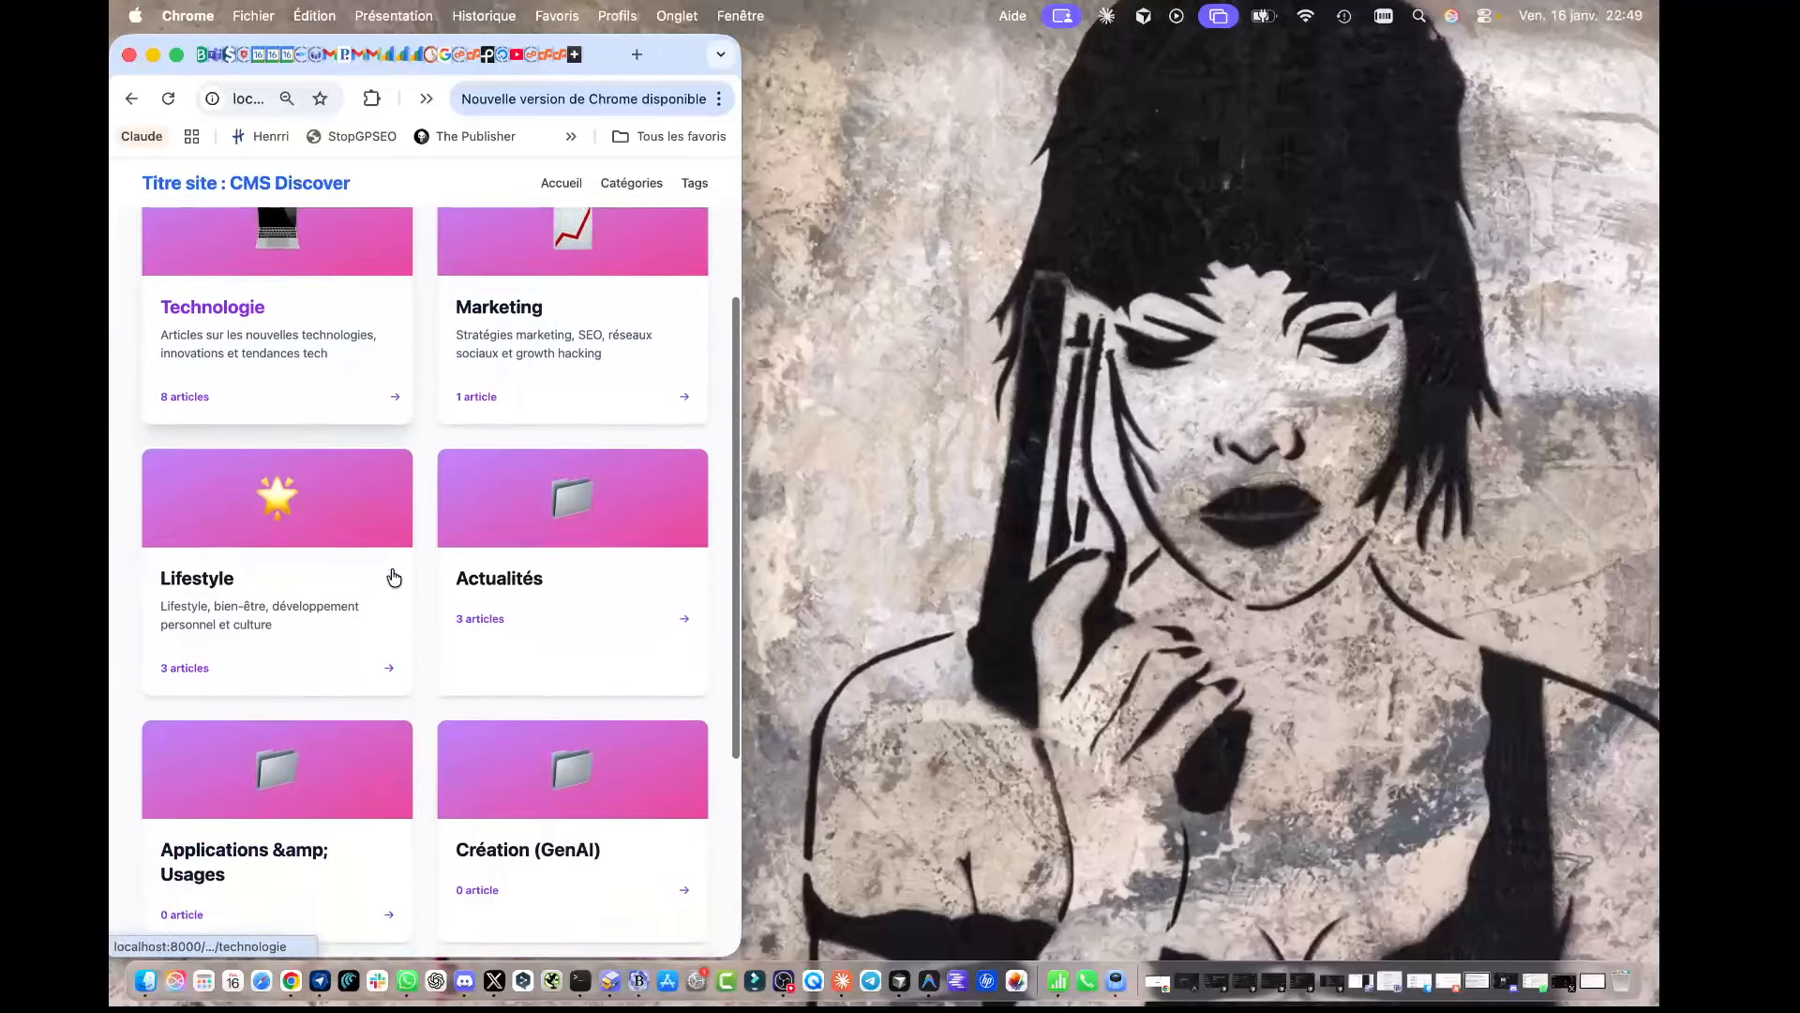
scroll(394, 577, down, 5)
click(501, 539)
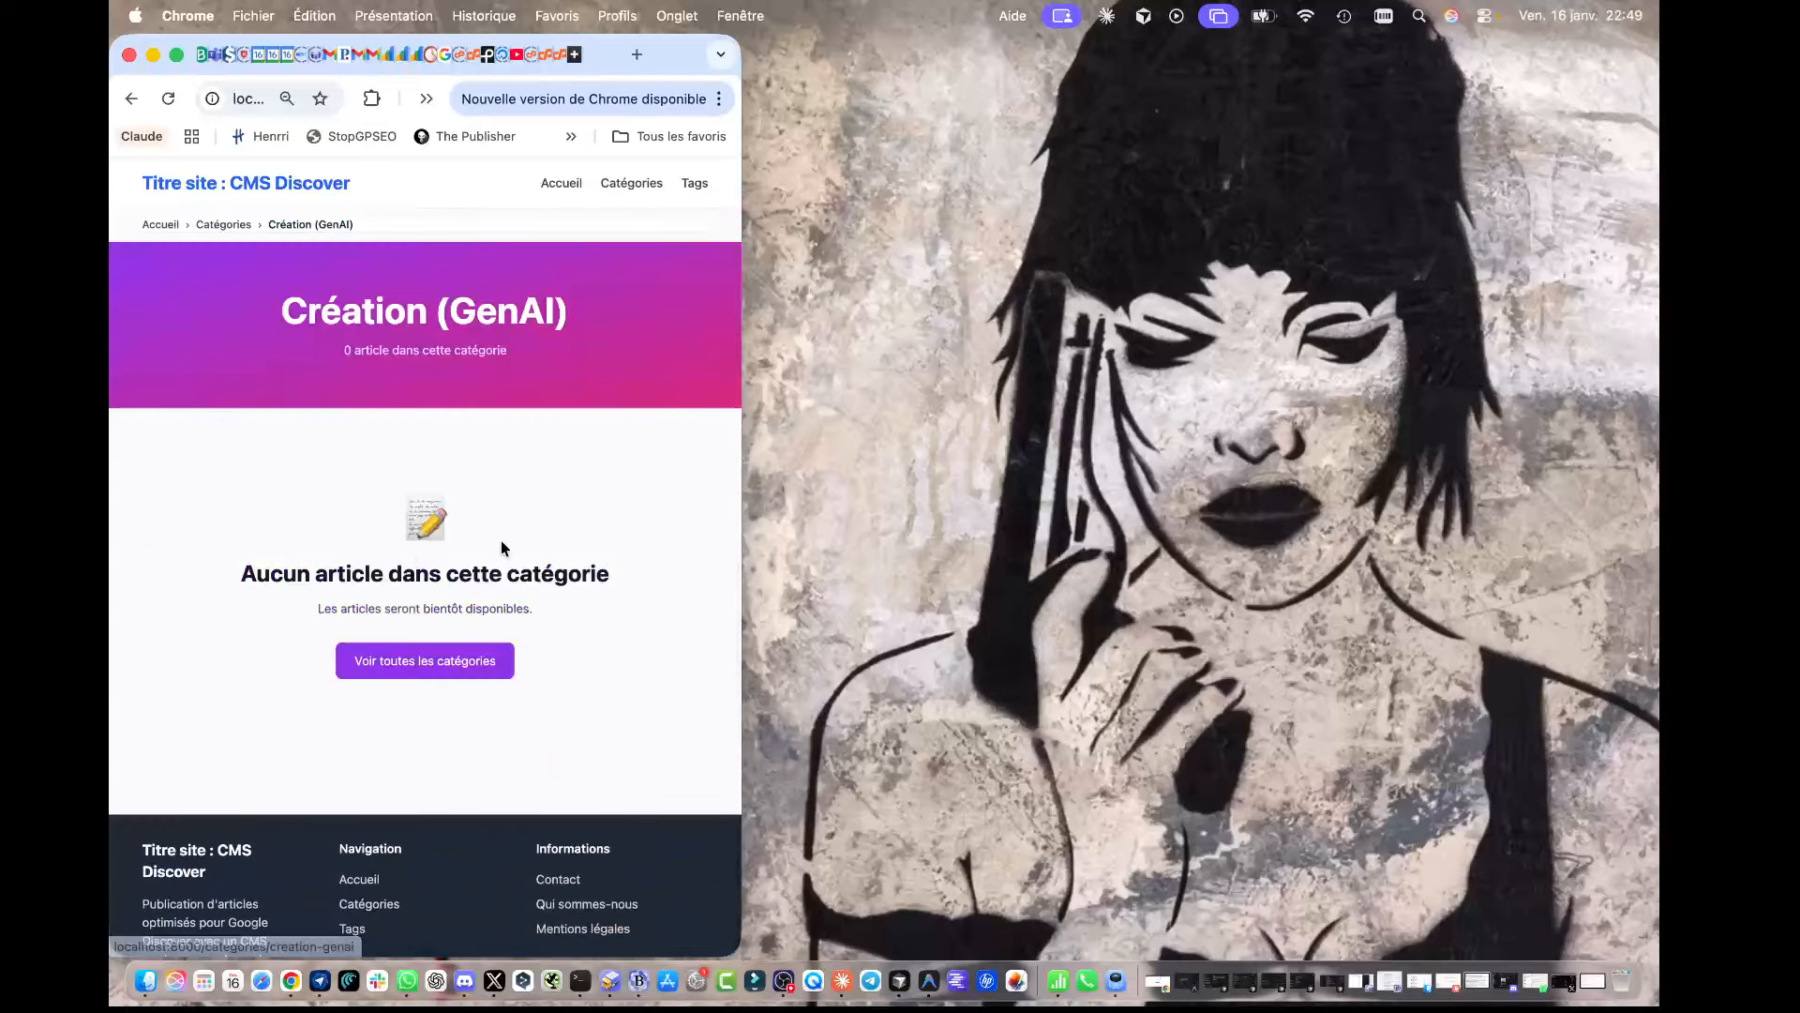
scroll(500, 542, down, 2)
click(447, 543)
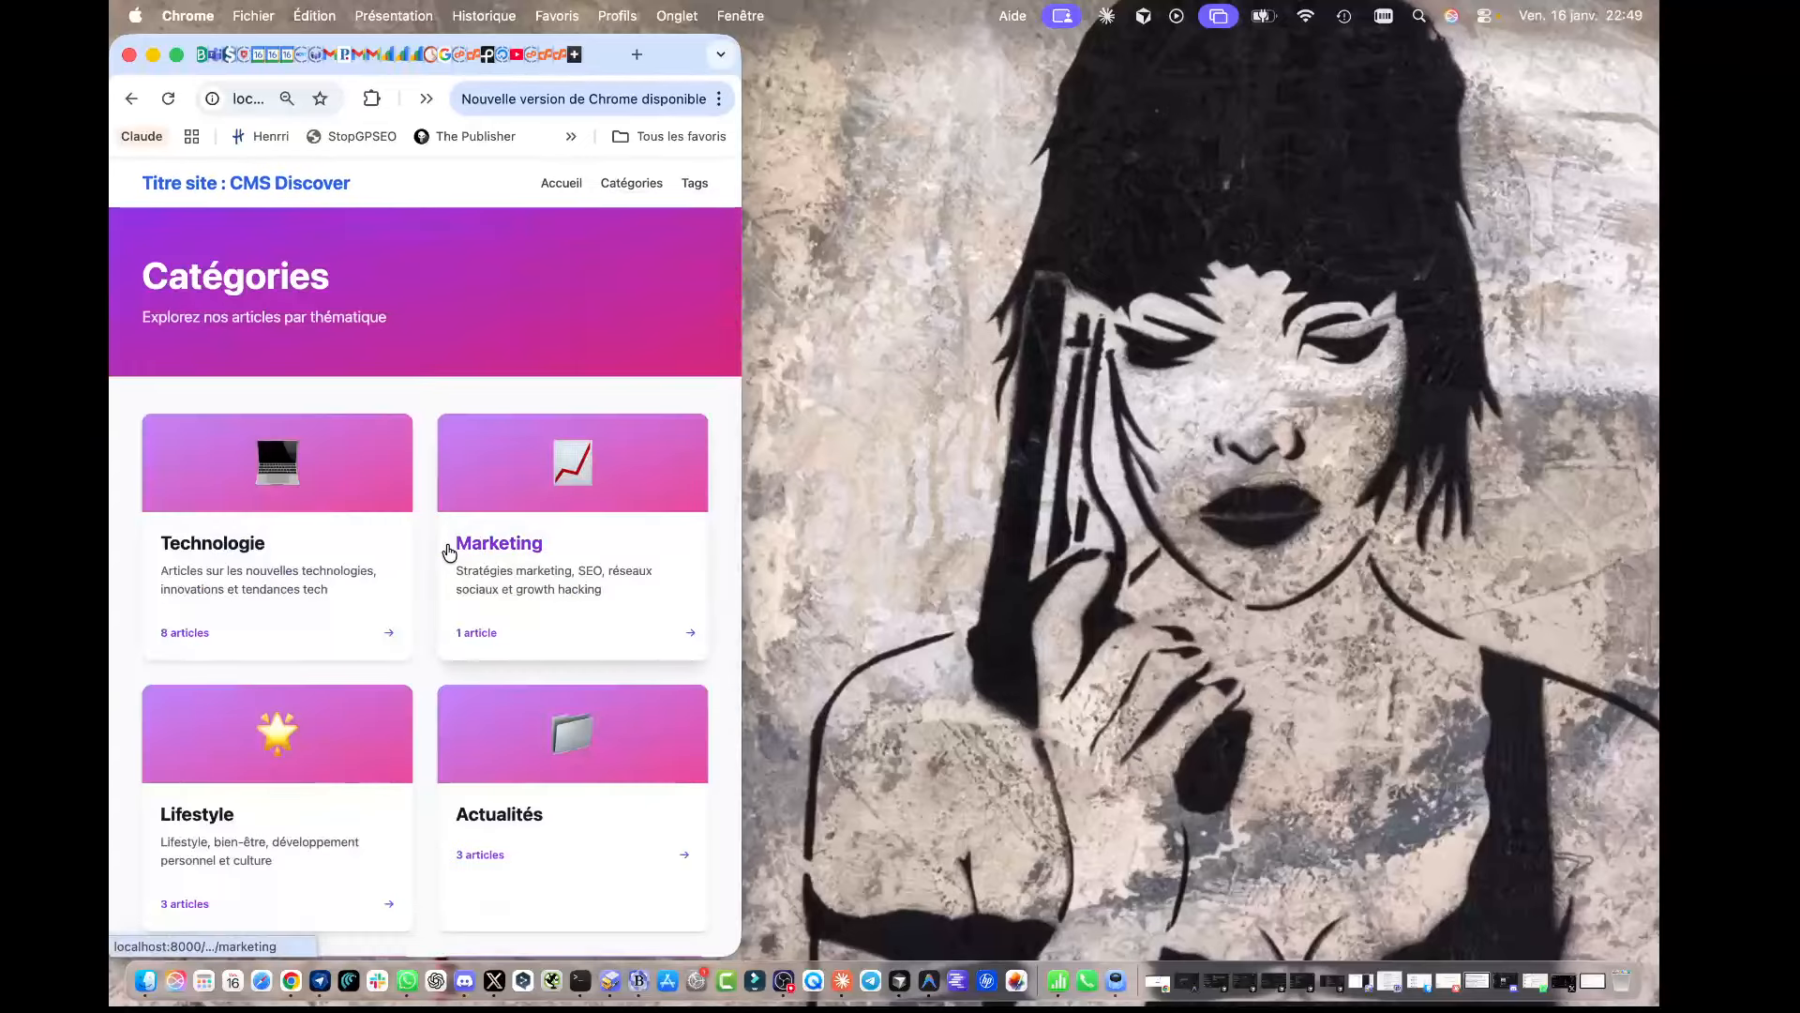
Step: View the articles listed in the Technologie category and return to all categories
click(225, 549)
scroll(302, 569, down, 5)
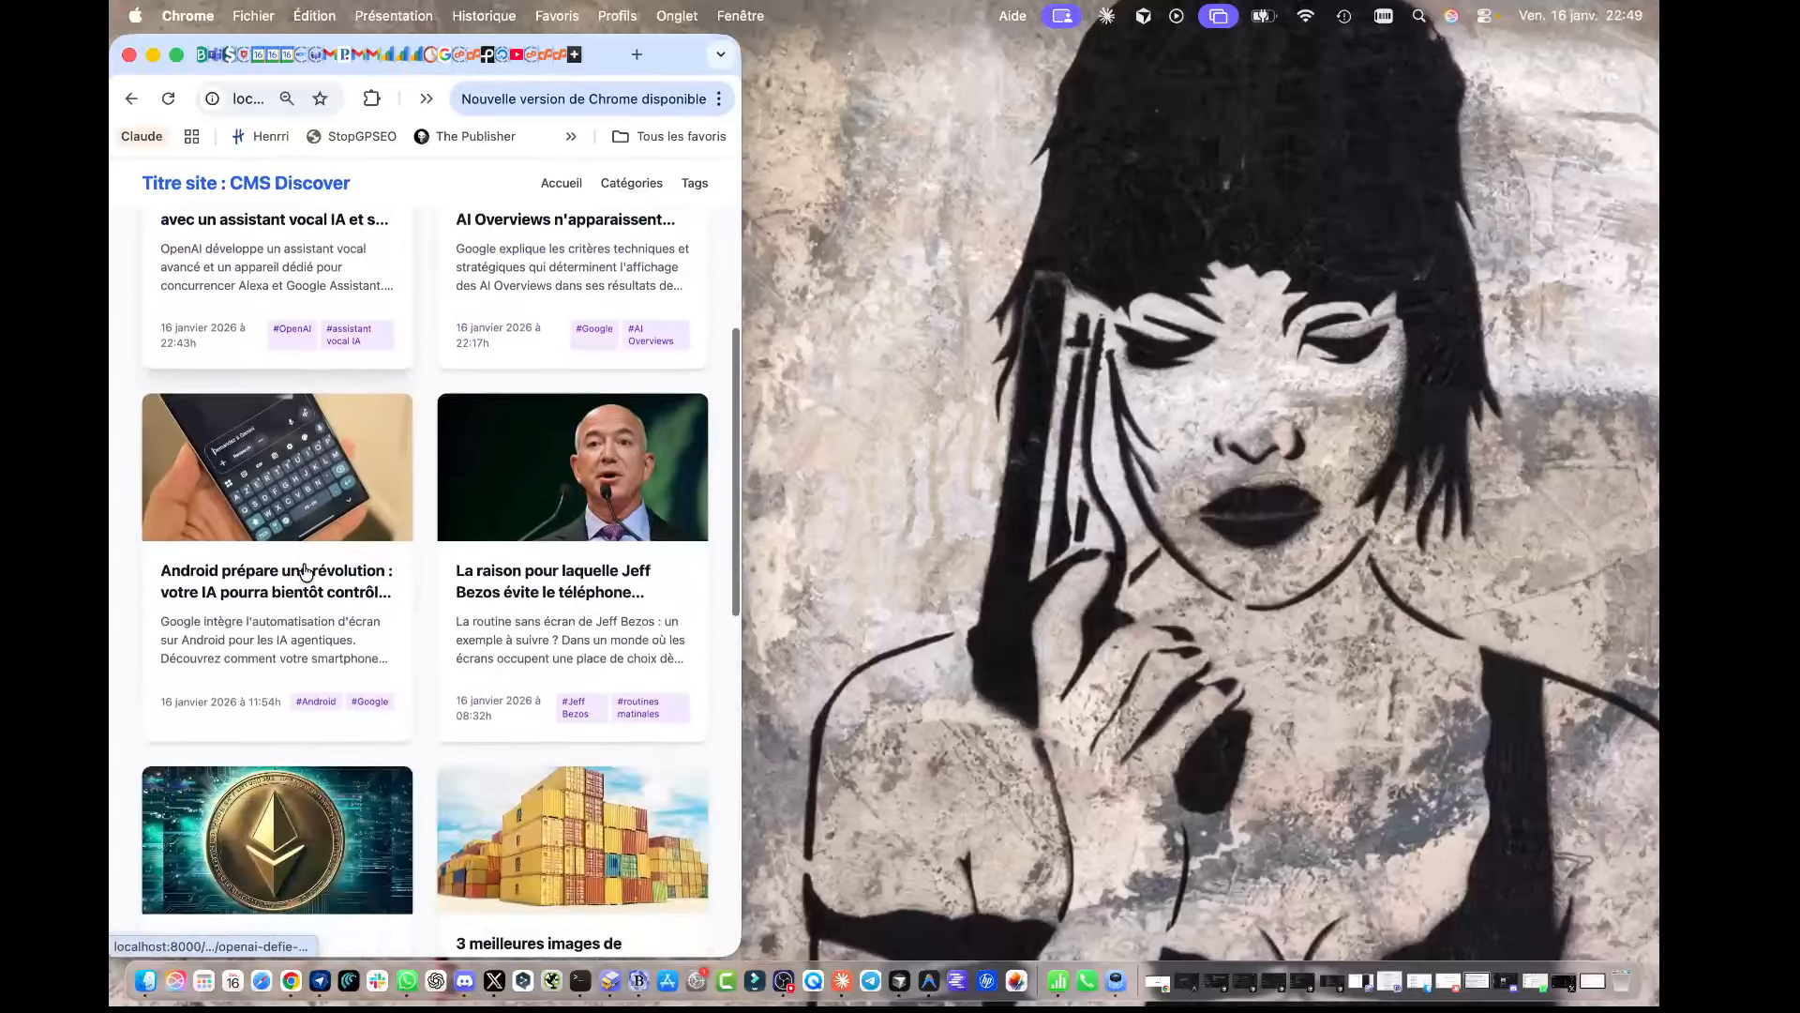
scroll(305, 570, down, 10)
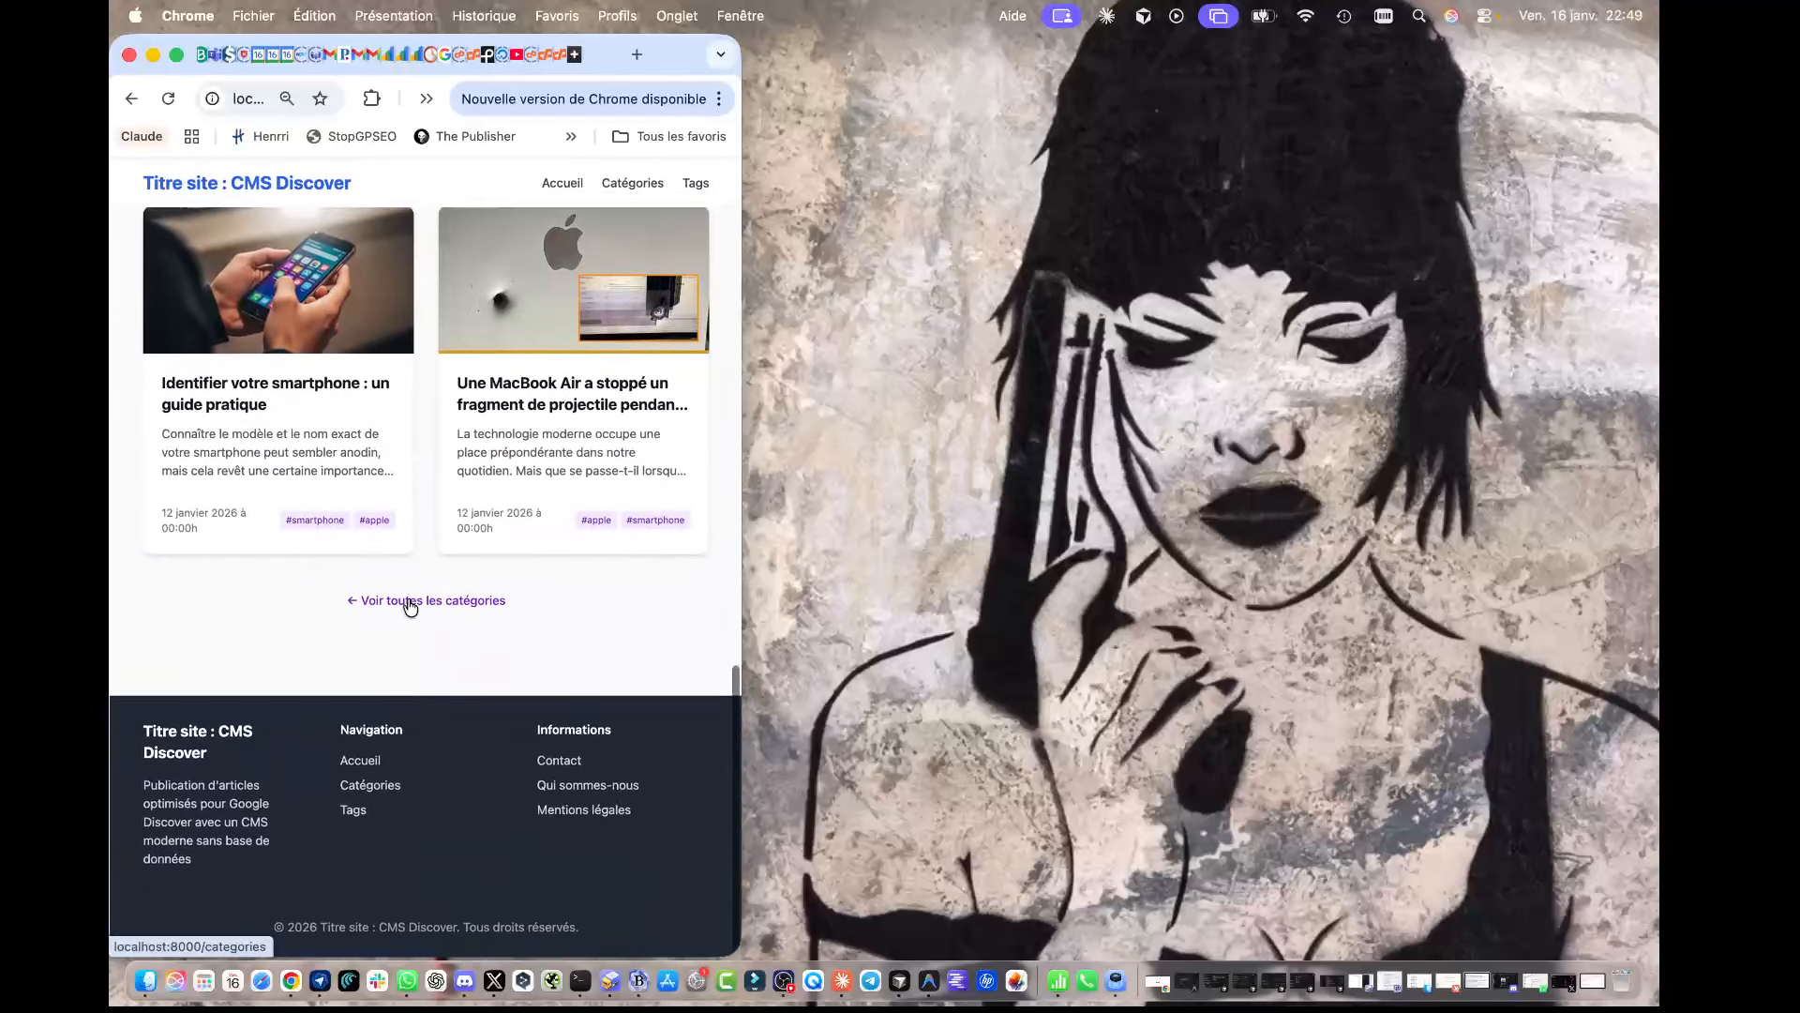
click(410, 602)
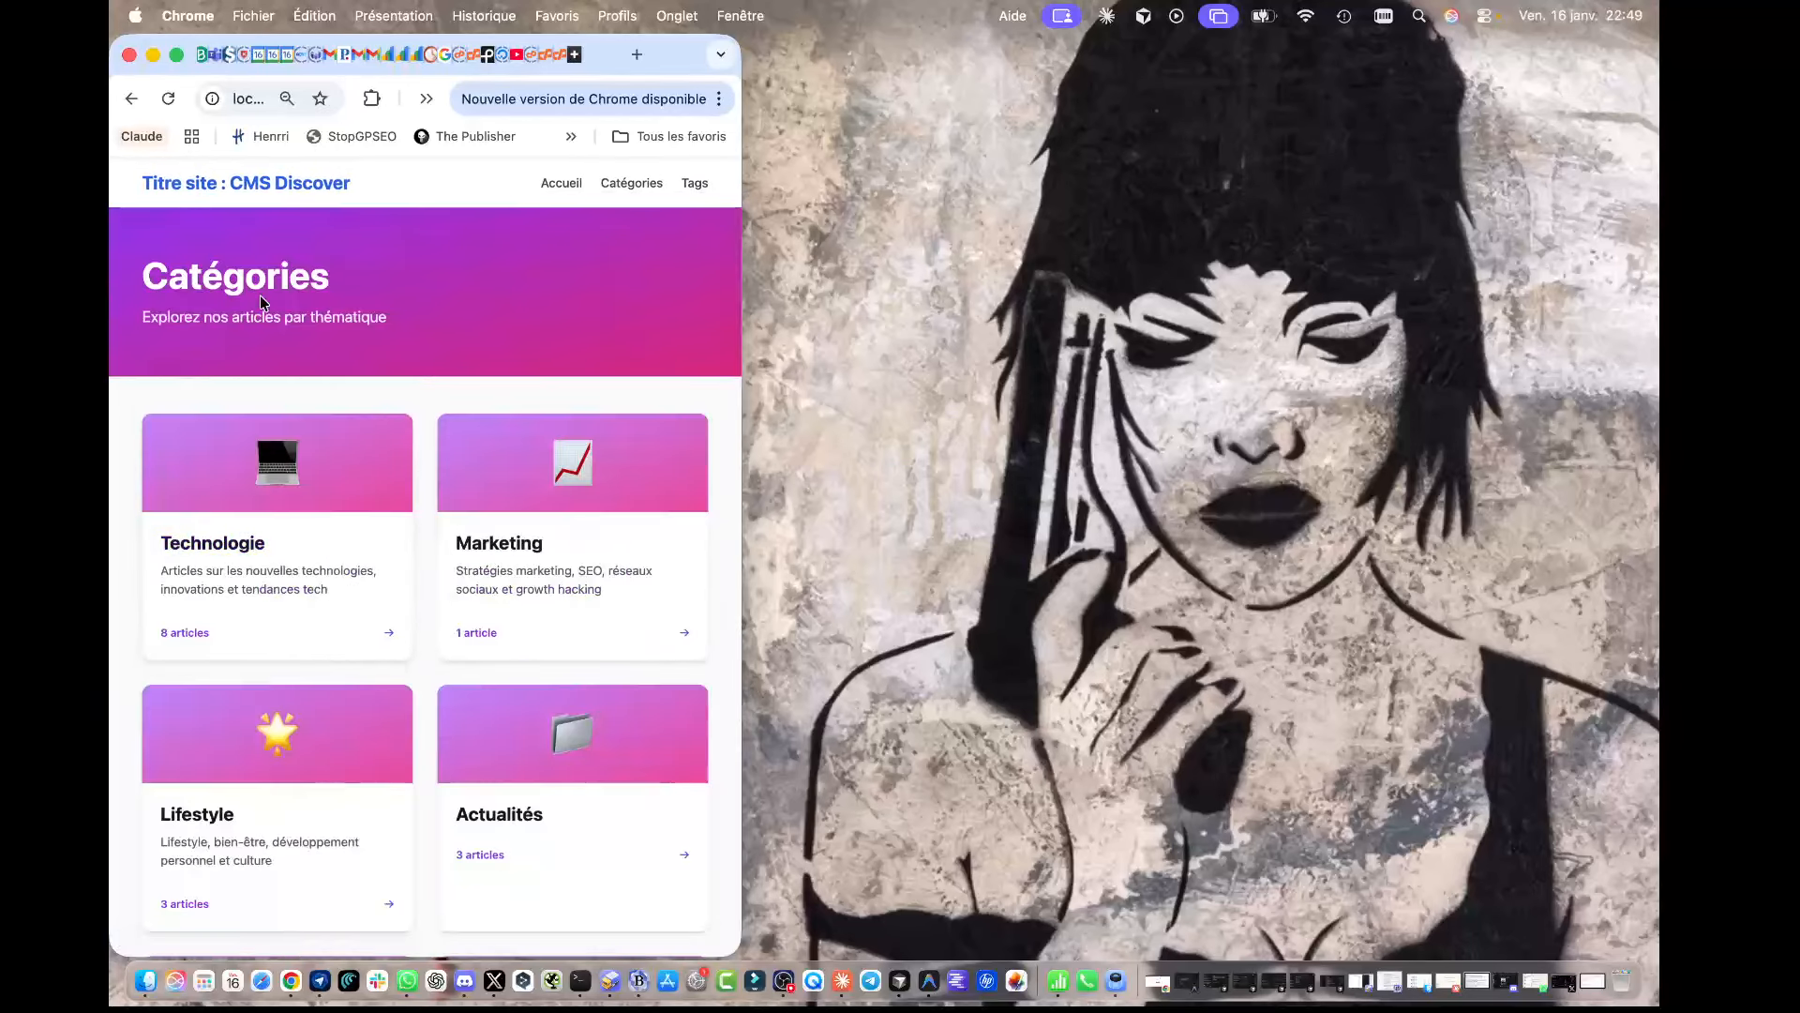
Step: Widen the window to desktop width and review the Meta Ray-Ban Display article from the Actualités category
drag(739, 953, 1636, 943)
scroll(1178, 917, down, 5)
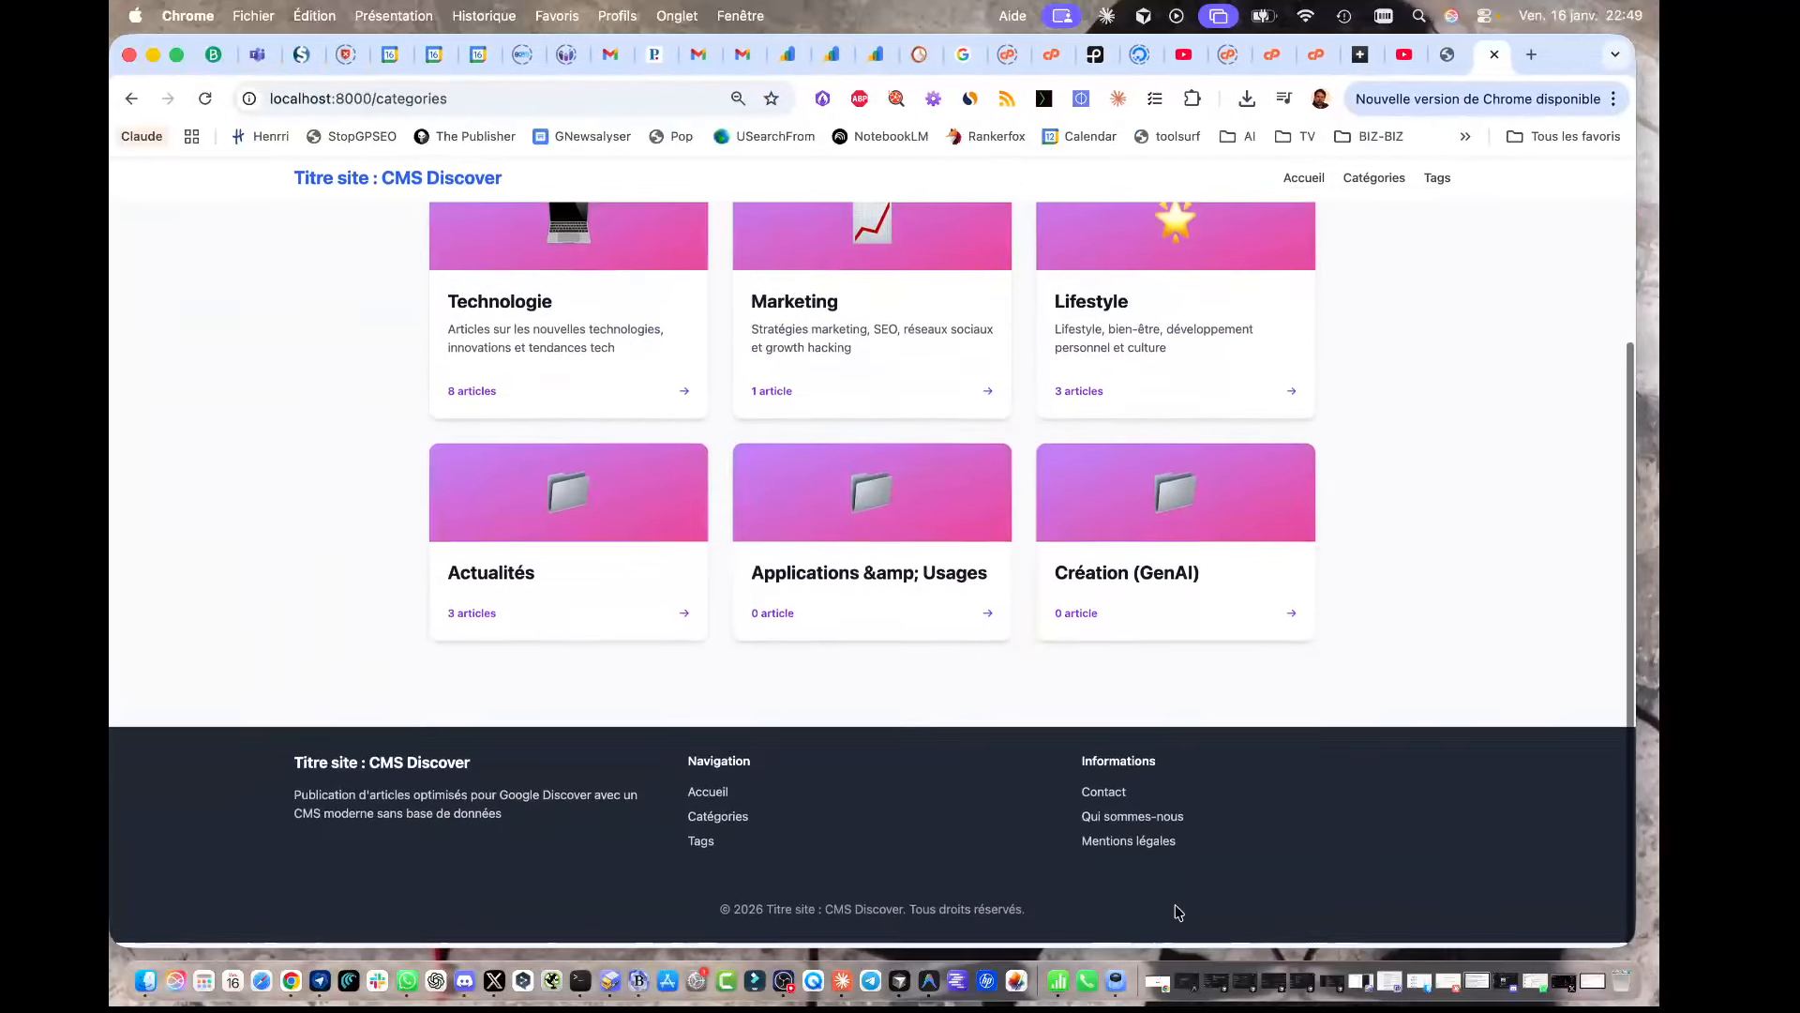
click(475, 591)
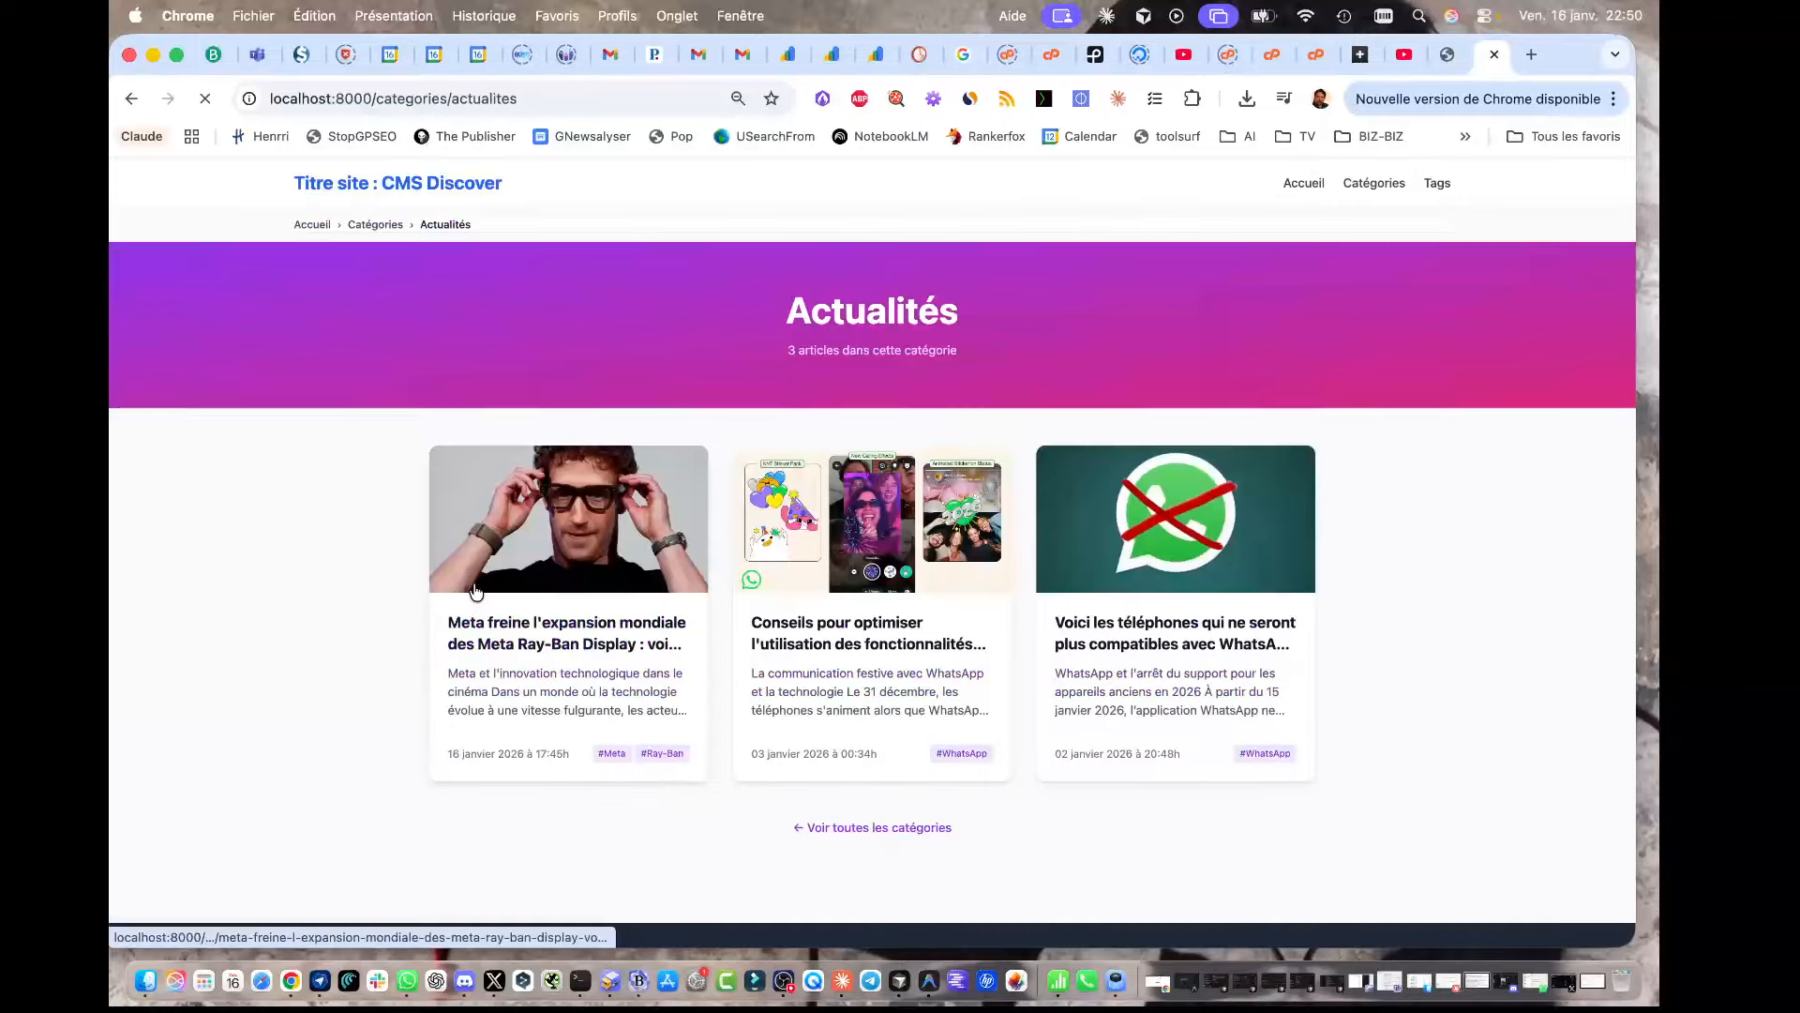
click(576, 644)
scroll(925, 727, down, 10)
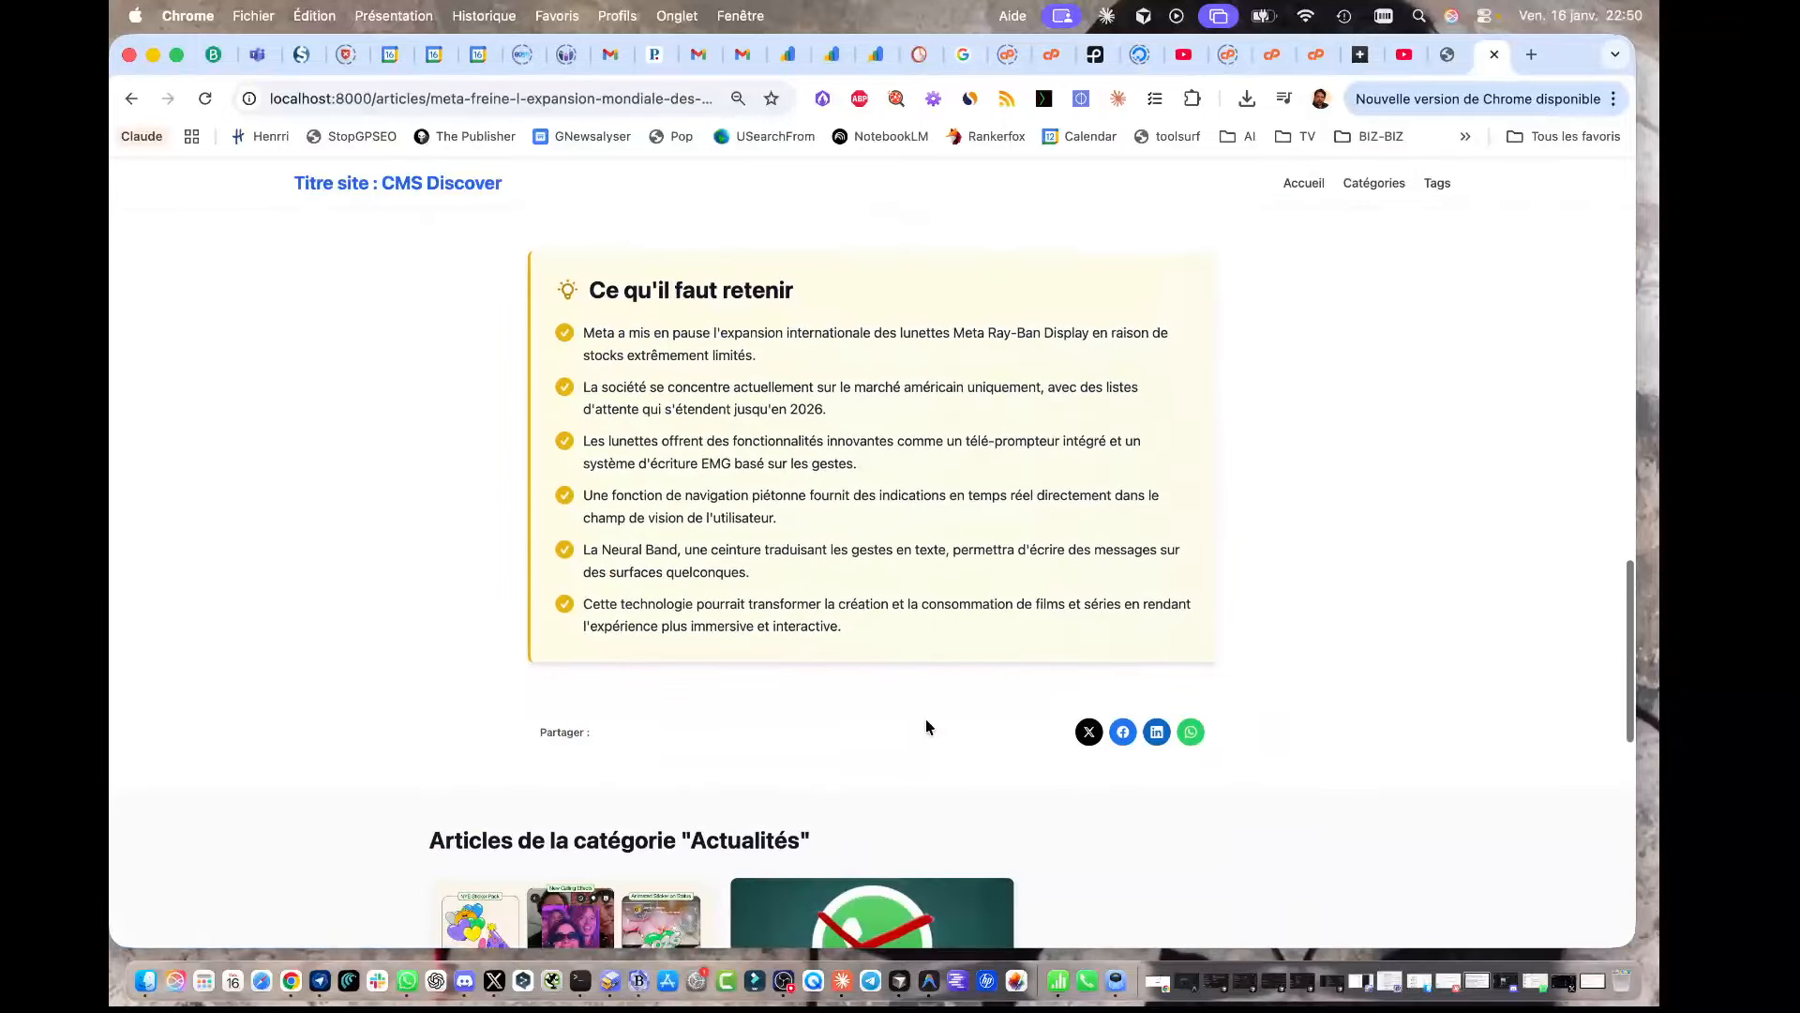
scroll(925, 726, up, 10)
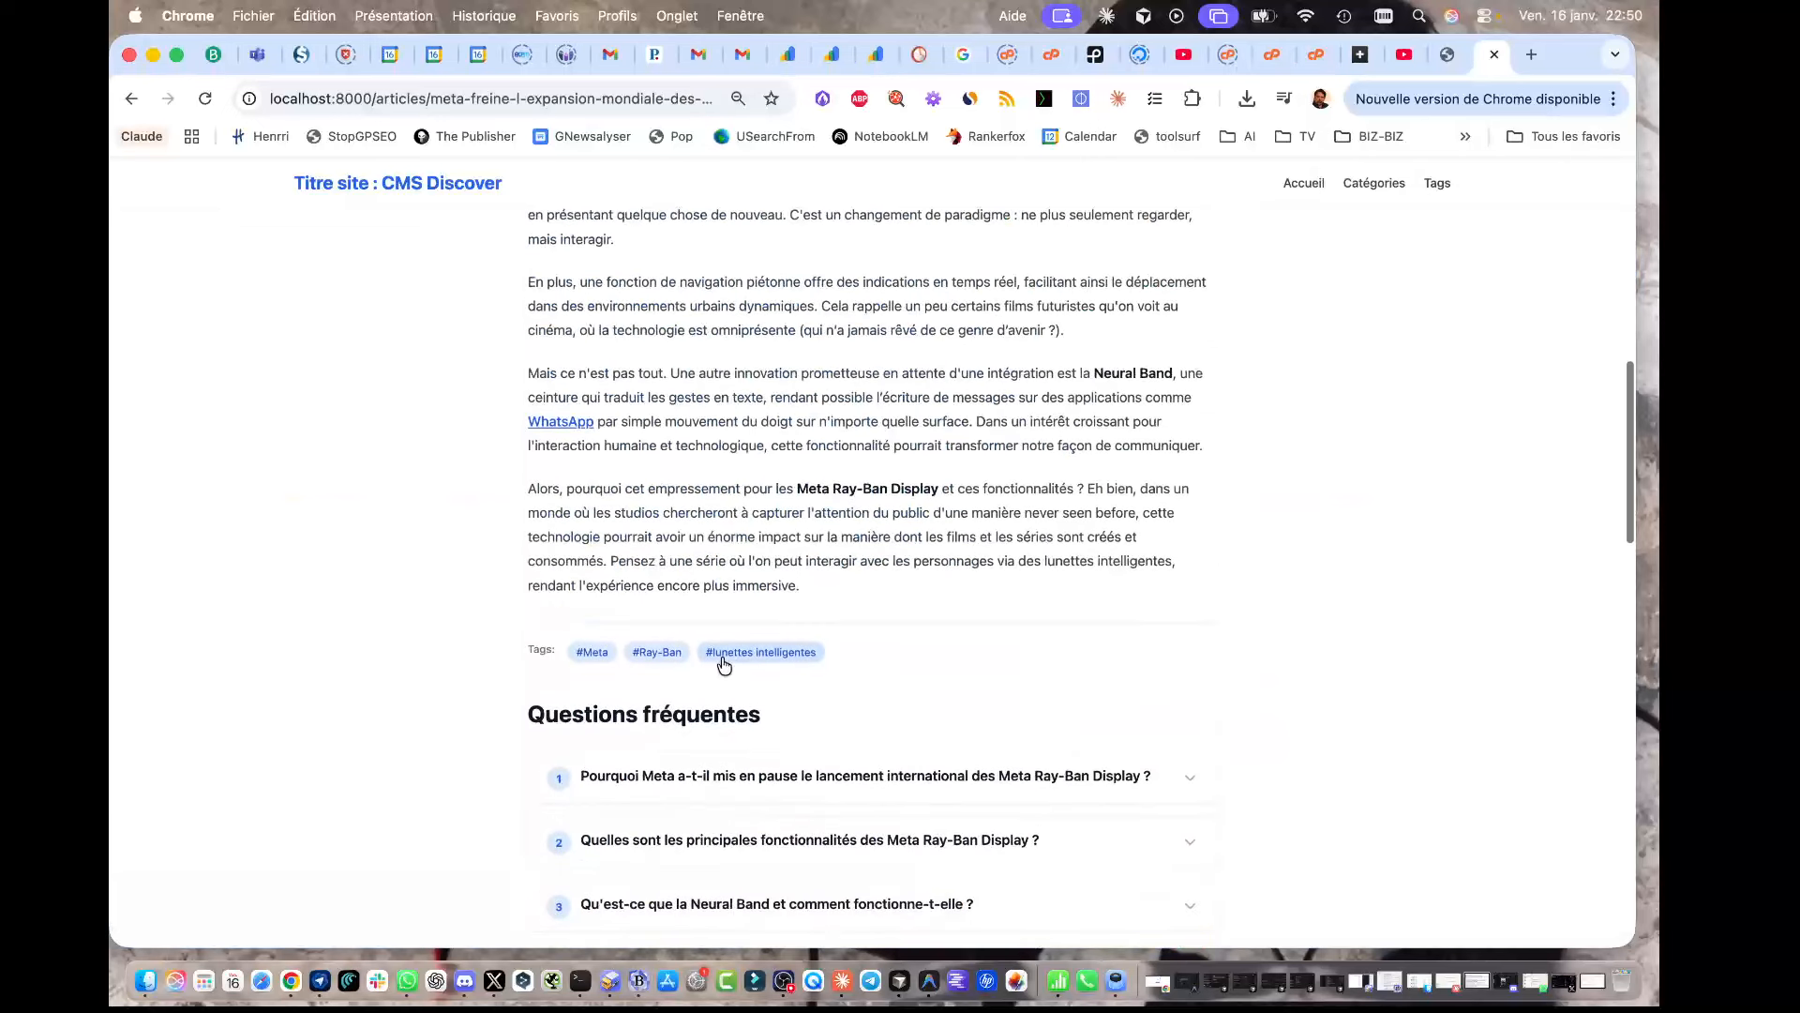
Step: View the article's #Meta tag page, then look through the site's tag cloud and complete tag list
click(594, 653)
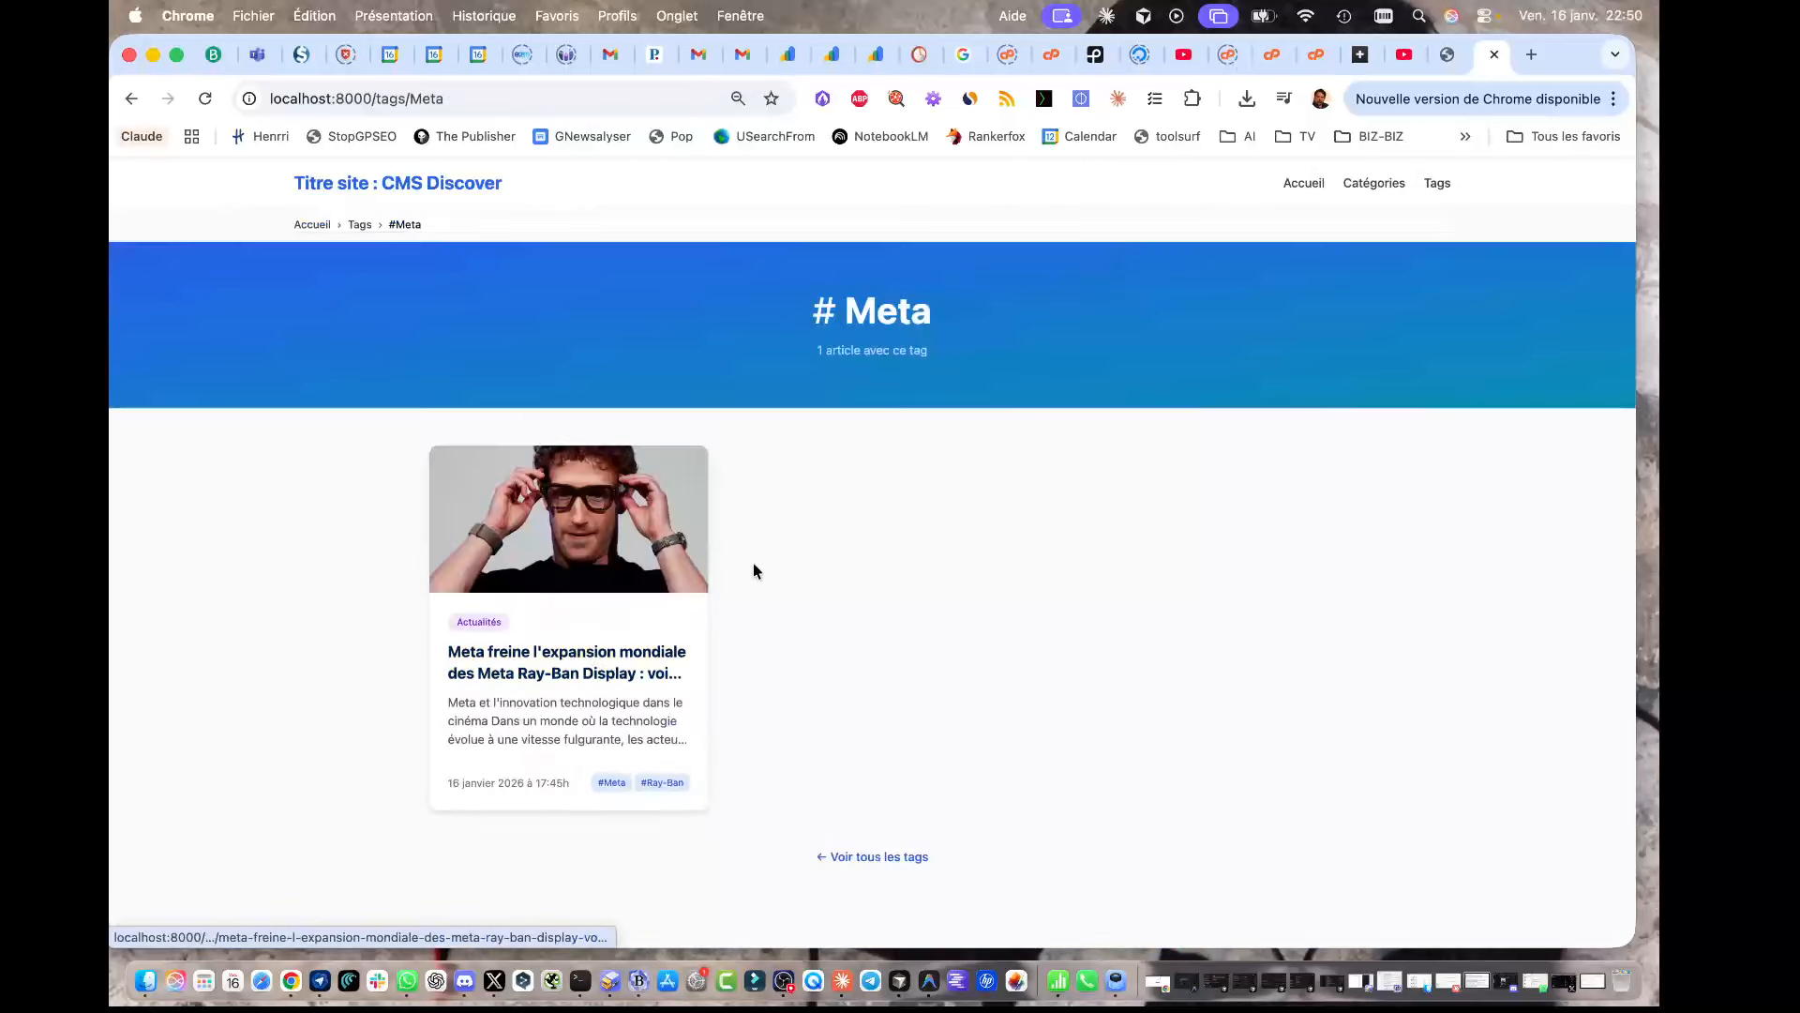
click(887, 857)
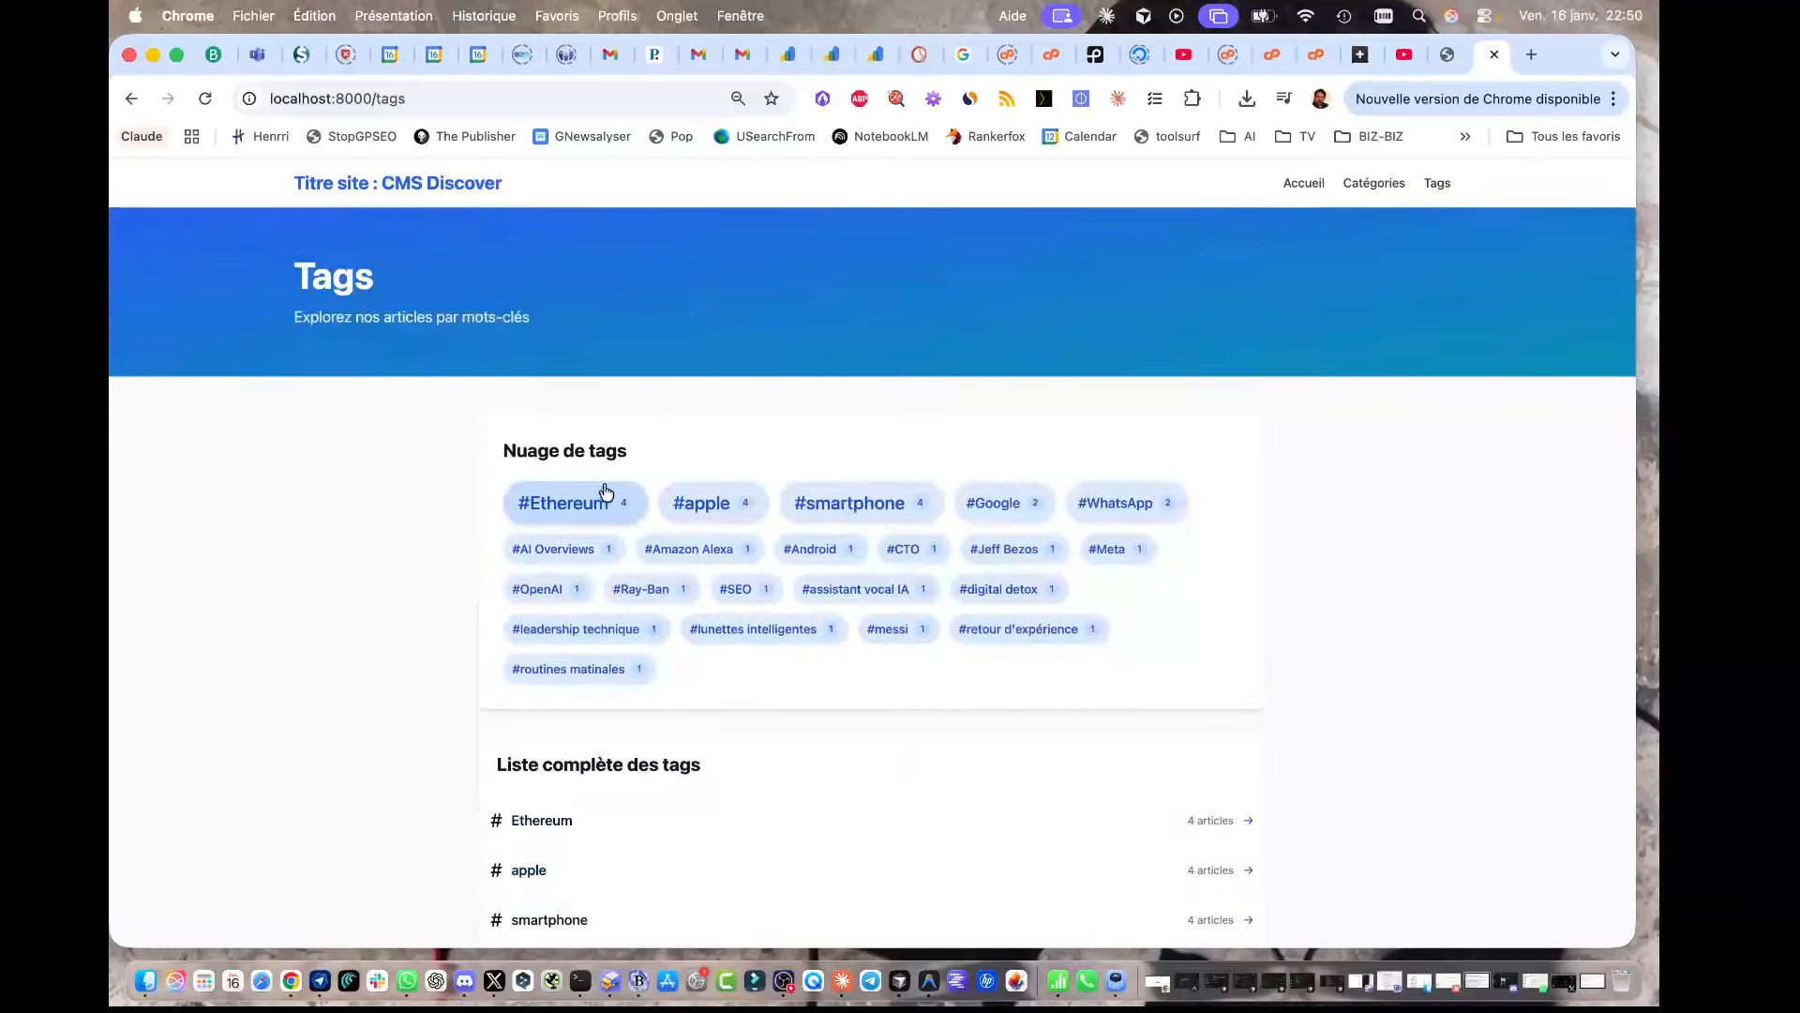
scroll(1287, 656, down, 5)
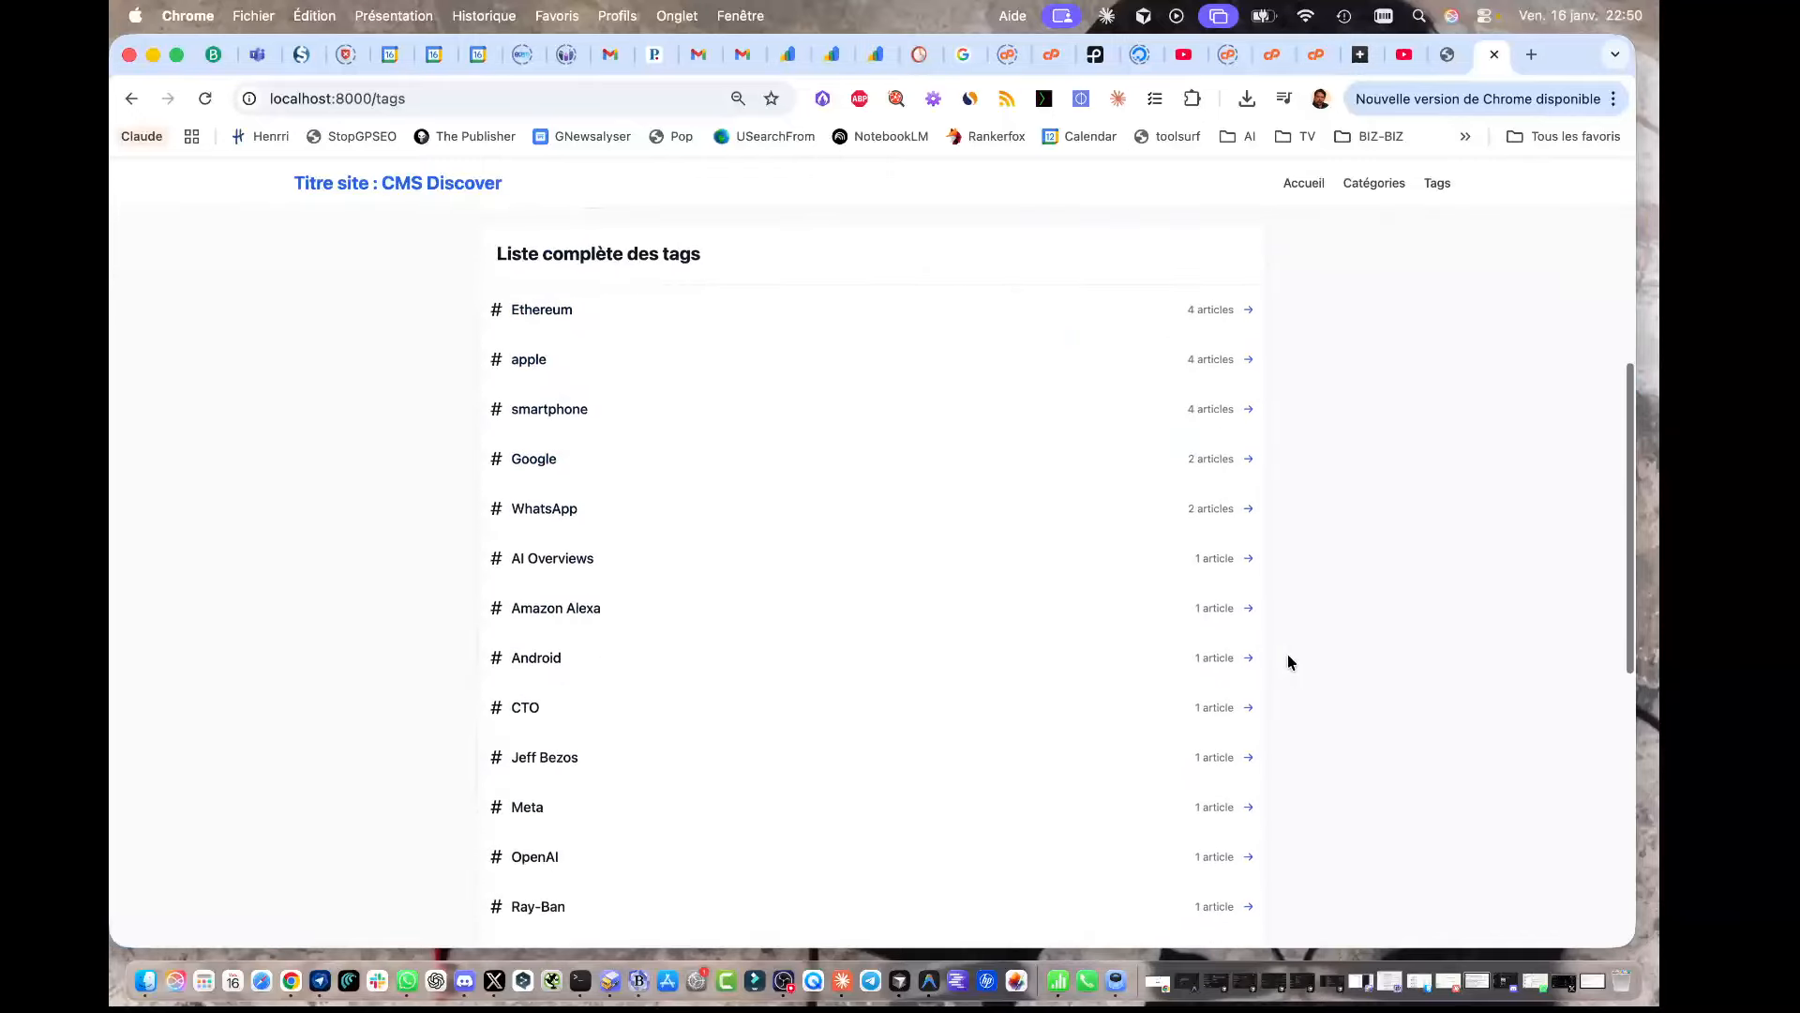
scroll(1287, 661, down, 7)
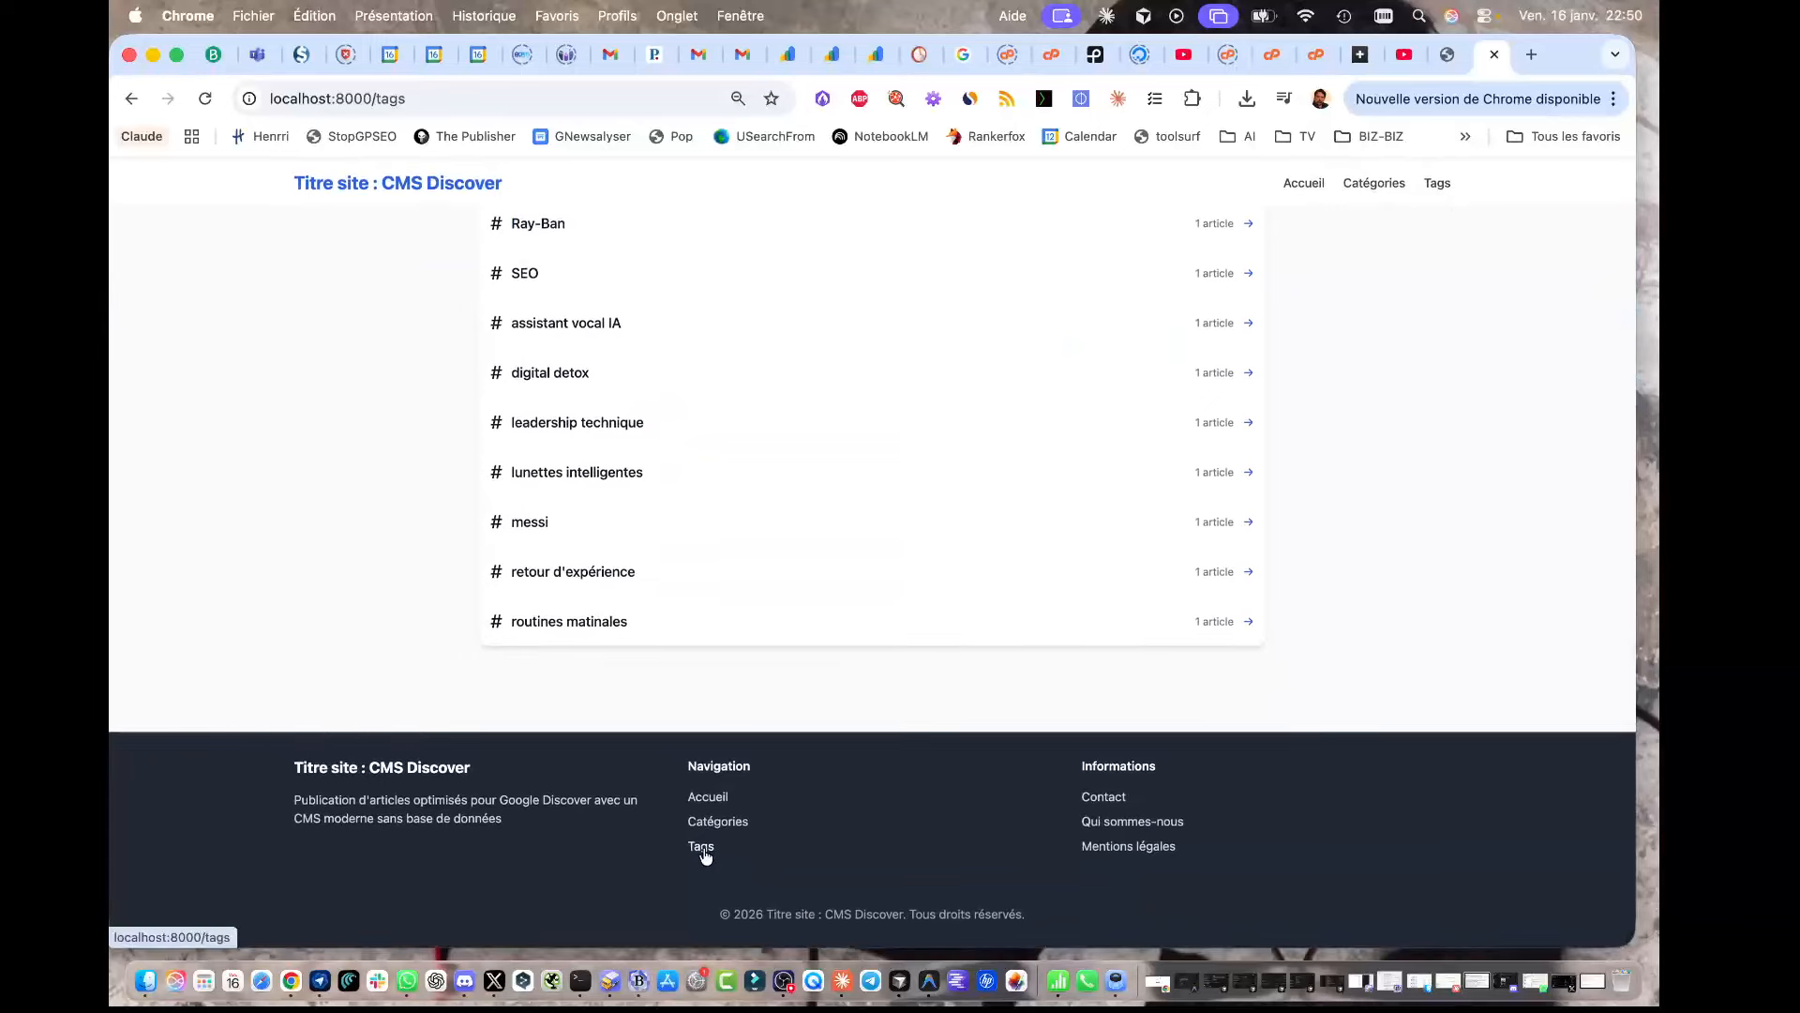
click(703, 848)
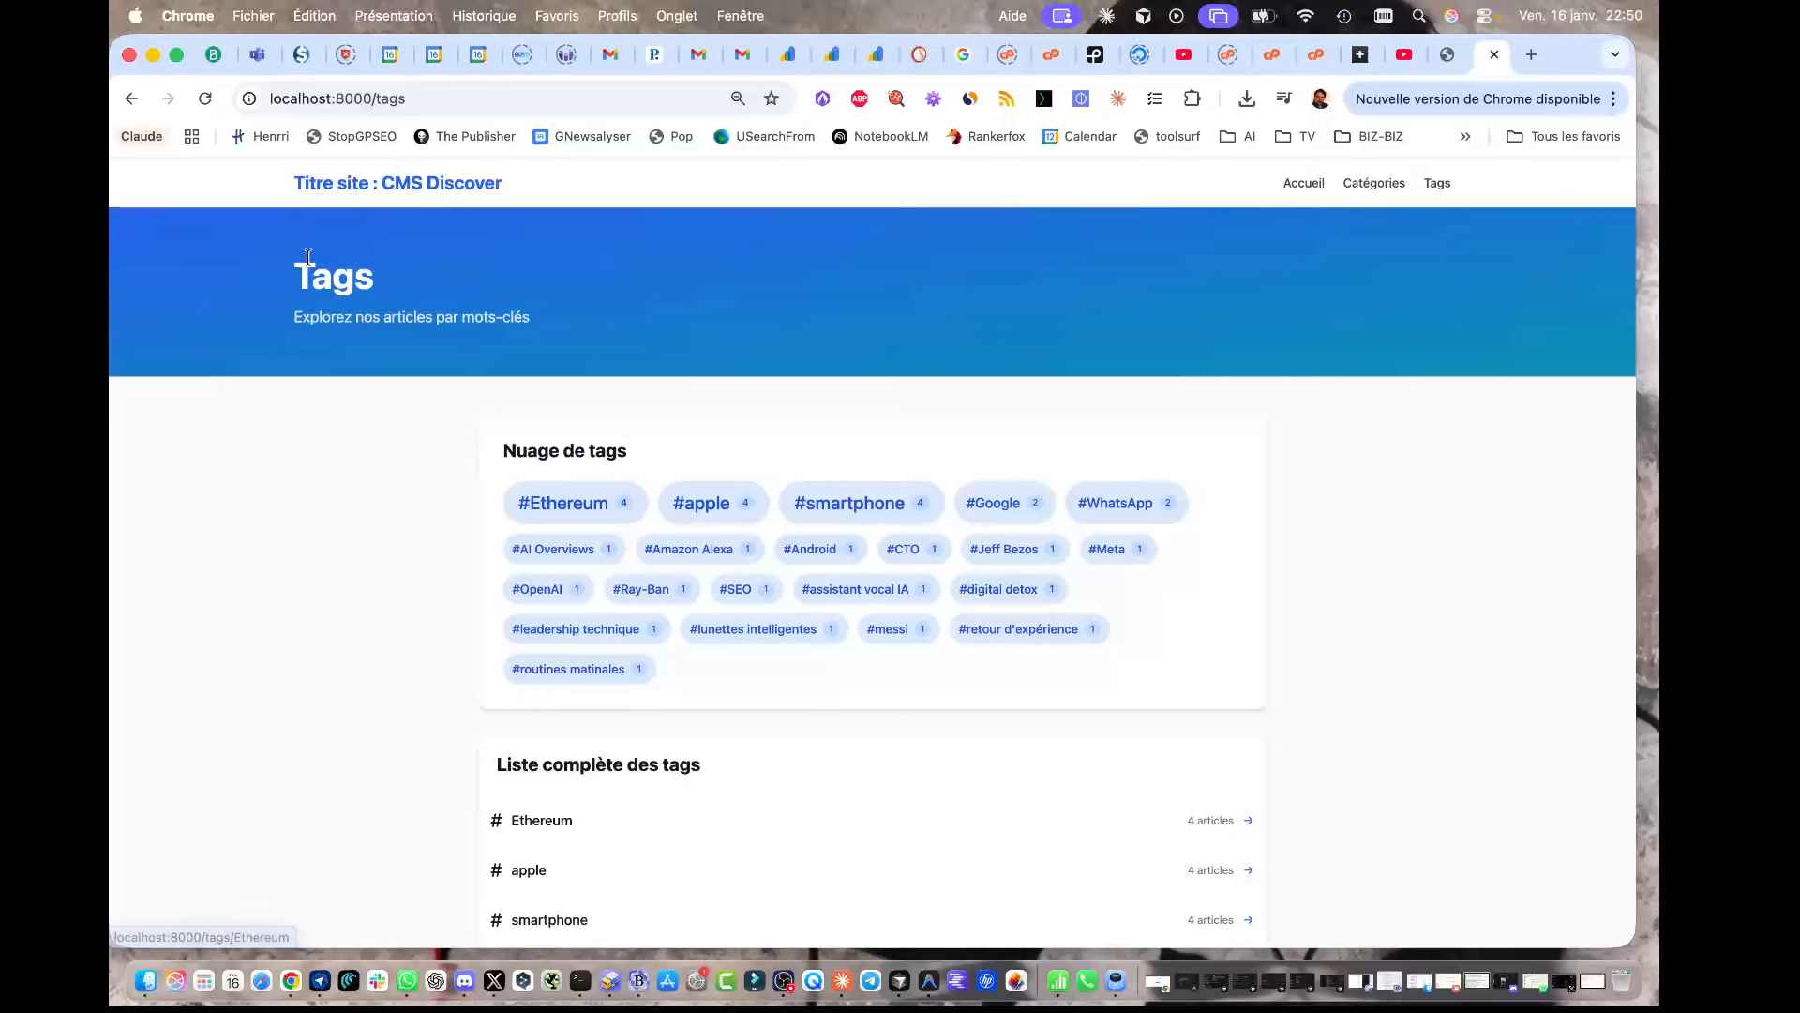
Step: Return to the site's home page and highlight its title and the description below it, clearing each selection
click(337, 183)
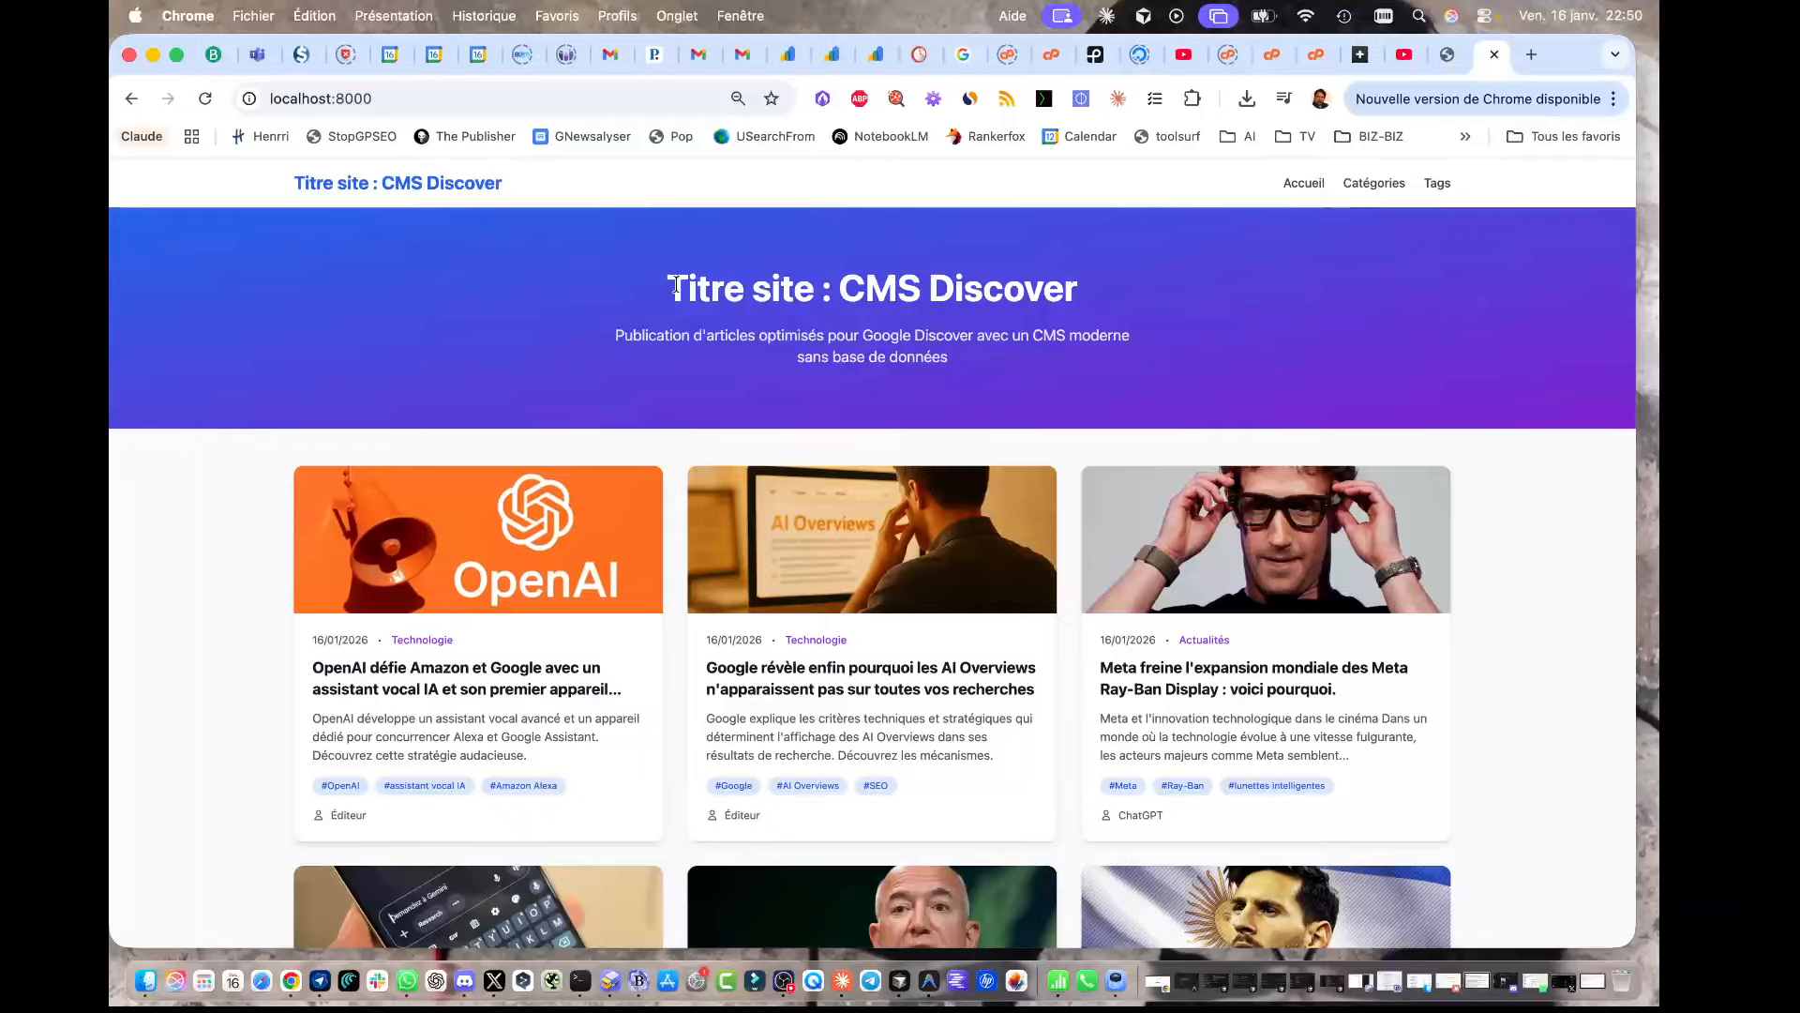
drag(667, 287, 1107, 307)
click(1026, 306)
drag(614, 335, 956, 364)
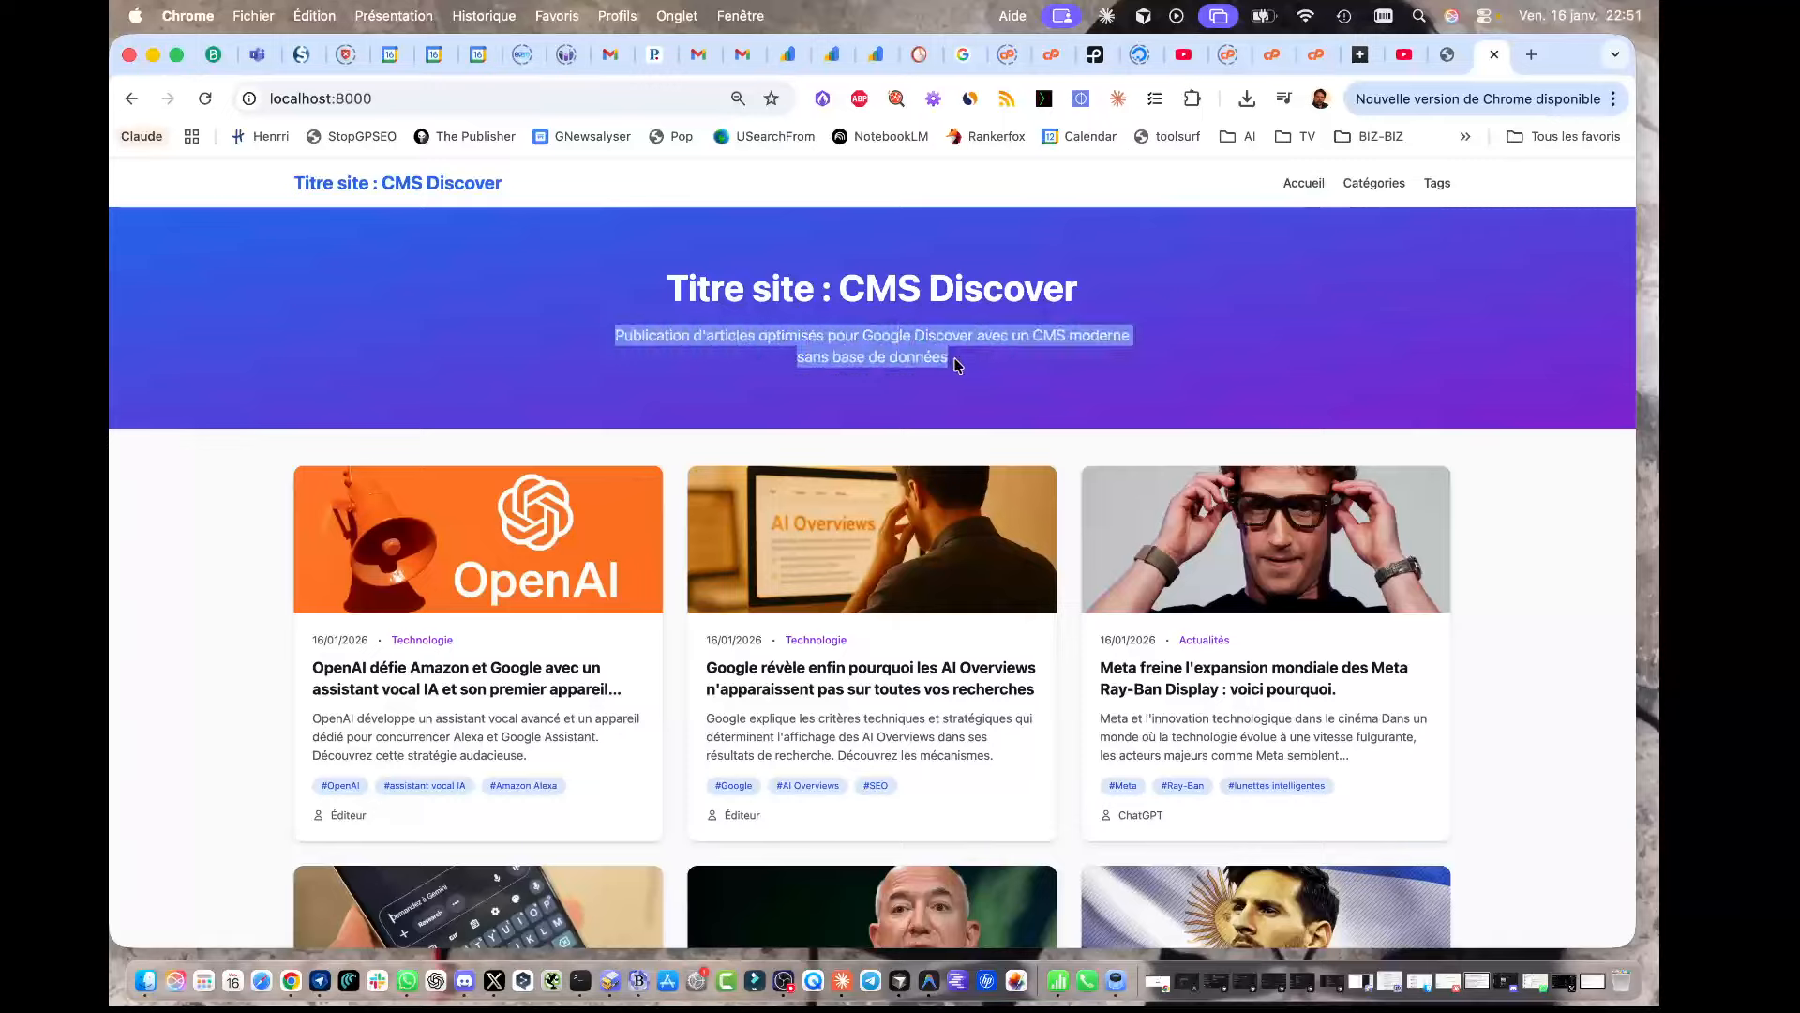
click(959, 365)
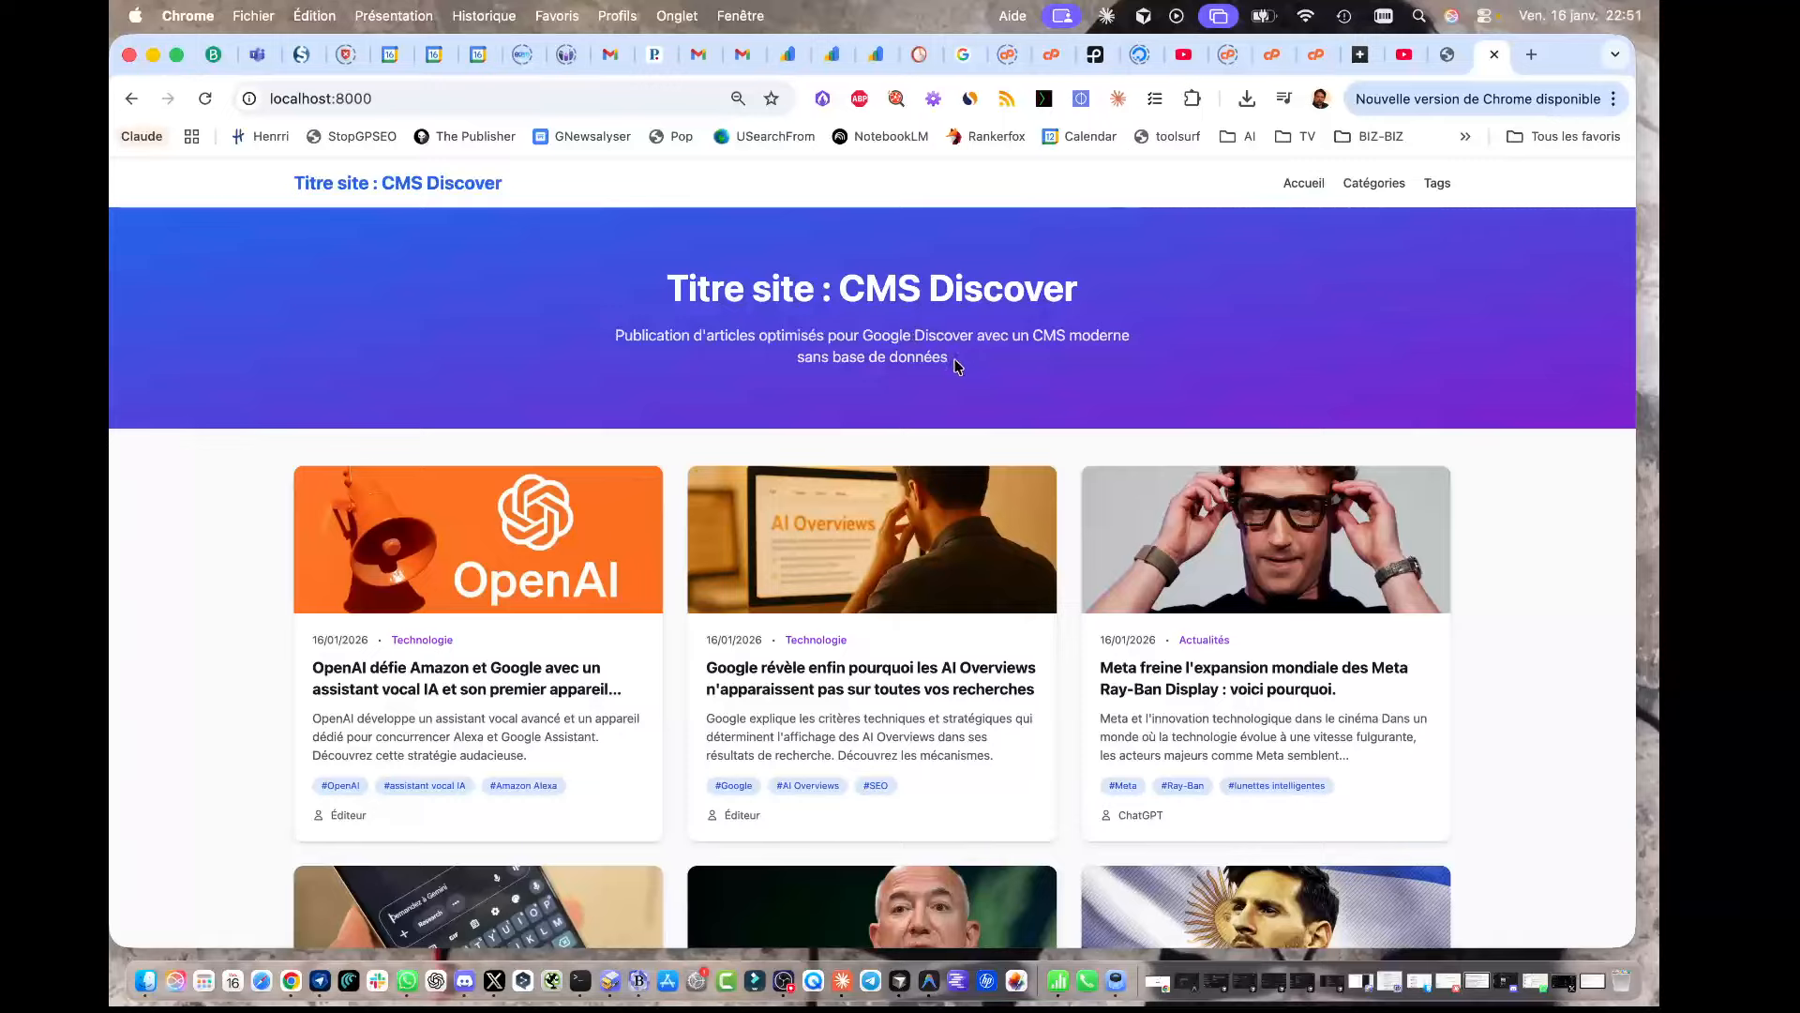